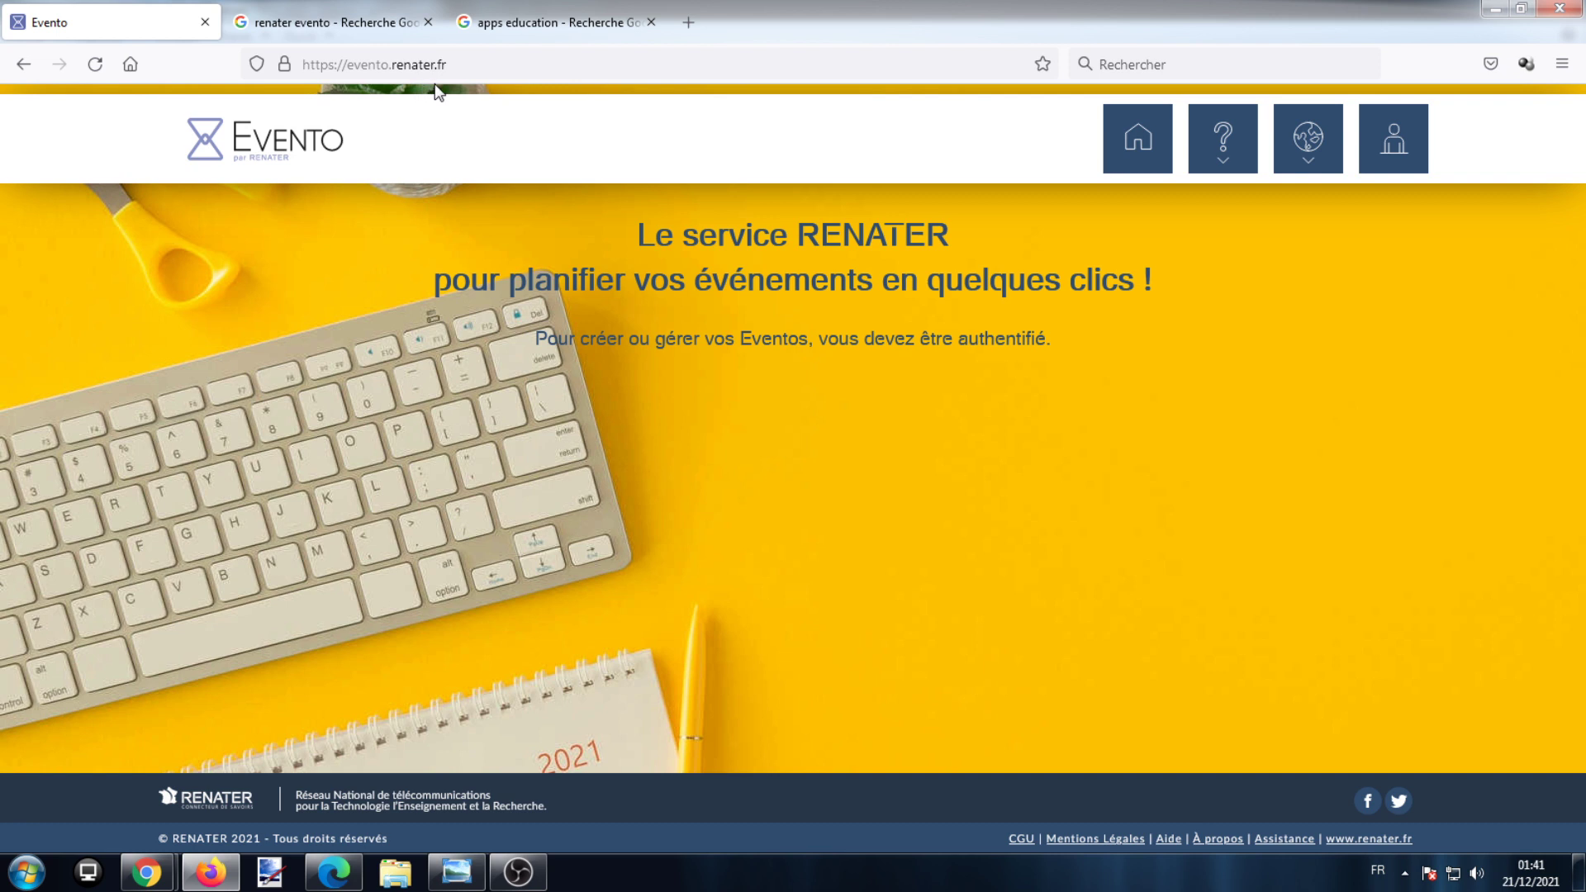
Open the RENATER presentation page for Evento from the search results and follow its evento.renater.fr link.
click(385, 28)
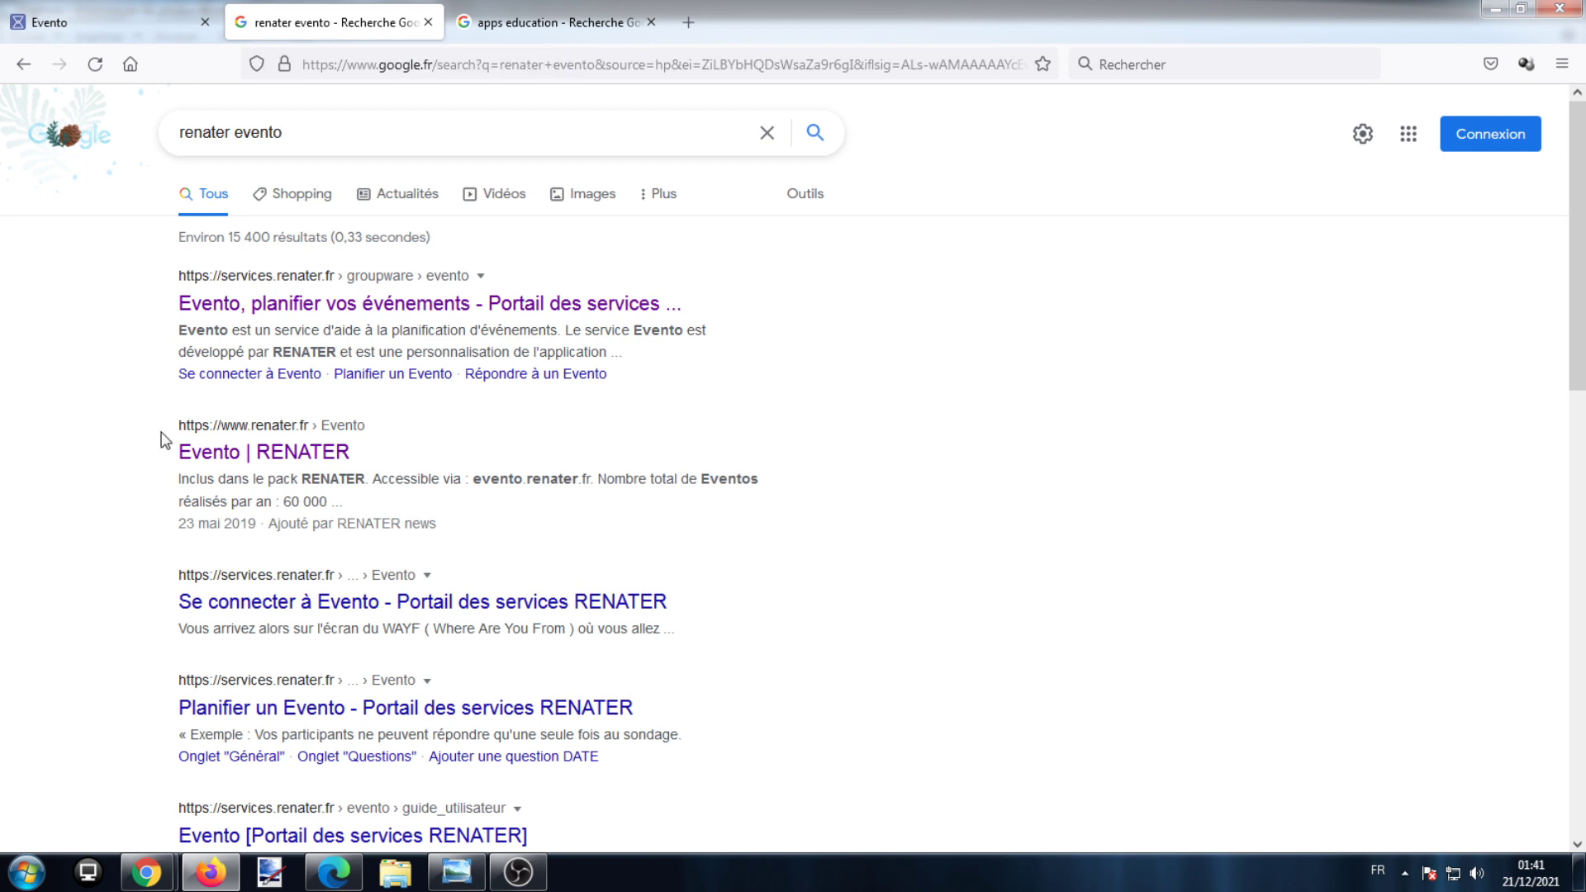
click(328, 446)
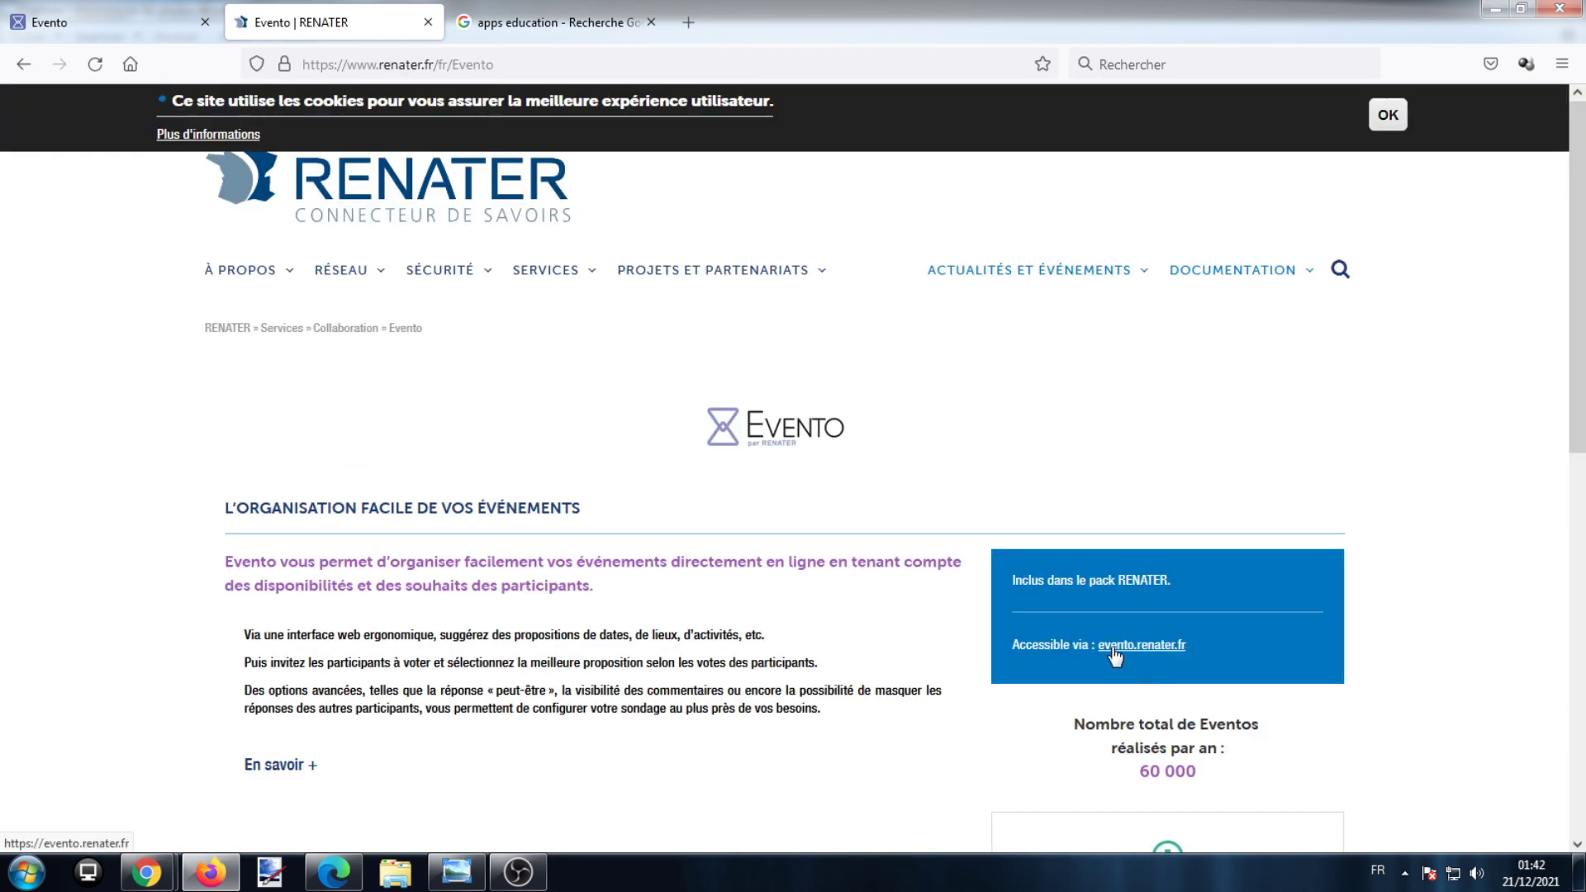
click(1156, 649)
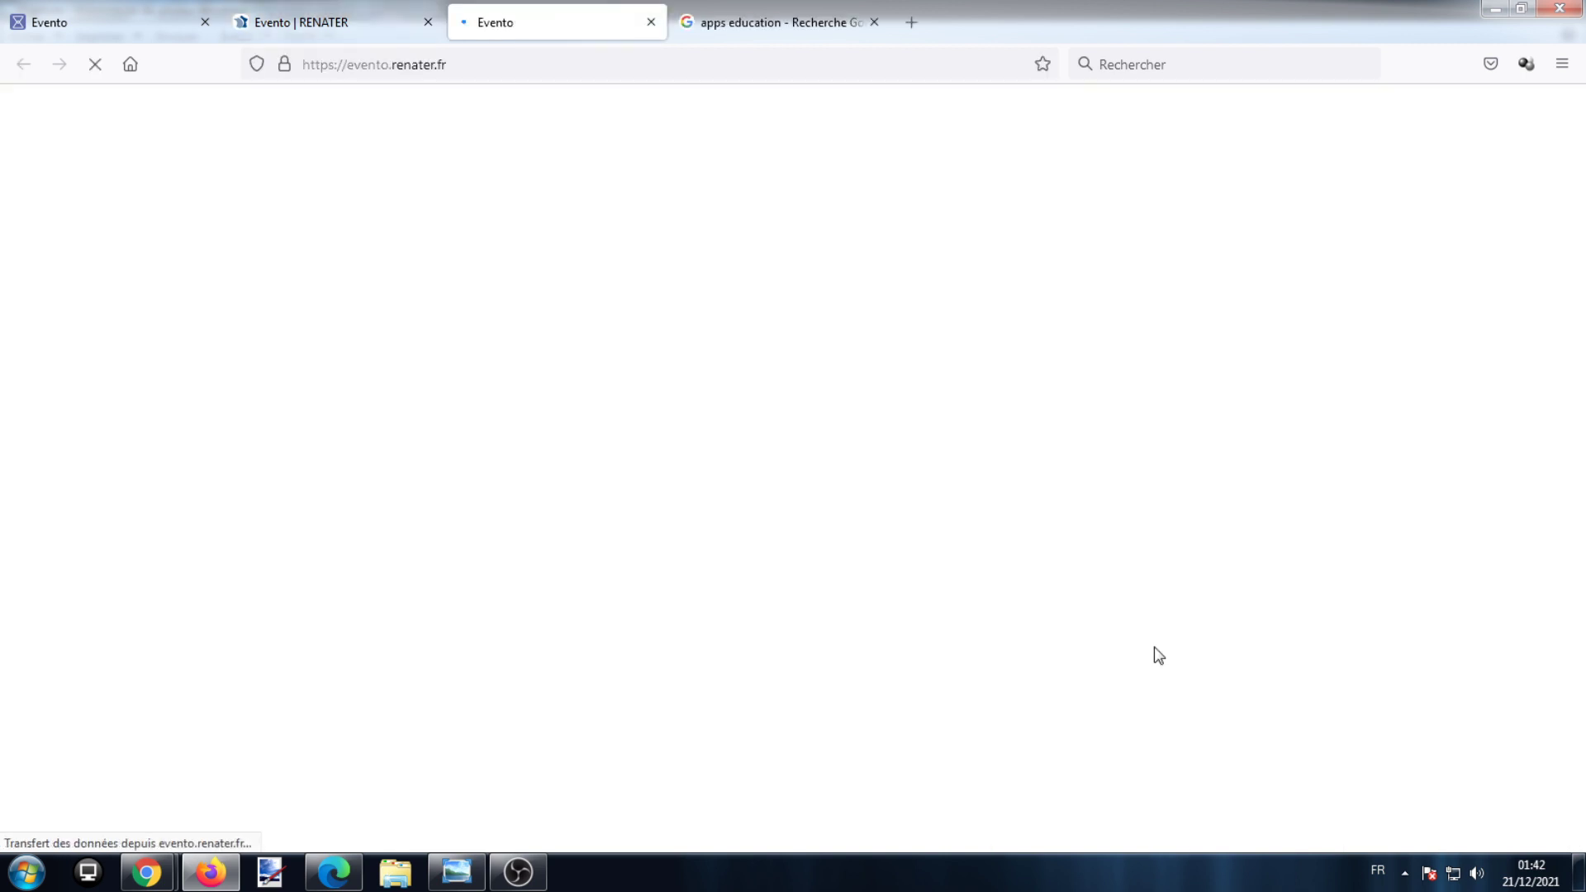
Open the apps.education.fr platform for Académie de Poitiers from the search results and locate Evento among the other services.
click(781, 22)
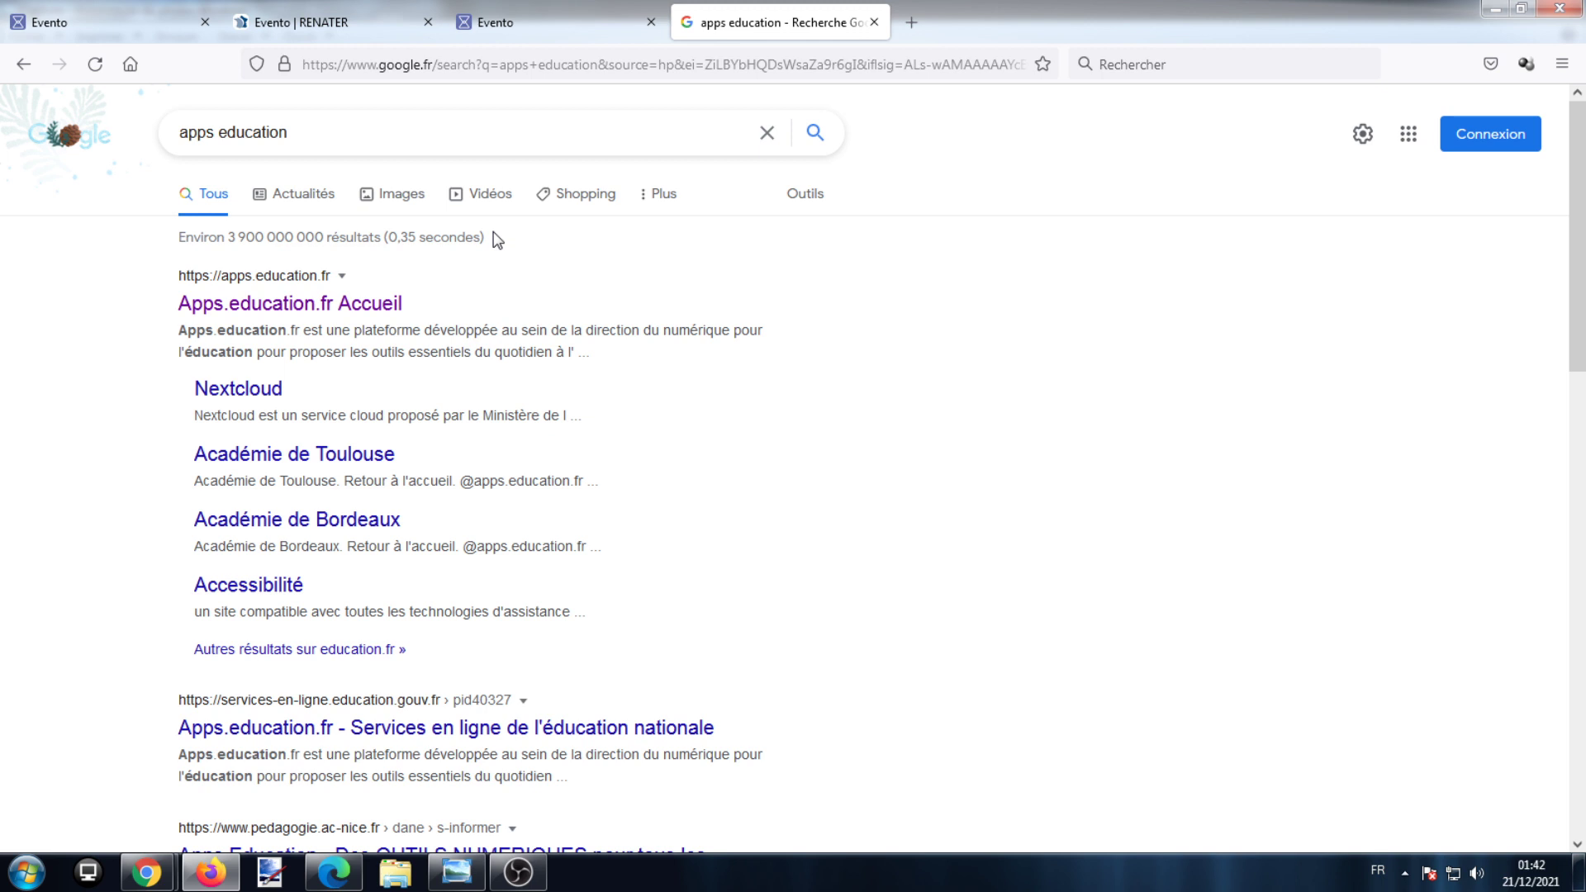
click(392, 307)
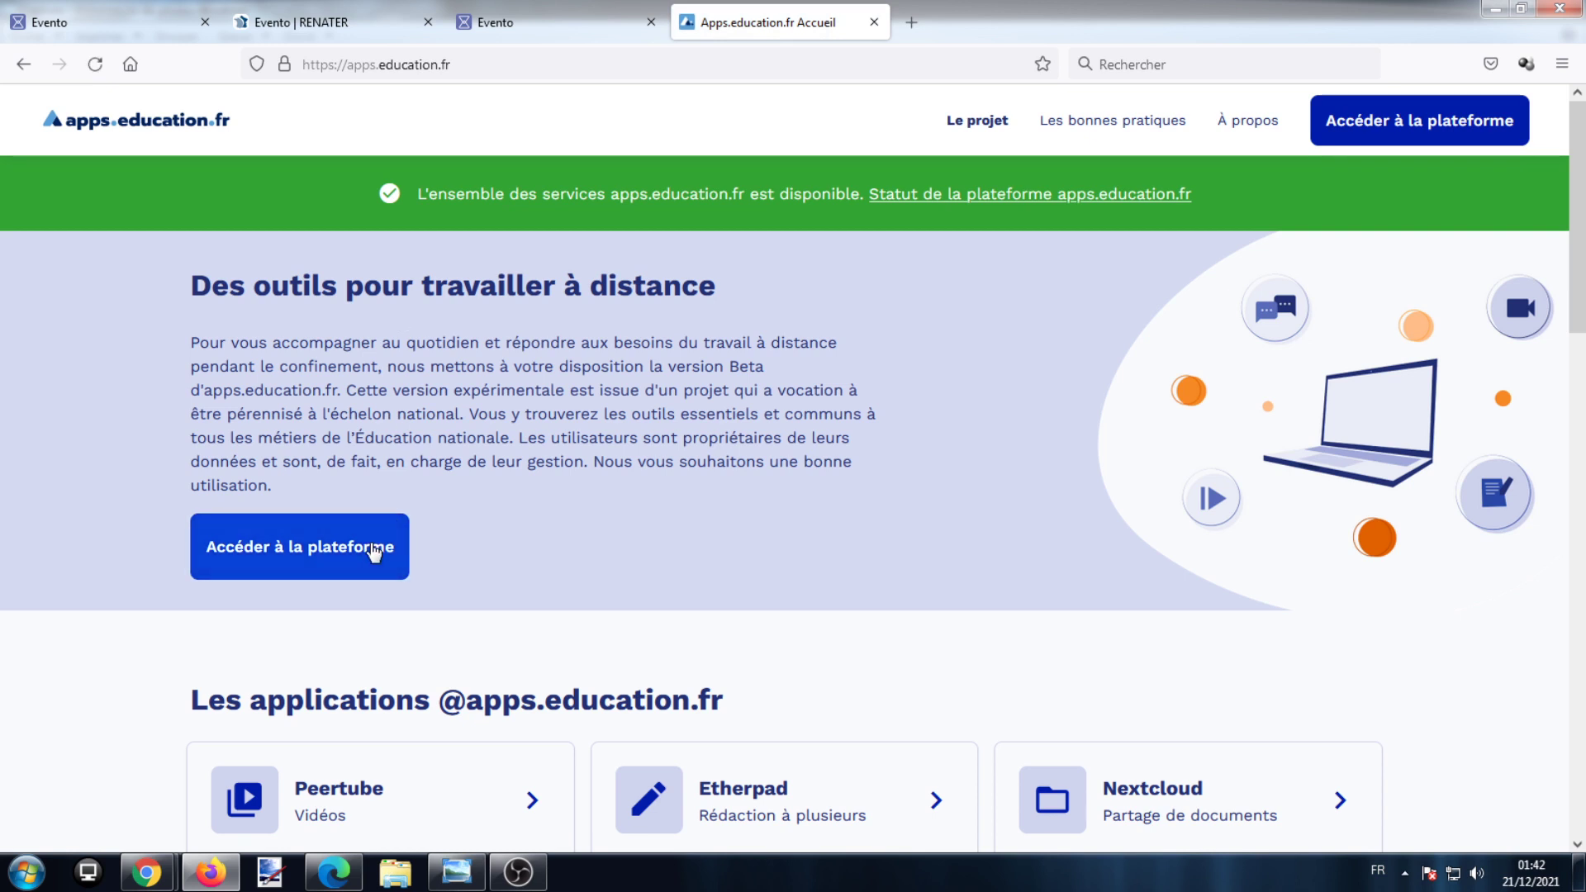
click(375, 552)
click(661, 570)
scroll(700, 669, down, 5)
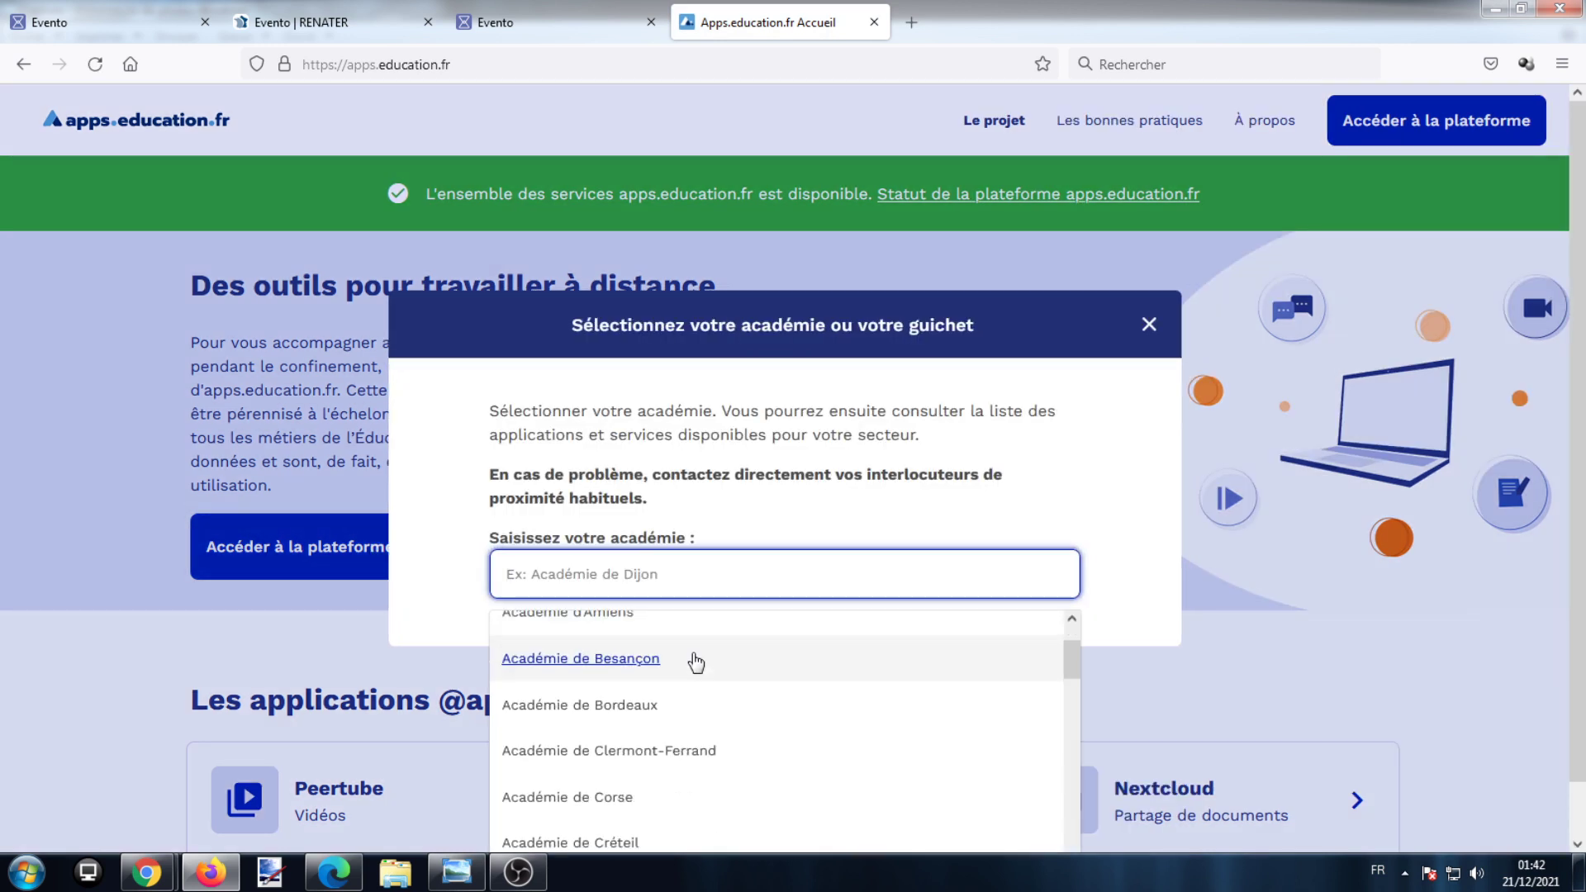
scroll(703, 686, down, 6)
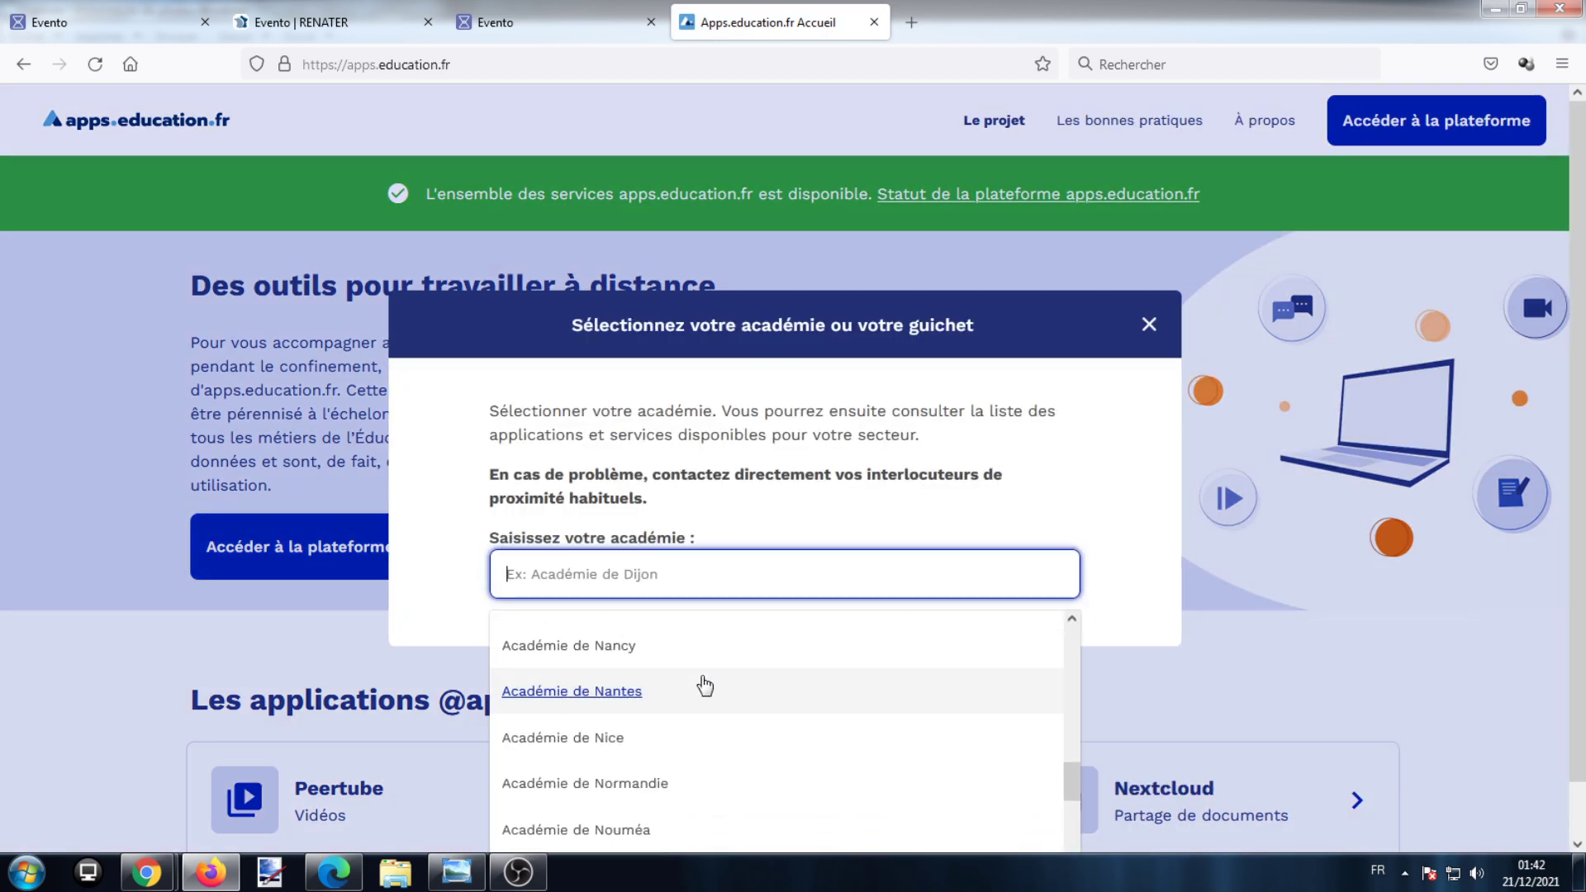
scroll(701, 694, down, 3)
click(699, 701)
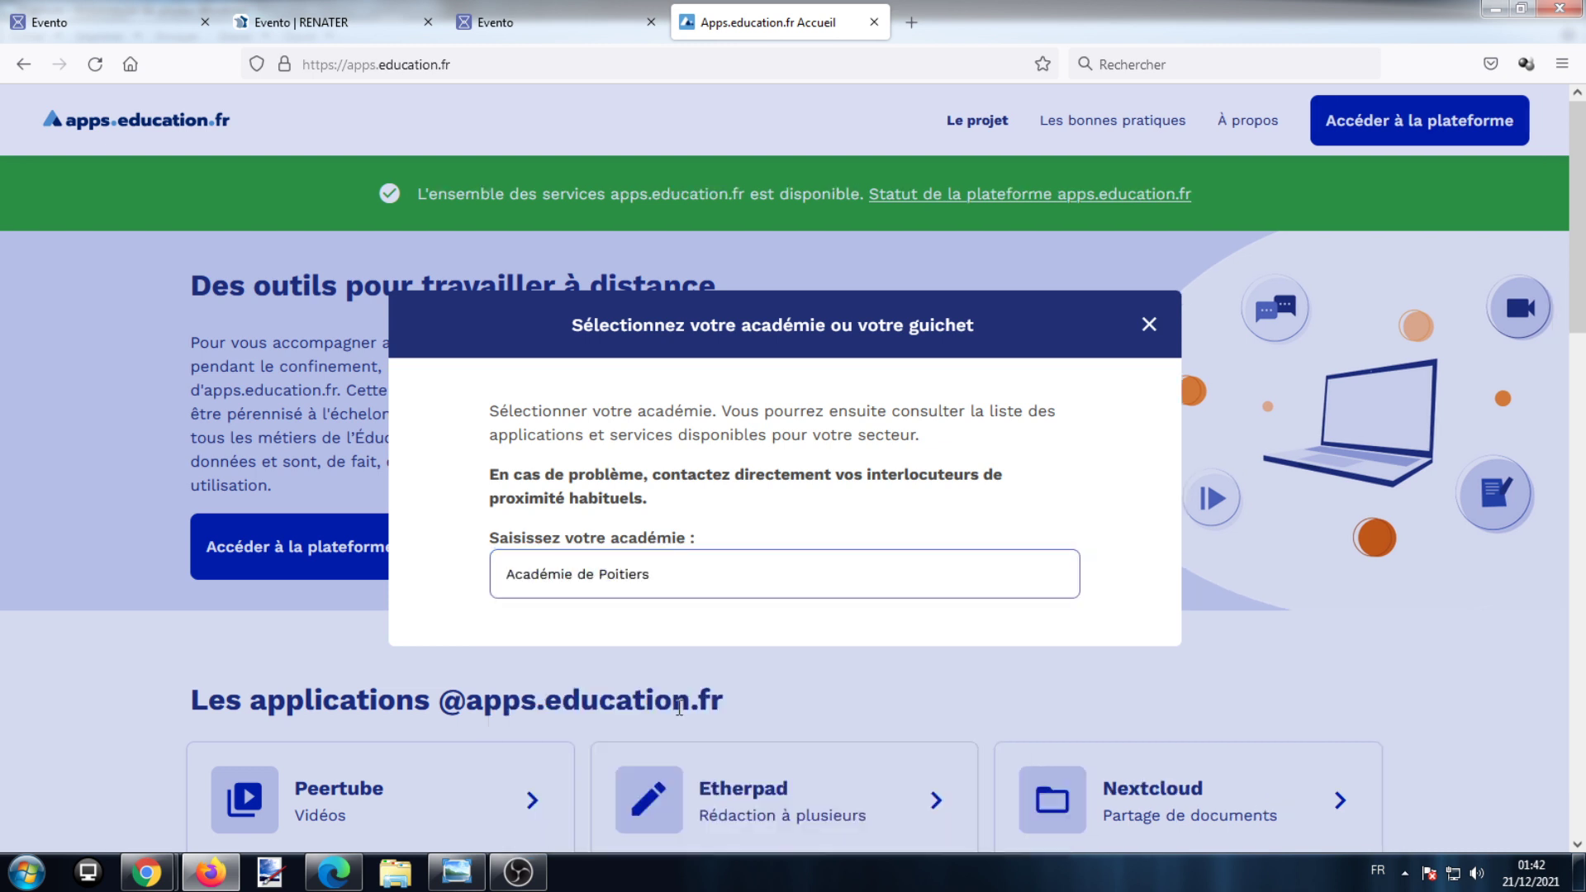
scroll(741, 606, down, 8)
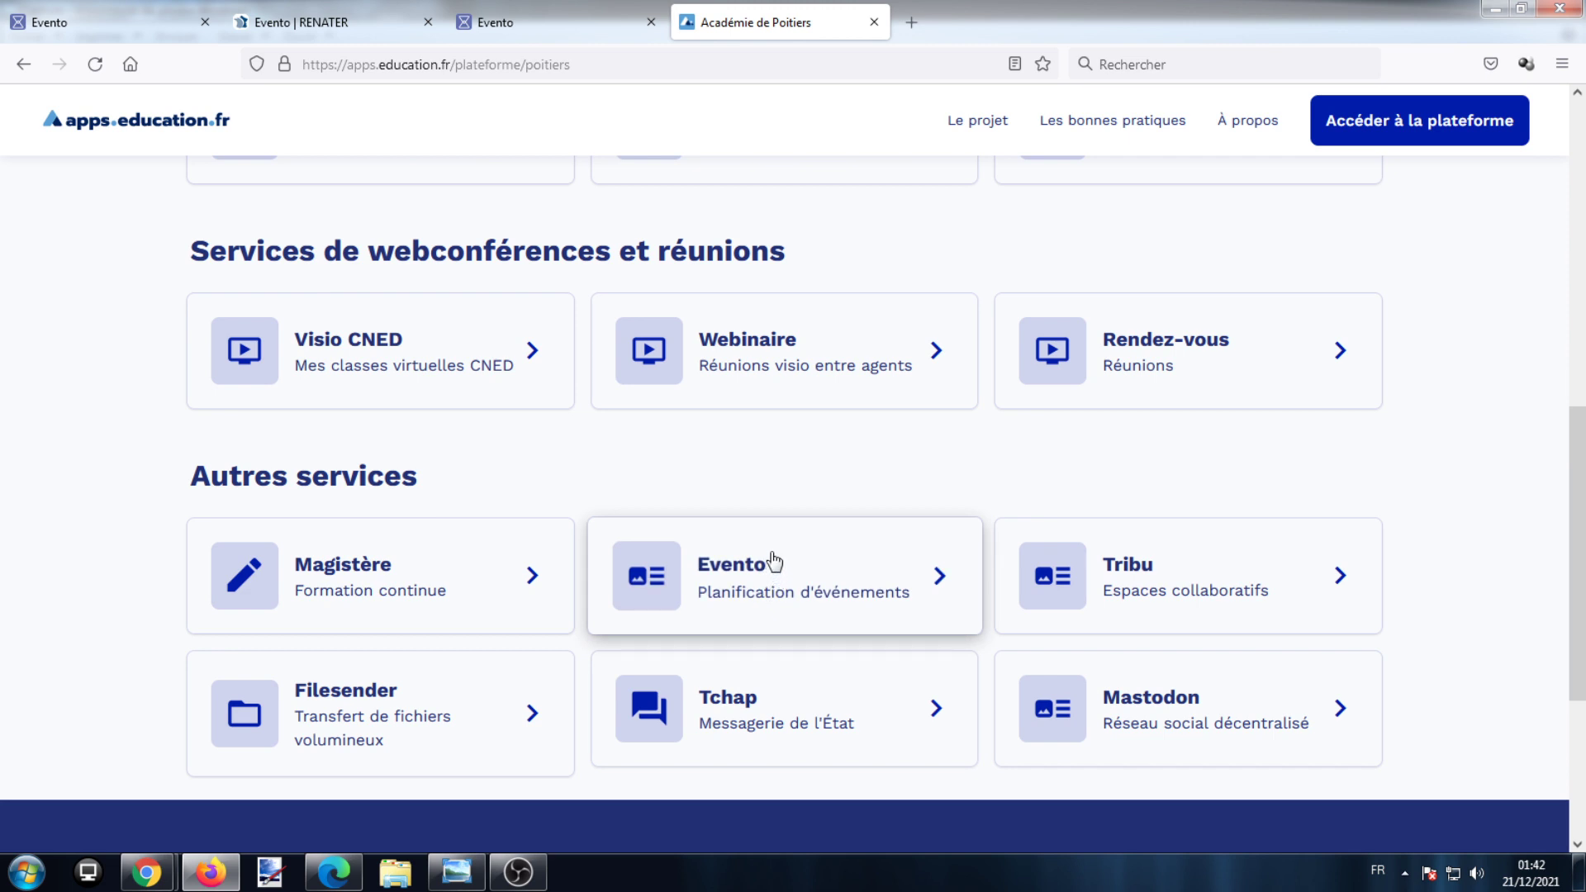
Return to the original Evento page and start signing in with Education Nationale - accès académies et administration centrale as the institution.
click(146, 10)
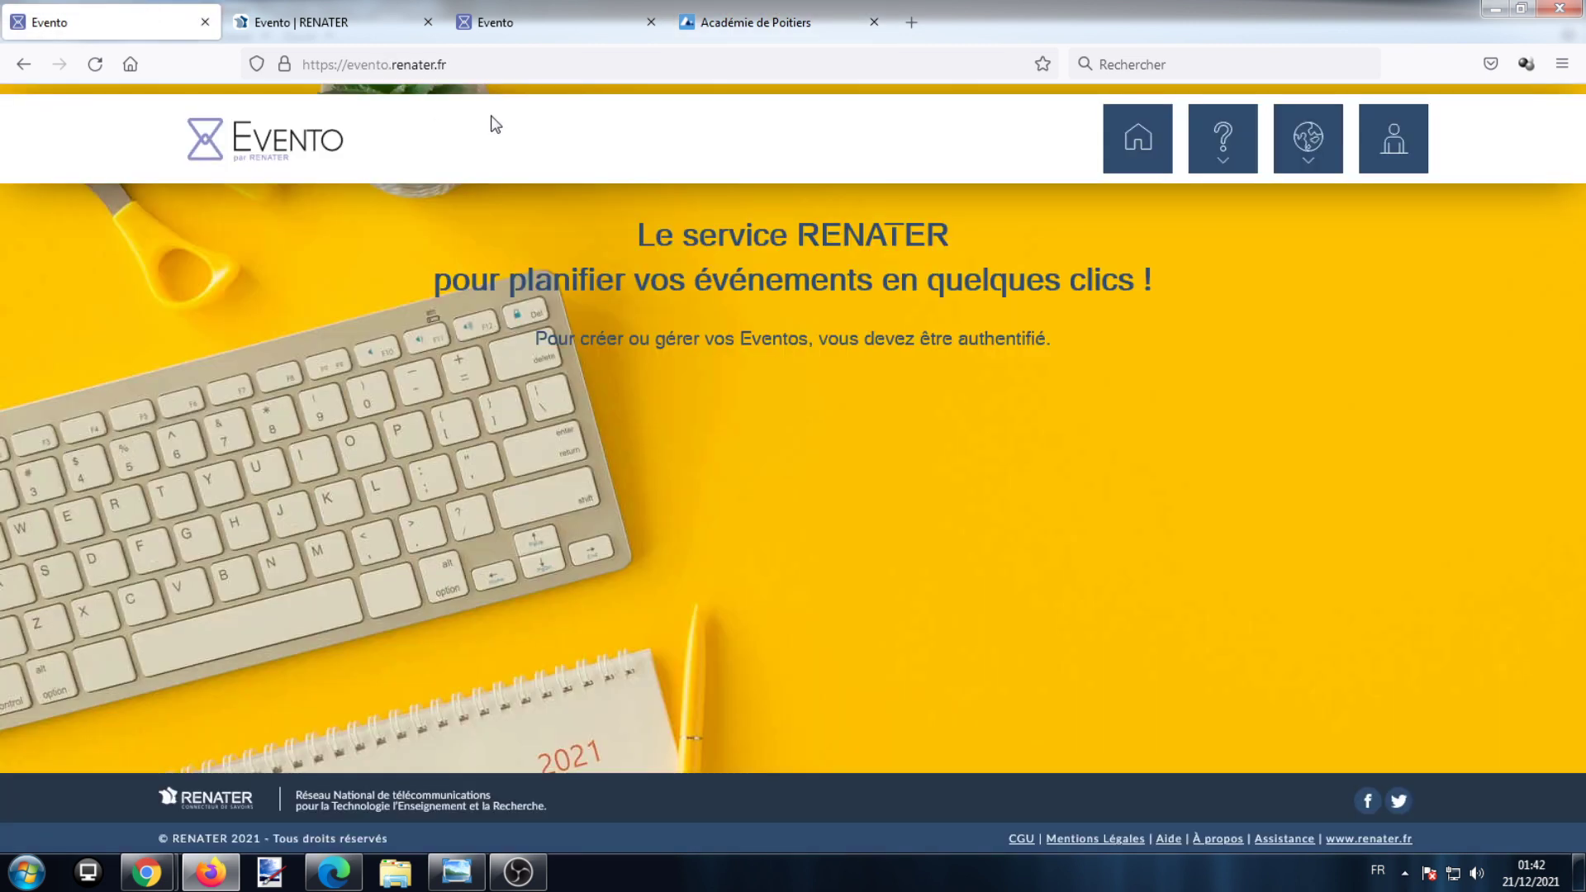
click(1396, 151)
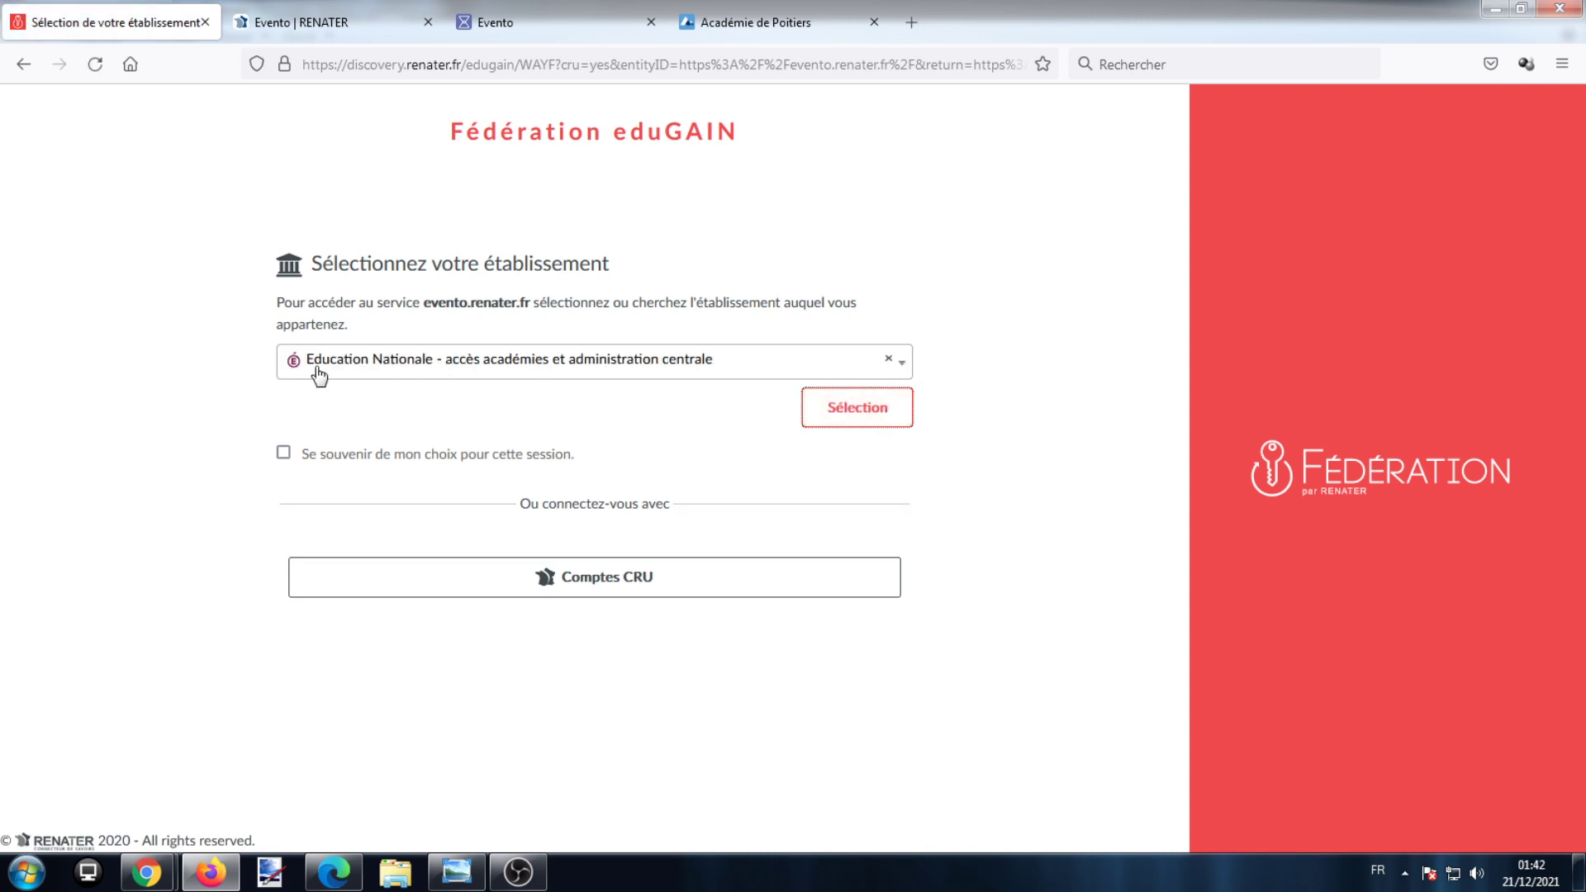
click(857, 364)
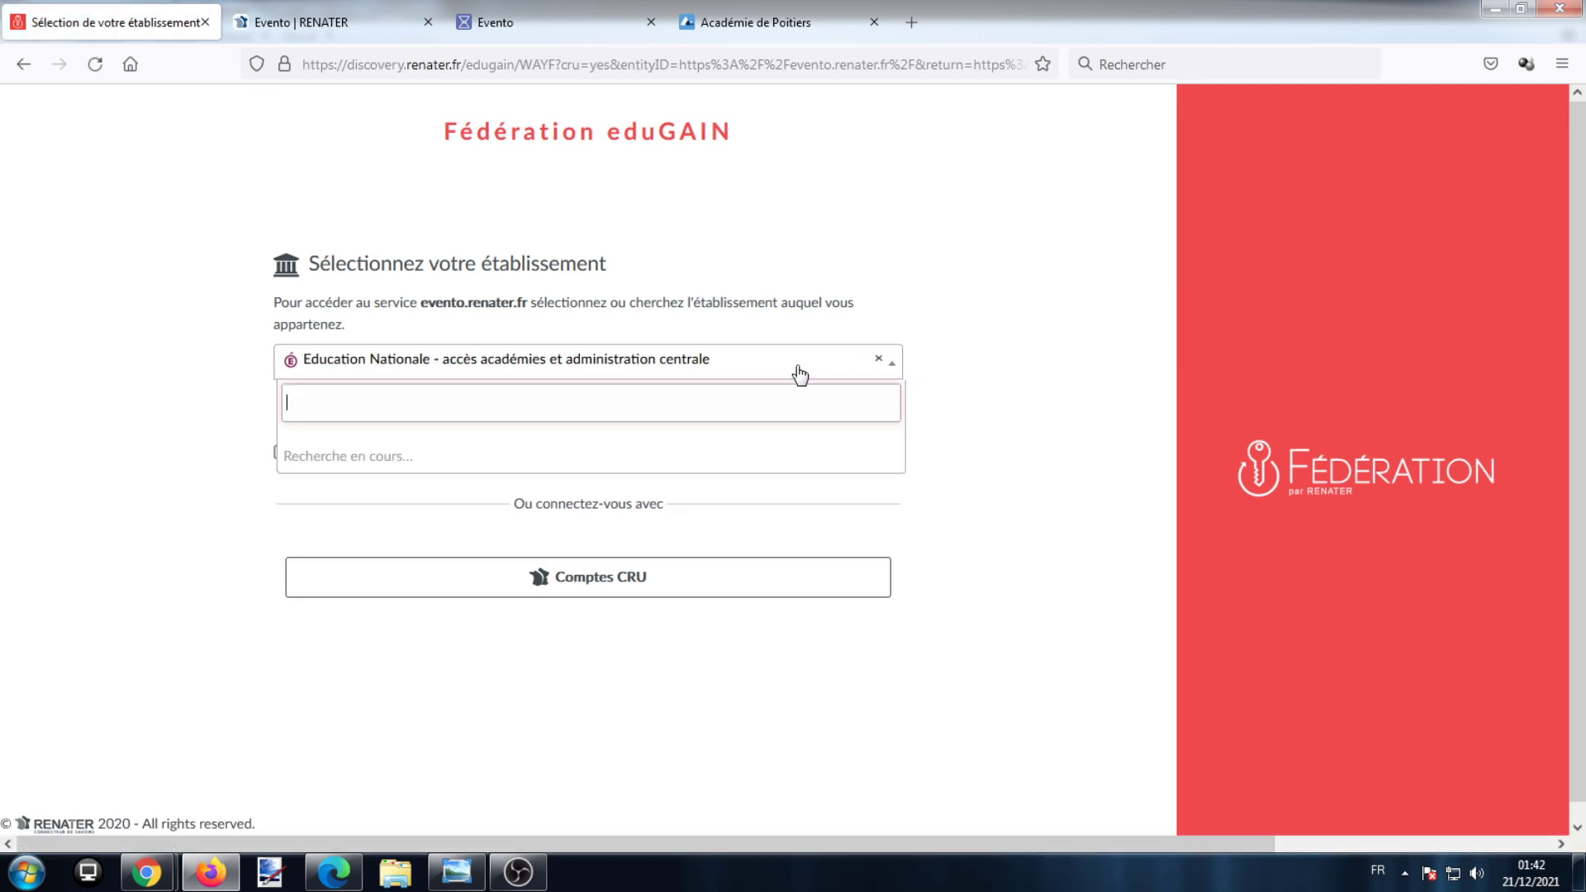
click(877, 262)
click(855, 410)
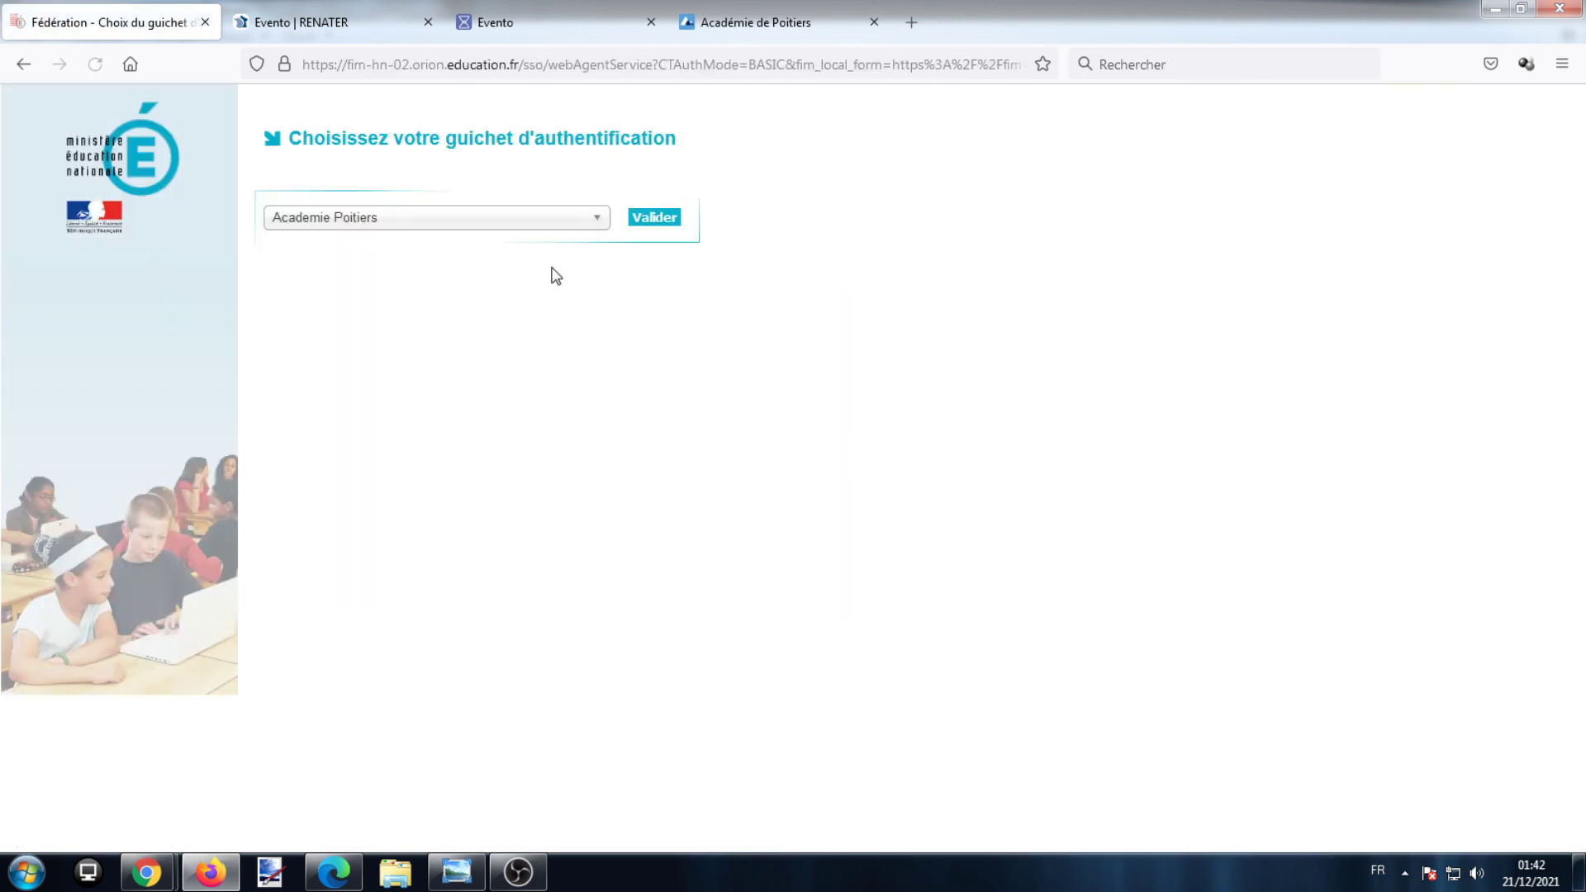
Choose Academie Poitiers as the authentication portal and validate the choice.
click(538, 219)
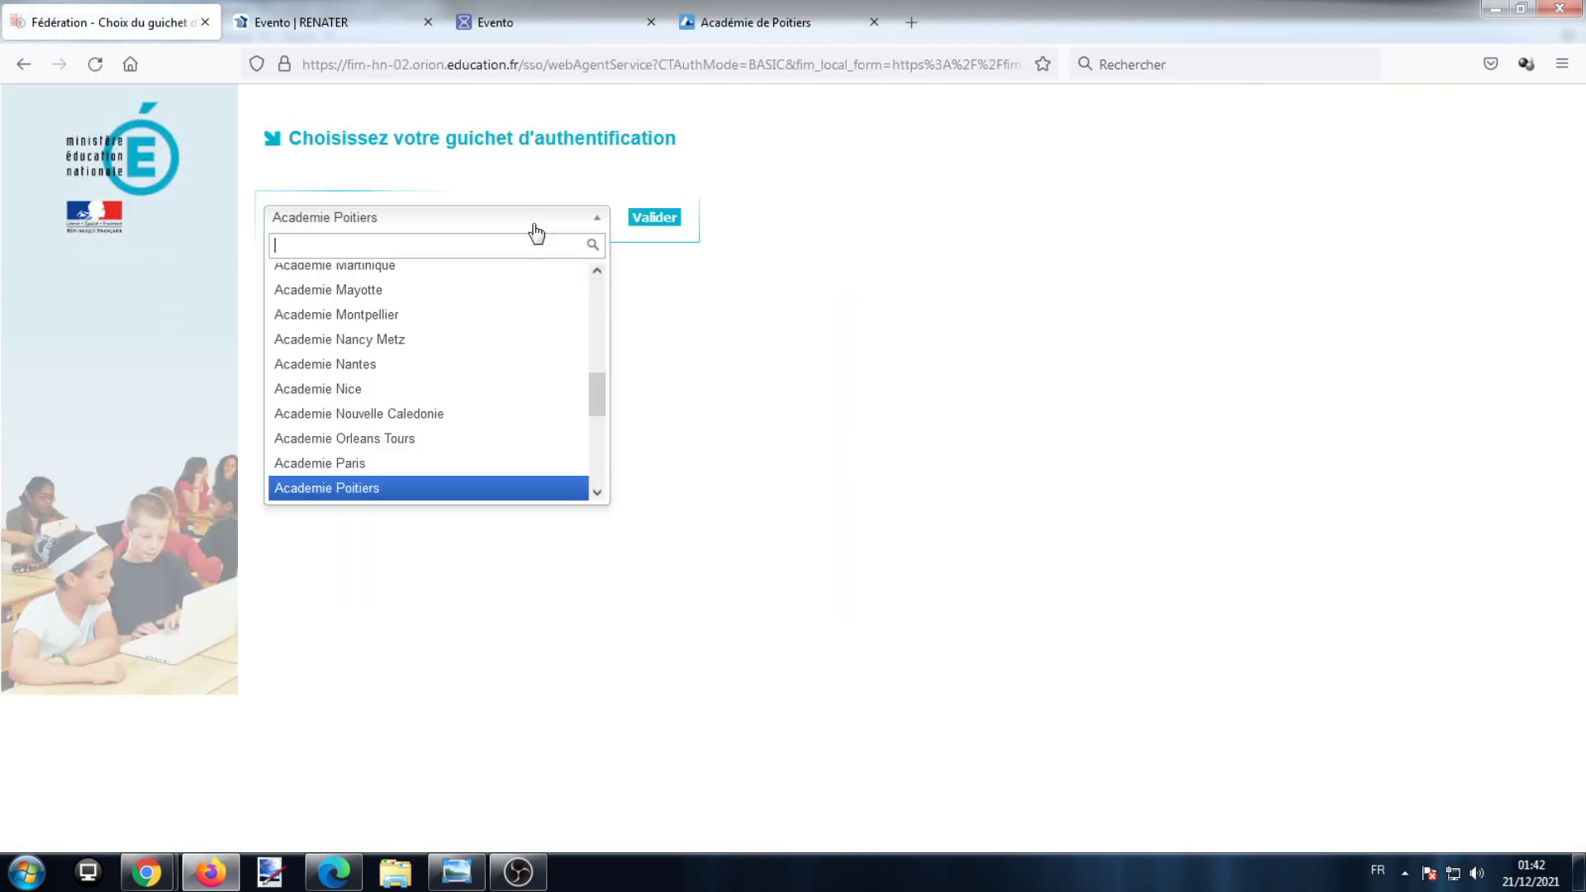
scroll(471, 395, down, 2)
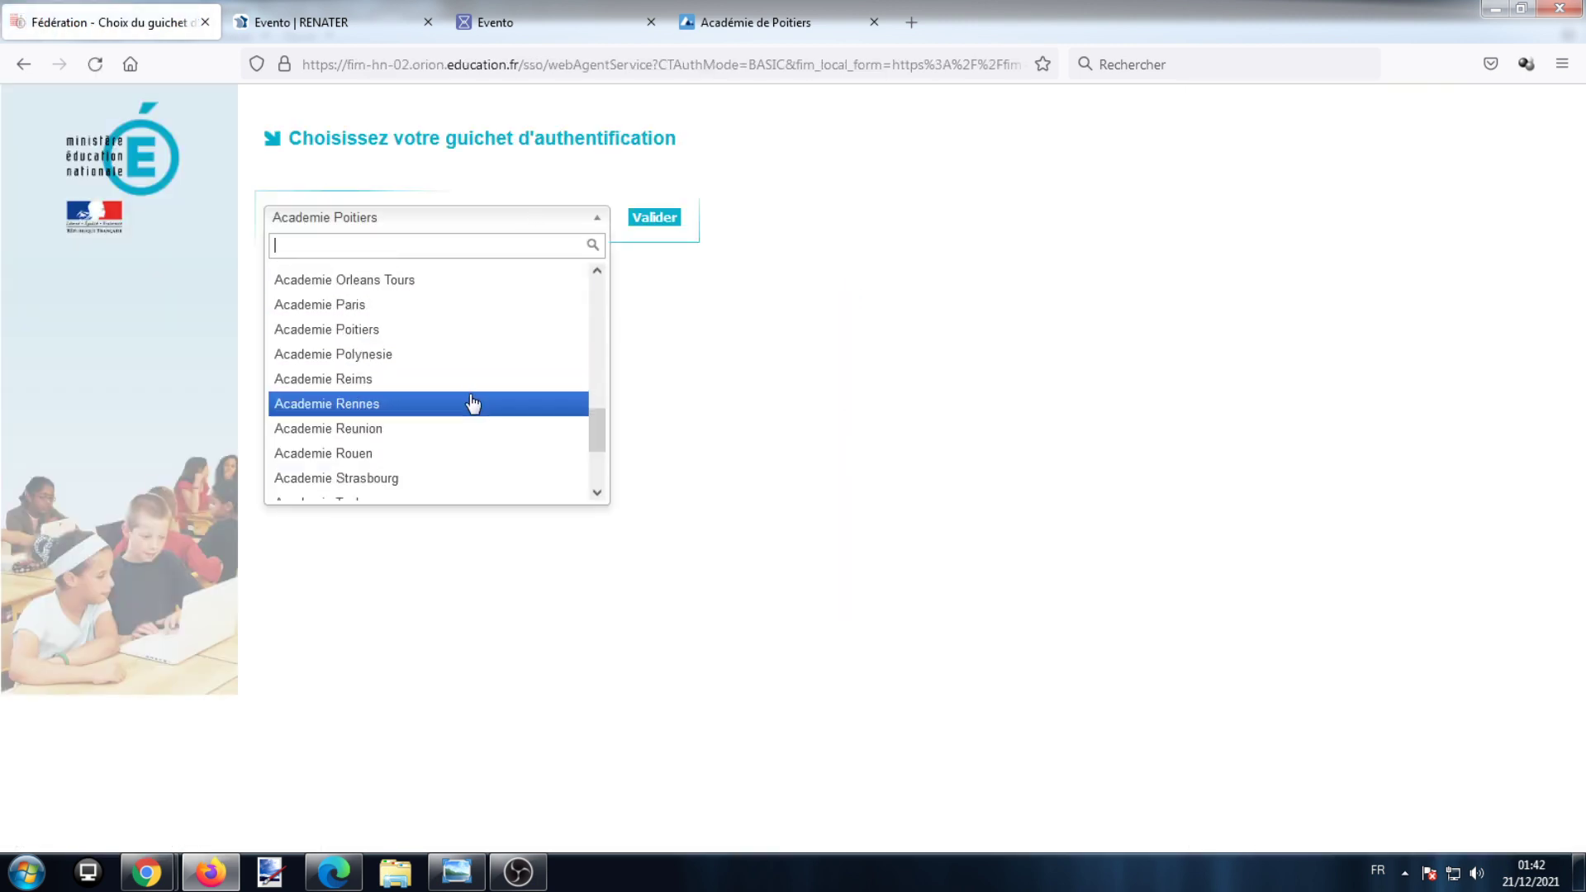
click(418, 329)
click(655, 220)
Log in with the account identifier and password, and decline to save the credentials in the browser.
click(497, 330)
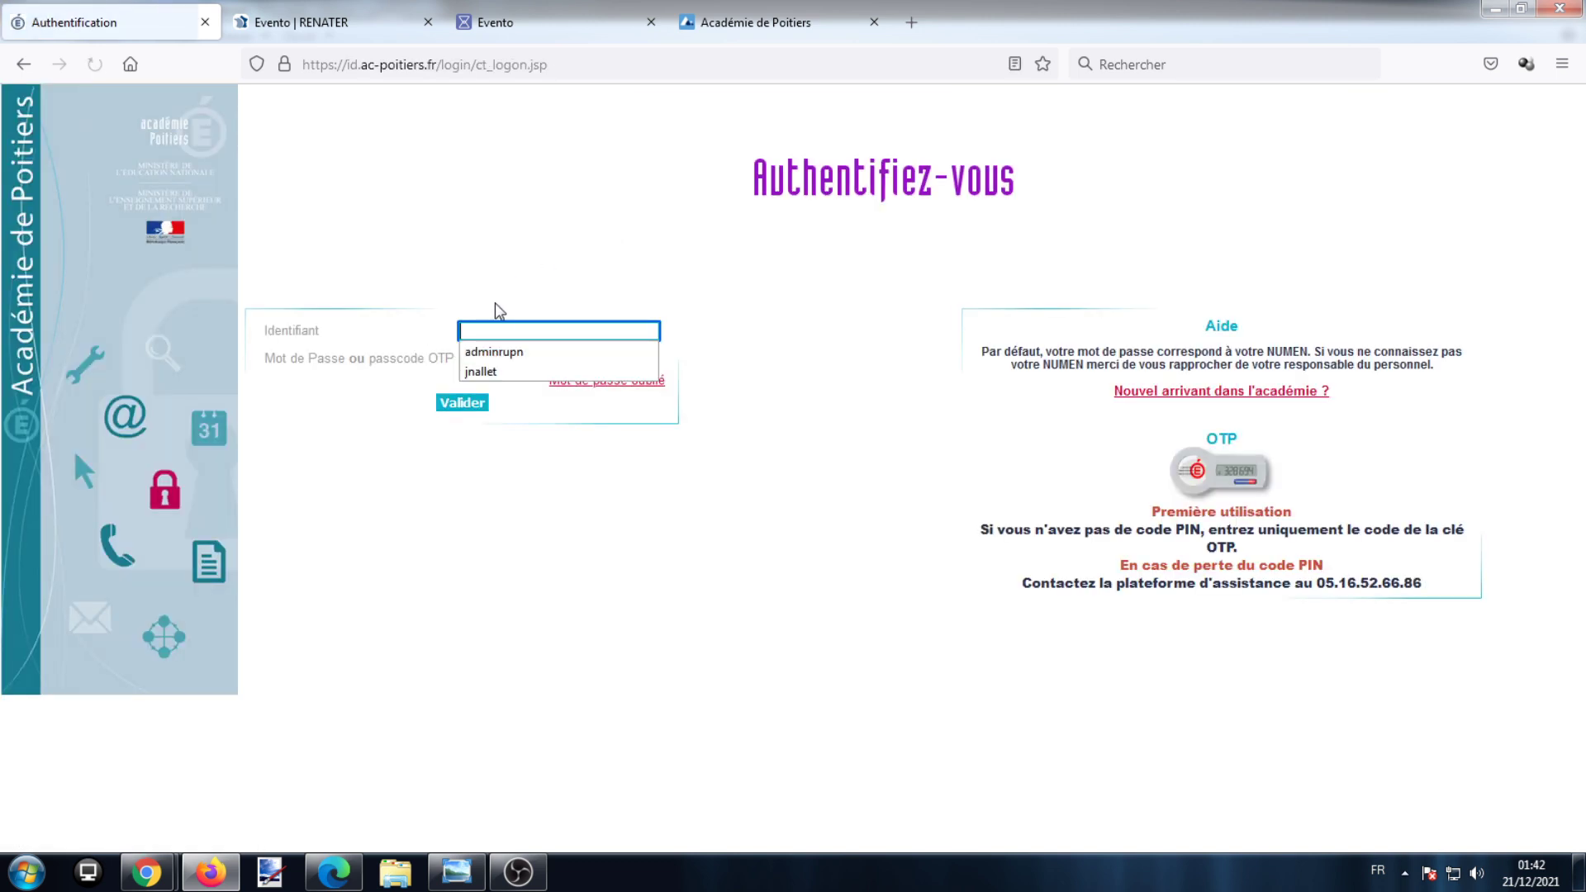
click(496, 364)
click(495, 364)
text(••)
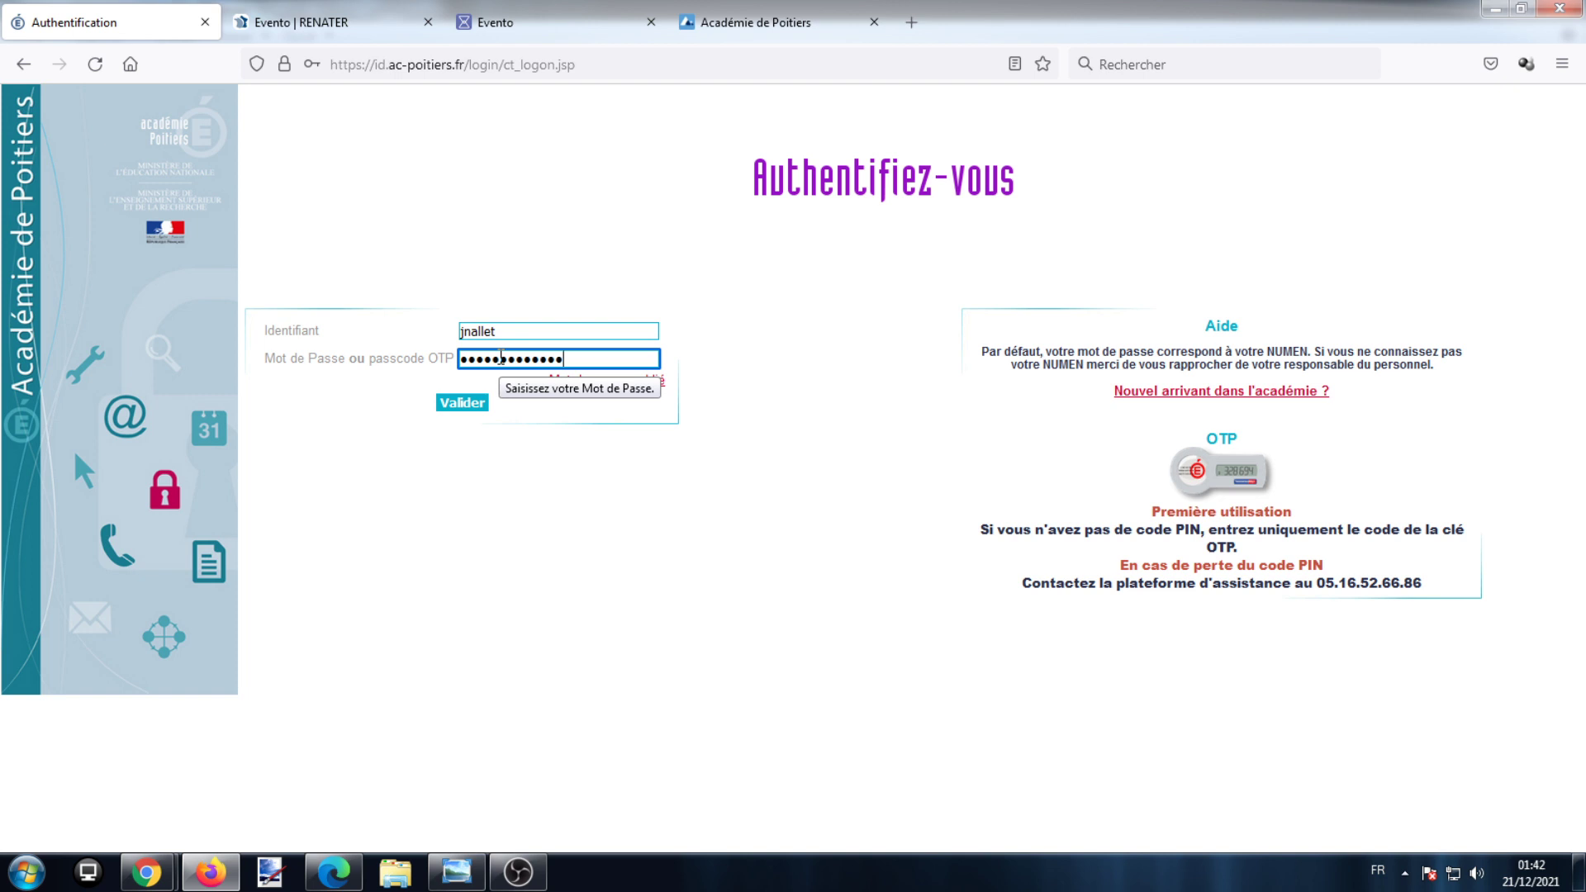
click(463, 403)
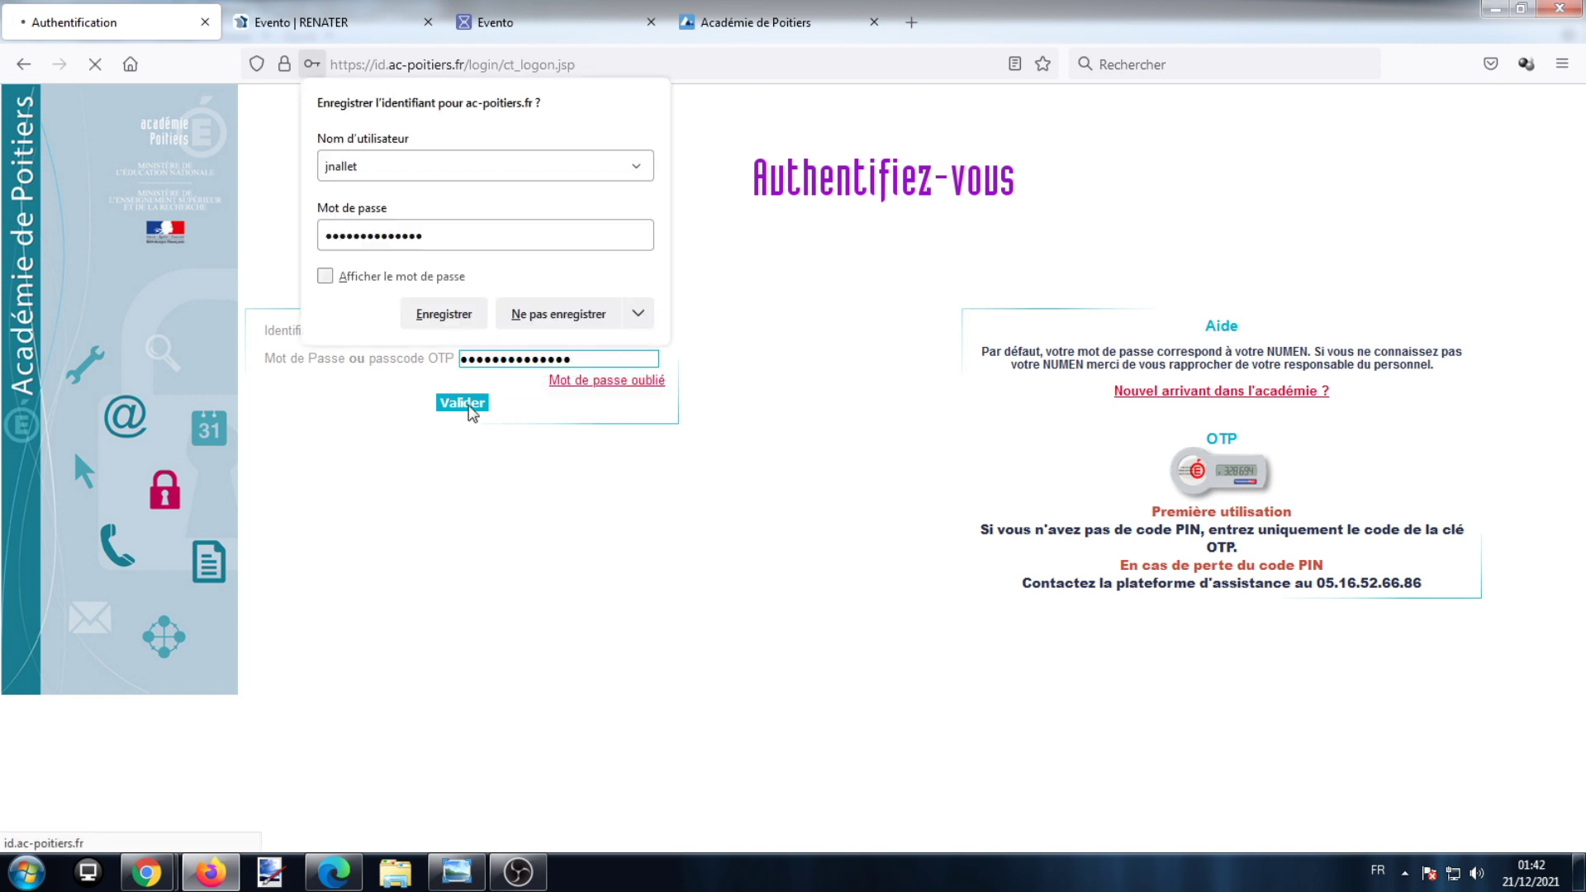
click(524, 319)
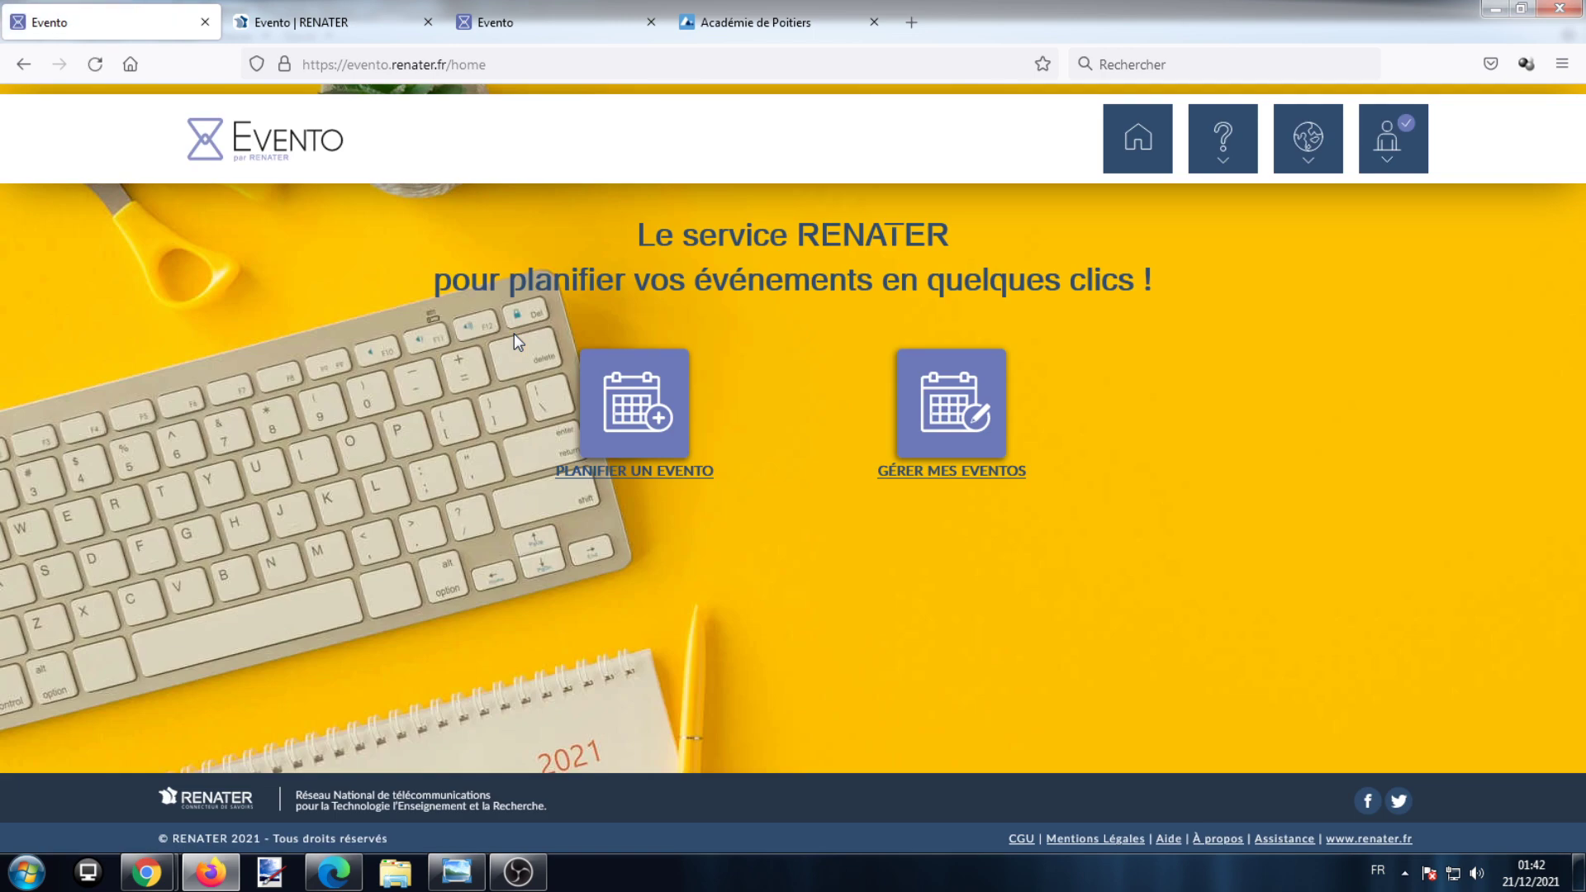
Start planning a new Evento titled "Séminaire" with the description "Préparation...".
click(637, 419)
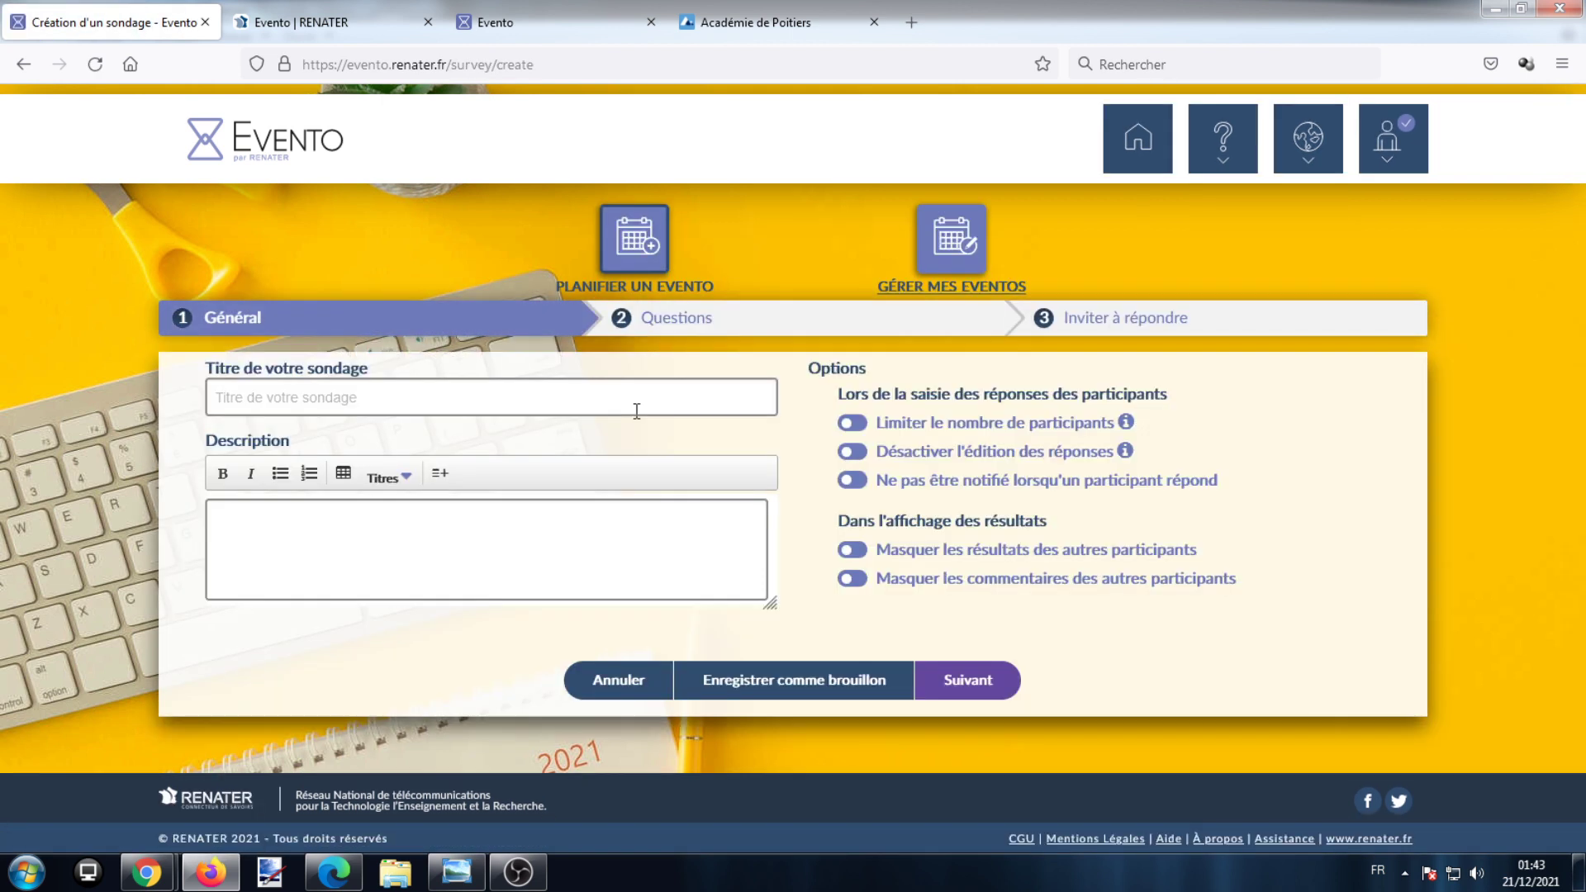
click(634, 409)
text(Séminaire)
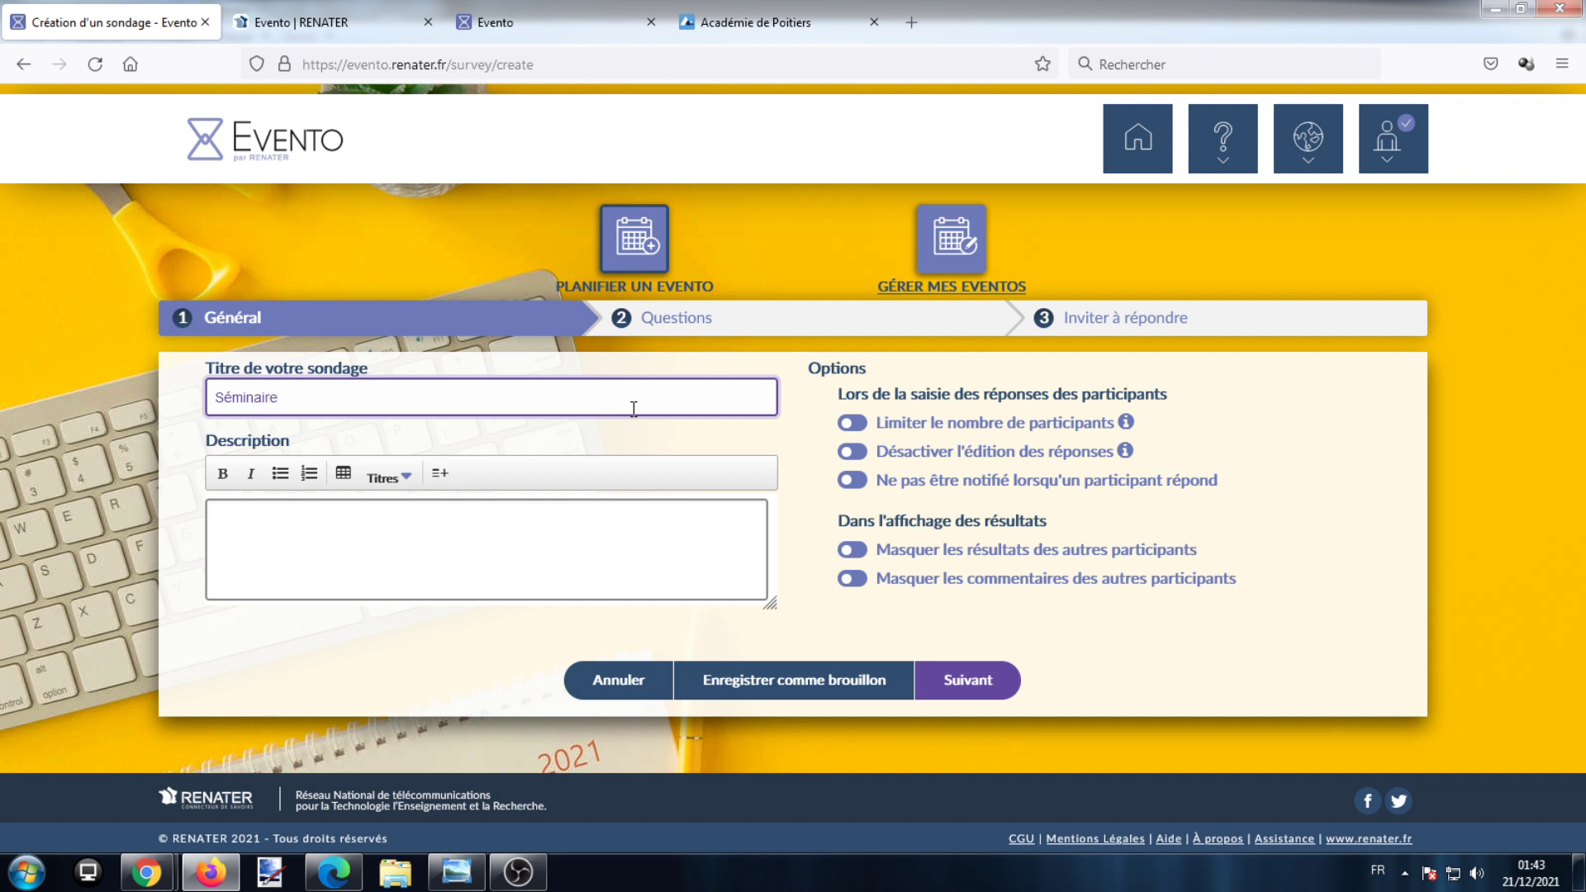
click(607, 553)
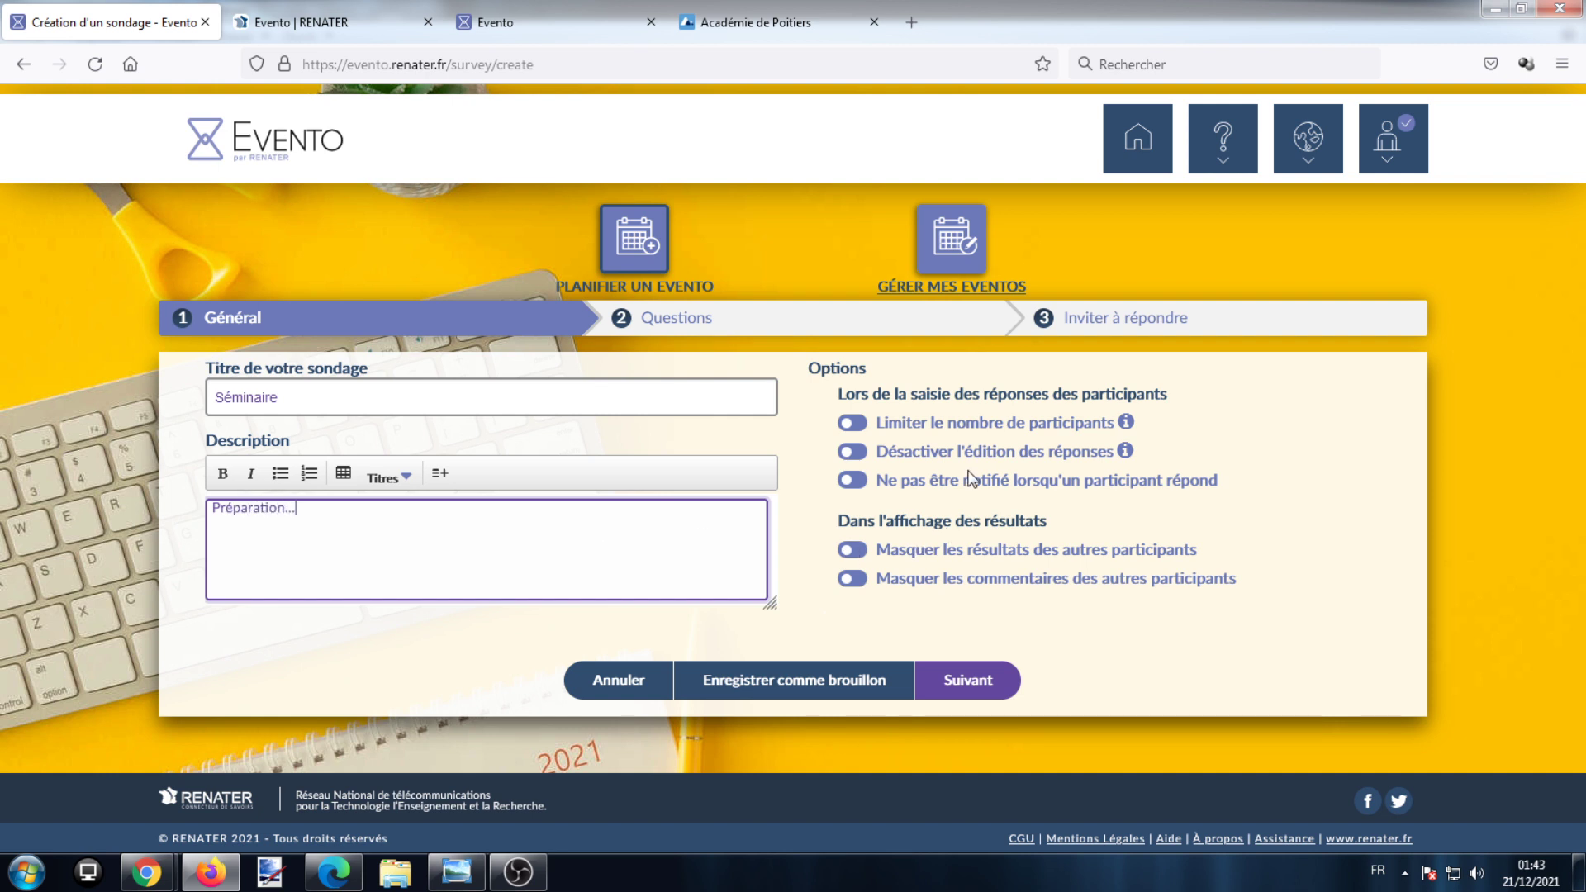
Try out the options that limit the number of participants and disable response editing, switching each back off.
click(851, 423)
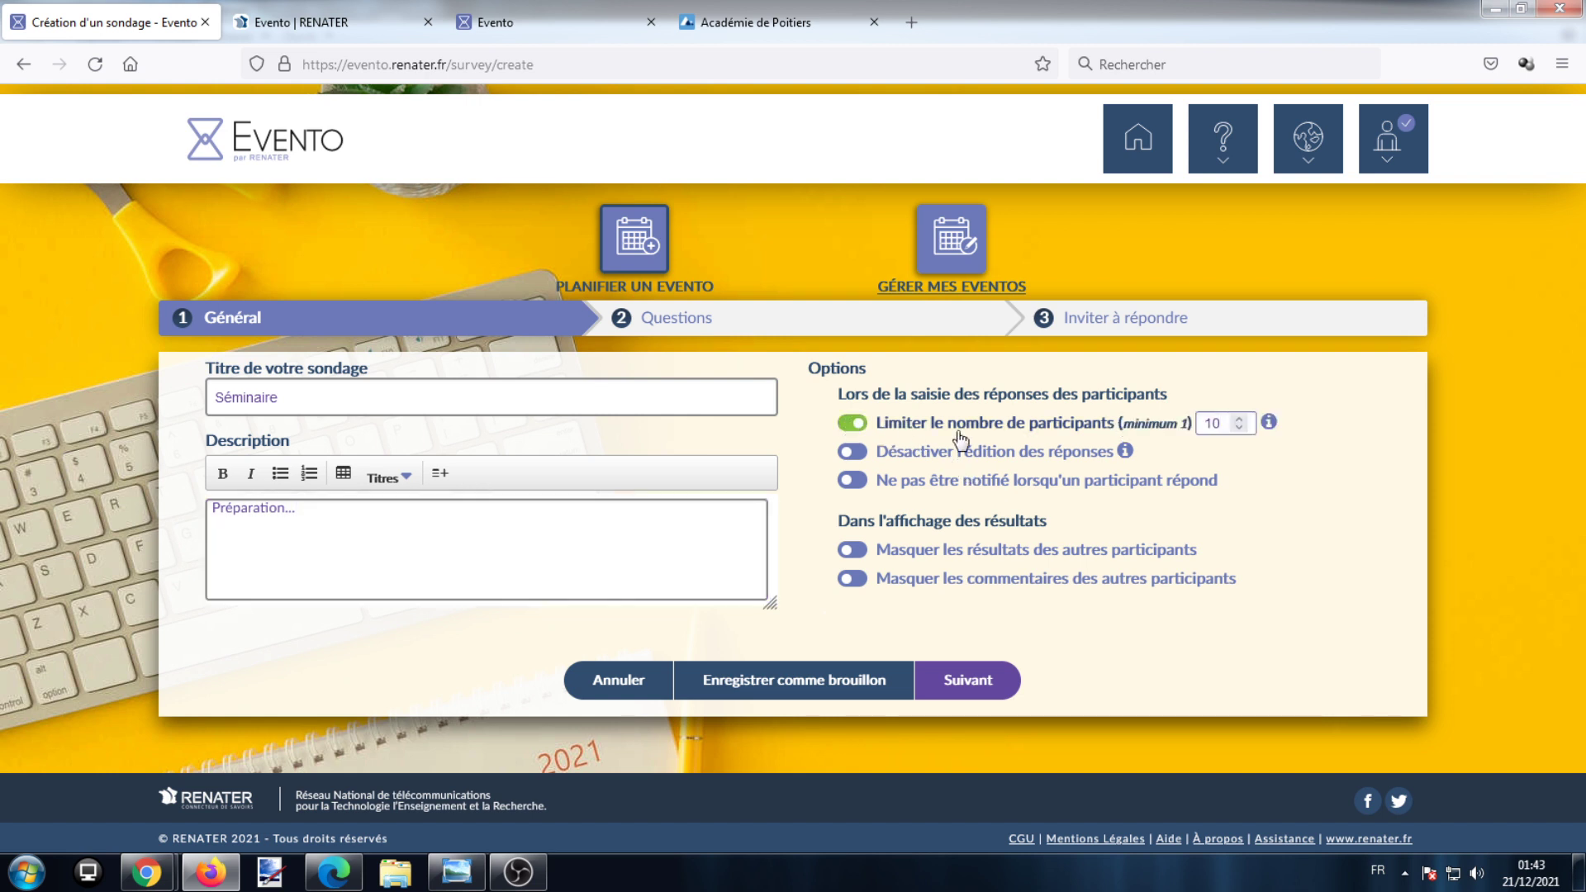
click(855, 425)
click(858, 452)
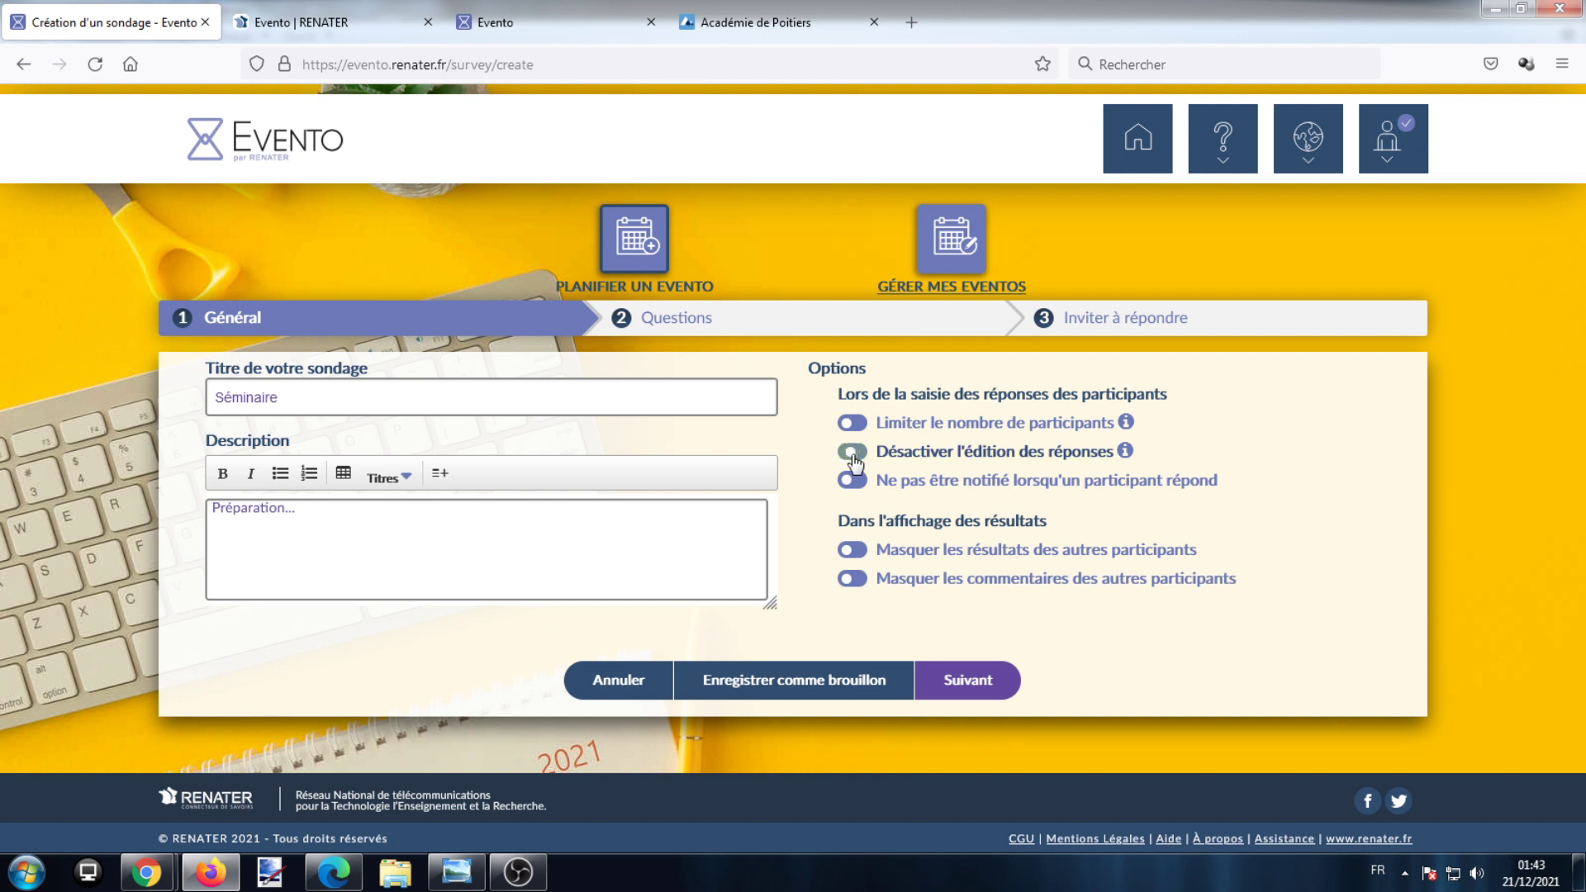
mouse_move(1131, 462)
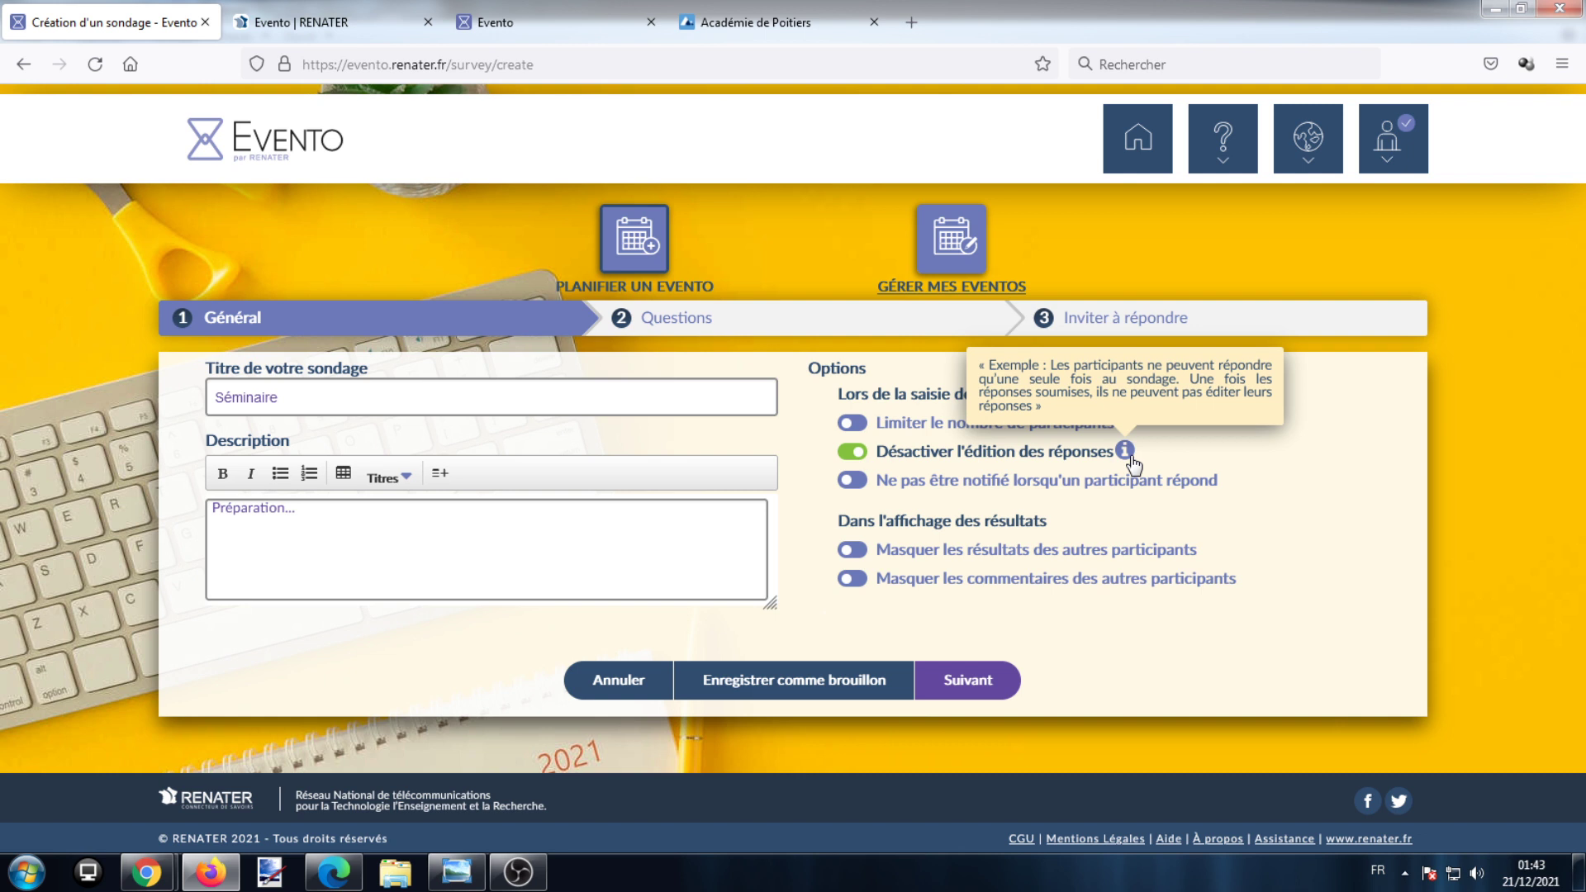
click(856, 452)
Enable the option not to be notified when a participant responds, and continue to the Questions stage.
click(862, 484)
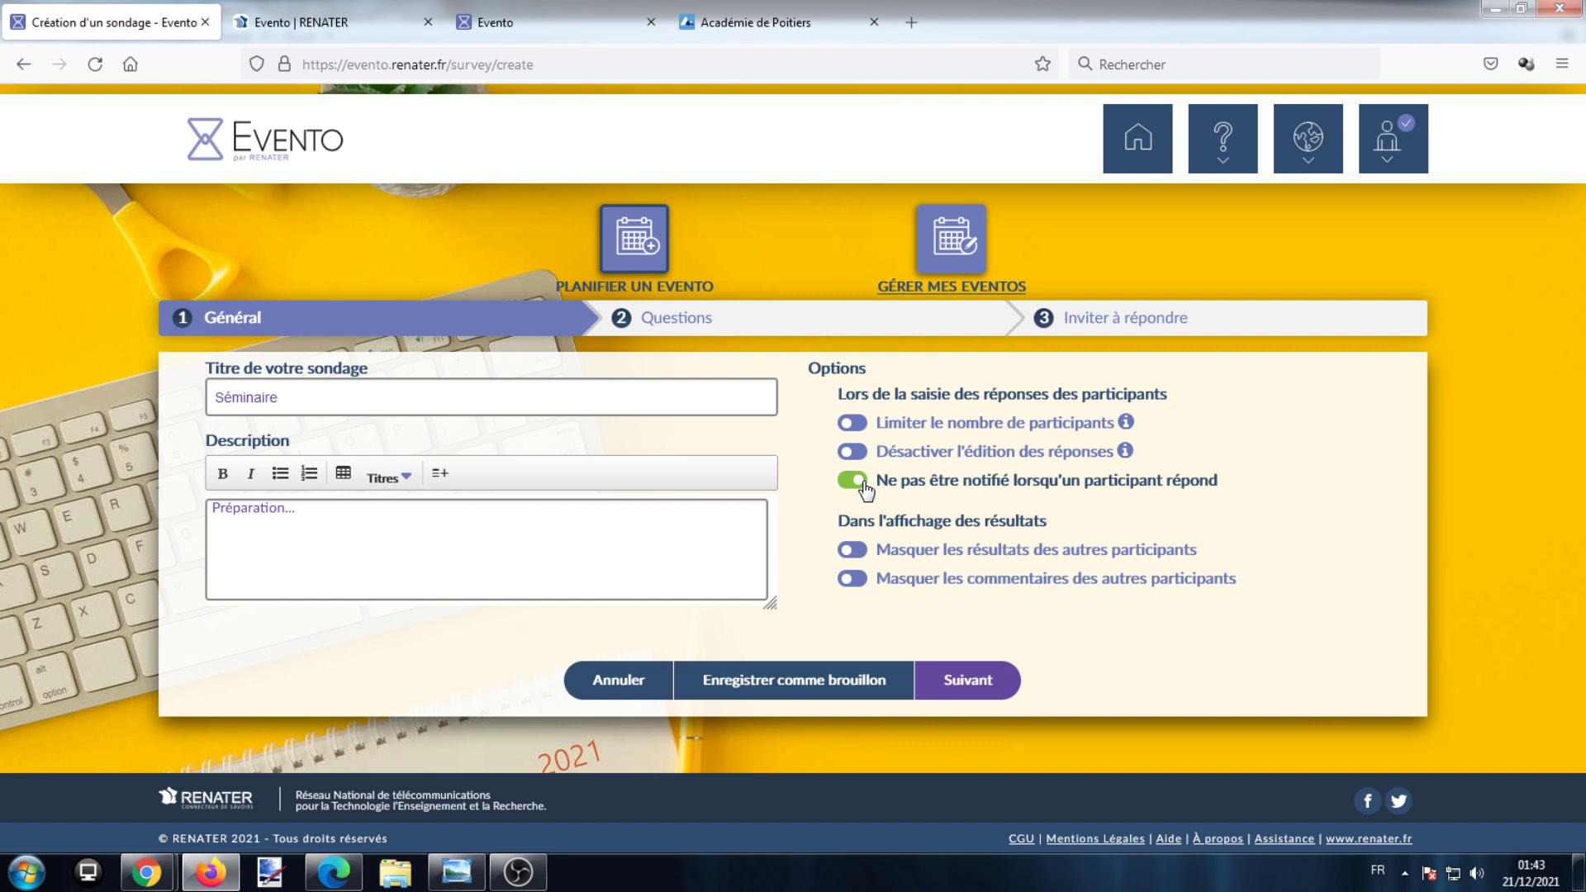
click(861, 555)
click(860, 555)
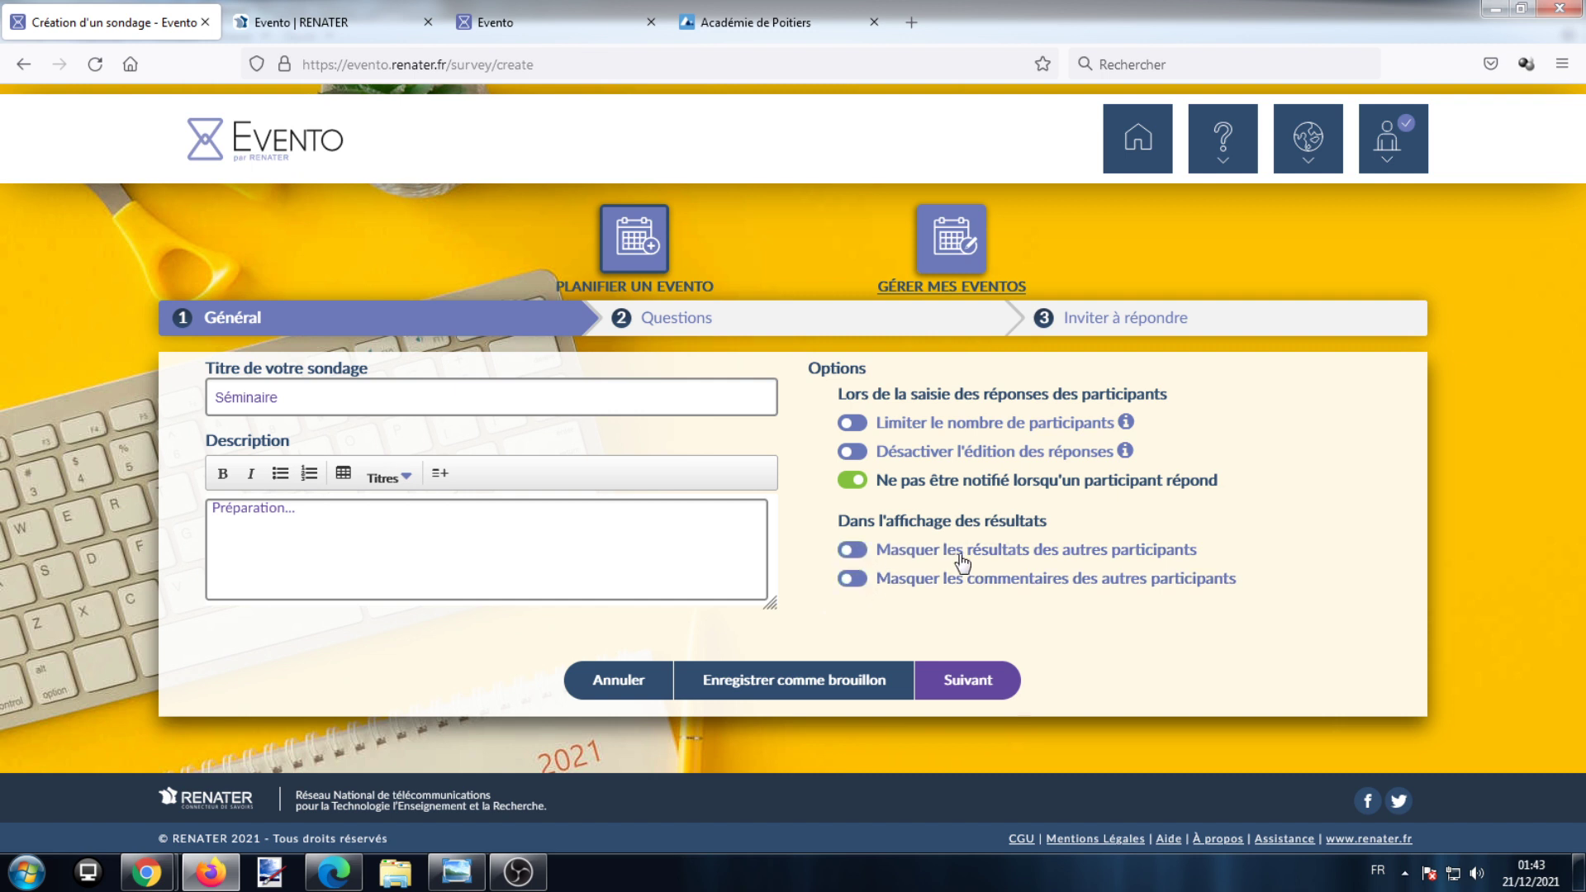
click(950, 683)
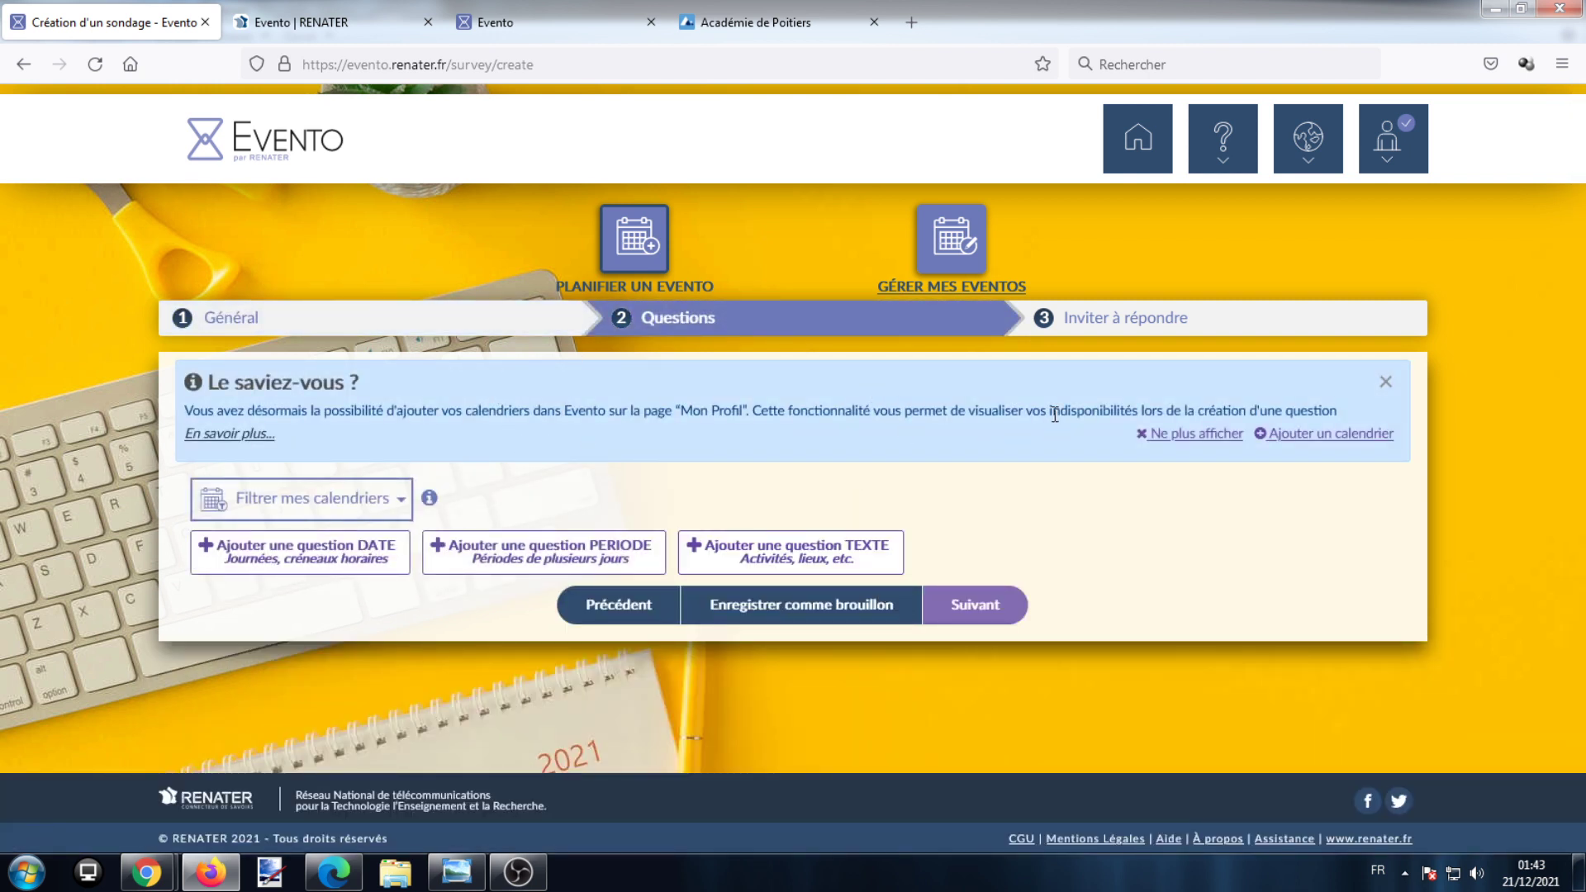
Dismiss the calendar information notice and add a date question worded "Réunion de préparation ?".
click(1386, 384)
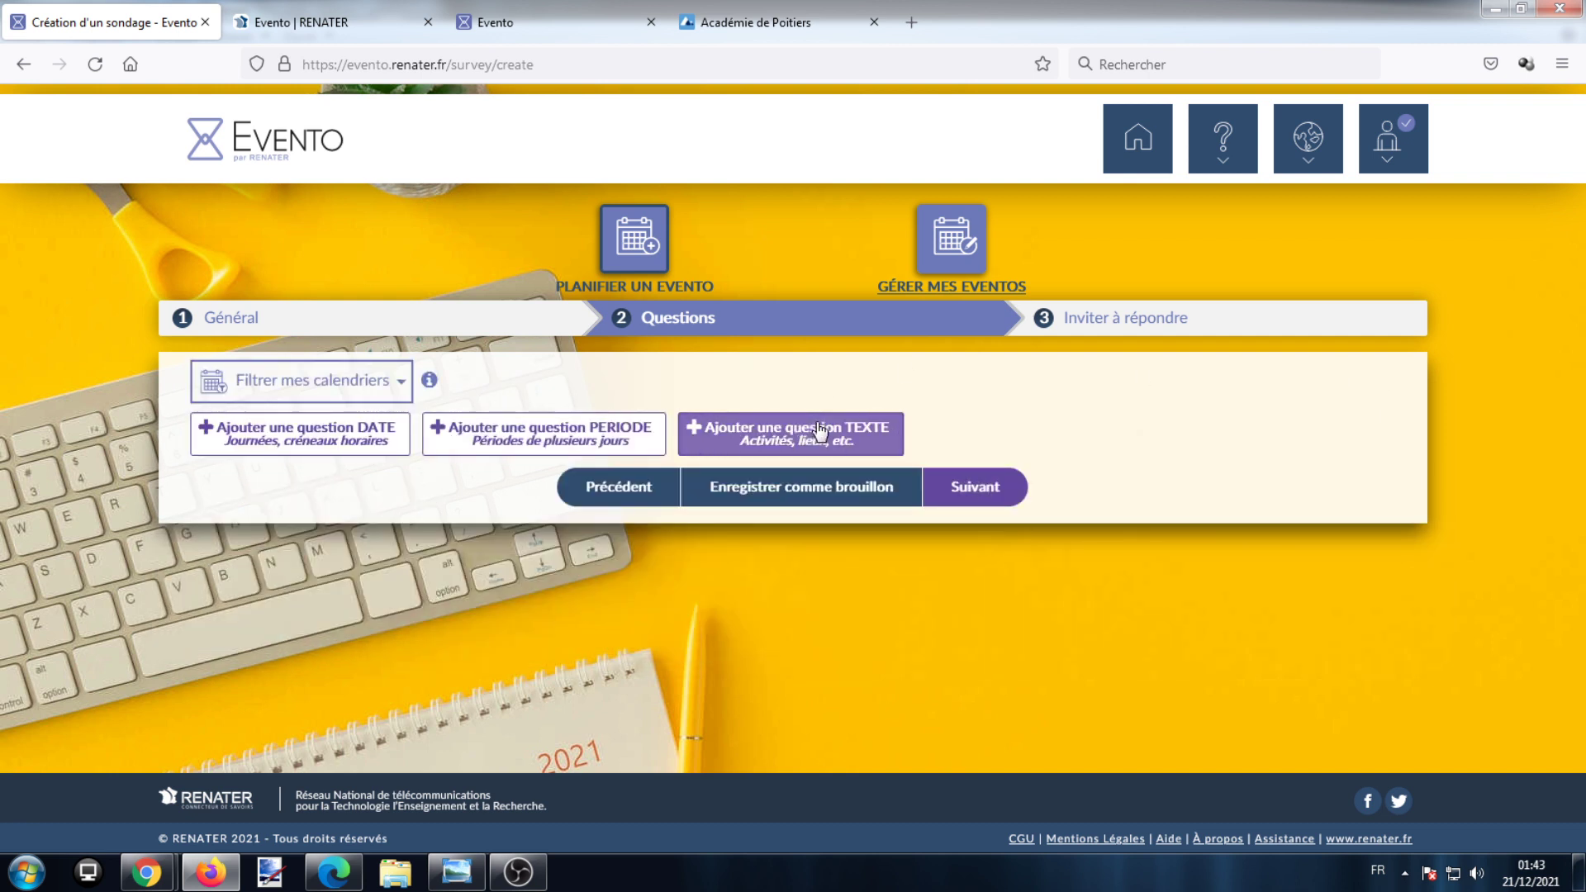
click(319, 440)
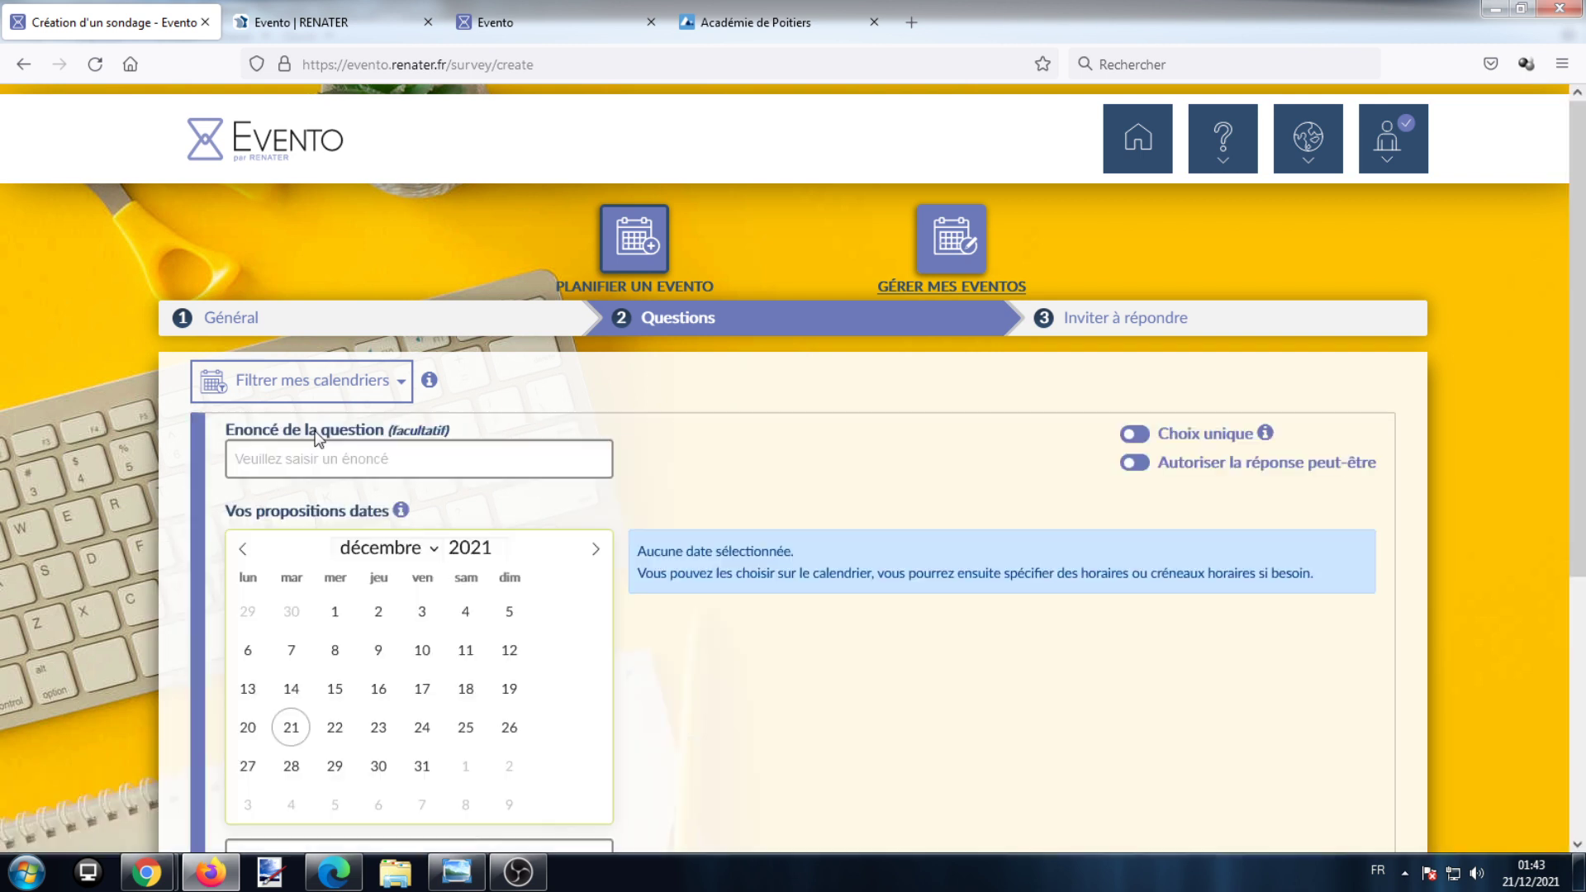
click(542, 465)
text(R)
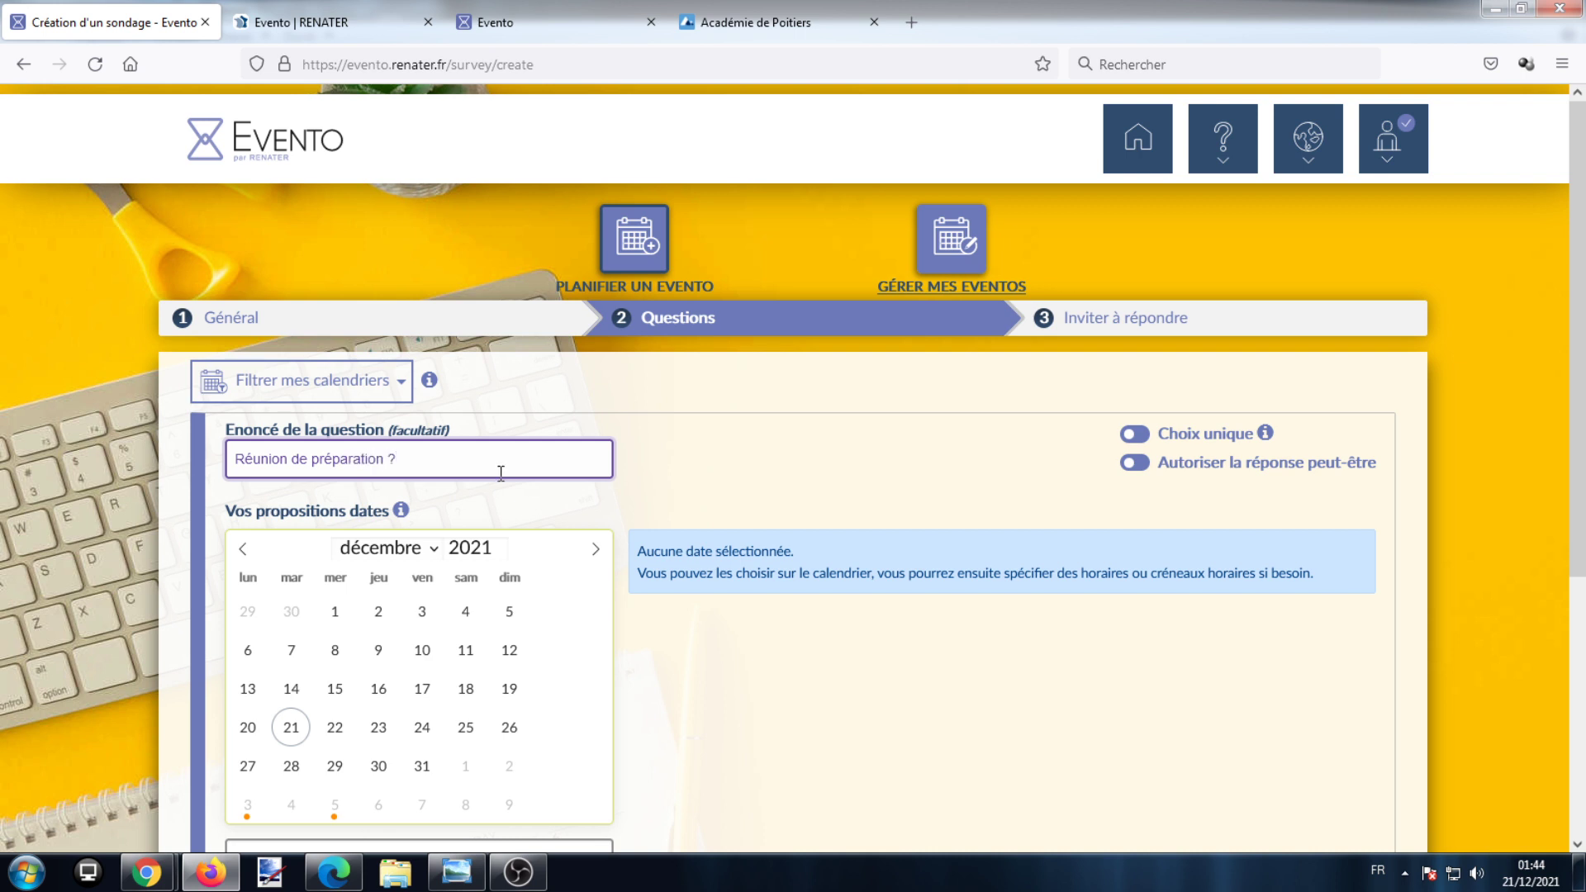
Check the unavailabilities on 3 and 5 January 2022, and add 11 January 2022 as a proposed date.
click(595, 550)
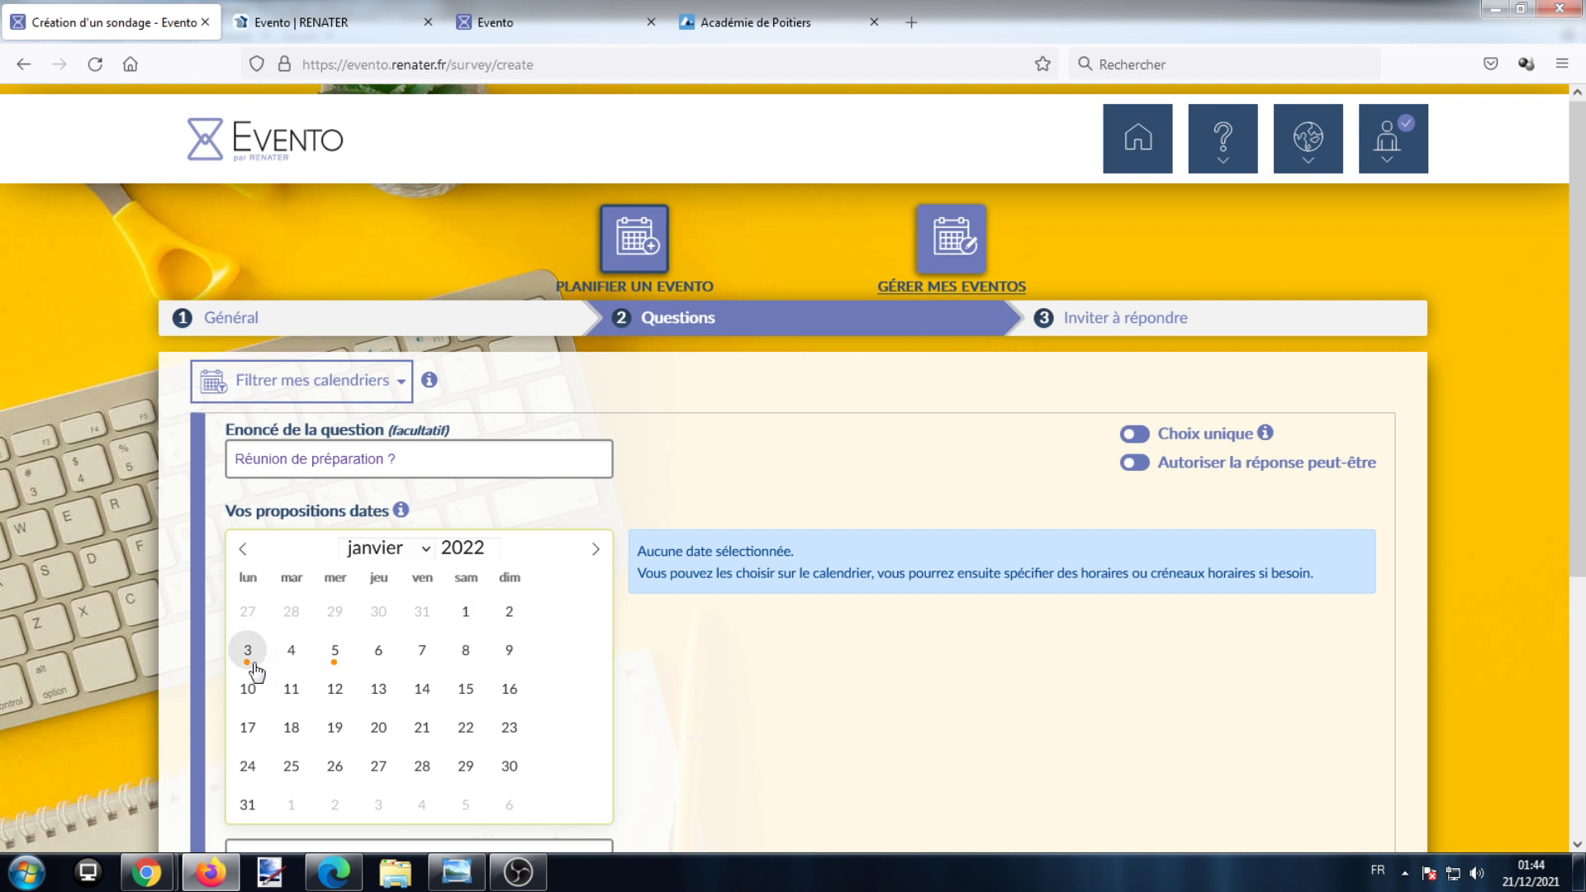
mouse_move(256, 672)
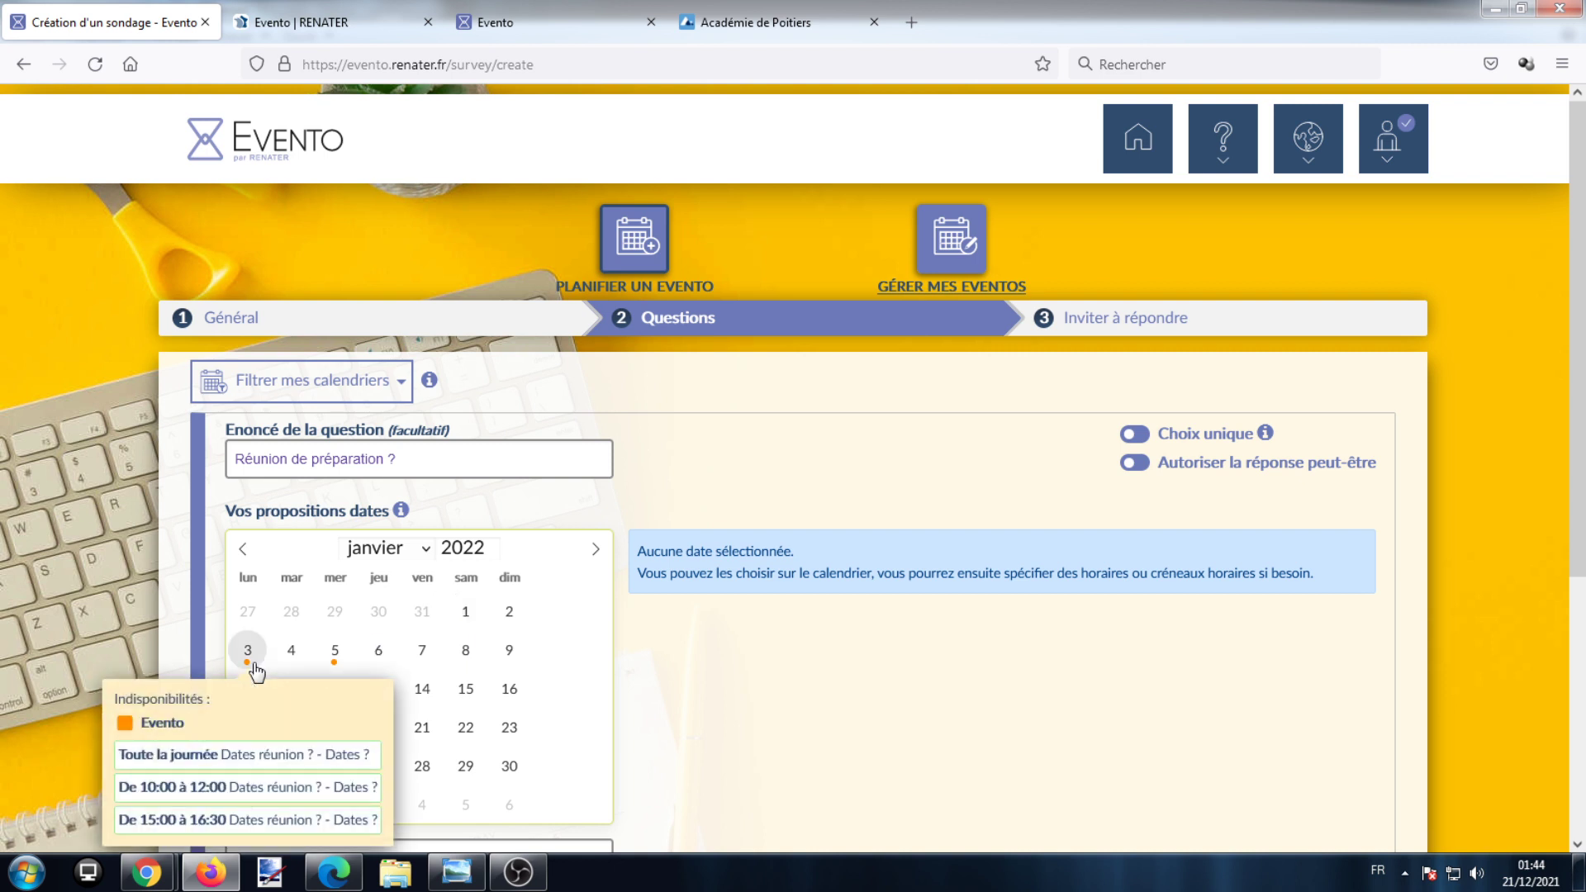
mouse_move(342, 669)
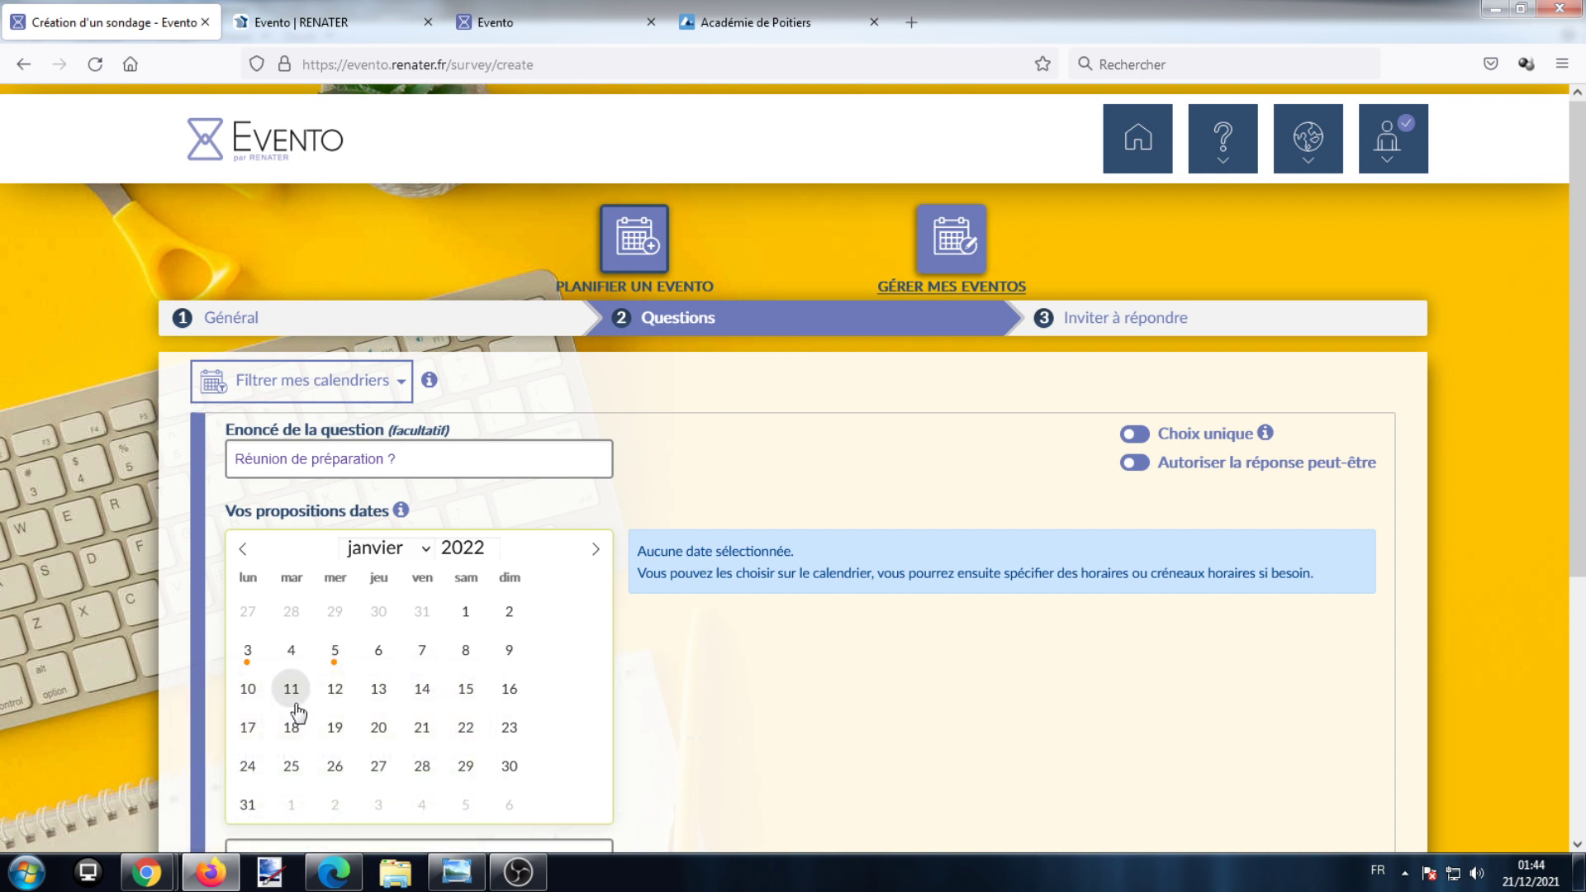
click(293, 698)
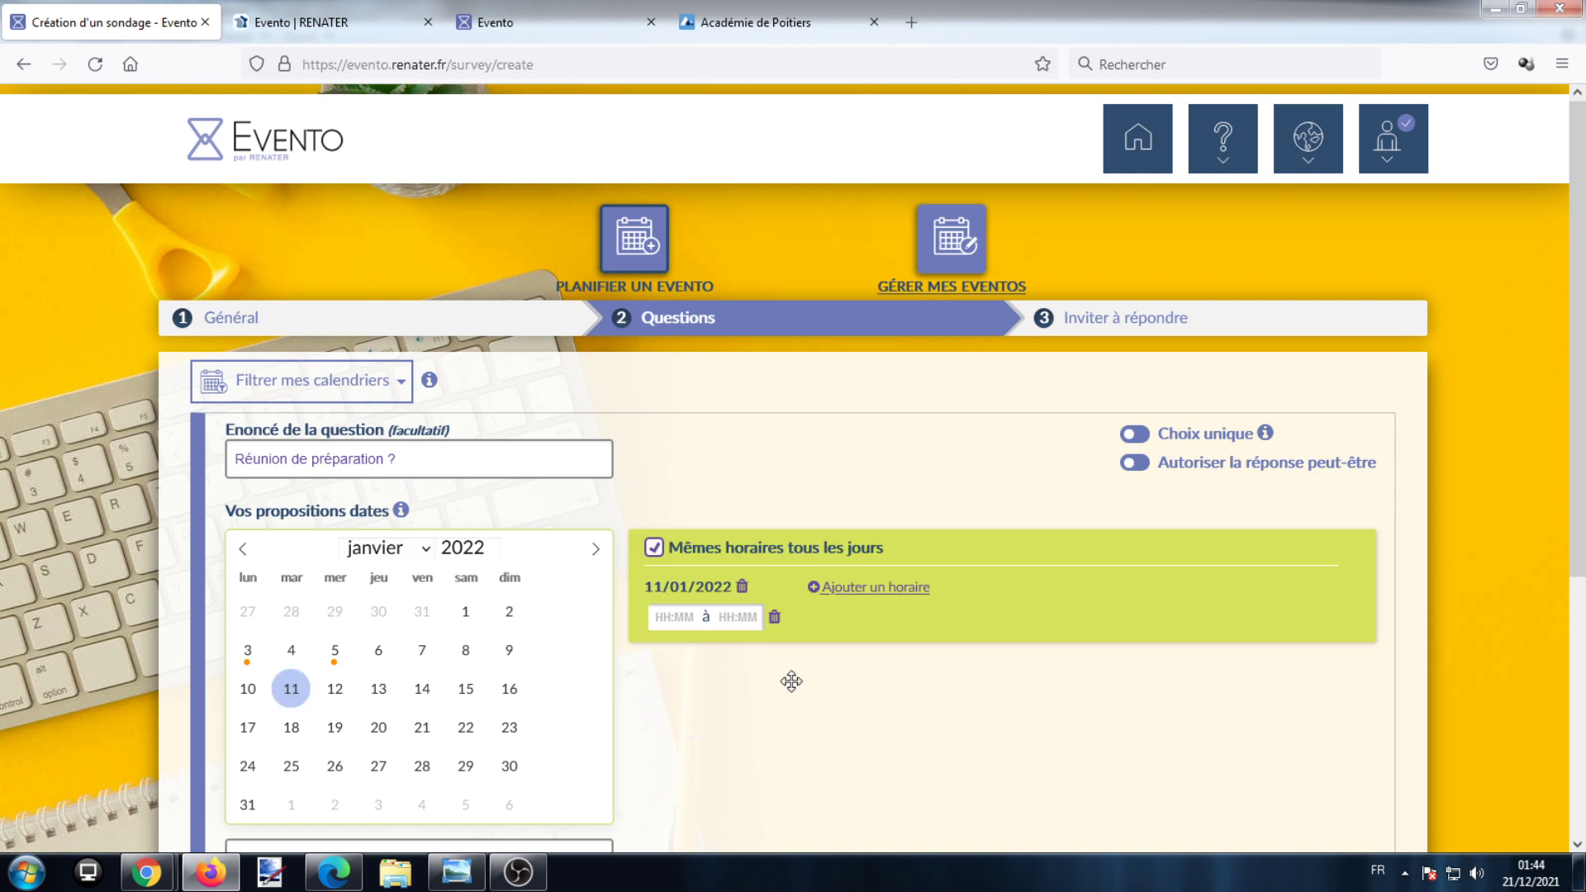
Set the first time slot for 11 January 2022 to 08:00 to 10:15.
click(673, 617)
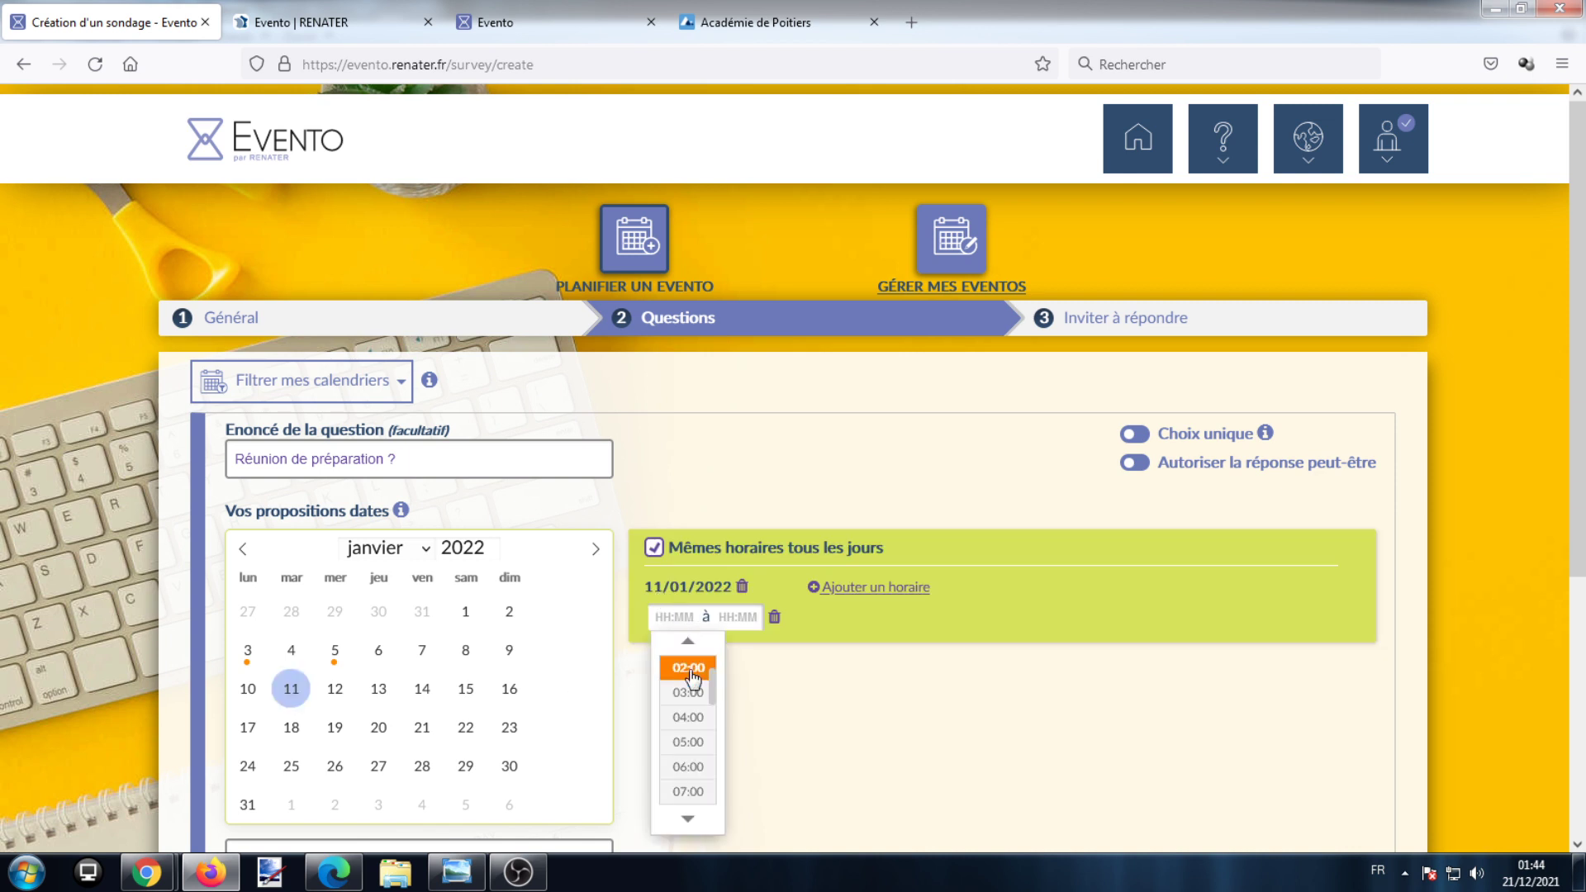
scroll(691, 711, down, 1)
click(691, 740)
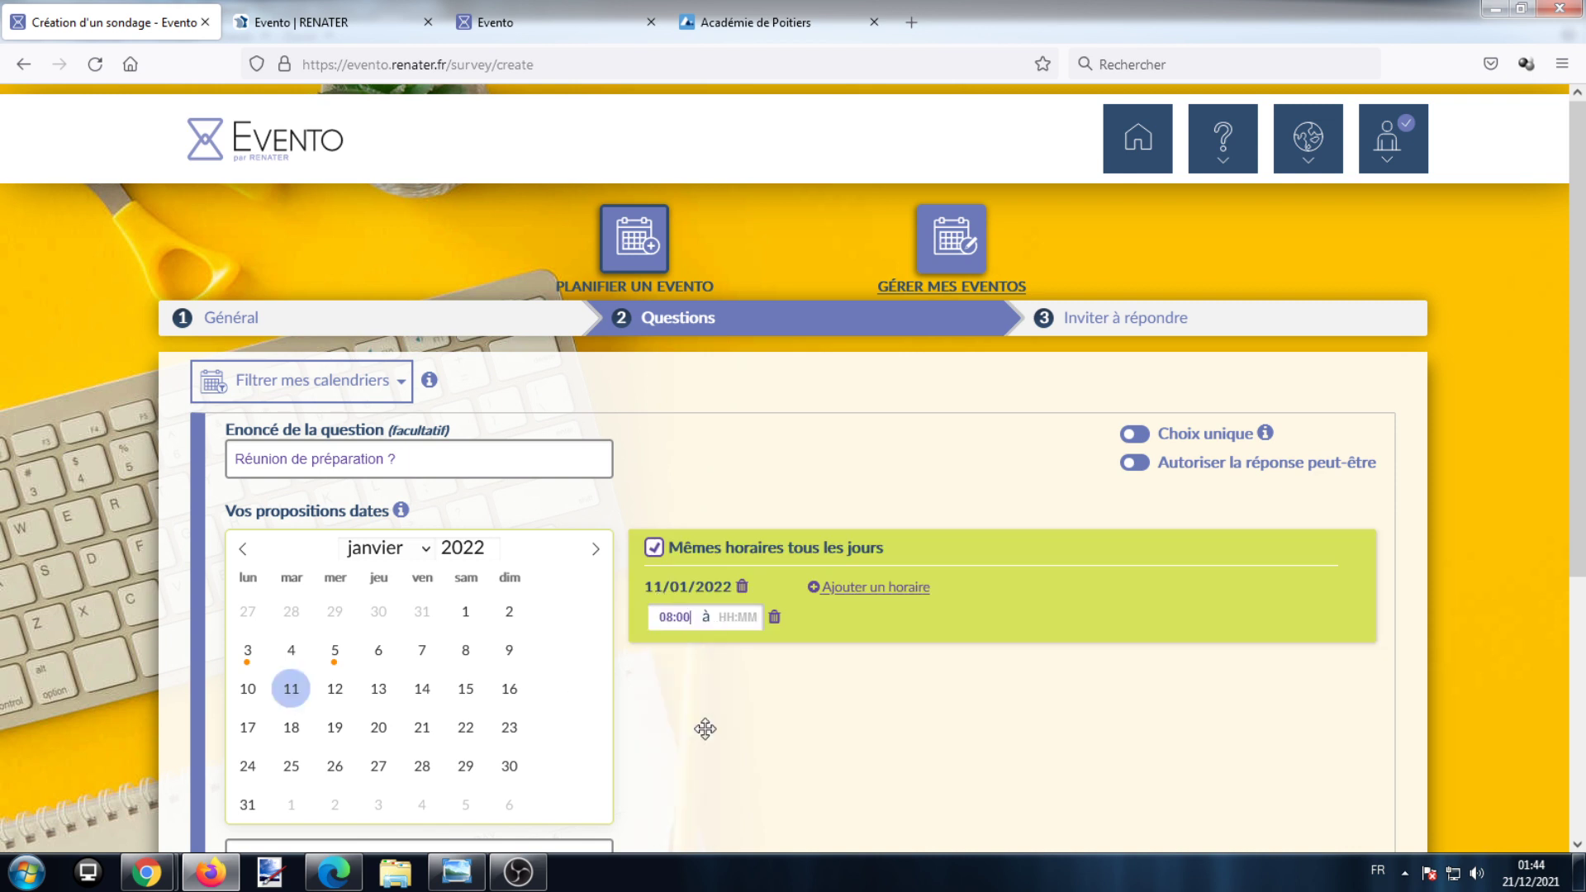
click(741, 621)
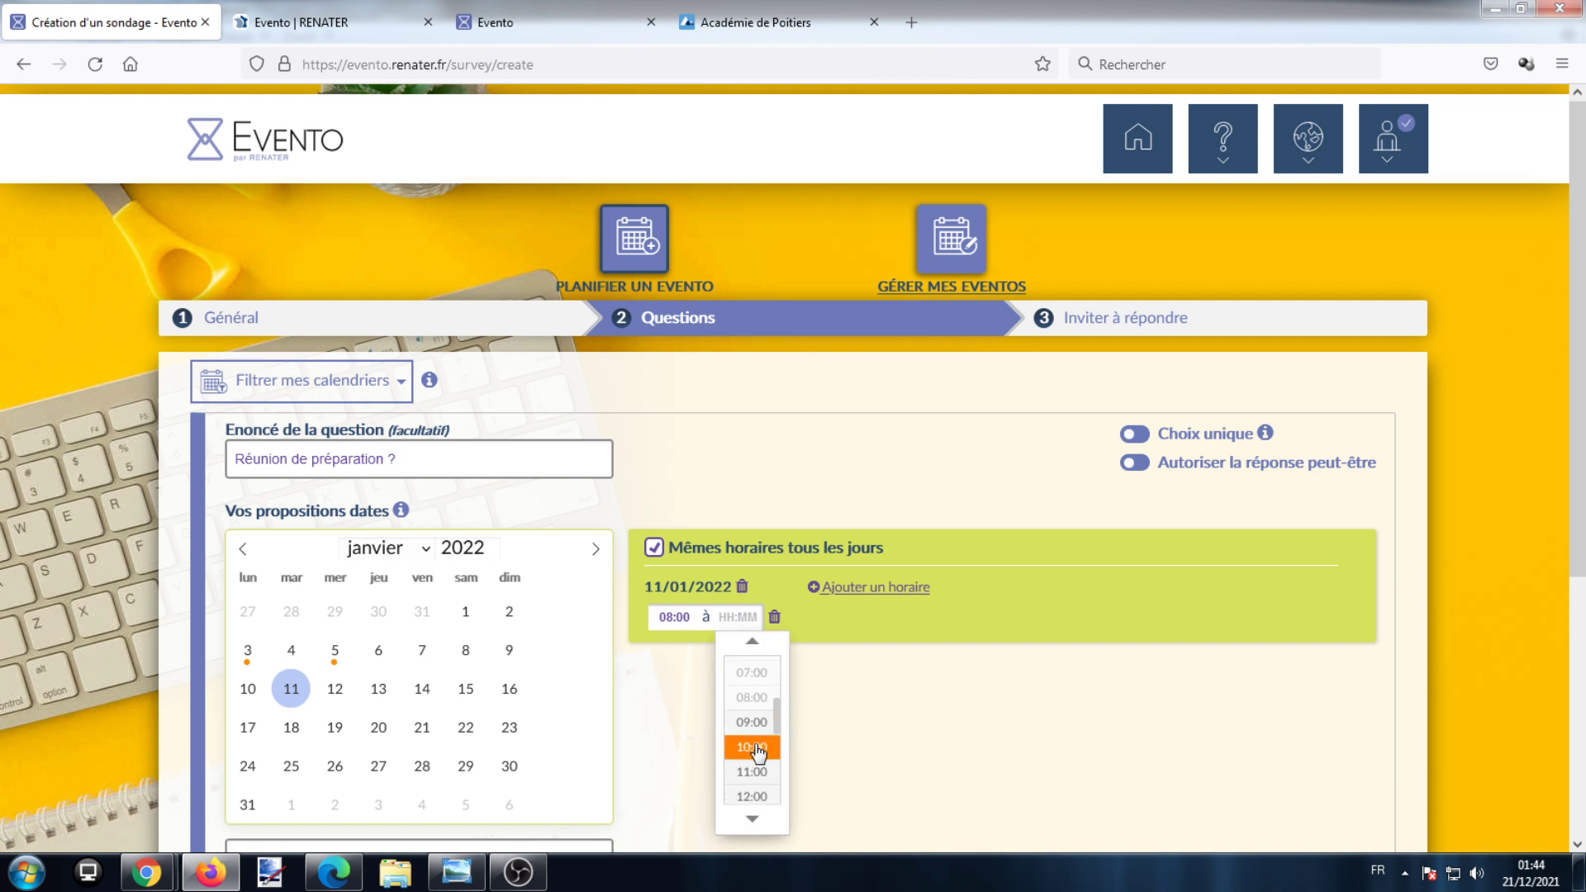
click(758, 752)
double_click(752, 621)
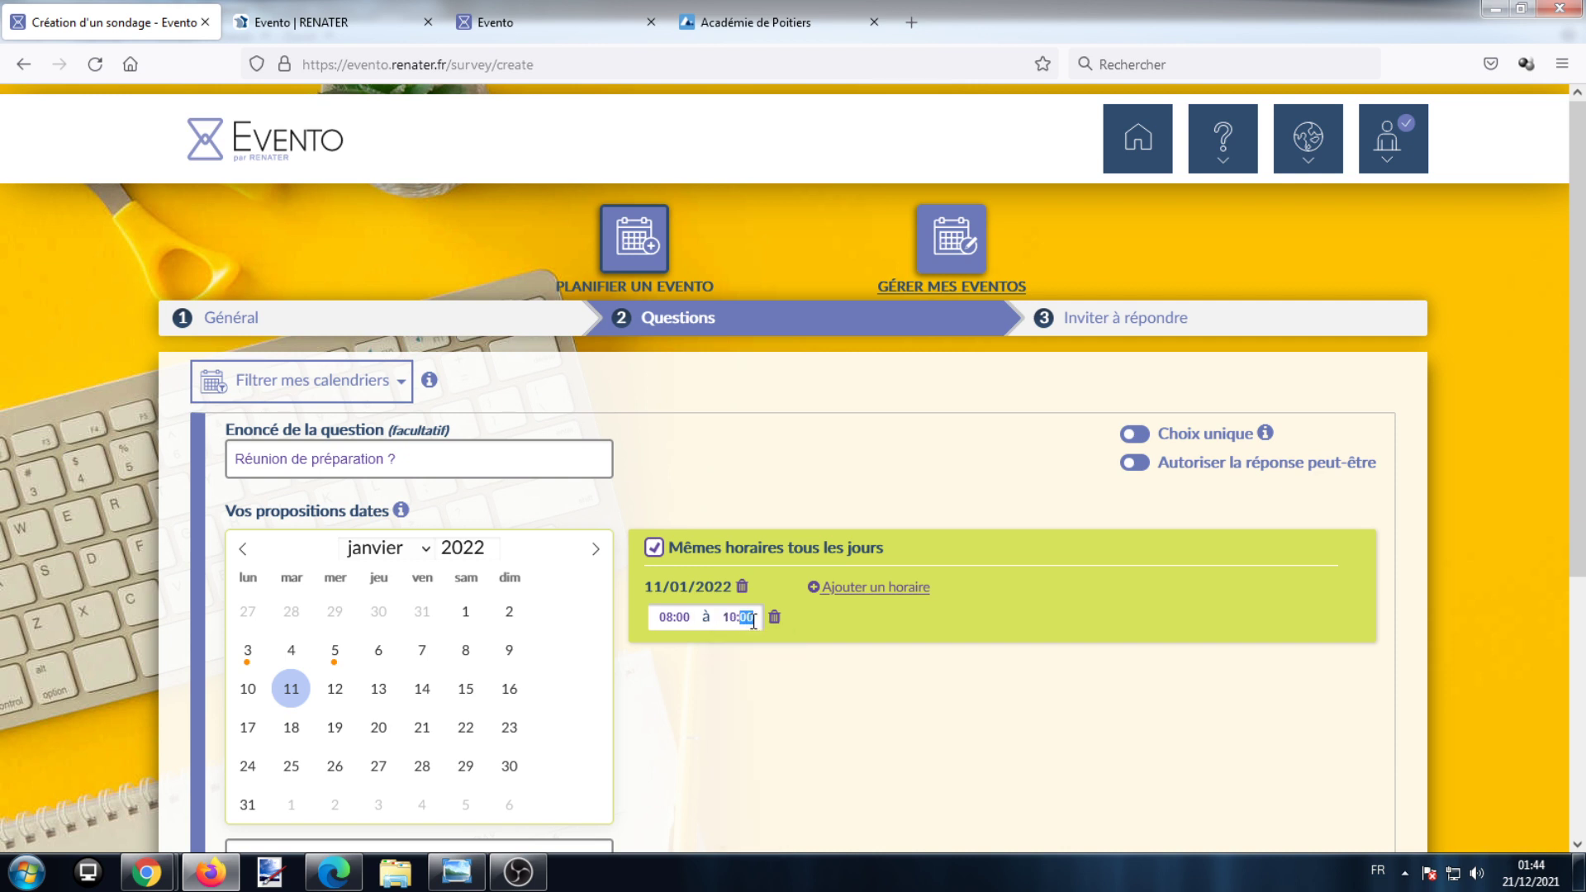
text(15)
Add a second time slot for 11 January 2022, from 14:00 to 16:15.
click(869, 590)
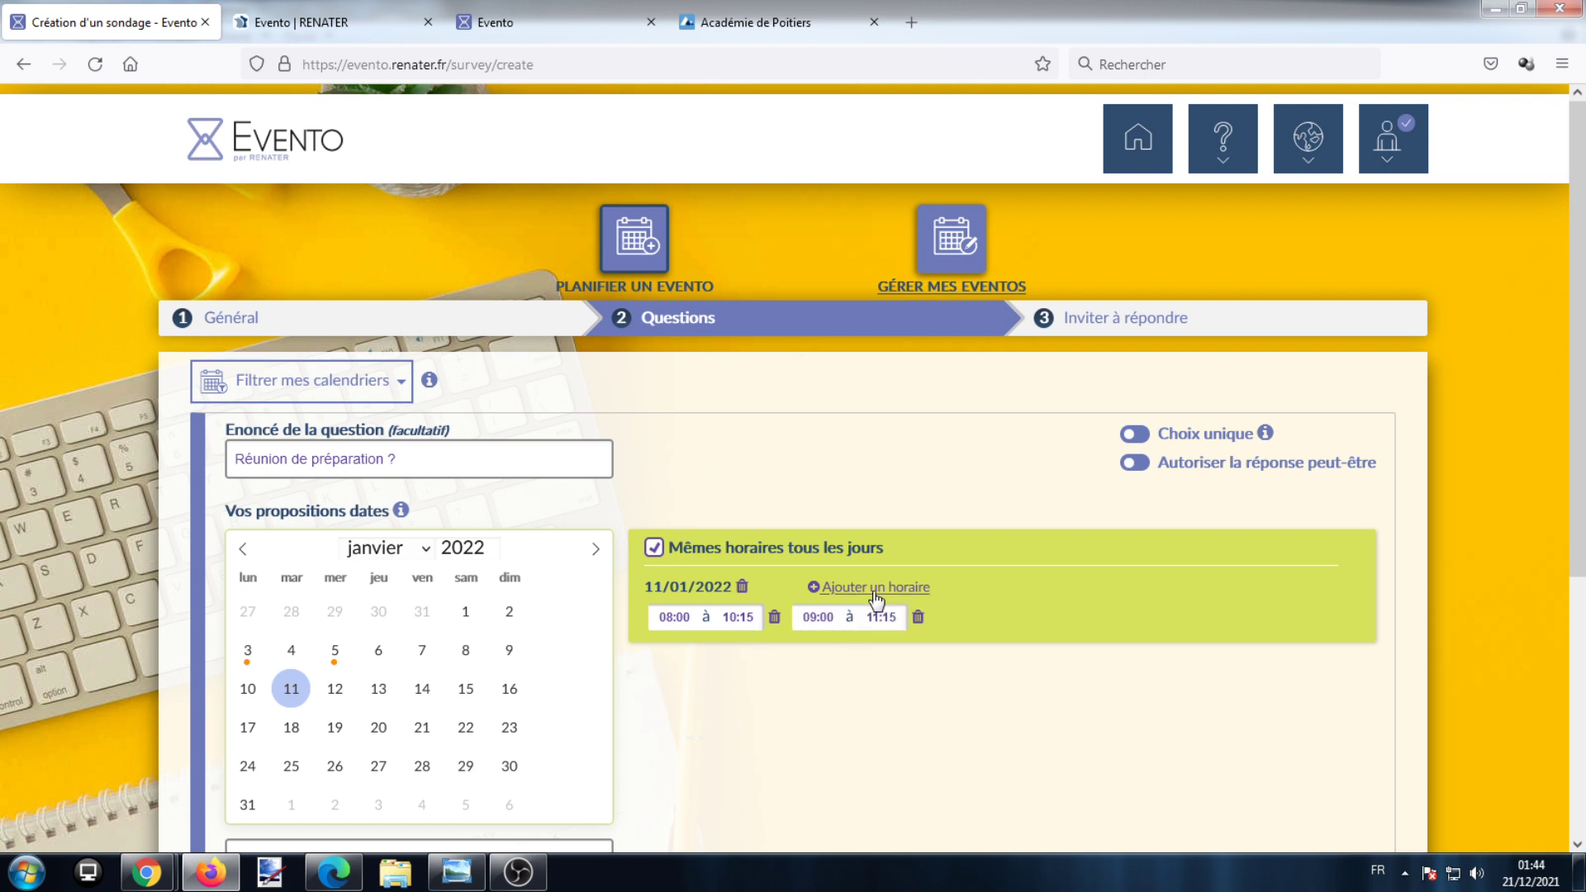
click(827, 618)
scroll(847, 743, down, 1)
click(842, 753)
Propose 14 January 2022 as well, with its own separate time slots of 12:00 to 14:15 and 18:00 to 20:15.
scroll(514, 638, down, 1)
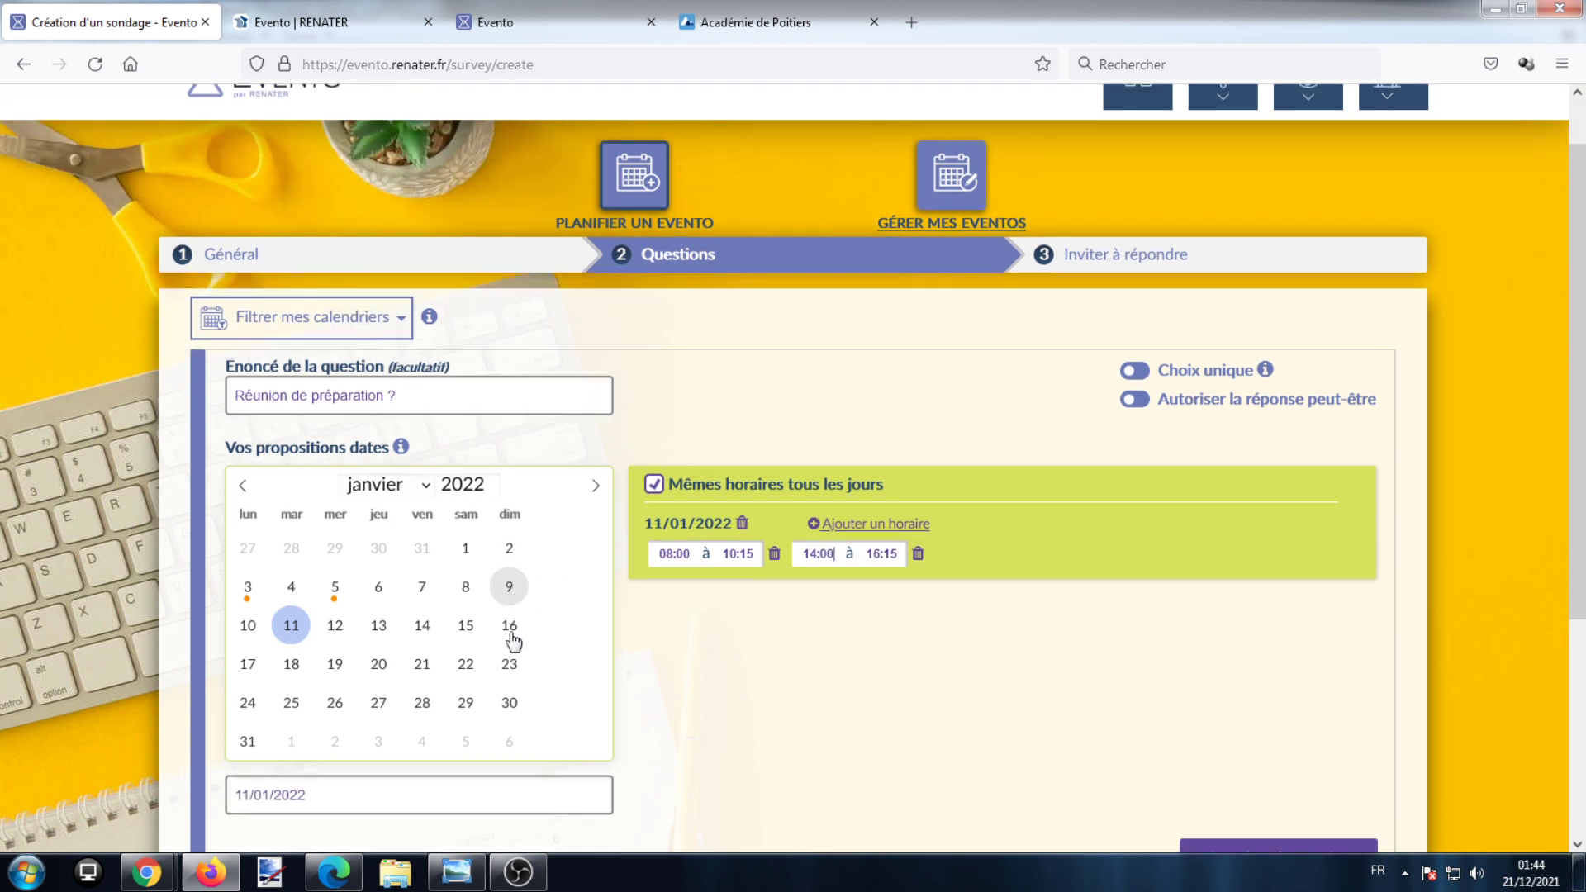
click(423, 623)
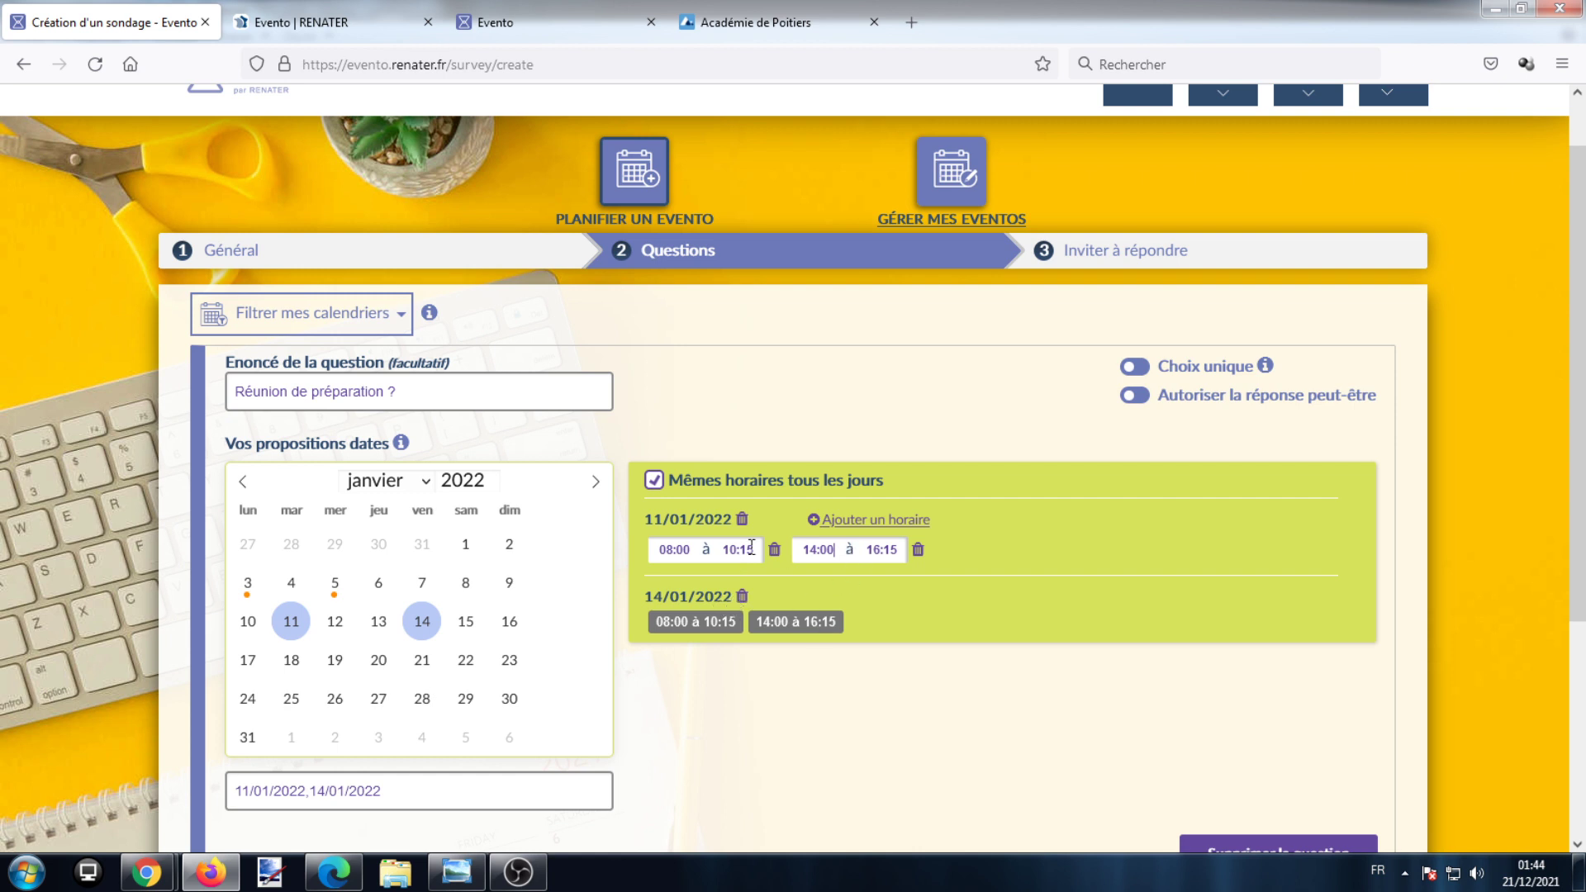
click(654, 481)
click(674, 627)
click(694, 773)
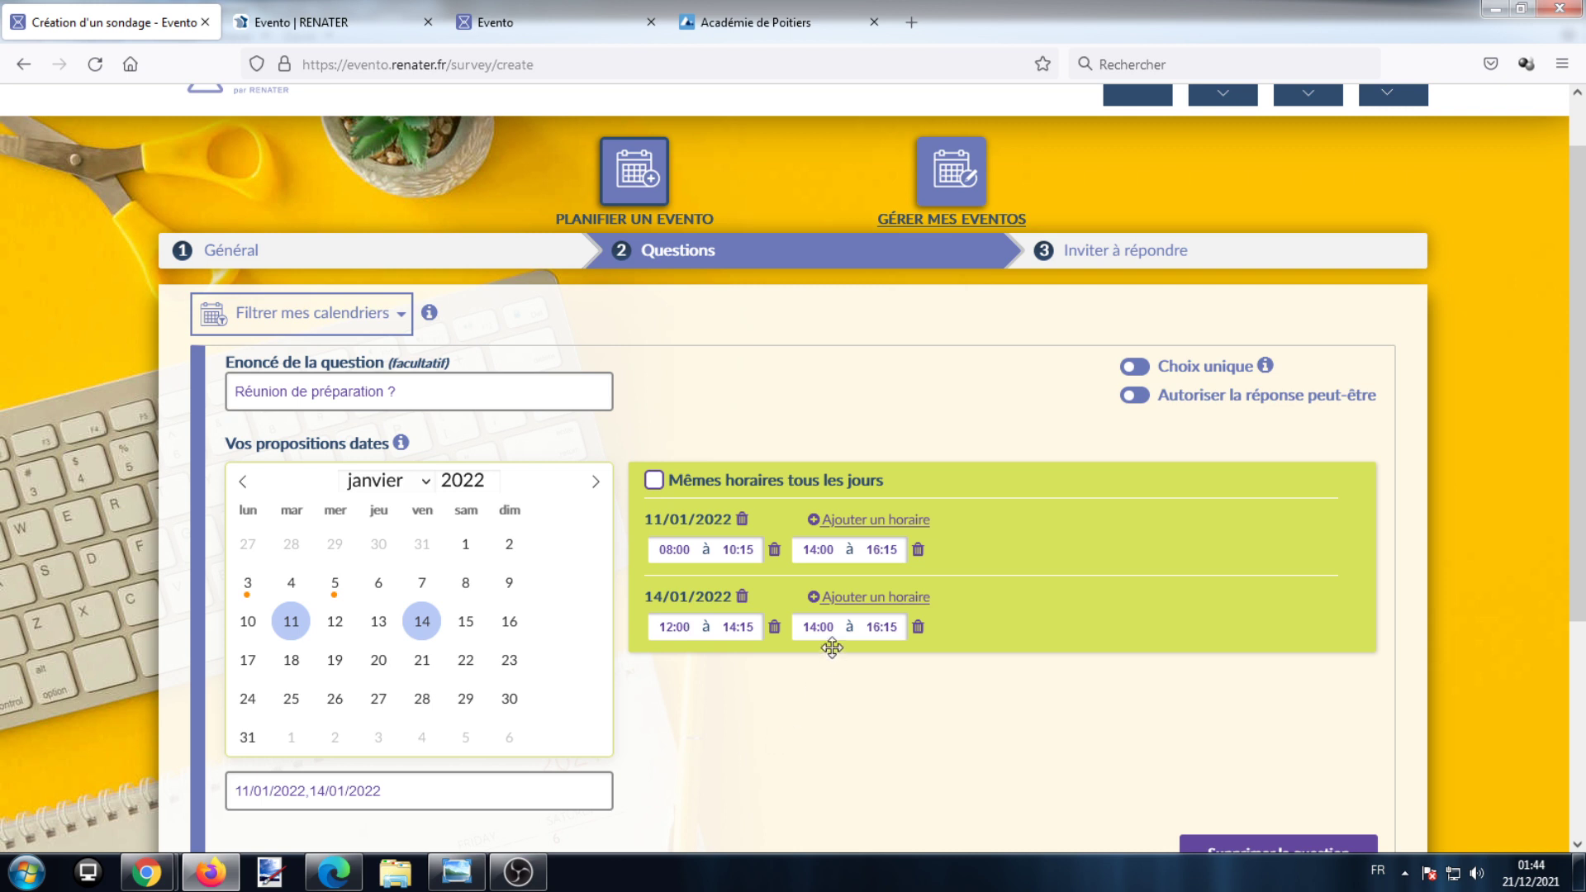
click(826, 628)
click(824, 770)
Try out the single-choice and "peut-être" response options of the preparation meeting question, switching each back off.
scroll(830, 723, down, 1)
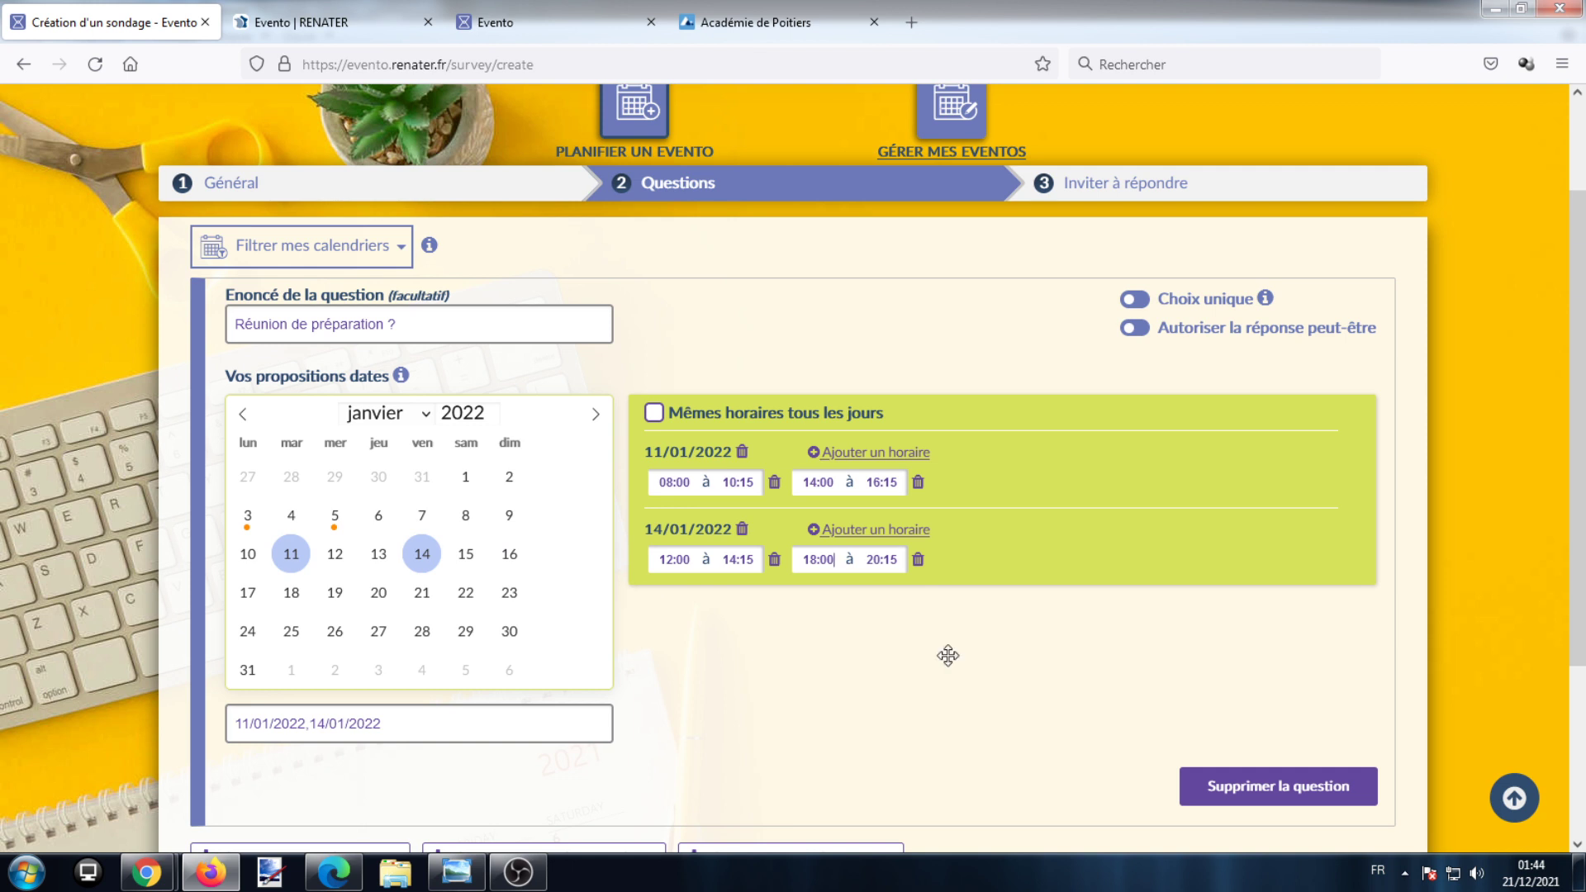
click(1136, 299)
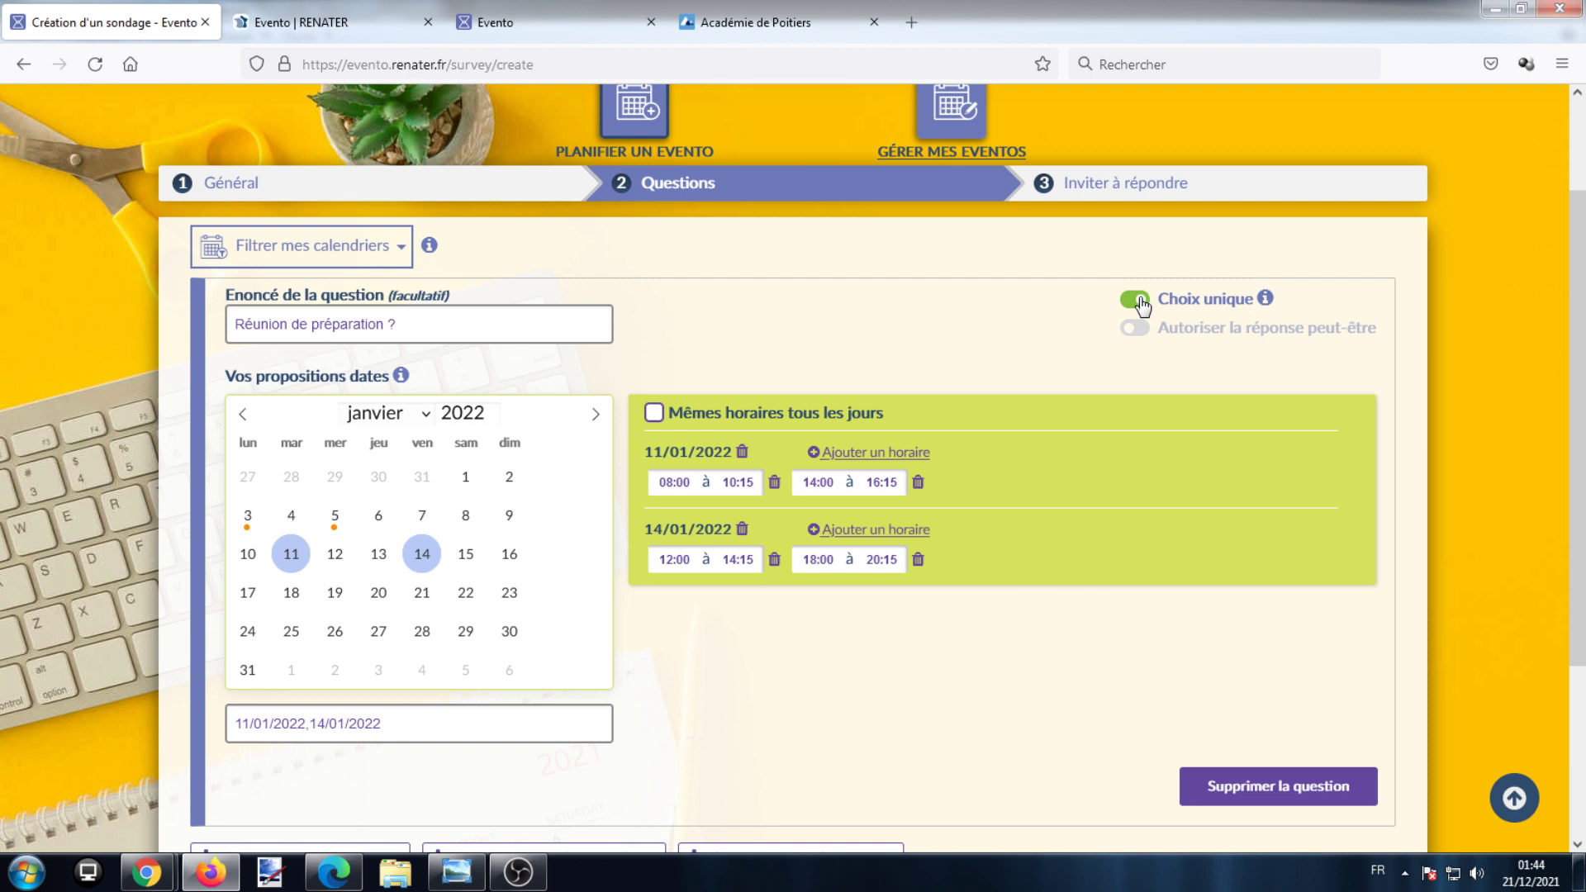
click(1137, 299)
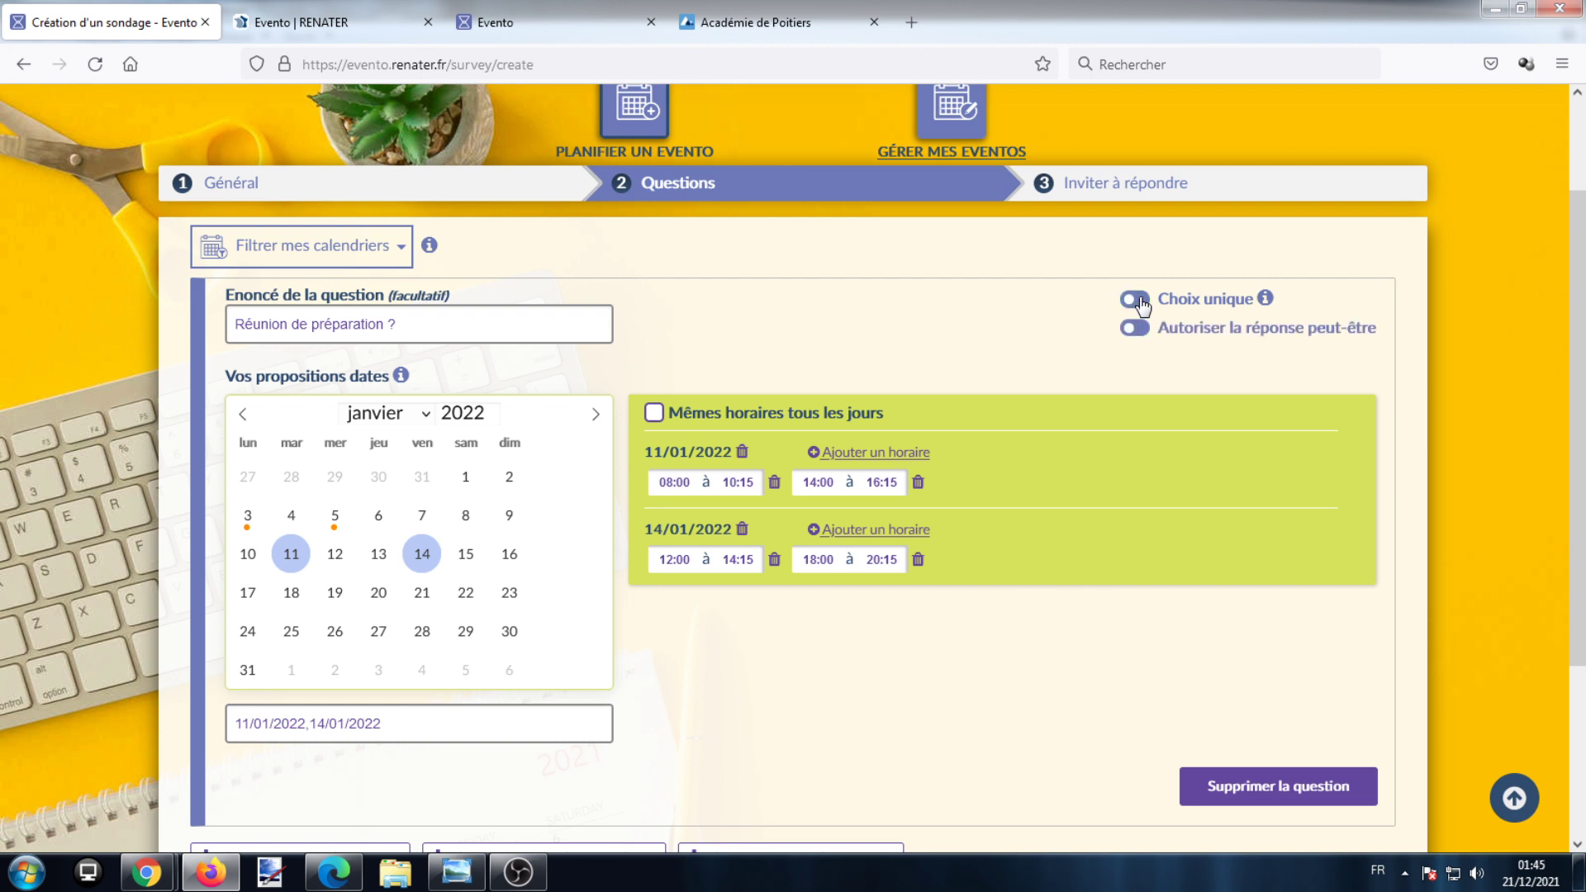
click(1139, 328)
click(1140, 329)
Add a period question worded "Séminaire ?".
scroll(945, 449, down, 3)
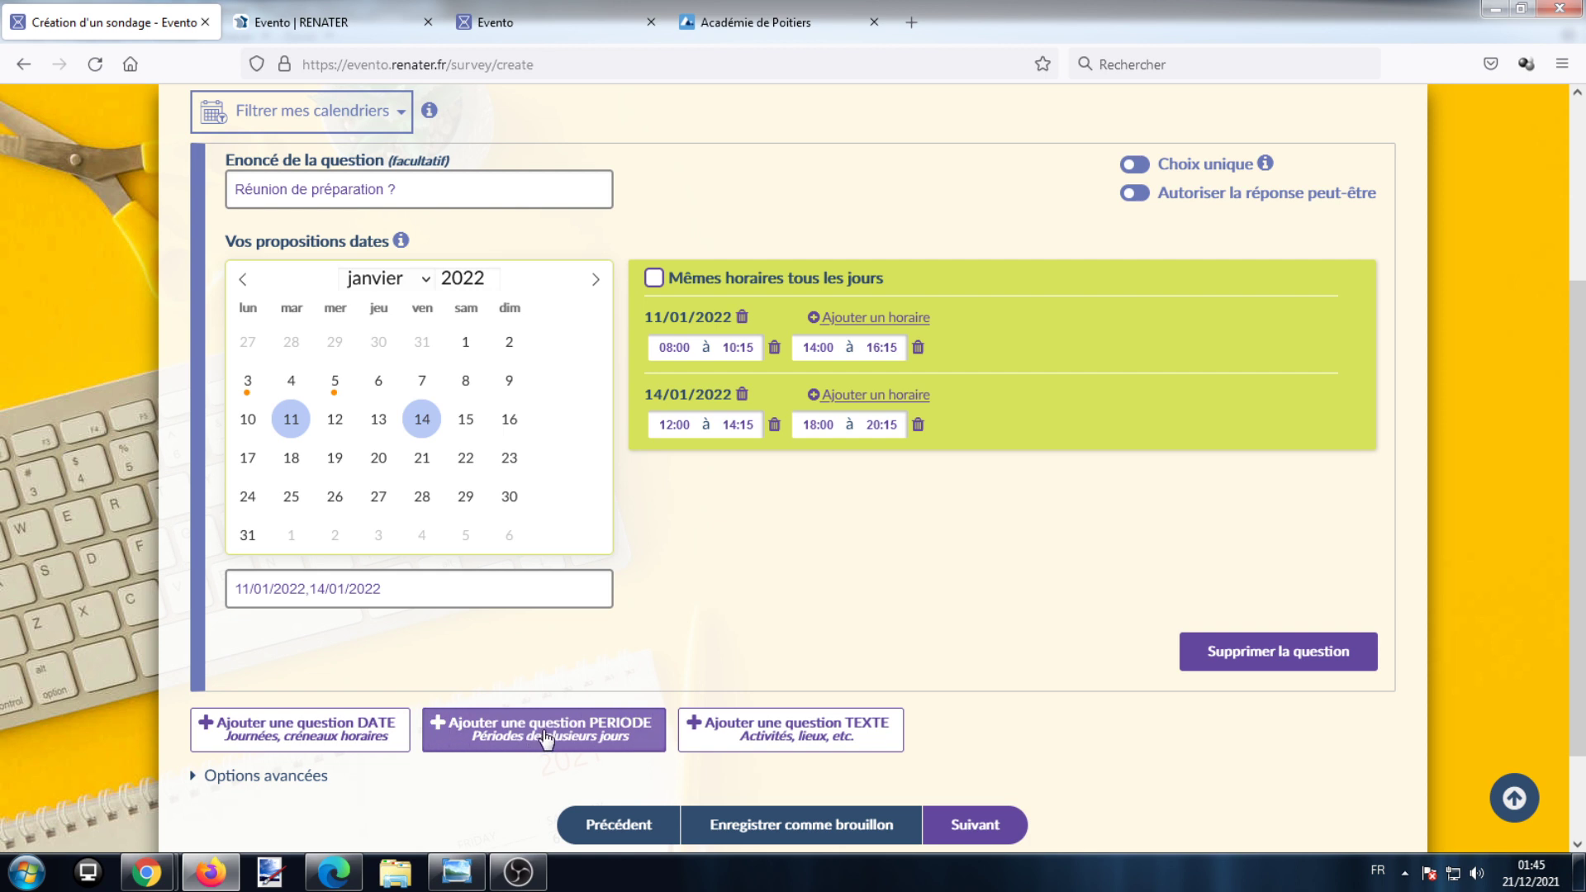
click(545, 738)
click(476, 625)
text(Séminaire)
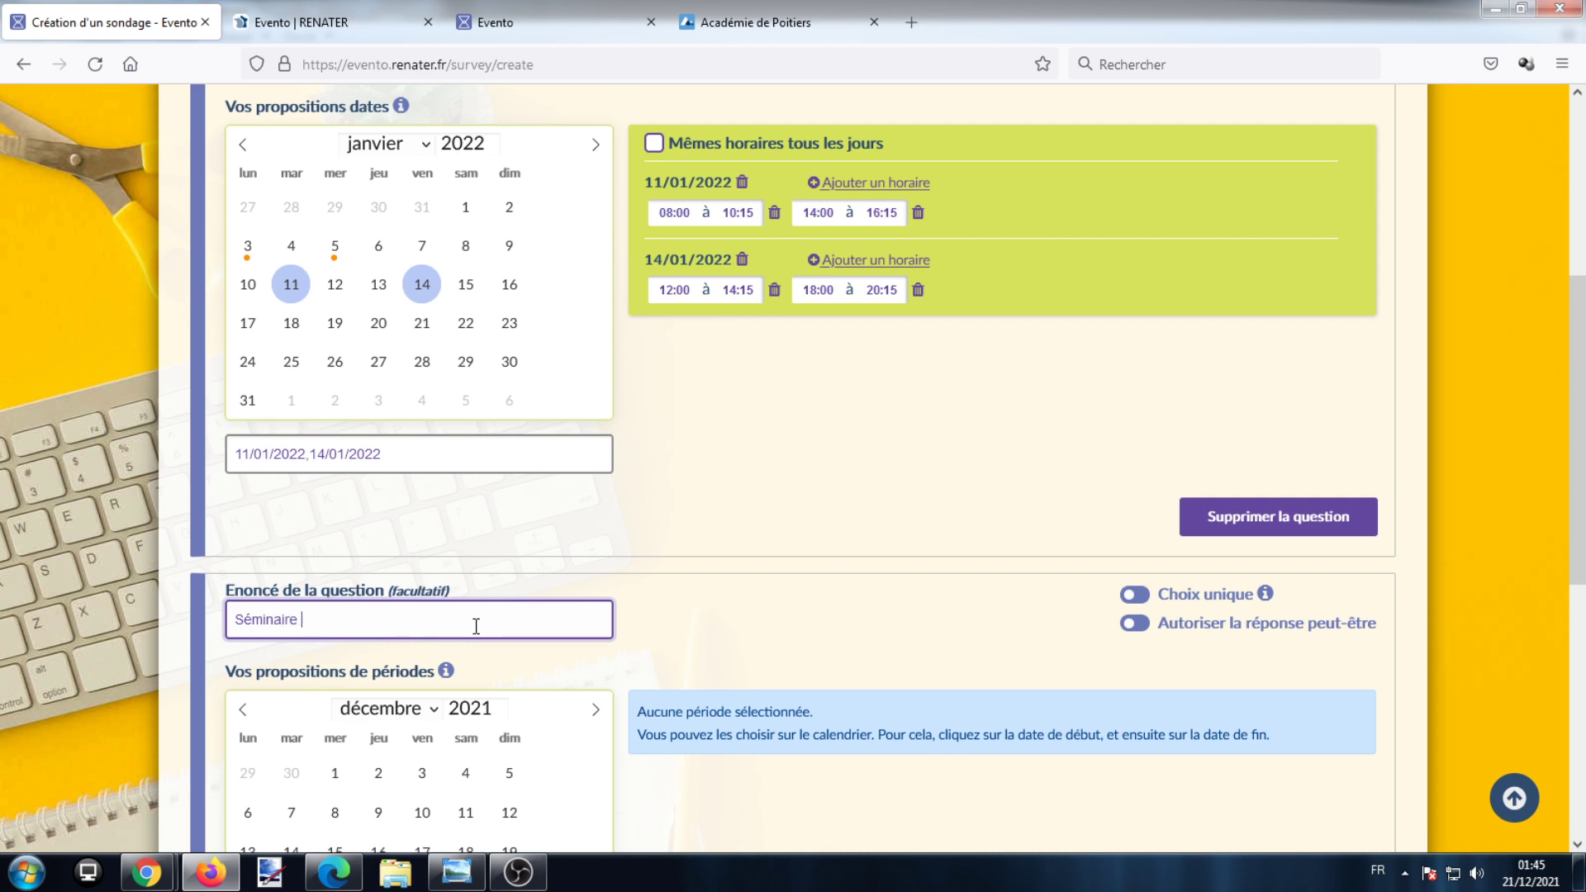
Propose the period from 14 to 19 February 2022 for the "Séminaire ?" question.
scroll(477, 626, down, 3)
click(596, 575)
click(595, 574)
click(248, 717)
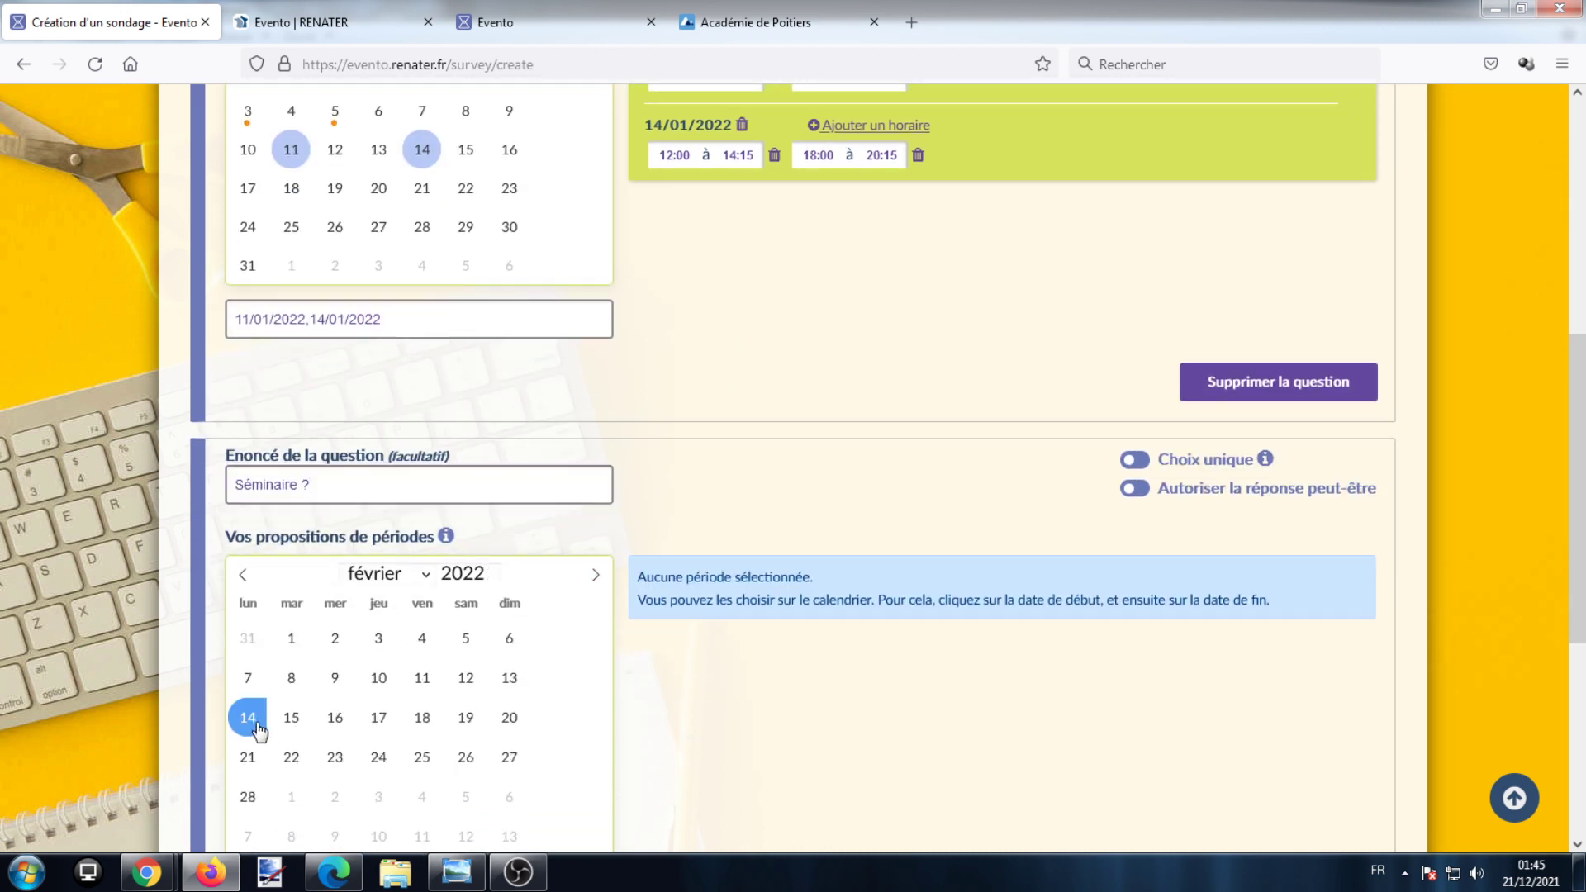
click(479, 731)
Add the period from 11 to 16 April 2022 as a second proposal for the "Séminaire ?" question.
scroll(521, 652, down, 1)
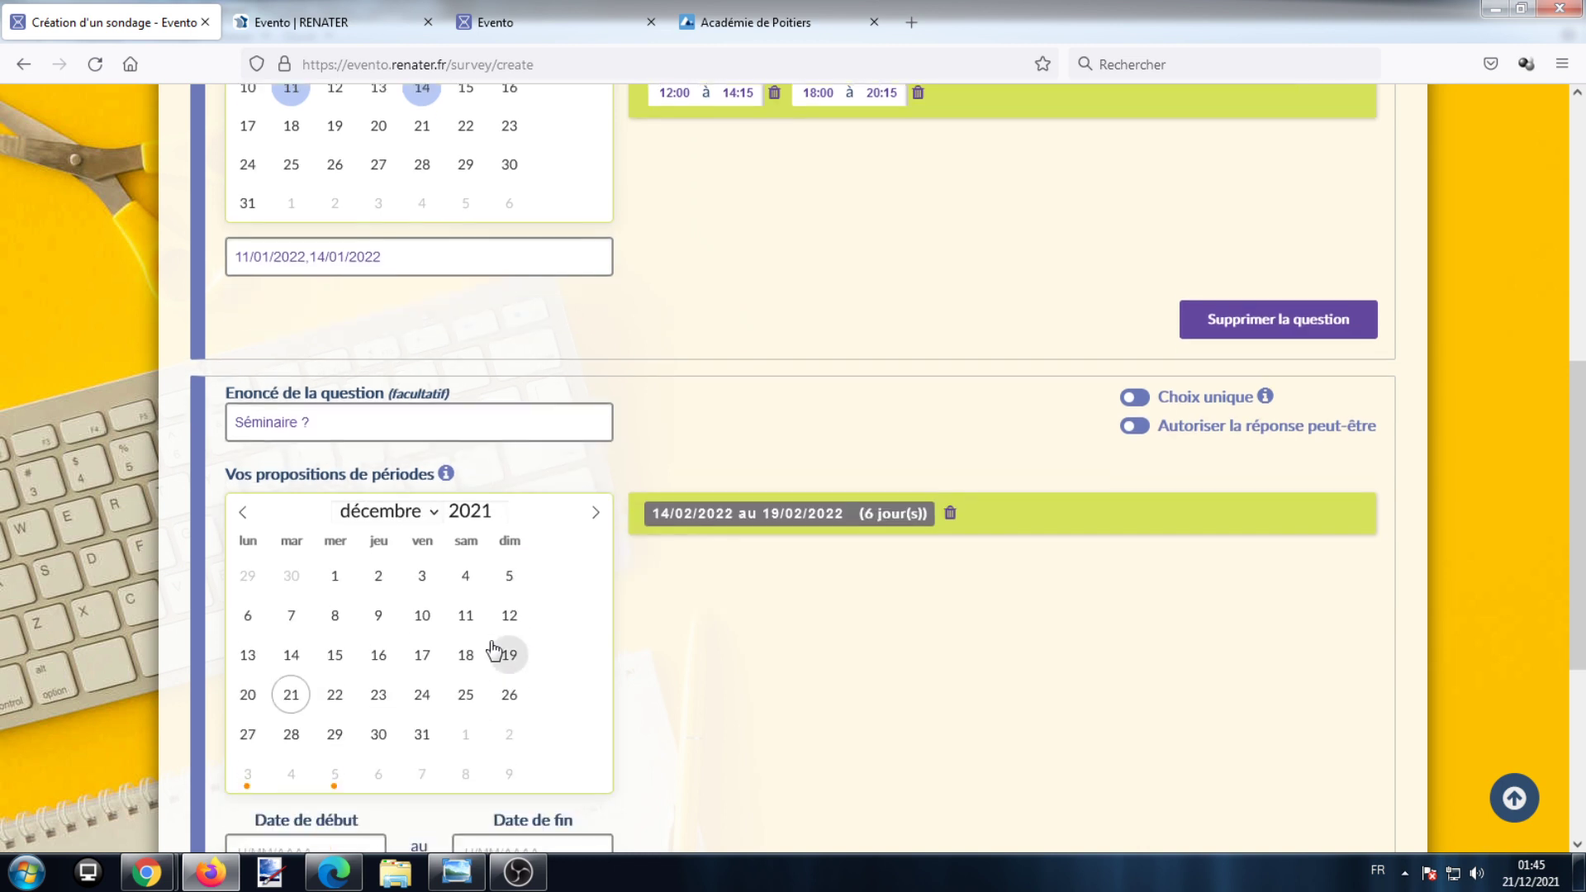
click(595, 509)
click(595, 509)
click(595, 509)
click(595, 509)
click(247, 650)
click(466, 657)
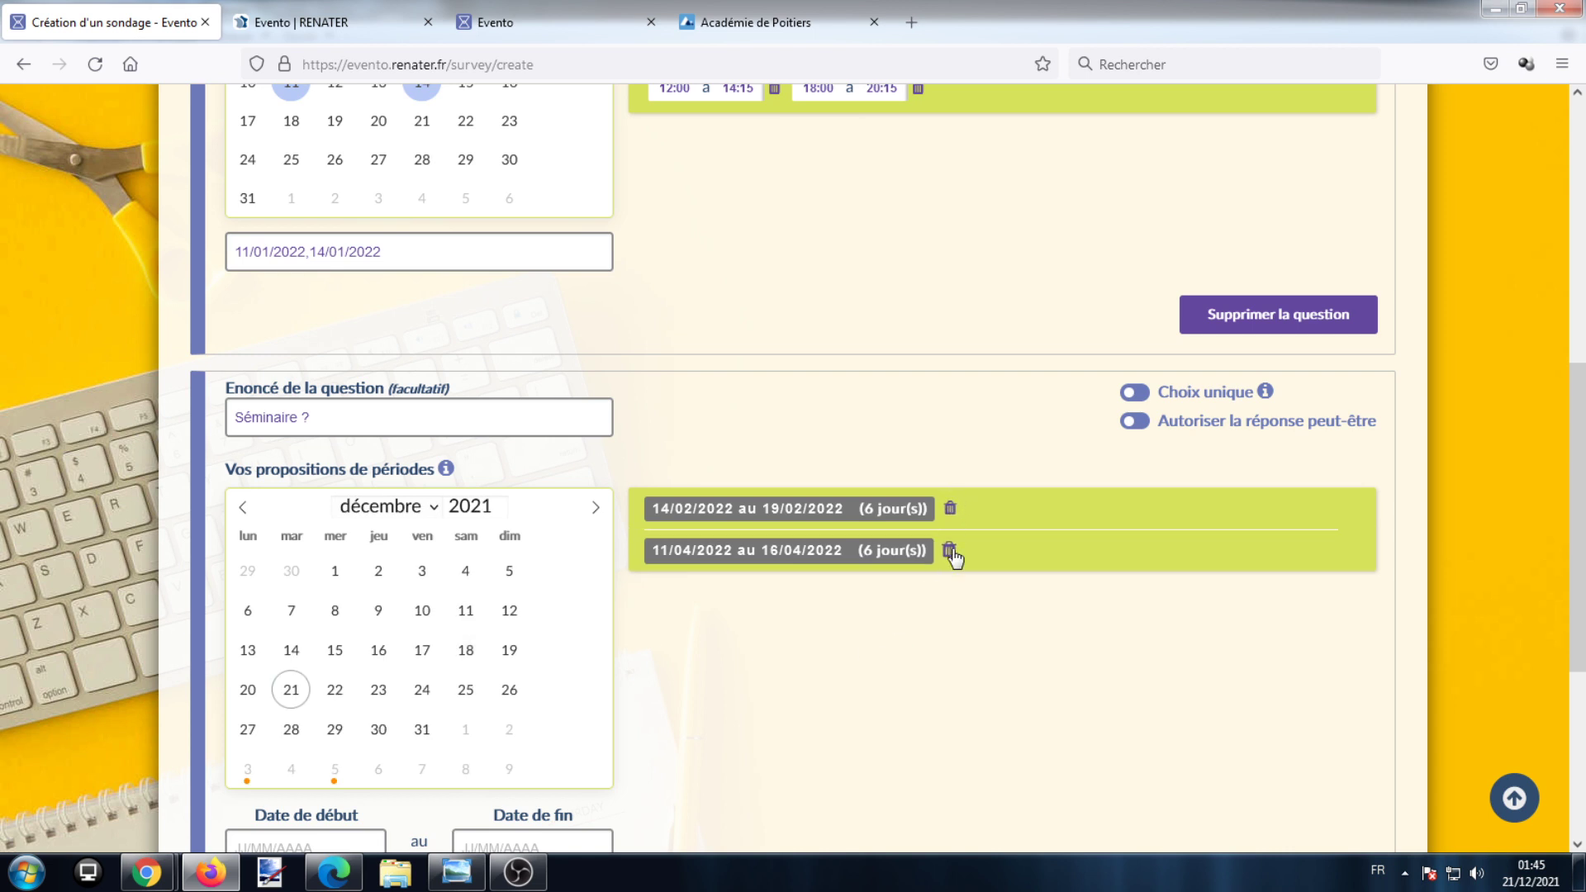
Try out the single-choice and "peut-être" response options of the "Séminaire ?" question, leaving both off.
scroll(959, 561, down, 1)
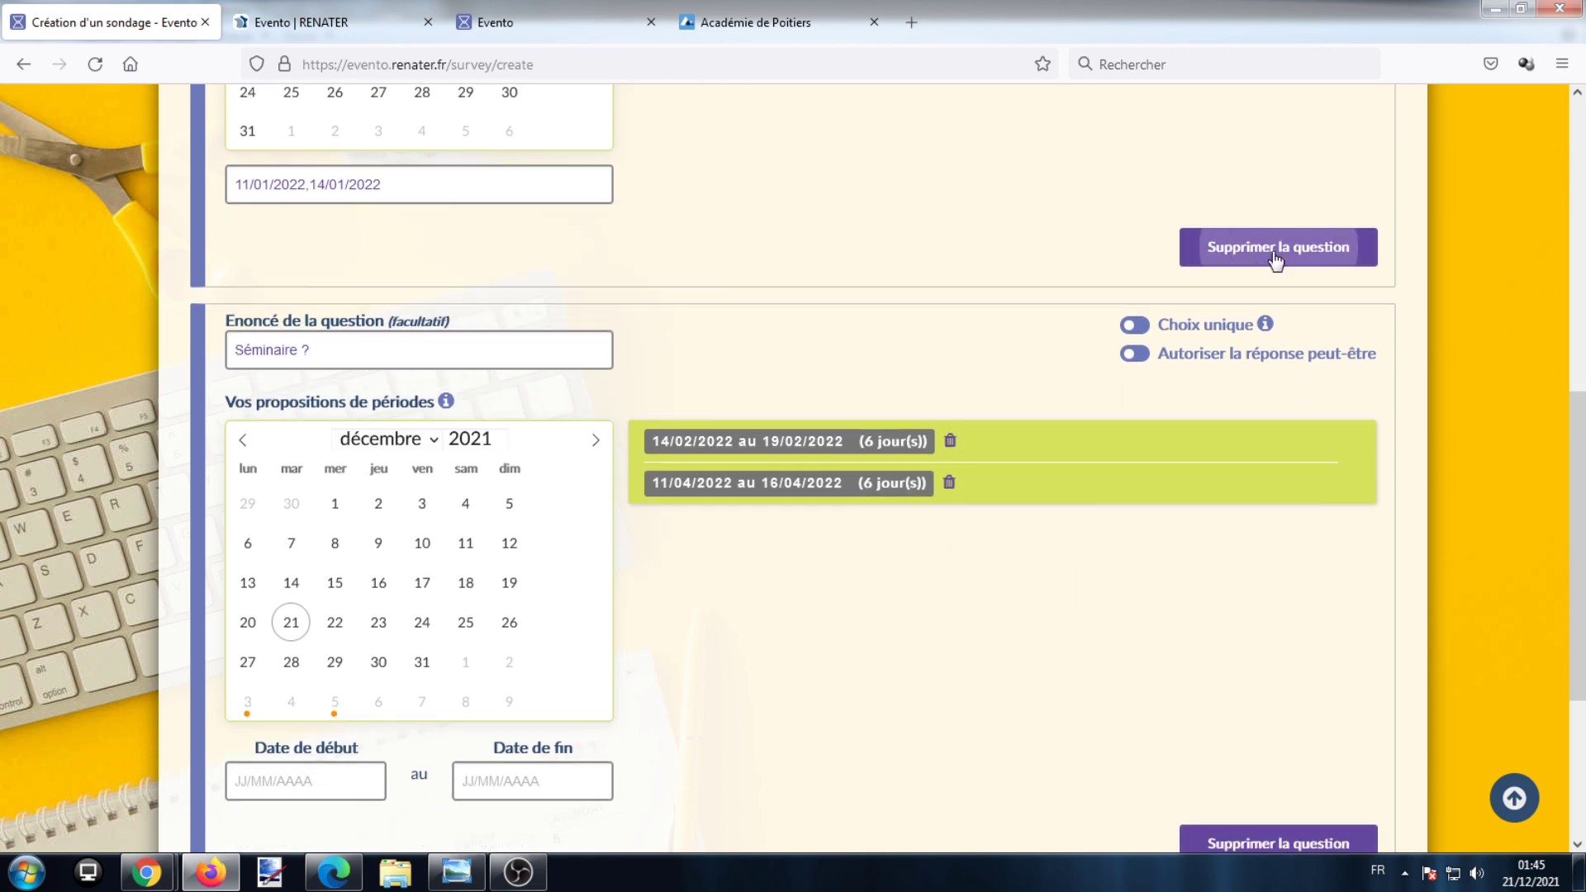
click(1144, 328)
click(1143, 328)
click(1136, 357)
Add a text question worded "Forme du séminaire ?".
scroll(780, 568, down, 2)
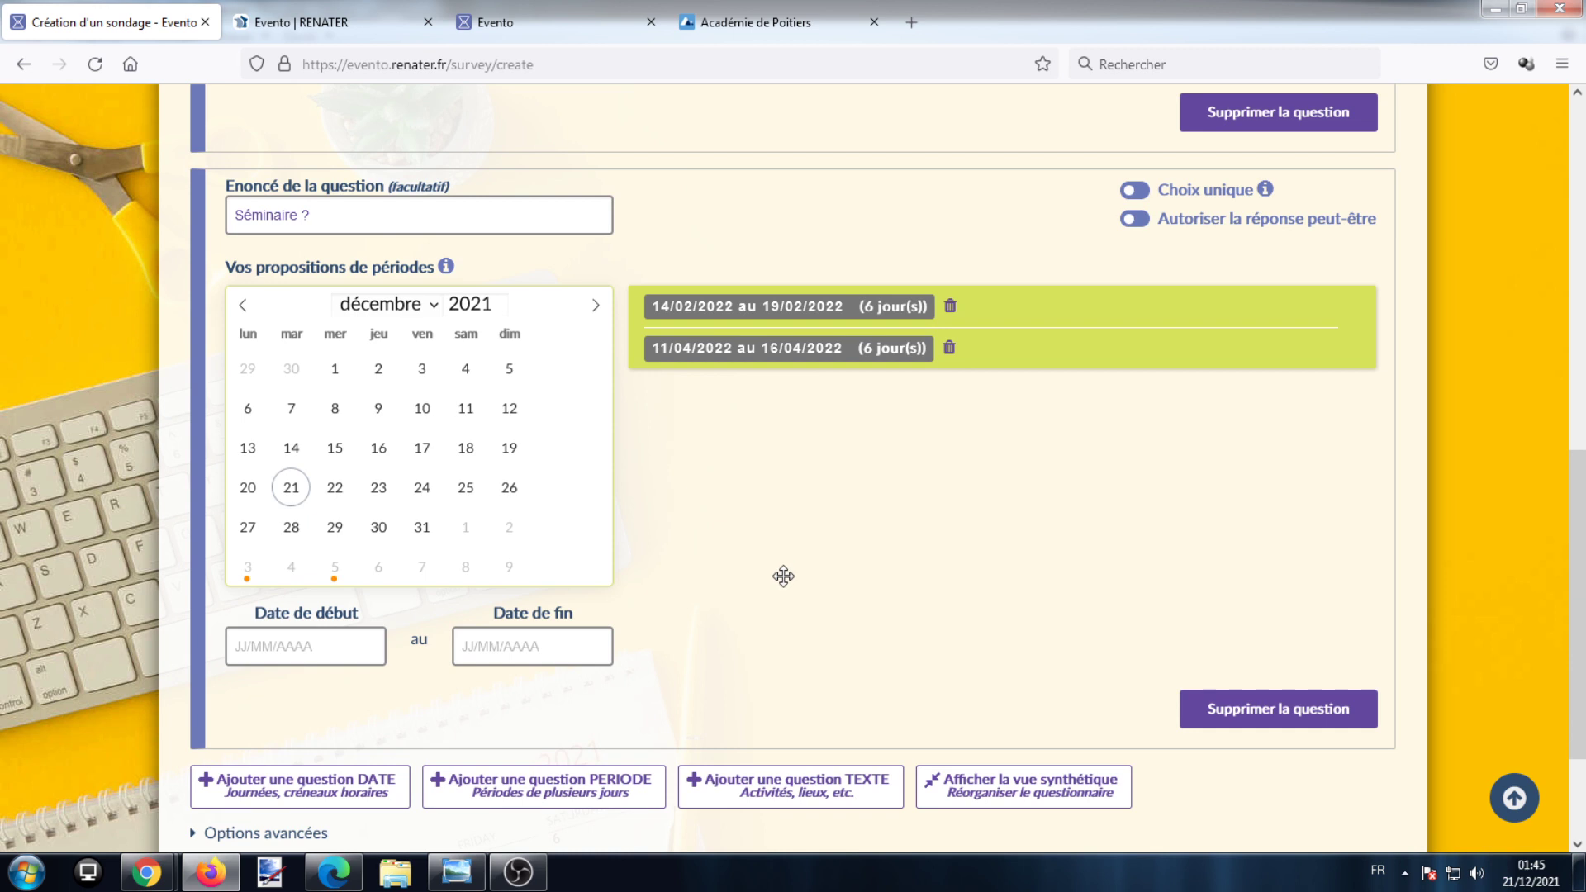
click(806, 797)
scroll(648, 659, down, 3)
click(487, 612)
text(Forme du séminaire ?)
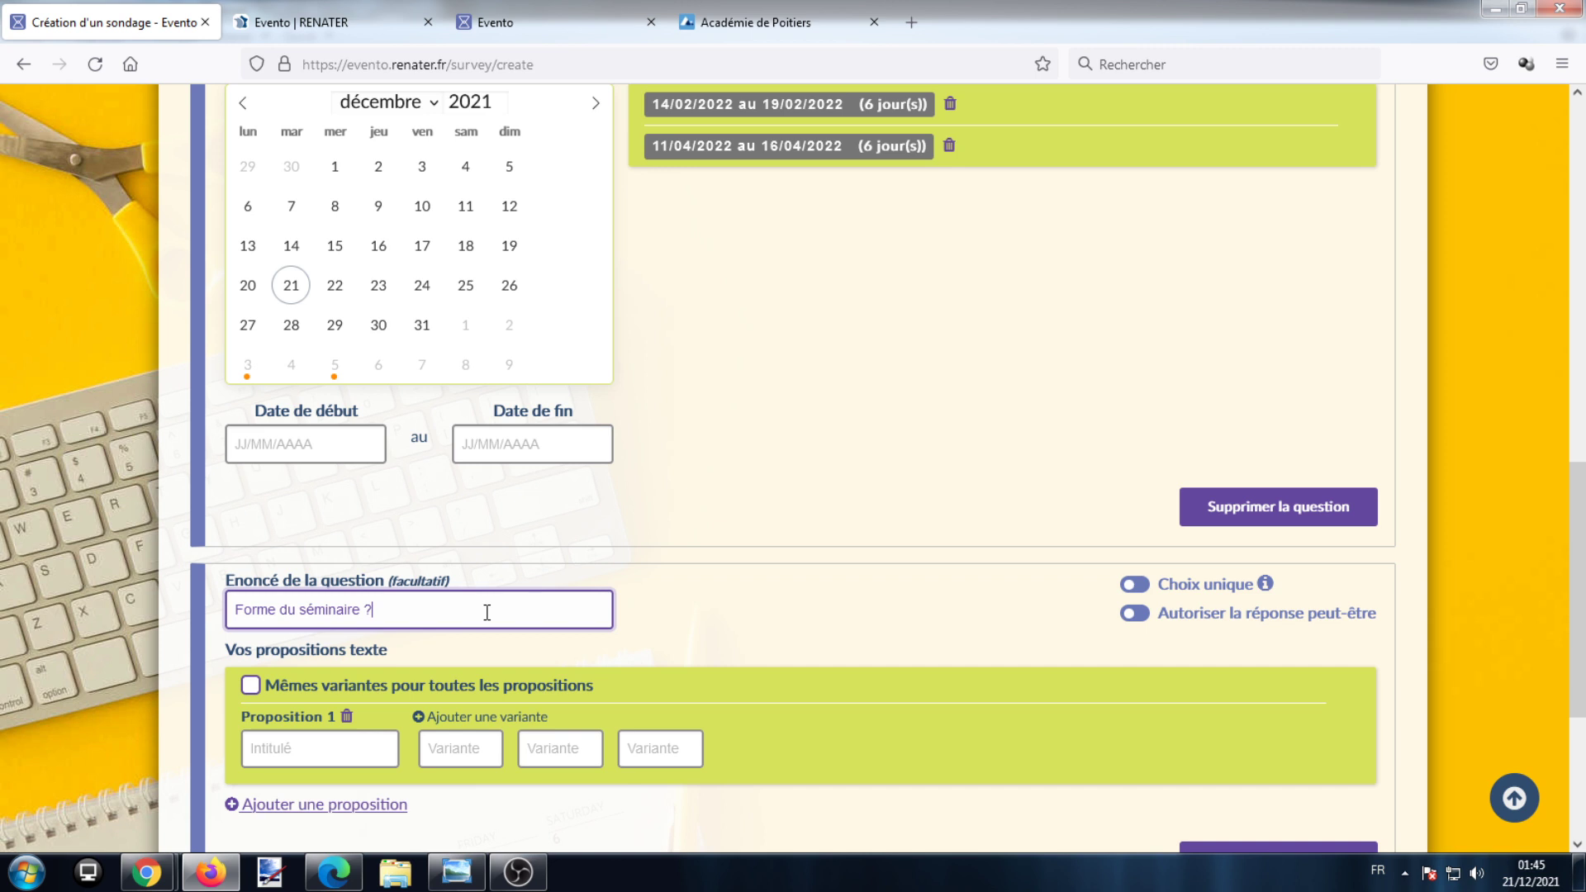
Title the first text proposition "Forme" and give it the variants "Hybride", "Présentiel" and "Distanciel".
click(339, 753)
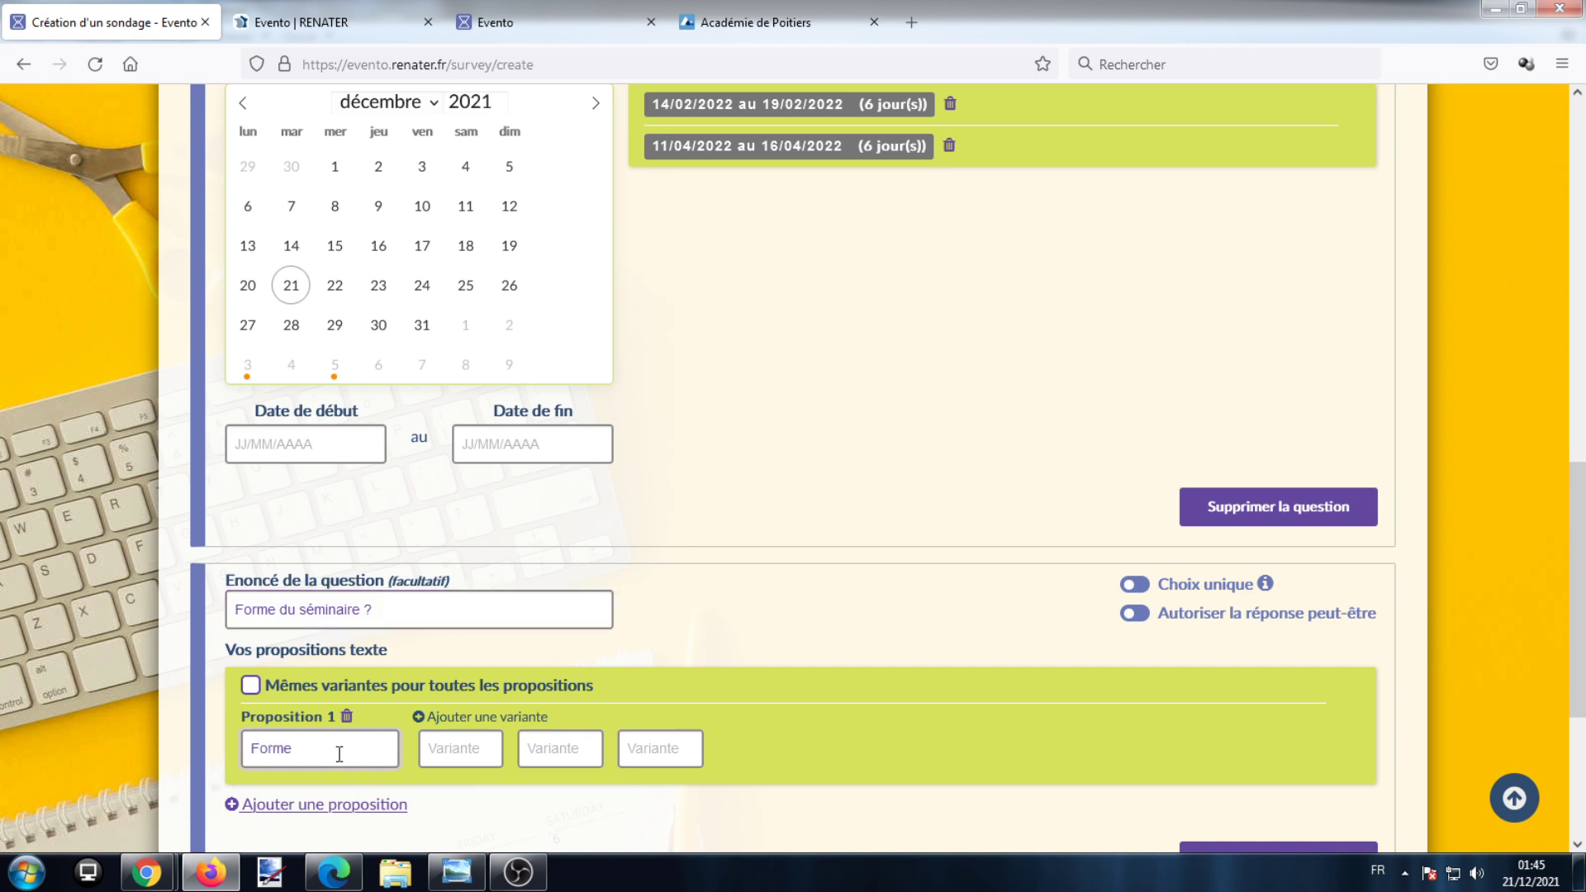
click(465, 750)
text(H)
click(543, 752)
text(Pré)
click(682, 762)
text(Distanciel)
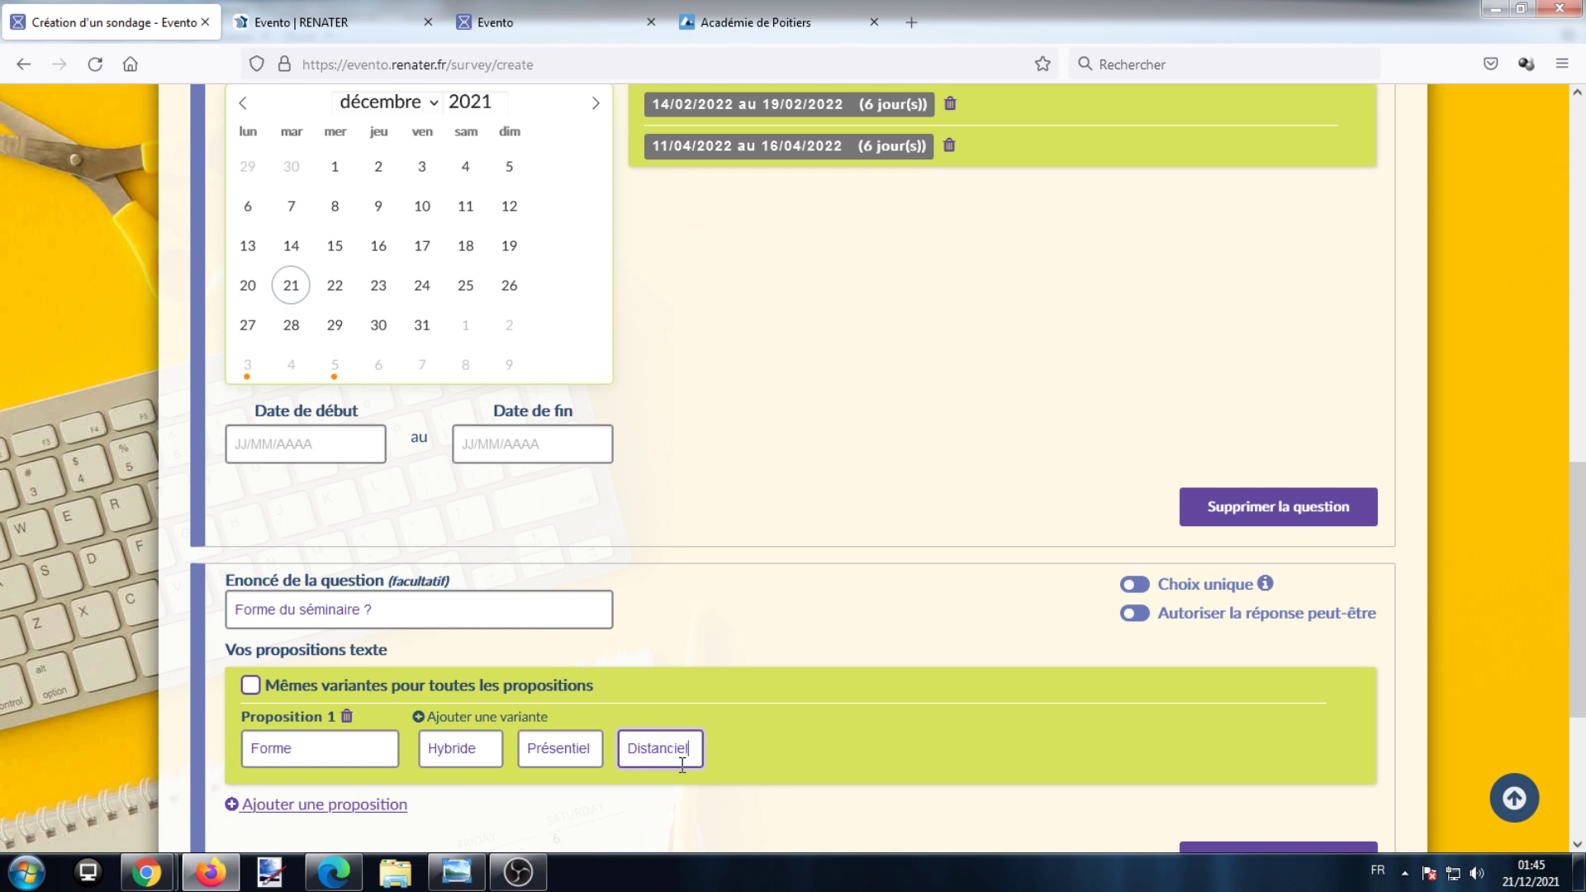
Try reordering the "Réunion de préparation ?" question in the summary view, and return to the detailed view.
scroll(682, 762, down, 2)
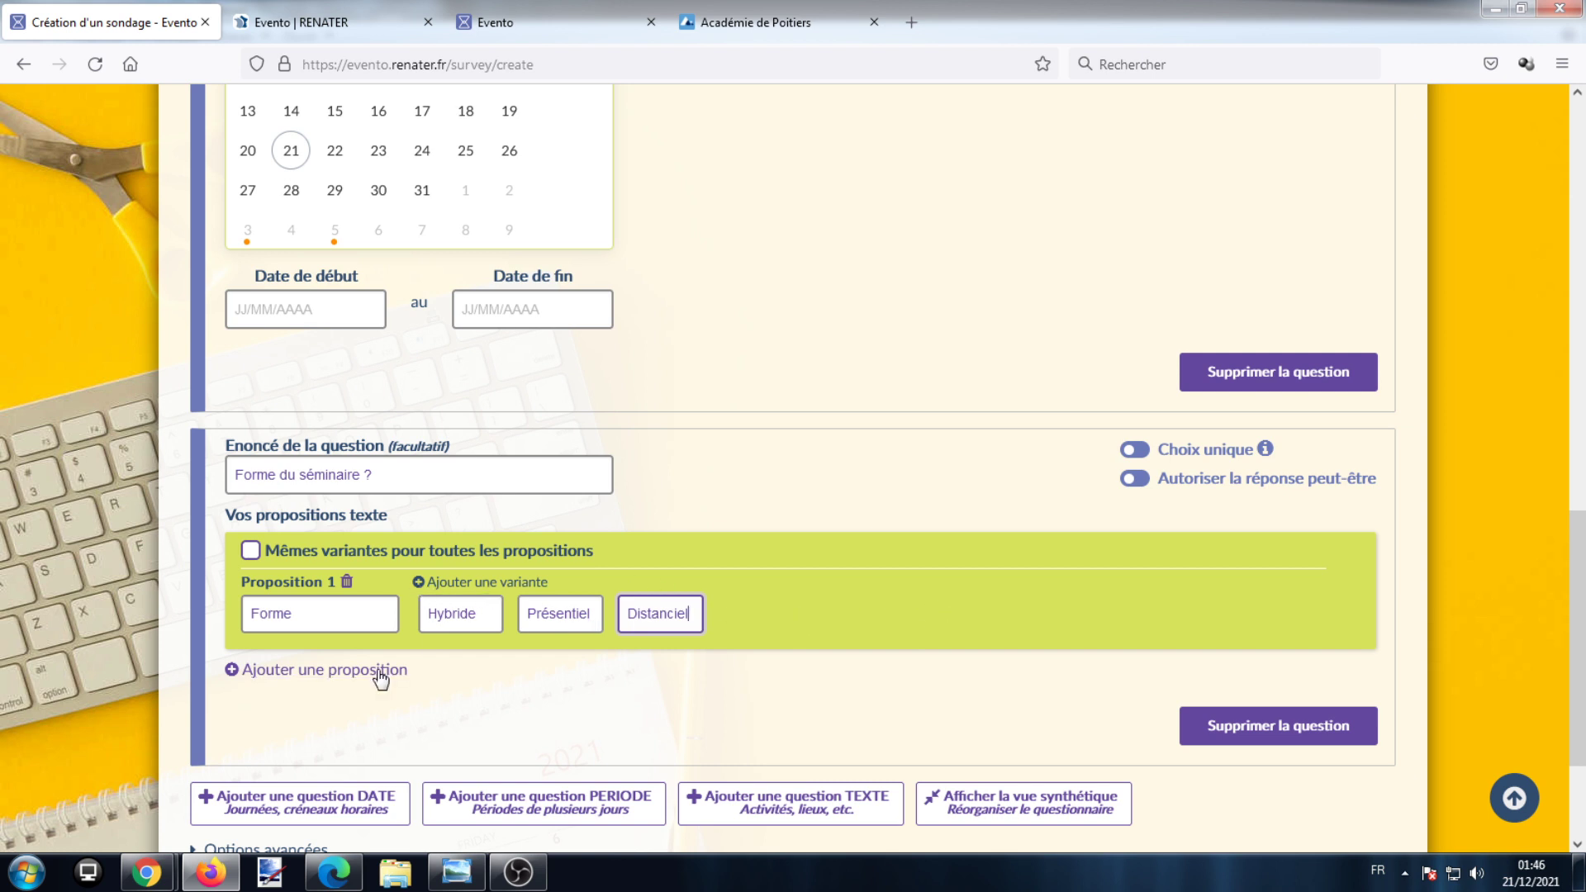
scroll(595, 631, down, 2)
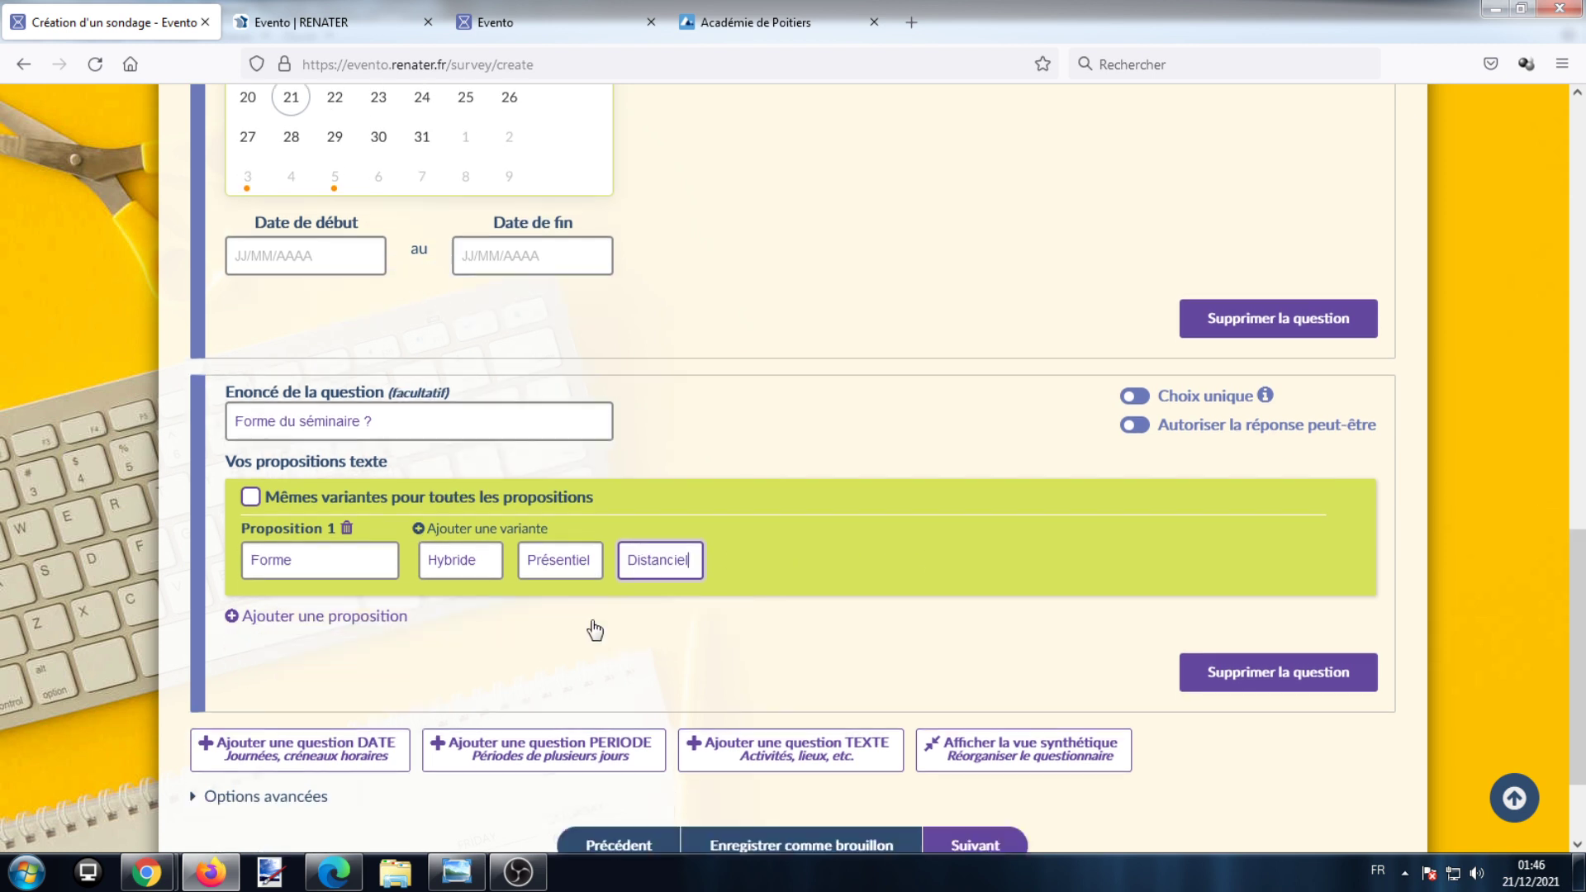
scroll(603, 625, down, 2)
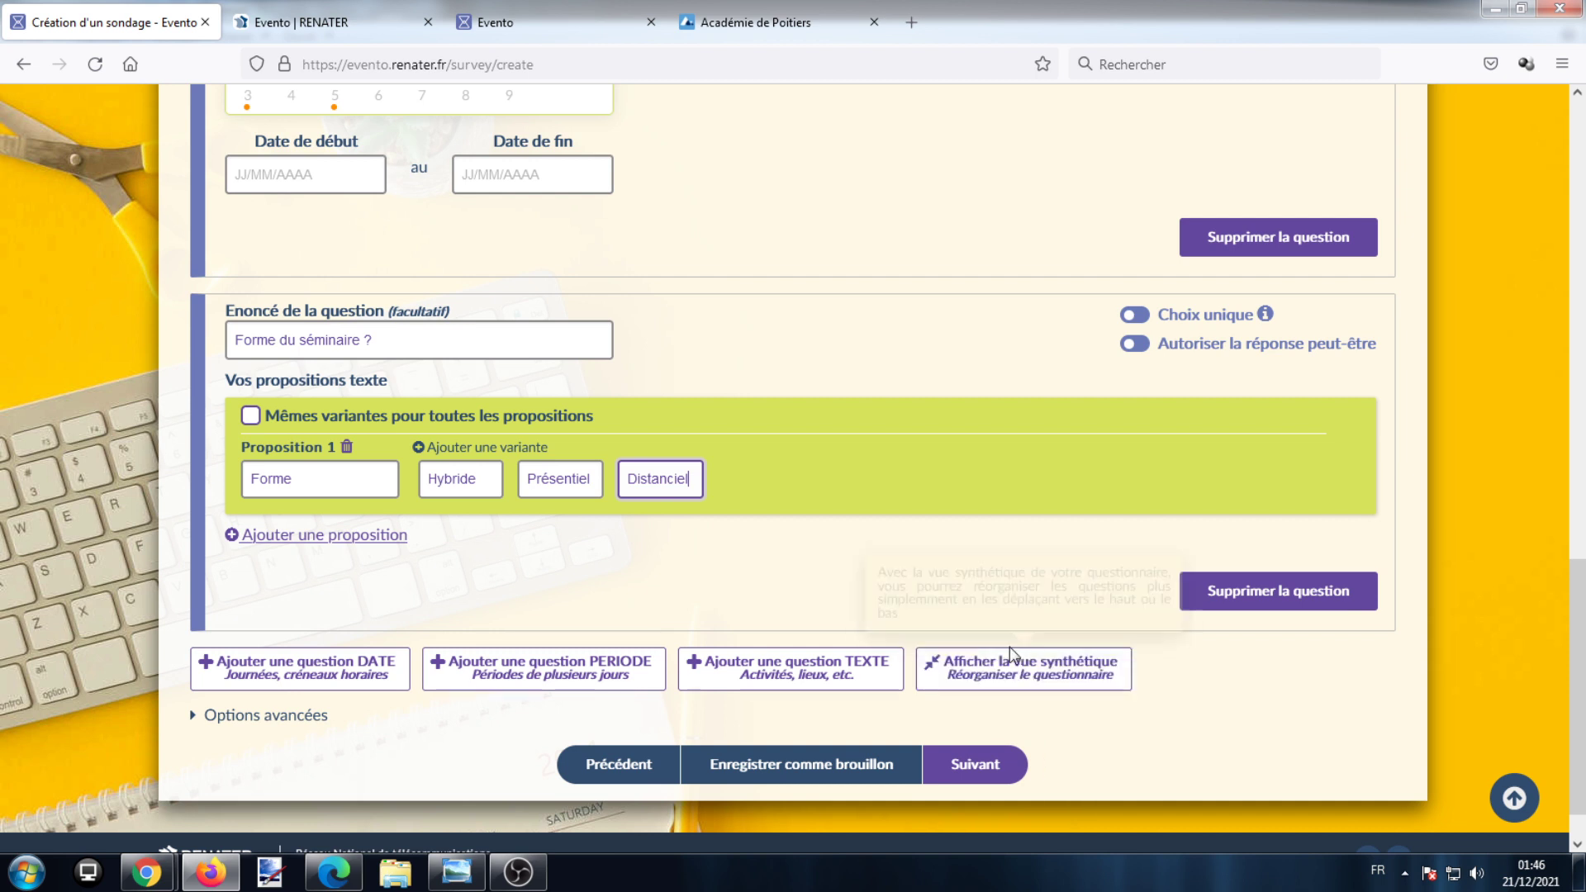
click(1020, 676)
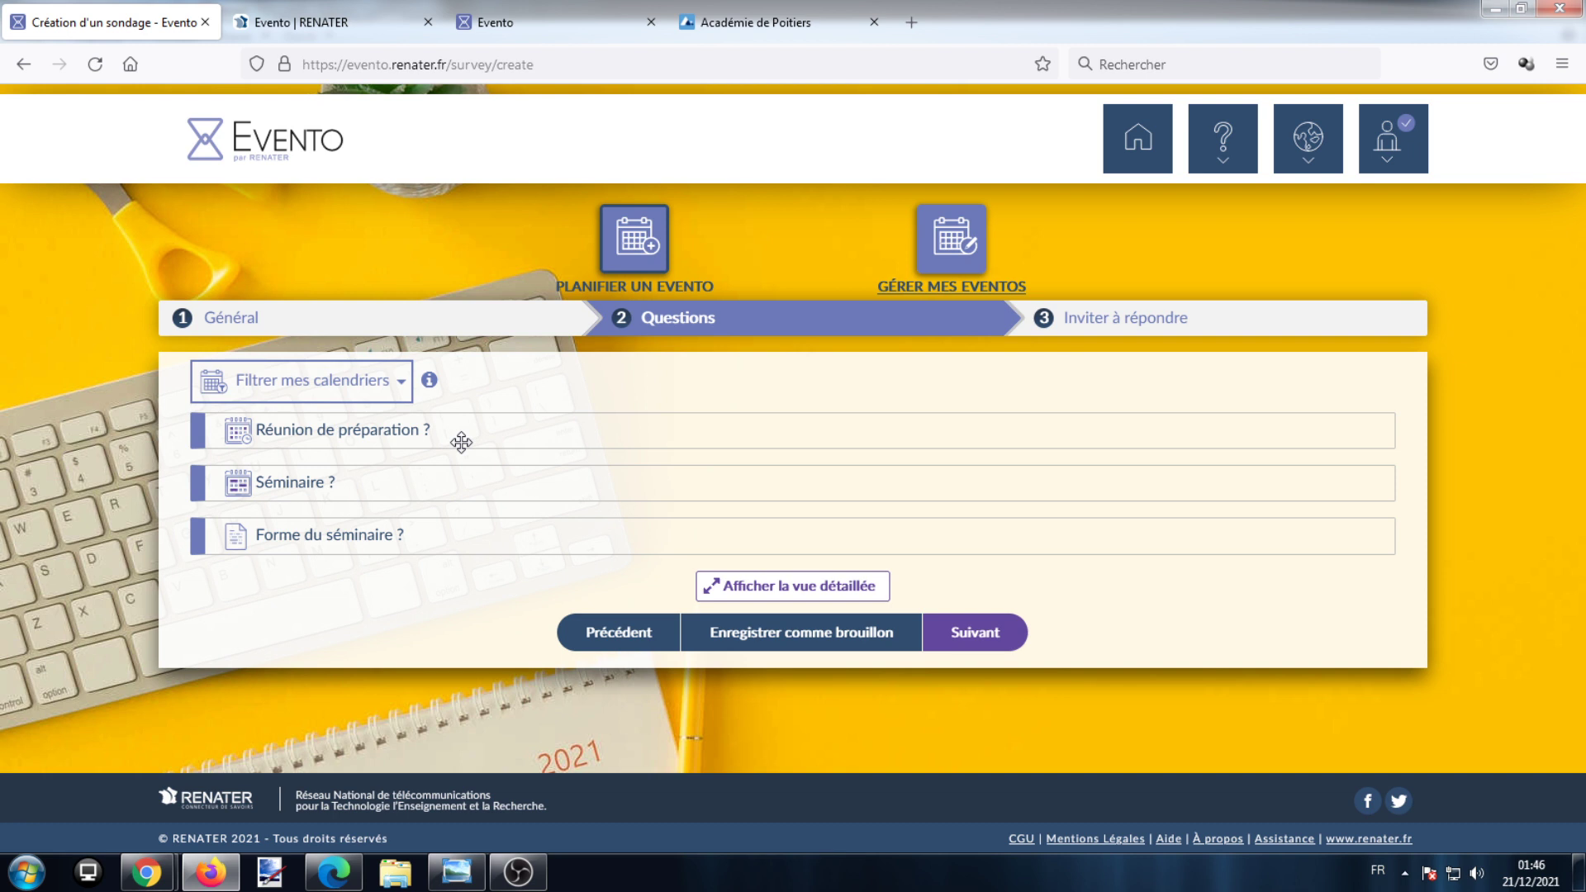
drag(461, 442, 476, 498)
click(792, 585)
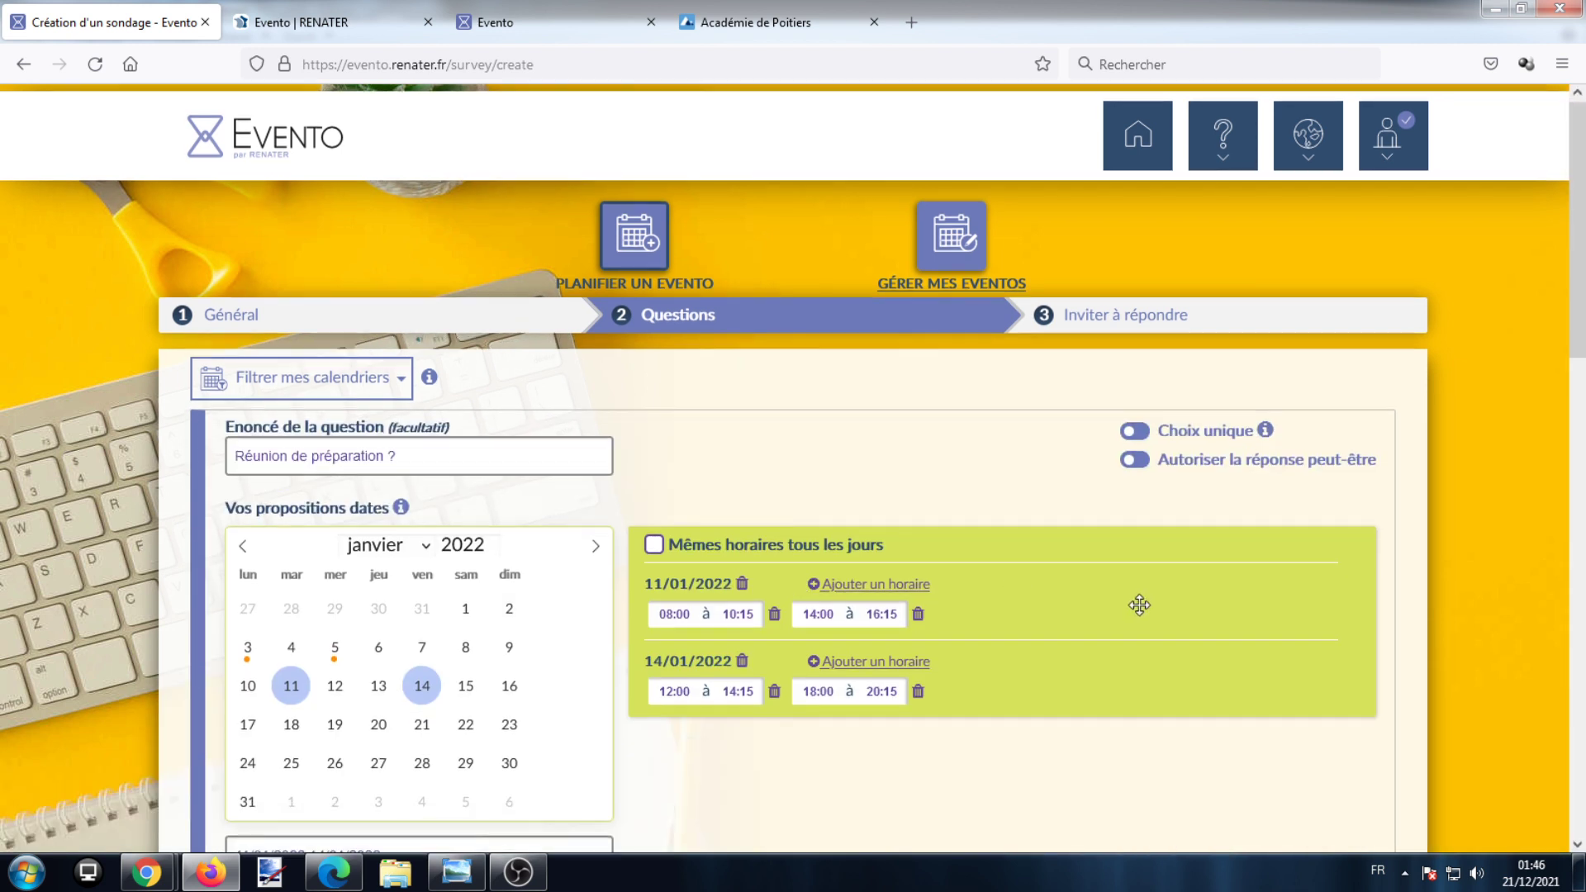
Continue to the "Inviter à répondre" stage and set the poll's closing date to 27/01/2022.
scroll(964, 544, down, 5)
scroll(964, 543, down, 10)
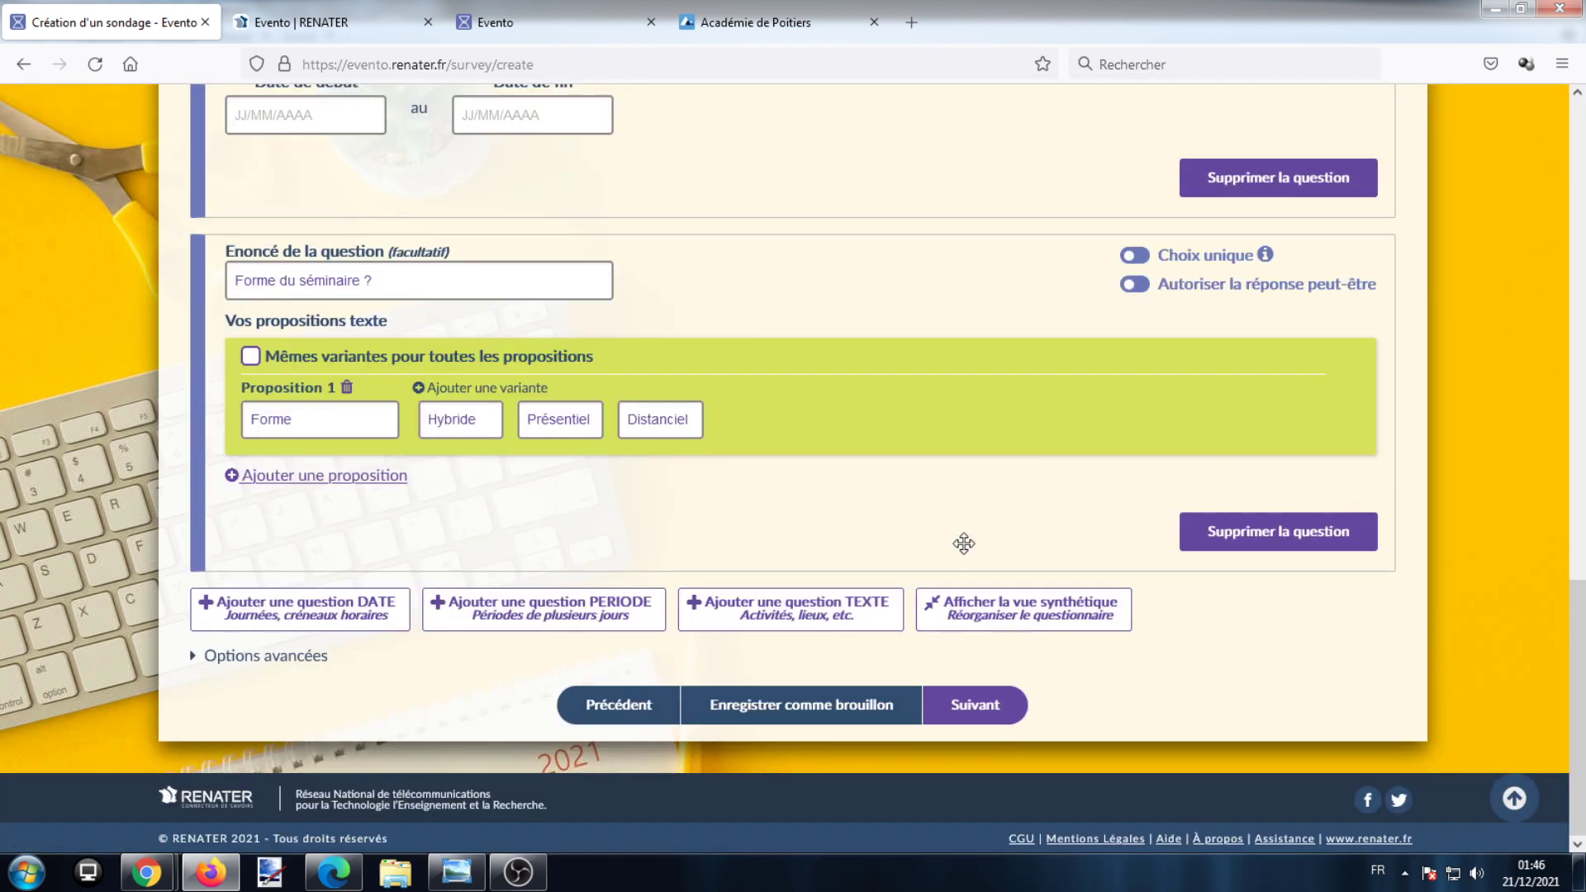
click(944, 709)
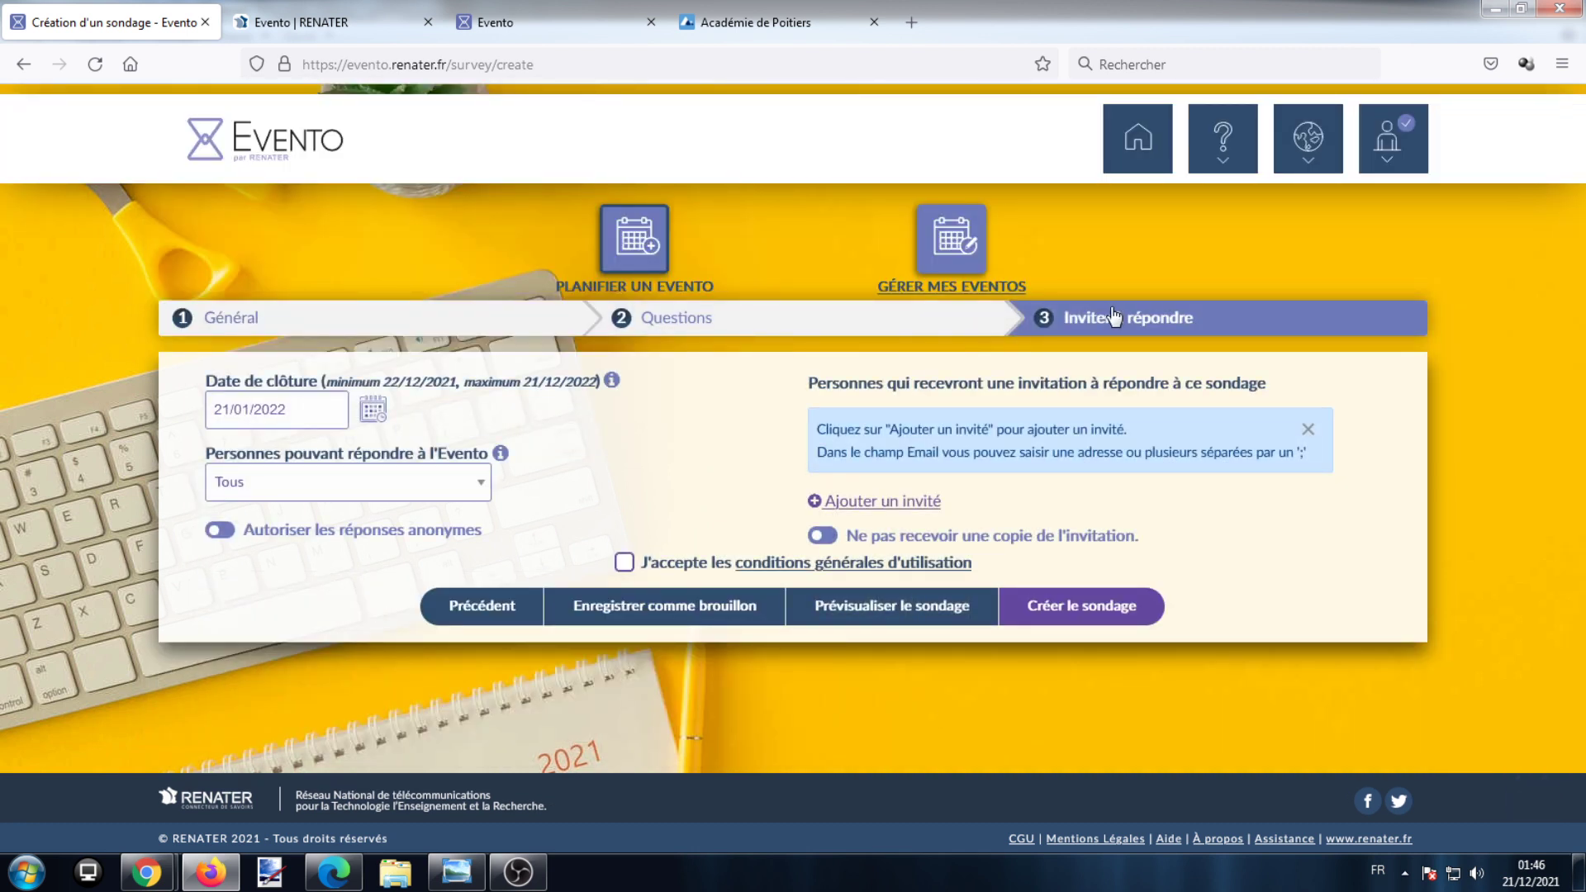
click(376, 409)
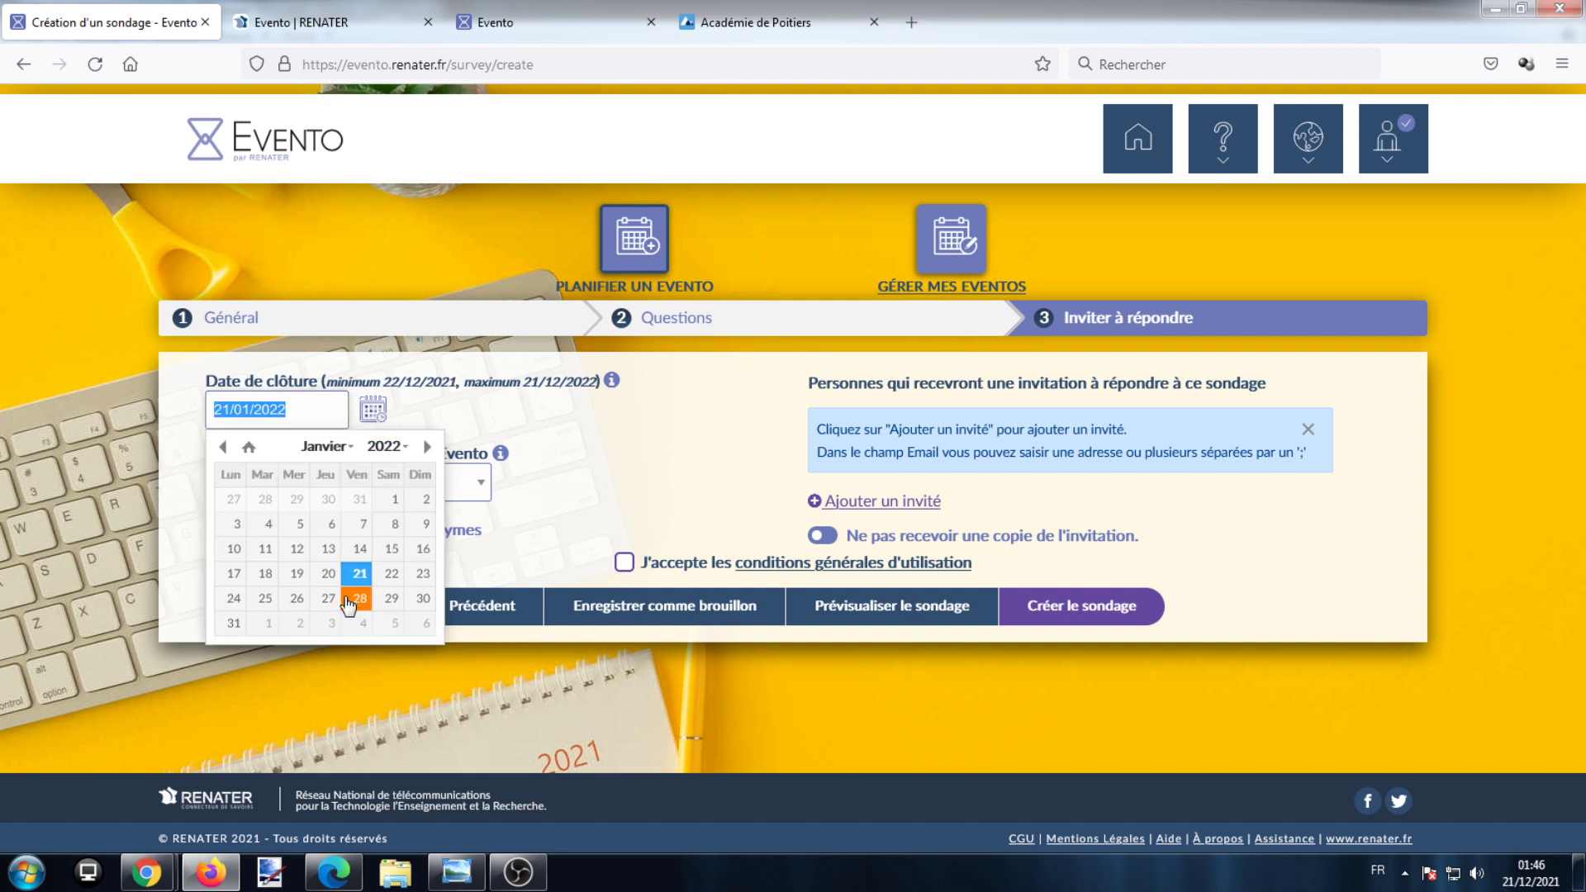
click(333, 607)
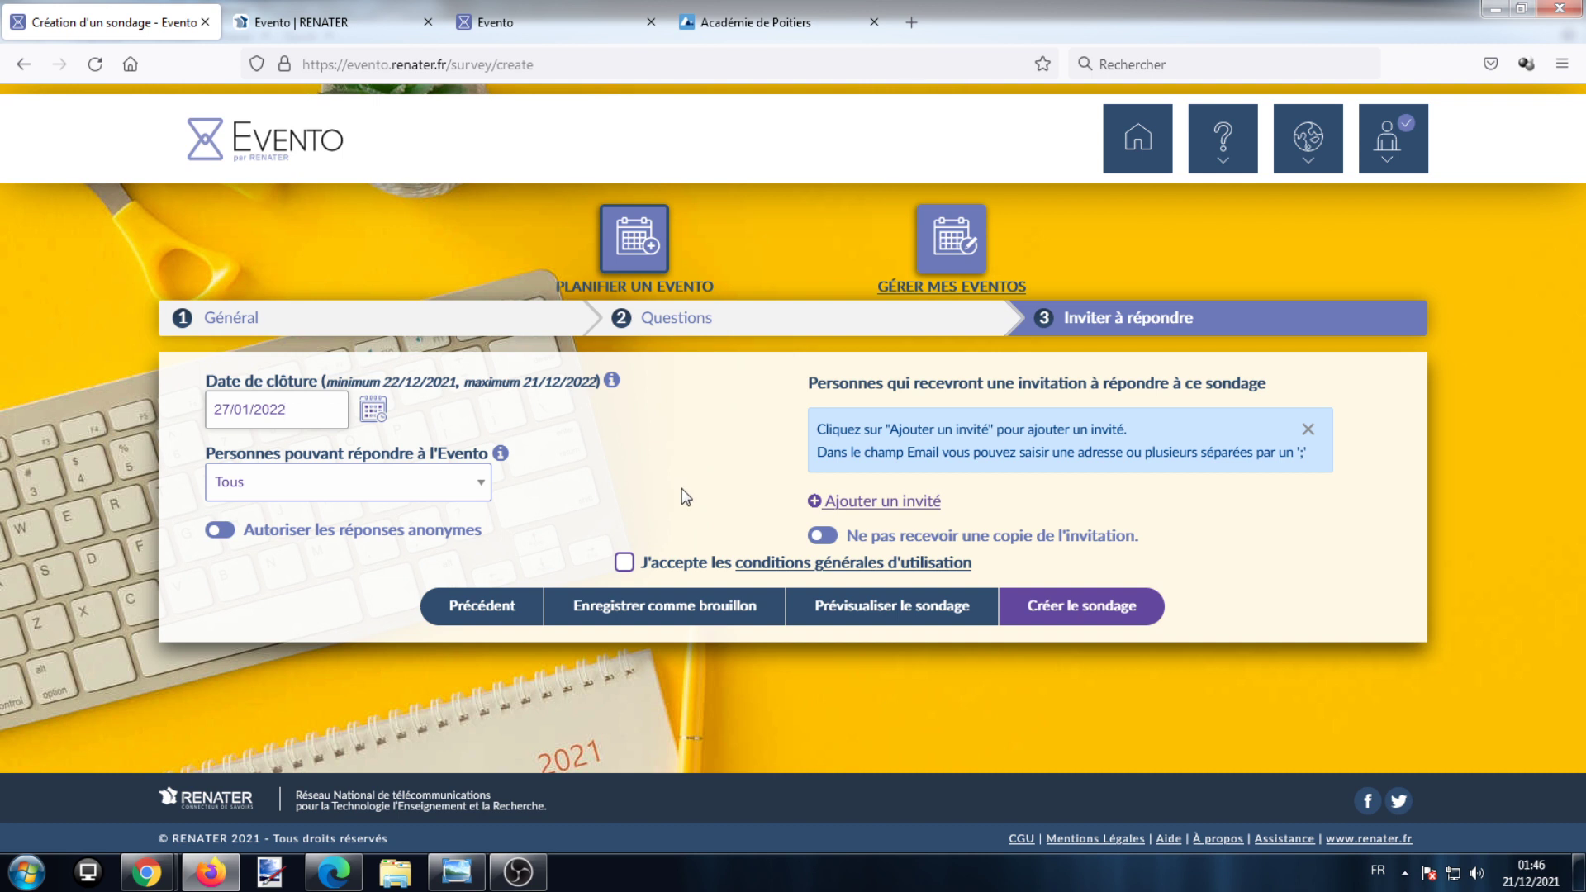
Try out the options for anonymous responses and for not receiving an invitation copy, switching each back off.
click(223, 532)
click(223, 533)
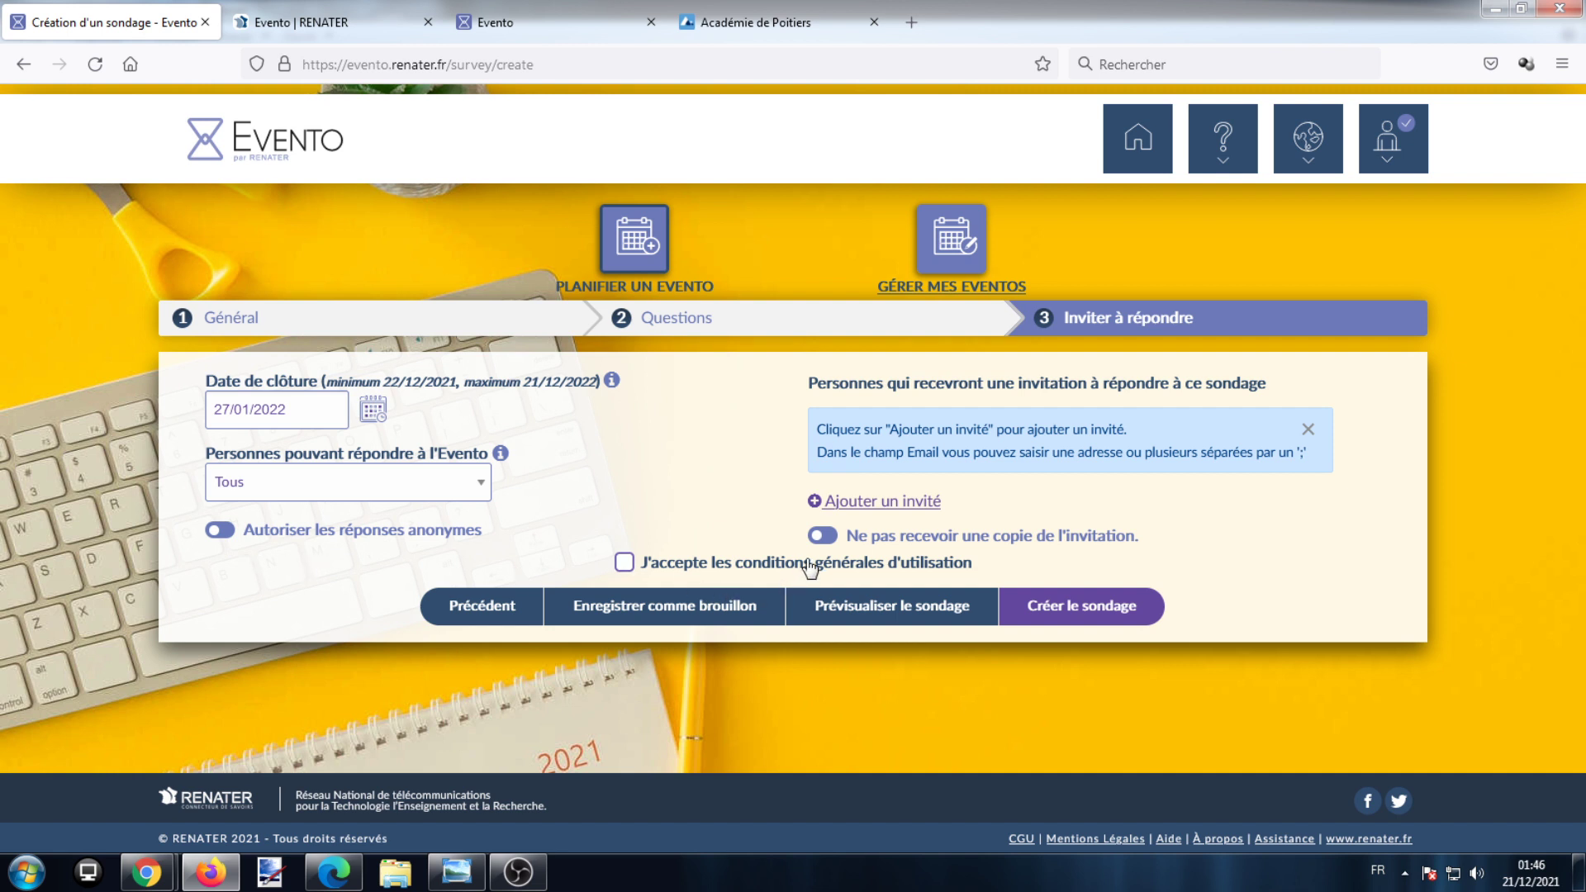
click(824, 537)
click(825, 539)
Open the guest e-mail entry, dismissing its information notice, and allow anonymous responses.
click(932, 504)
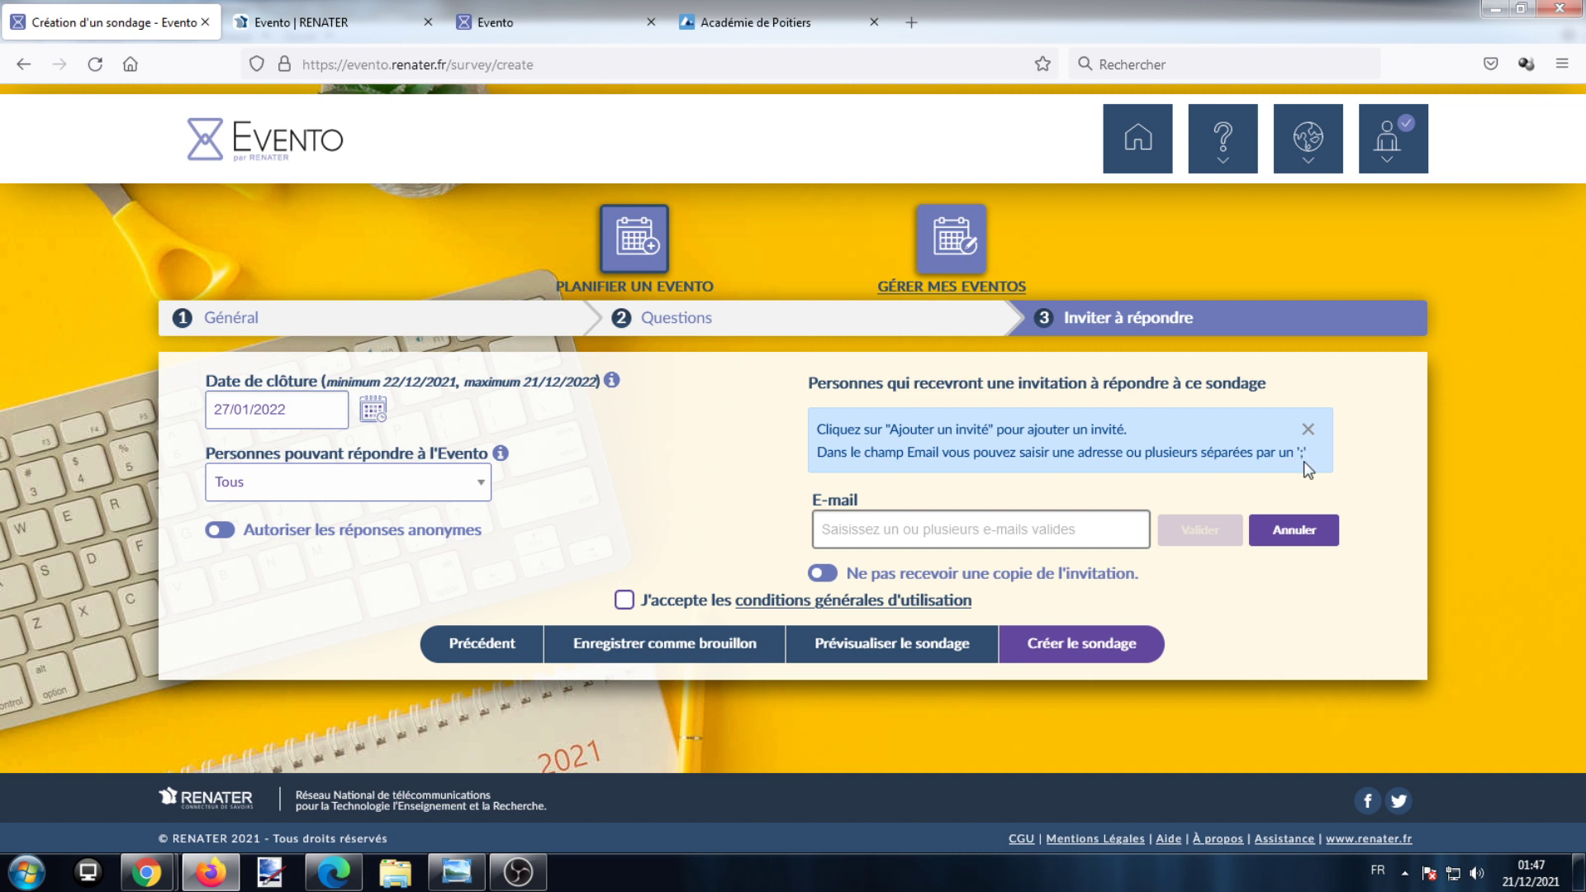
click(1307, 430)
click(221, 531)
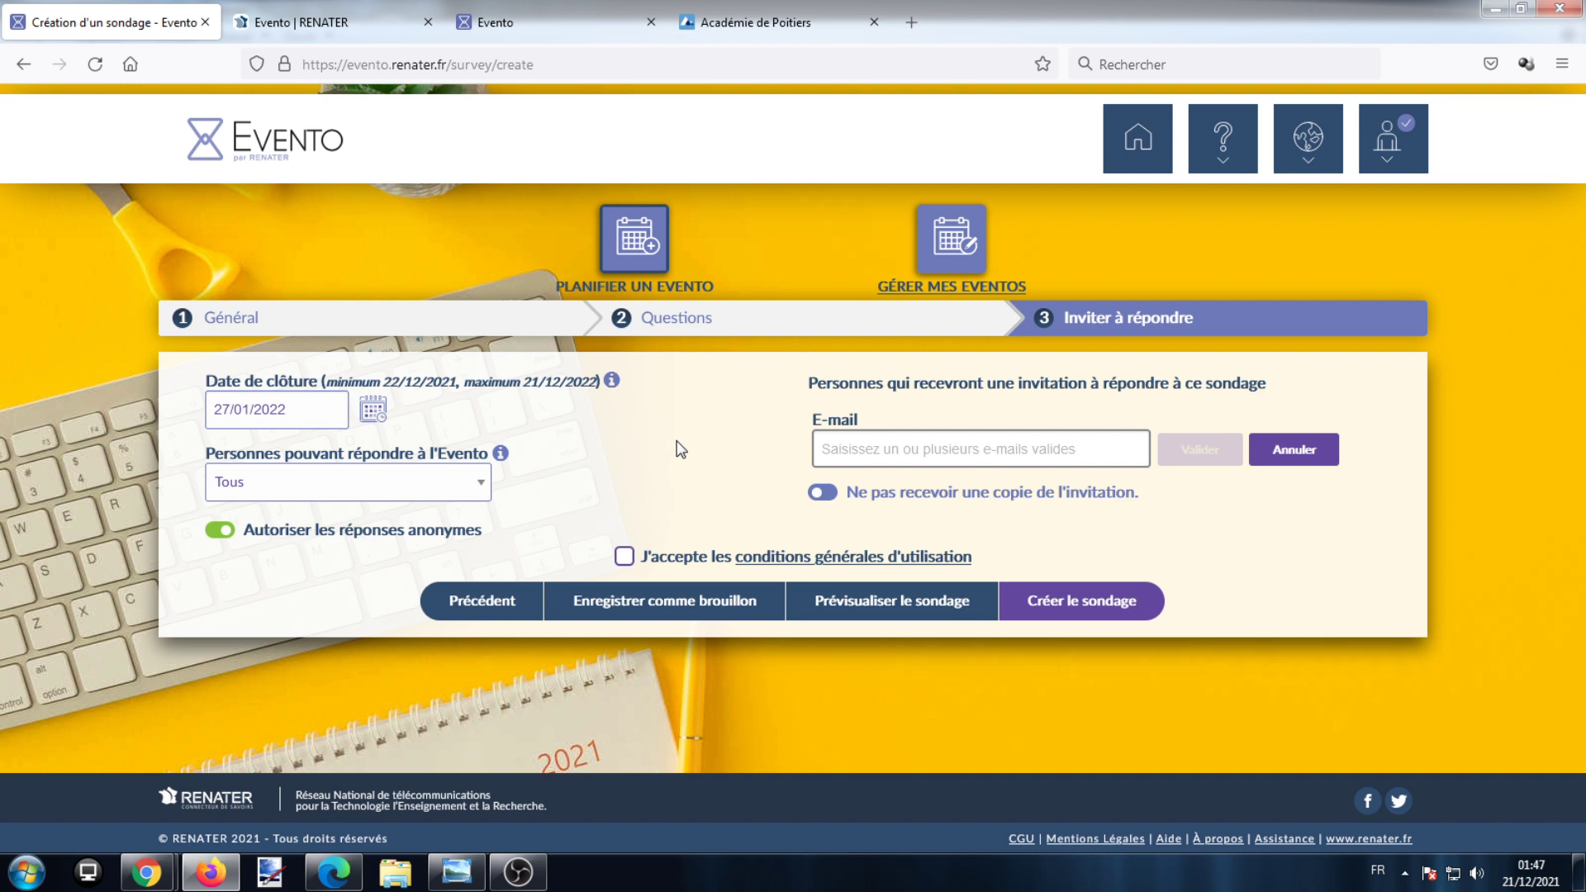
Create the poll with the general terms of use accepted, and copy its sharing link.
click(625, 557)
click(1078, 592)
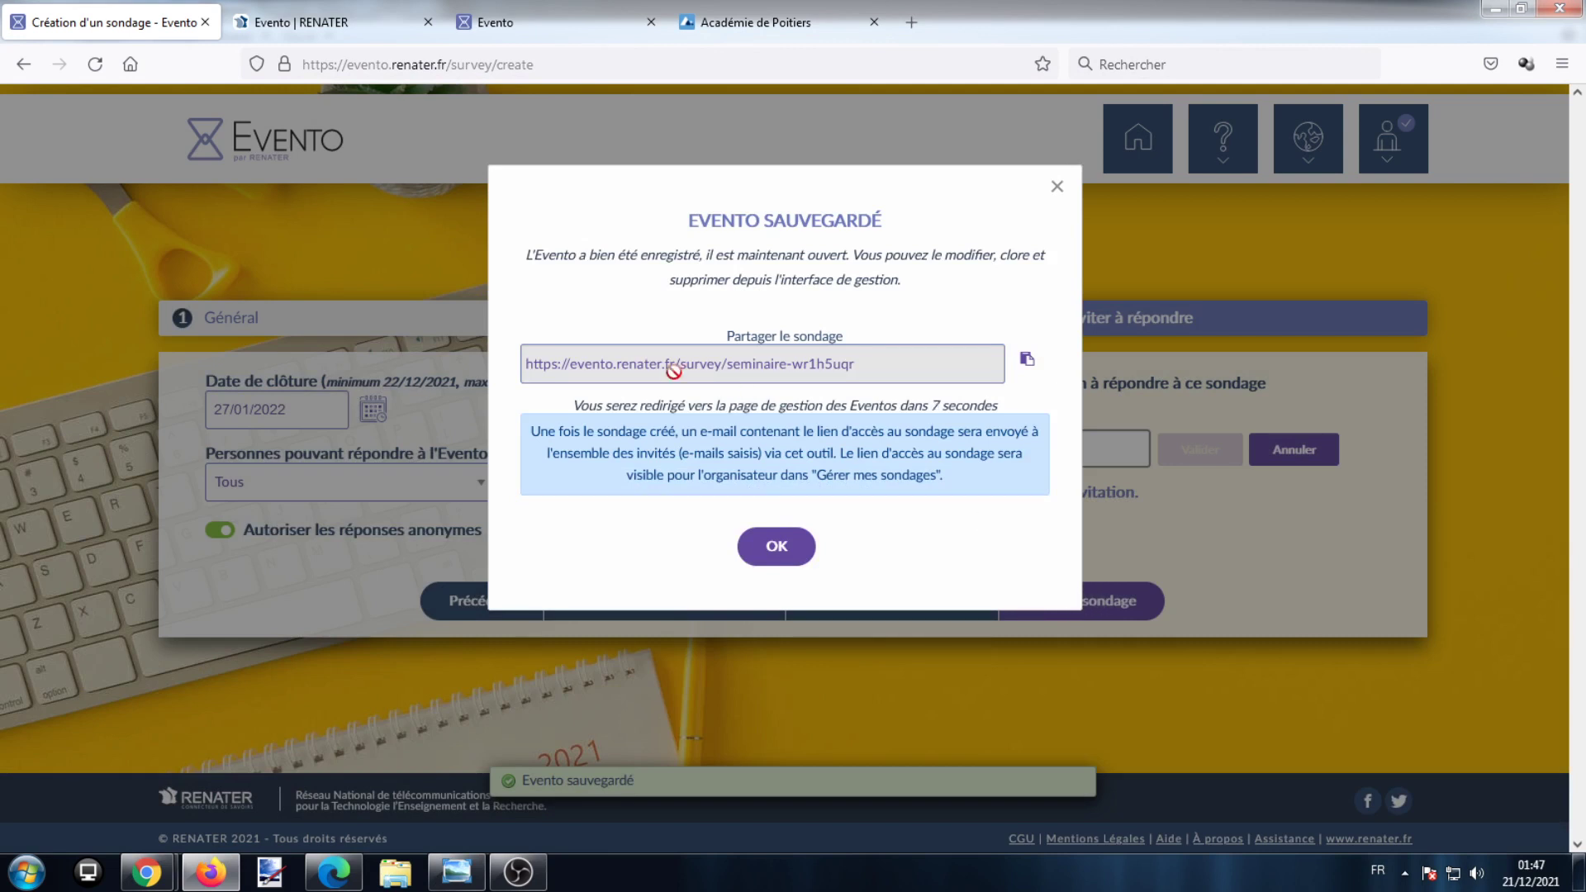
click(1028, 364)
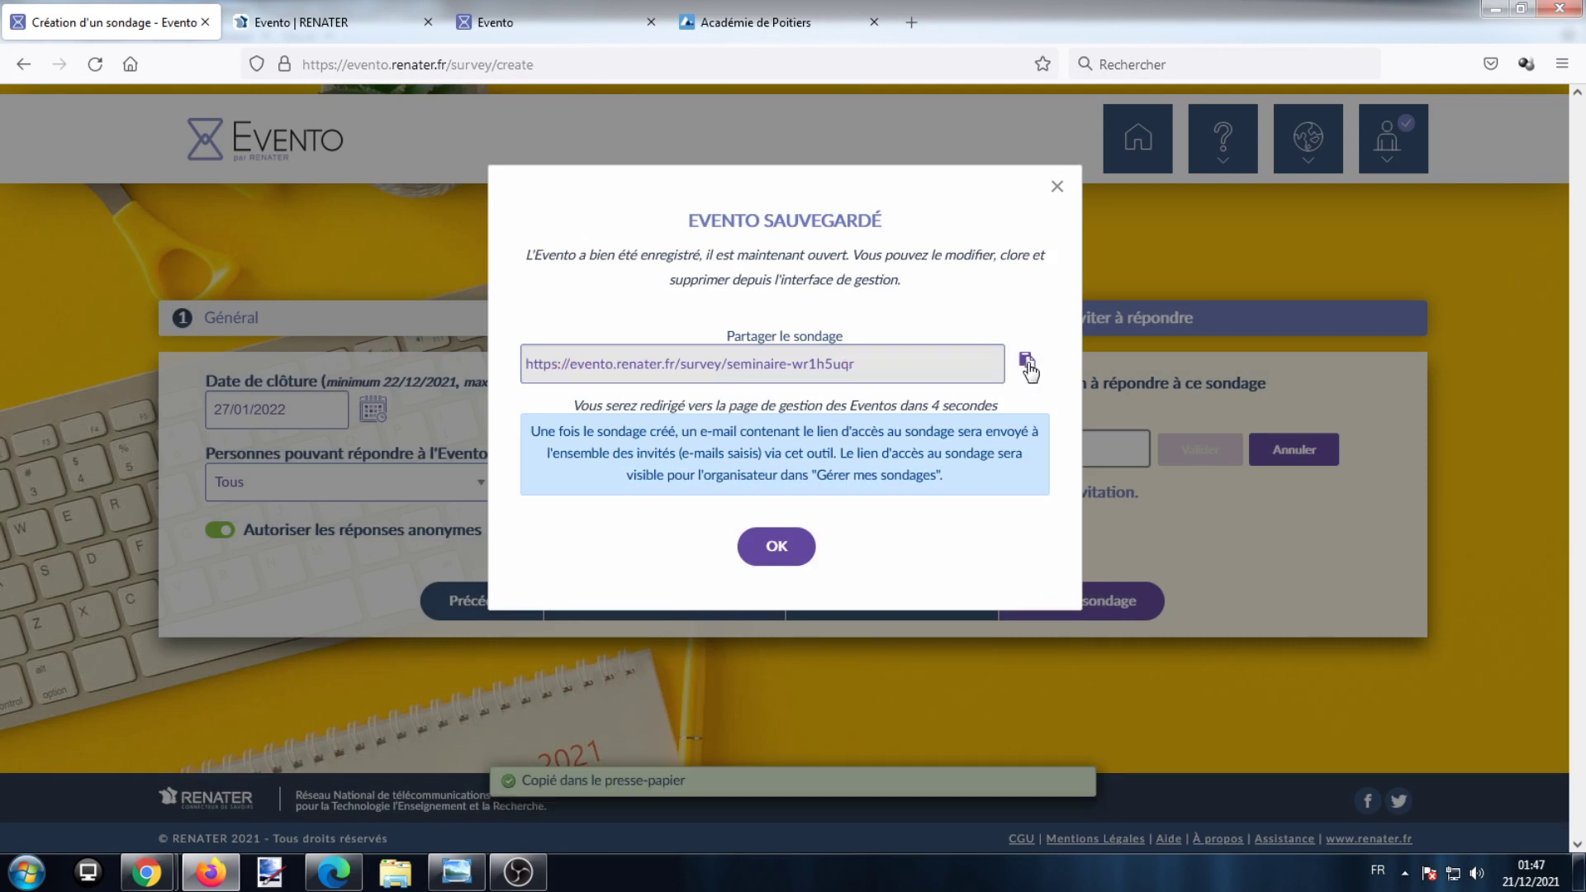
Dismiss the saved-poll notice, switch to Microsoft Edge and open the copied Séminaire poll link there.
click(770, 526)
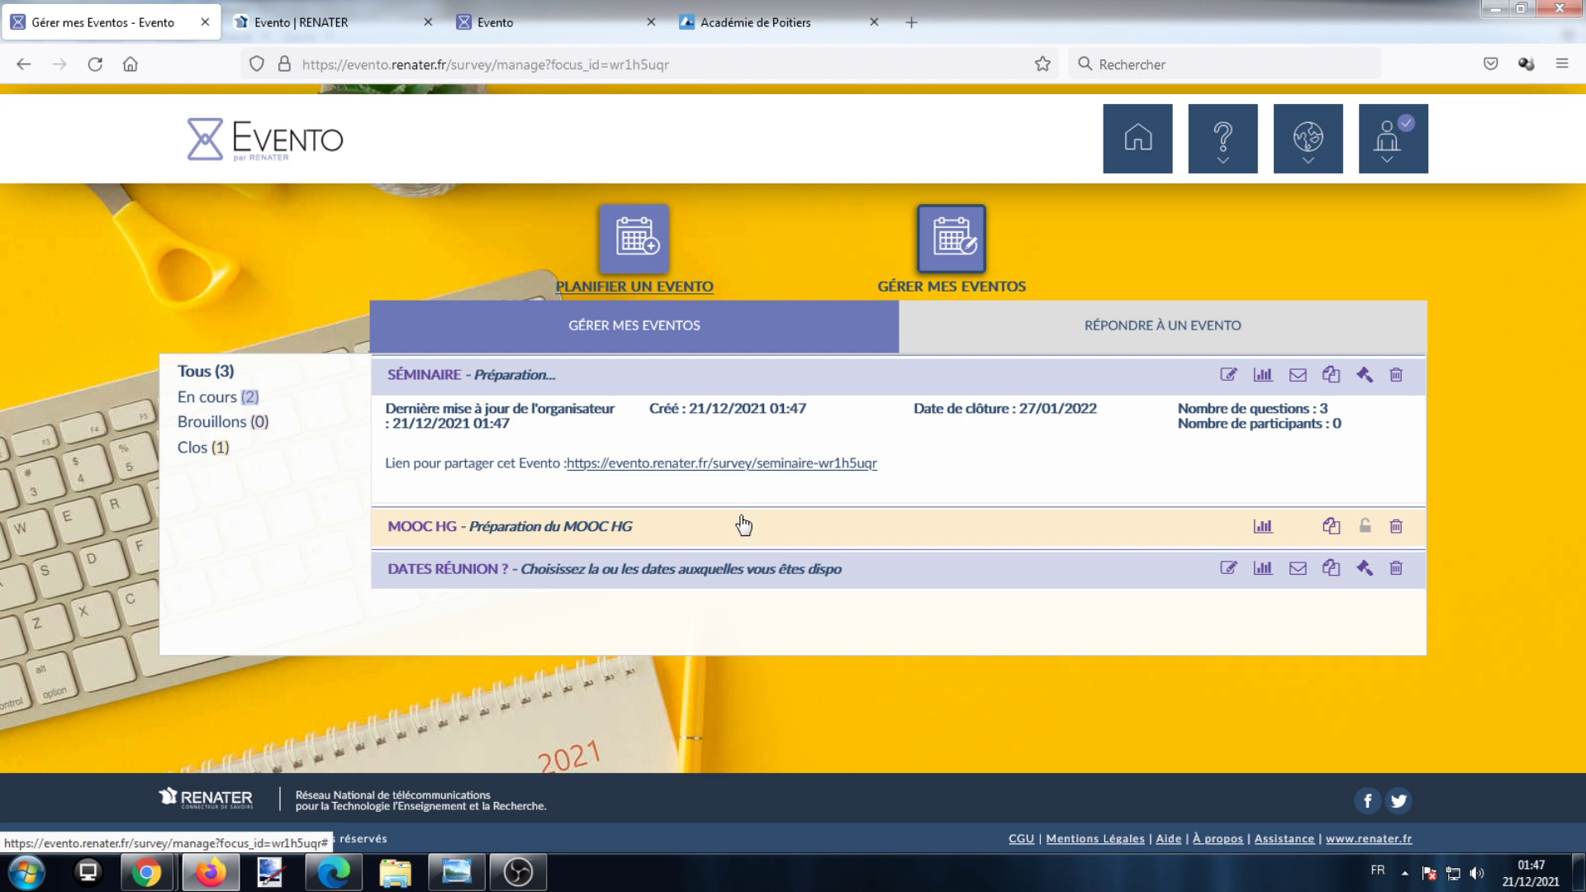
click(334, 873)
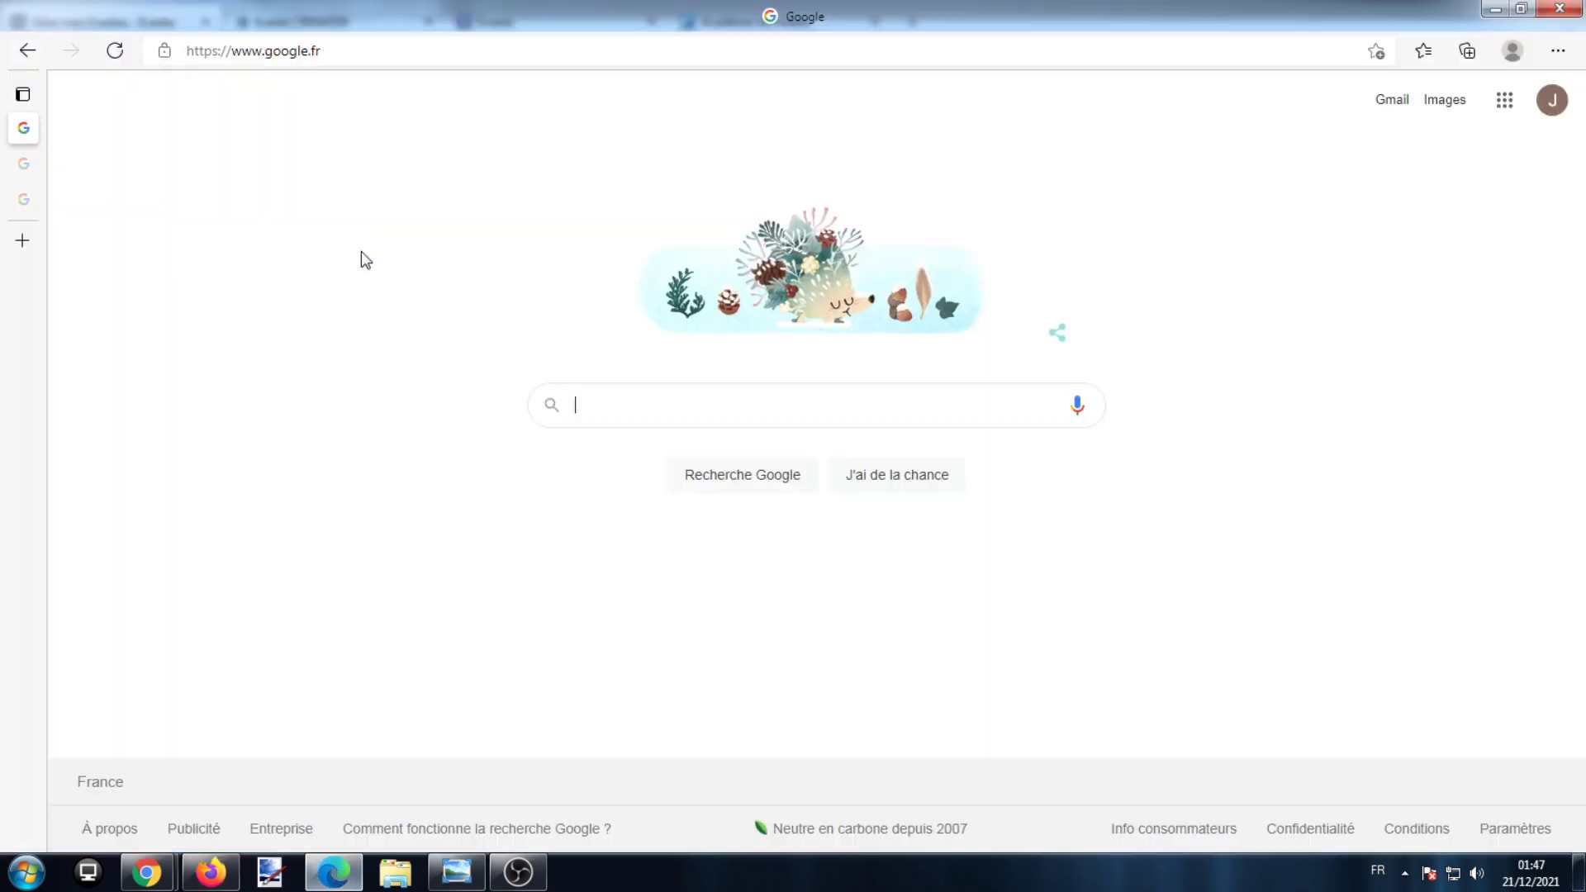
click(293, 53)
right_click(293, 53)
click(376, 203)
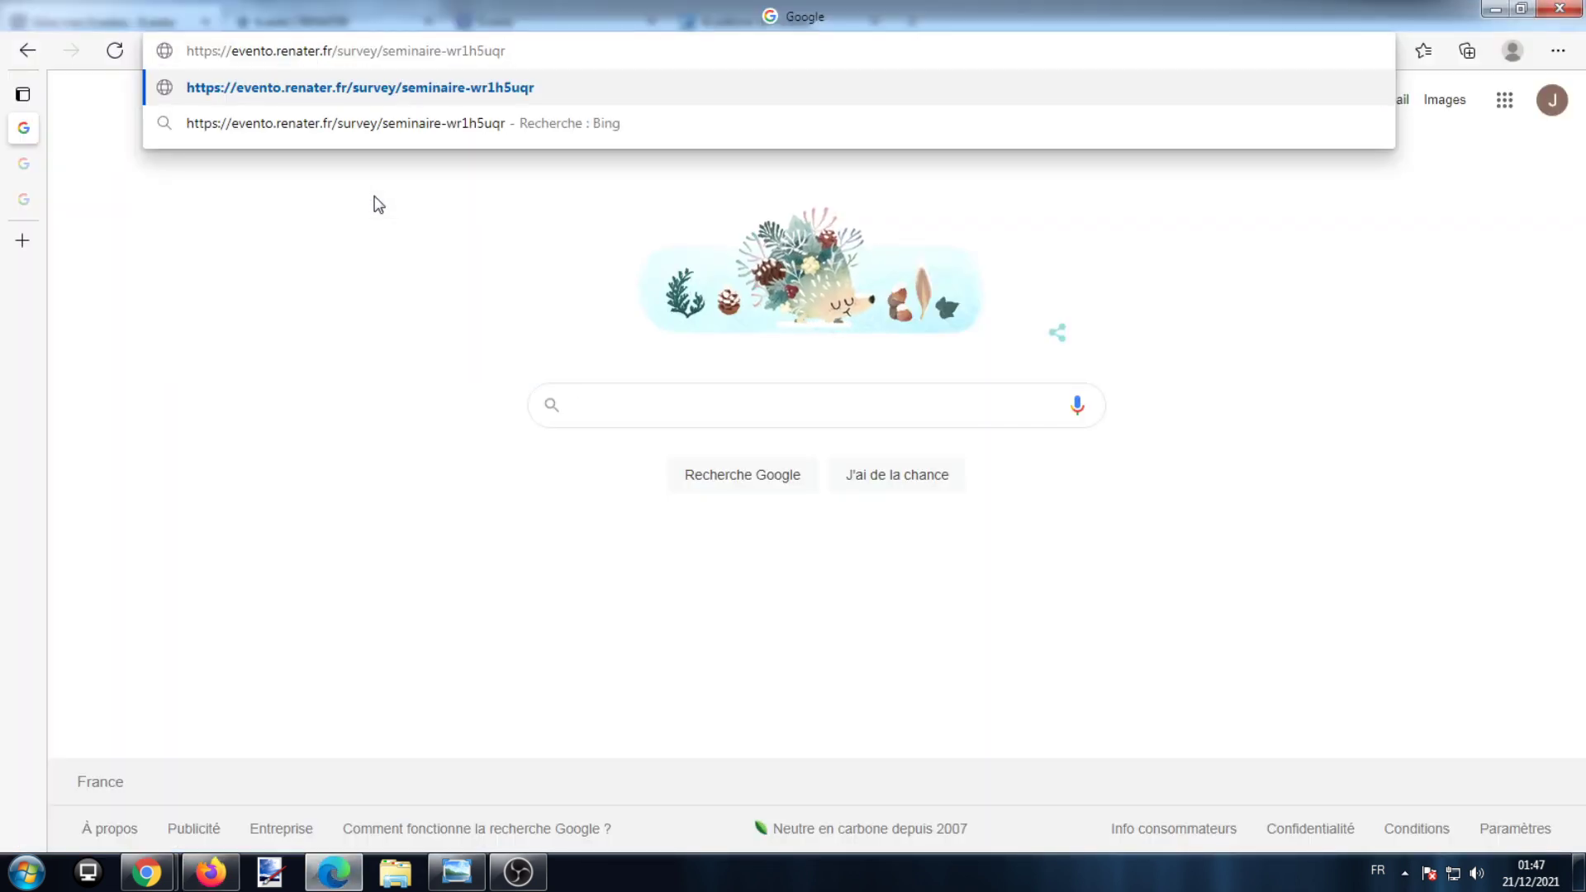
key(Return)
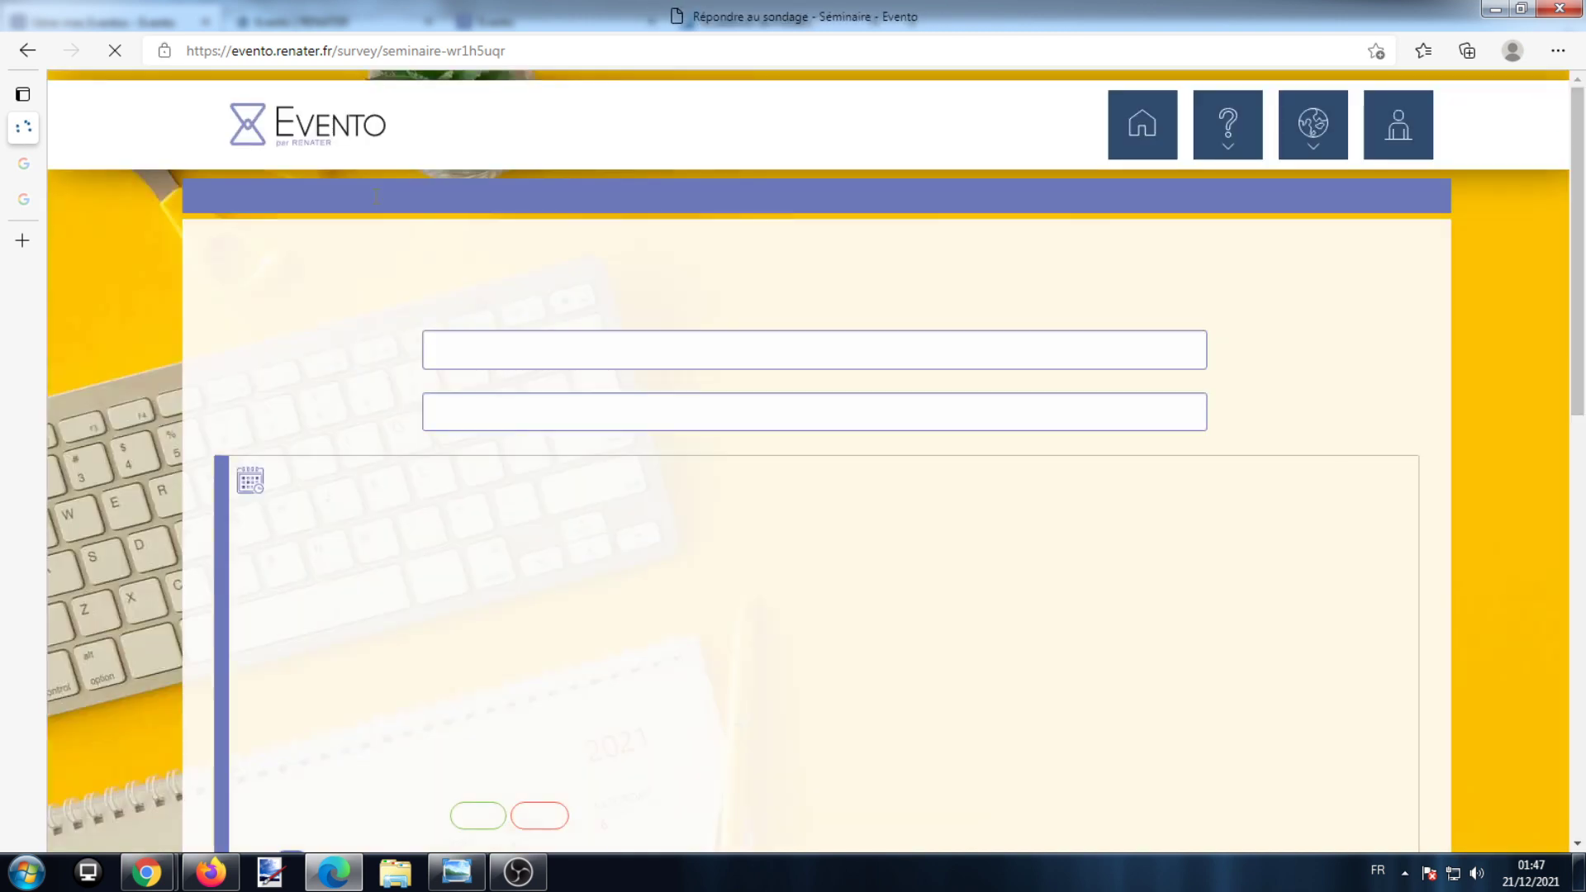
Enter the respondent's first name in the poll's name field.
scroll(534, 334, down, 2)
click(533, 311)
click(1045, 377)
click(1269, 342)
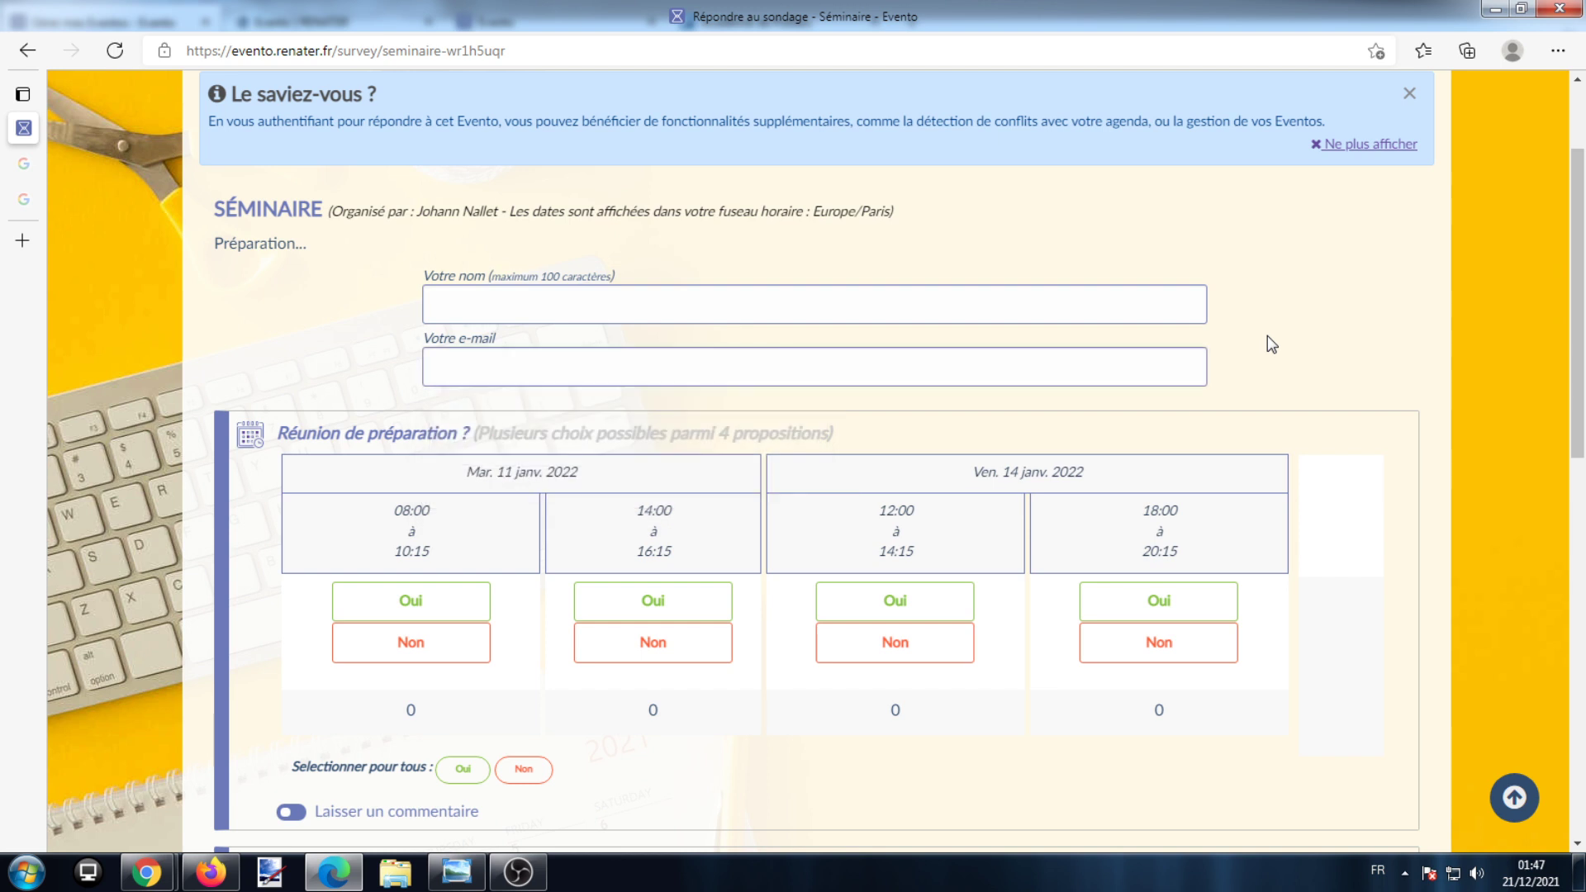
click(1119, 311)
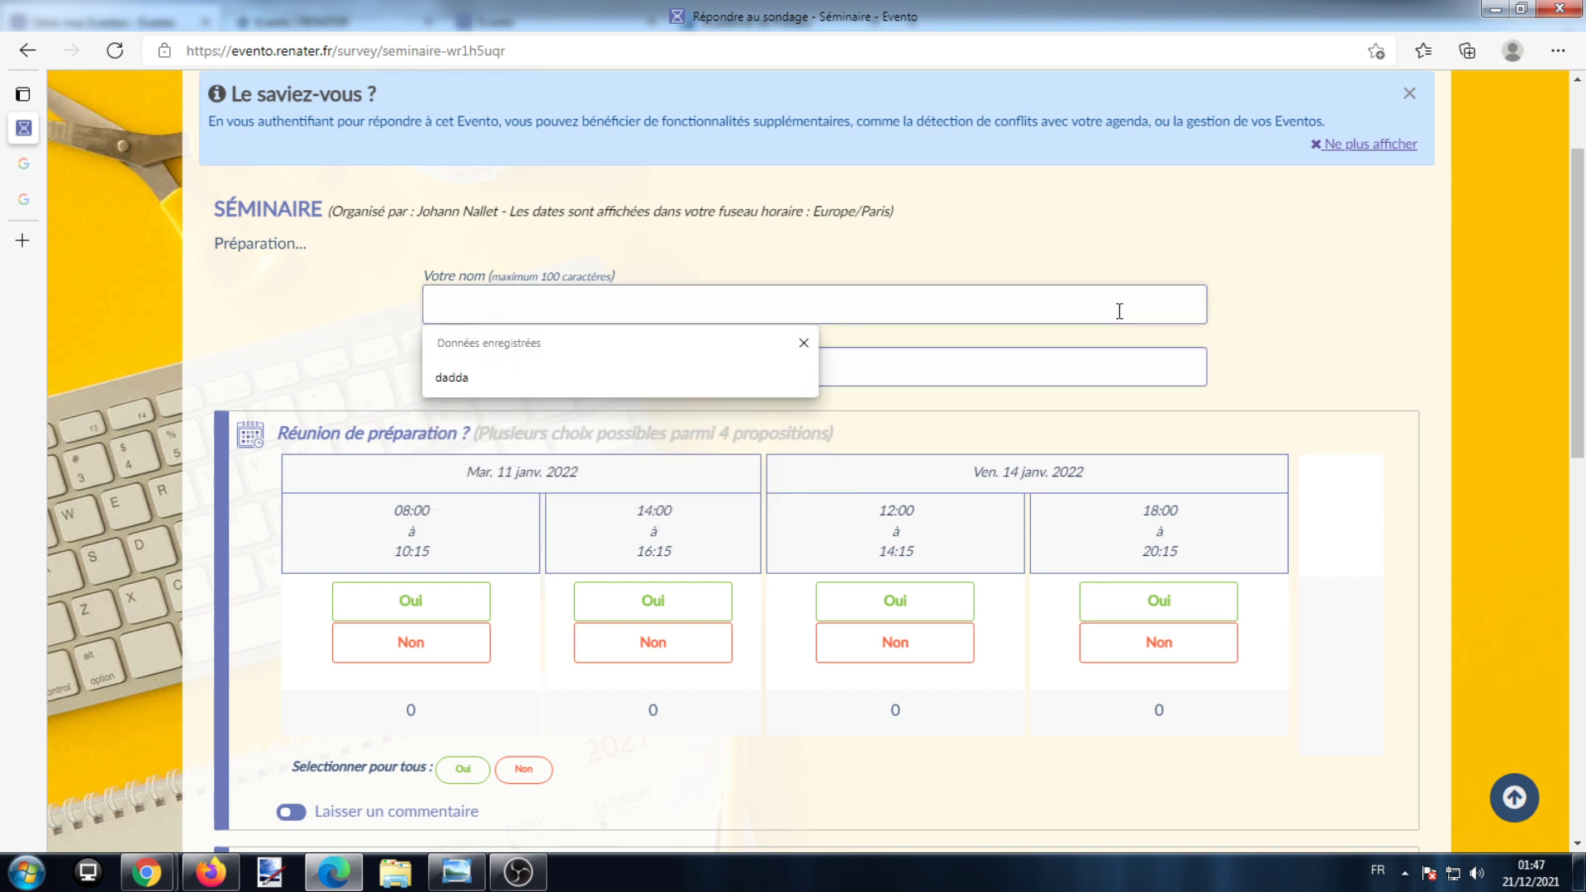
text(Johann)
click(1210, 339)
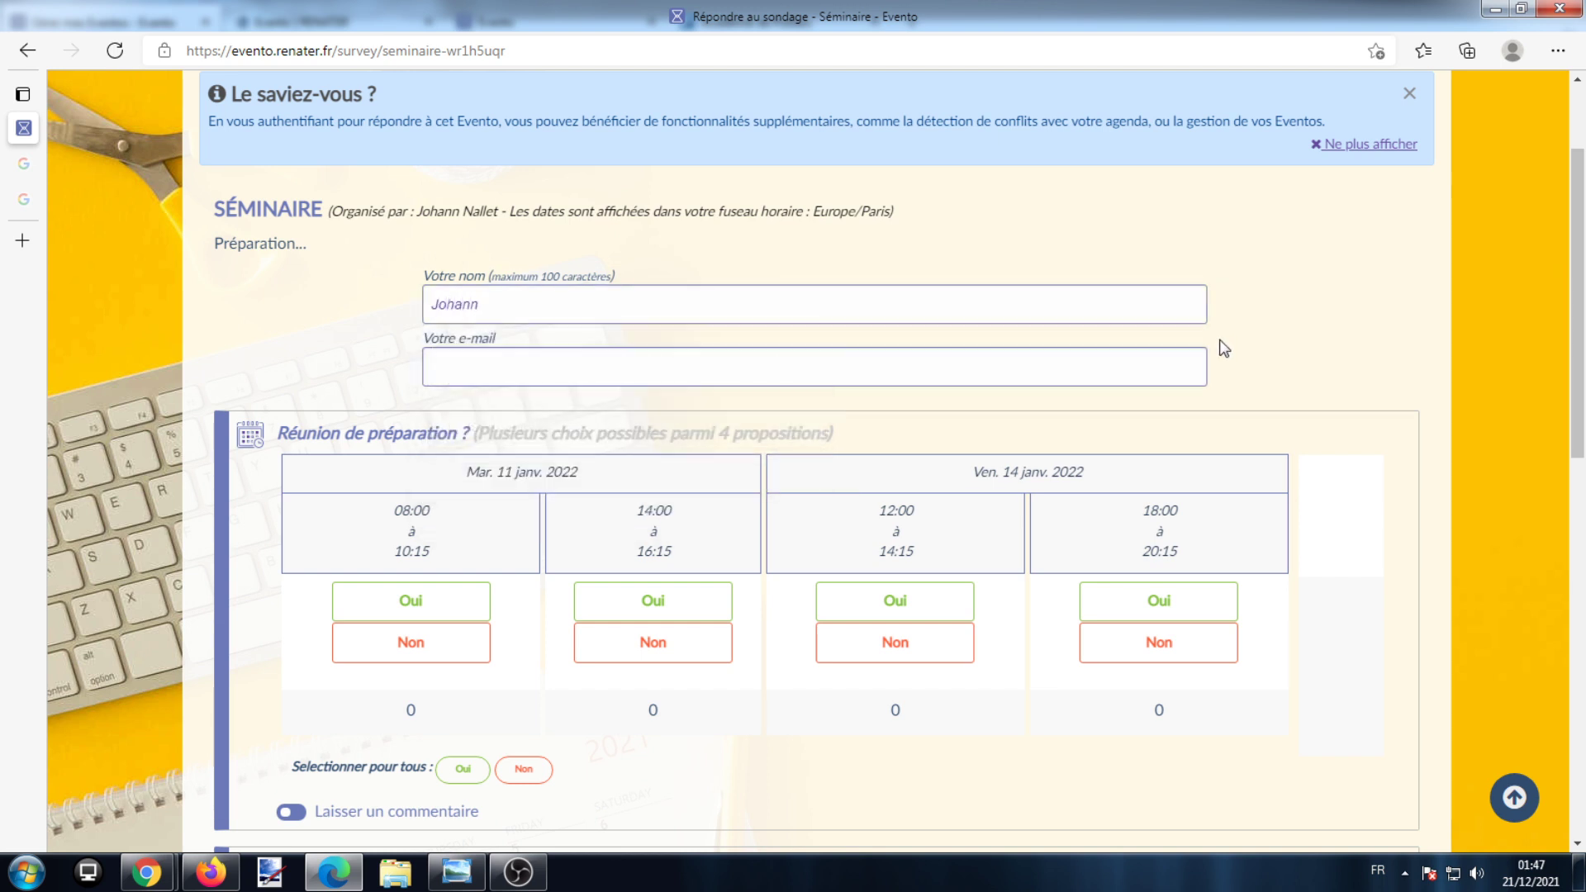
Under "Réunion de préparation ?", answer Oui for 11 January 14:00 and 14 January 18:00, Non for 14 January 12:00, and comment "Une autre date ?".
scroll(719, 439, down, 4)
click(661, 285)
click(890, 293)
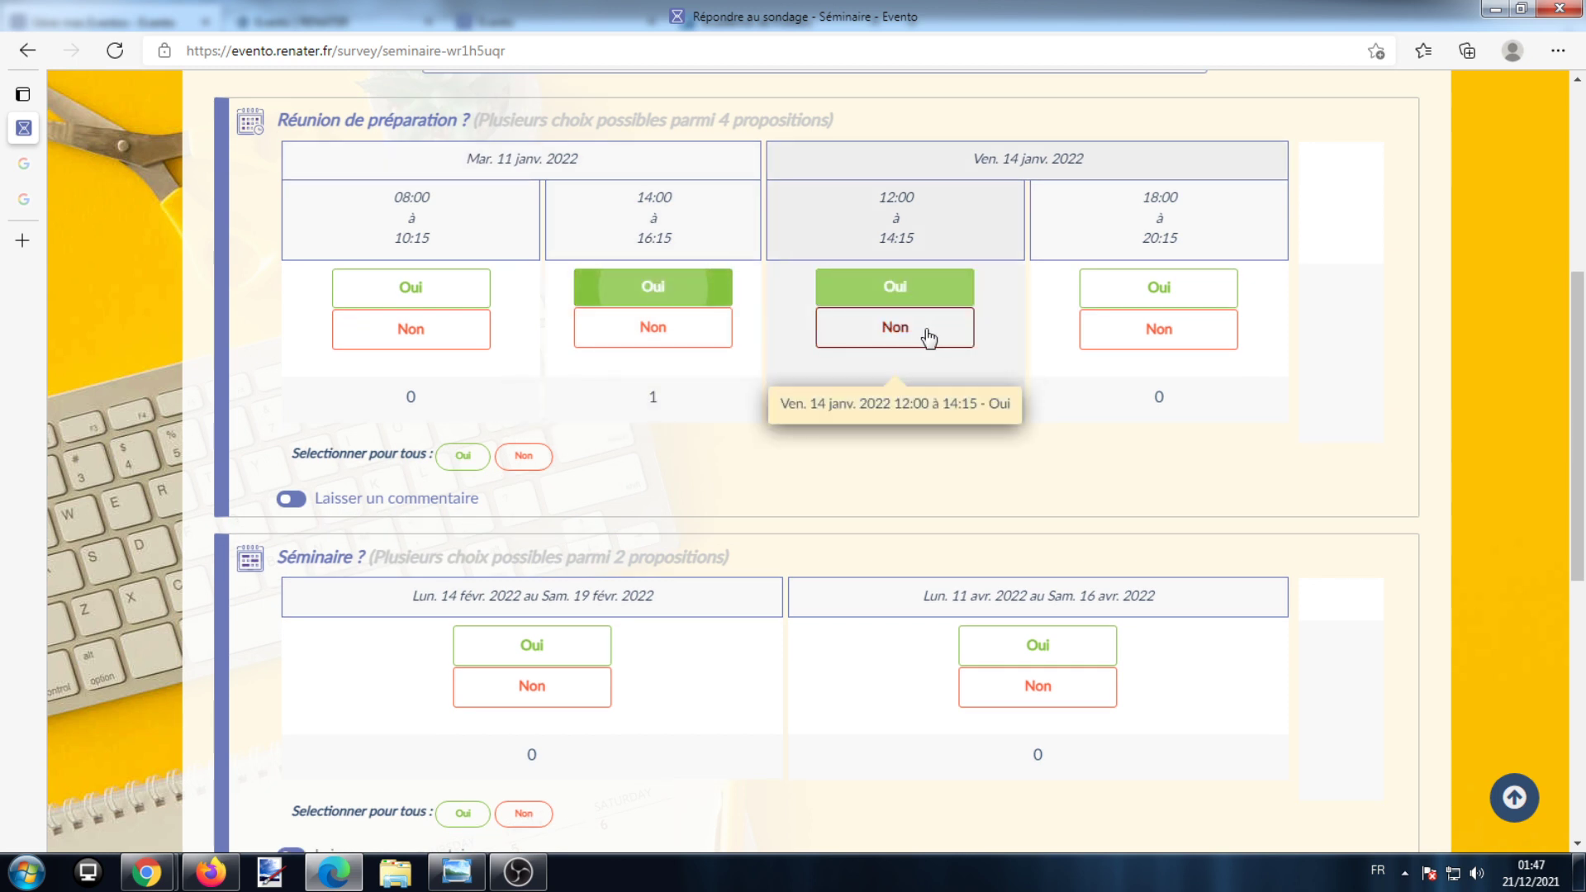
click(925, 331)
click(1139, 327)
click(1139, 289)
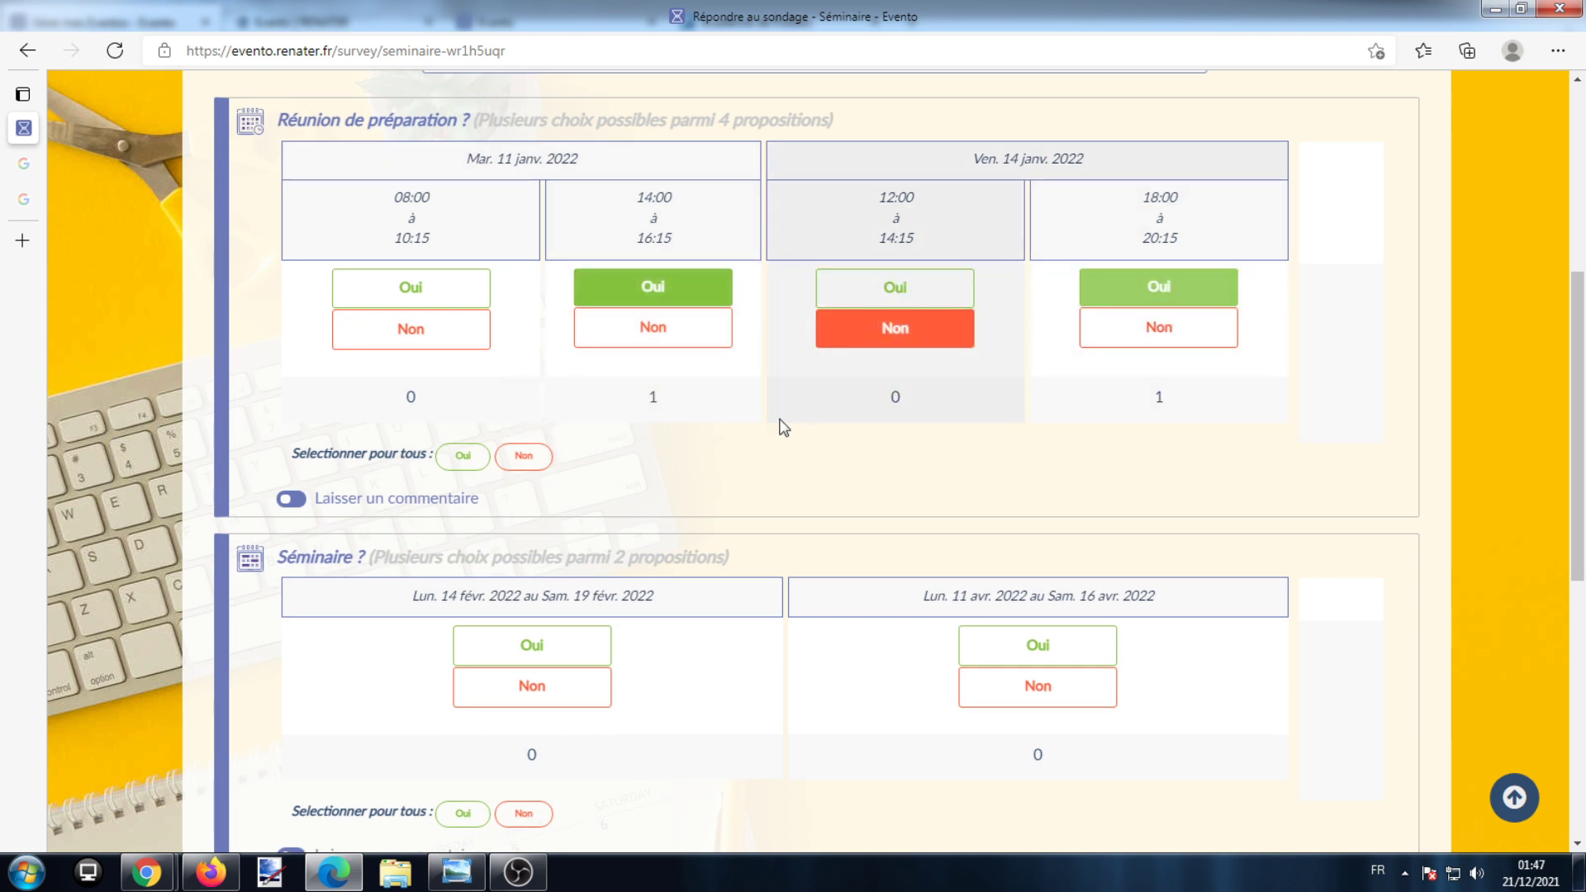
click(347, 504)
click(397, 537)
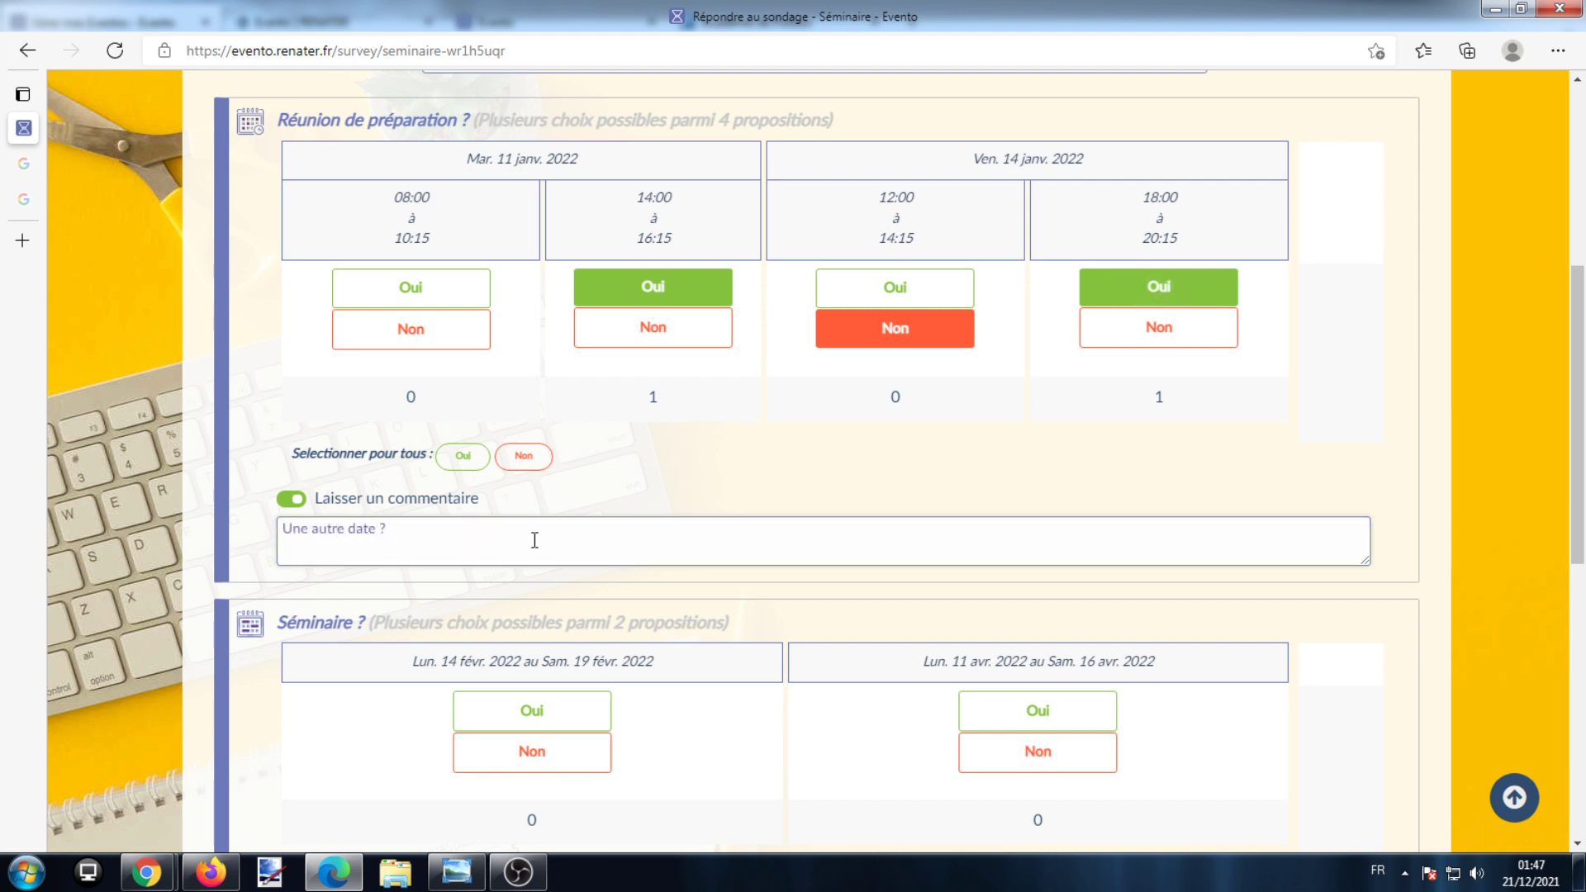
Under "Séminaire ?", answer Oui for 14 to 19 February 2022 and Non for 11 to 16 April 2022.
scroll(608, 446, down, 3)
click(570, 405)
click(992, 438)
scroll(711, 545, down, 2)
scroll(537, 487, down, 2)
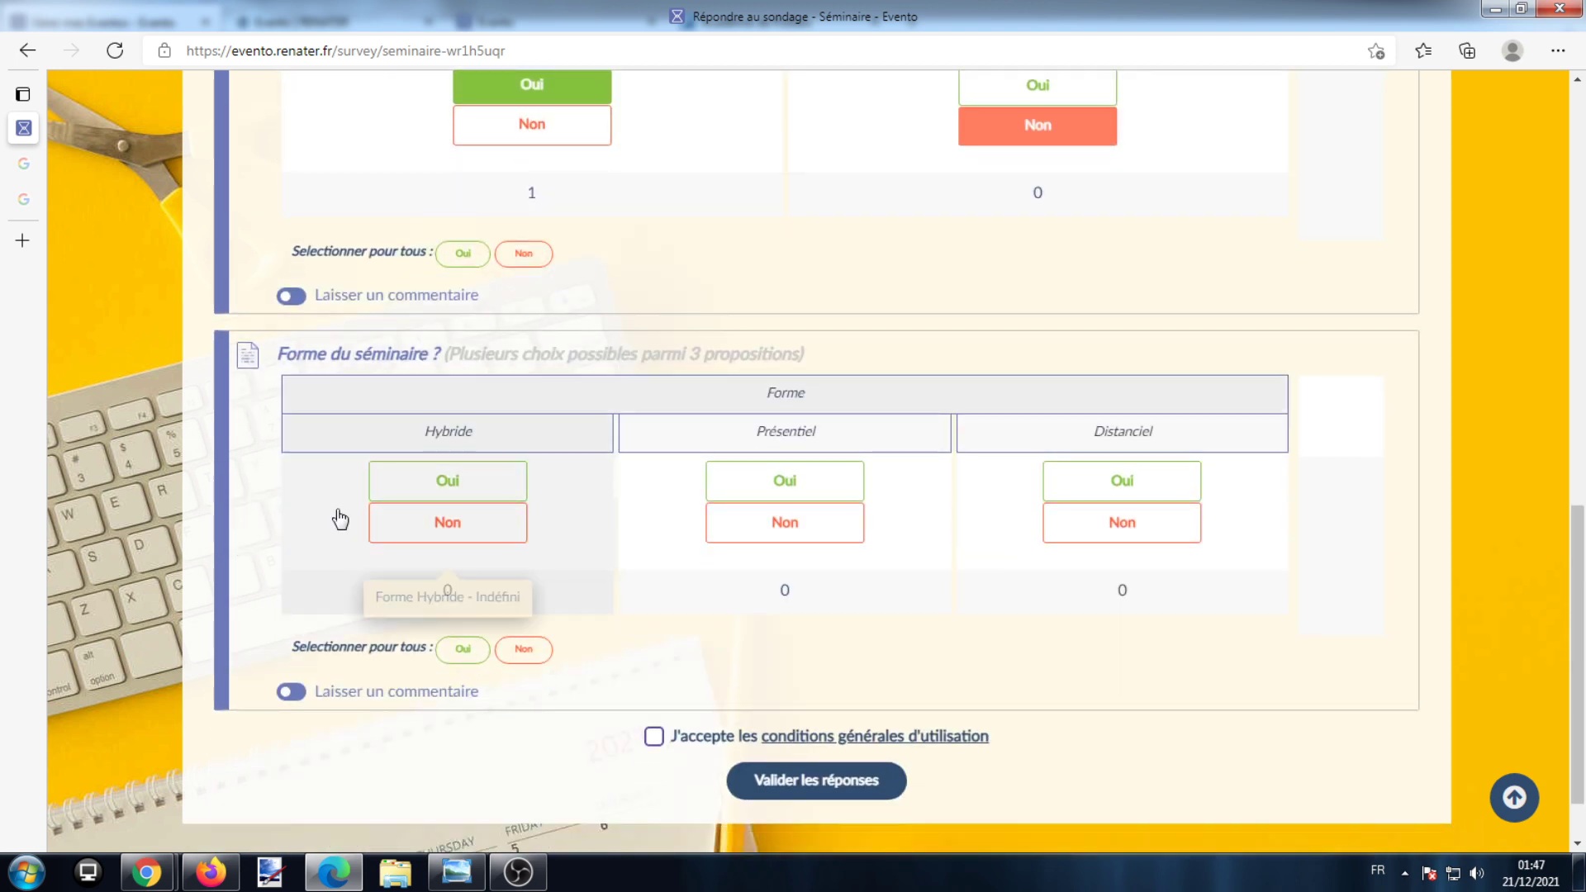
Under "Forme du séminaire ?", answer Oui for Hybride and Non for Présentiel, and submit the responses with the general terms of use accepted.
click(467, 496)
click(787, 529)
scroll(798, 552, down, 1)
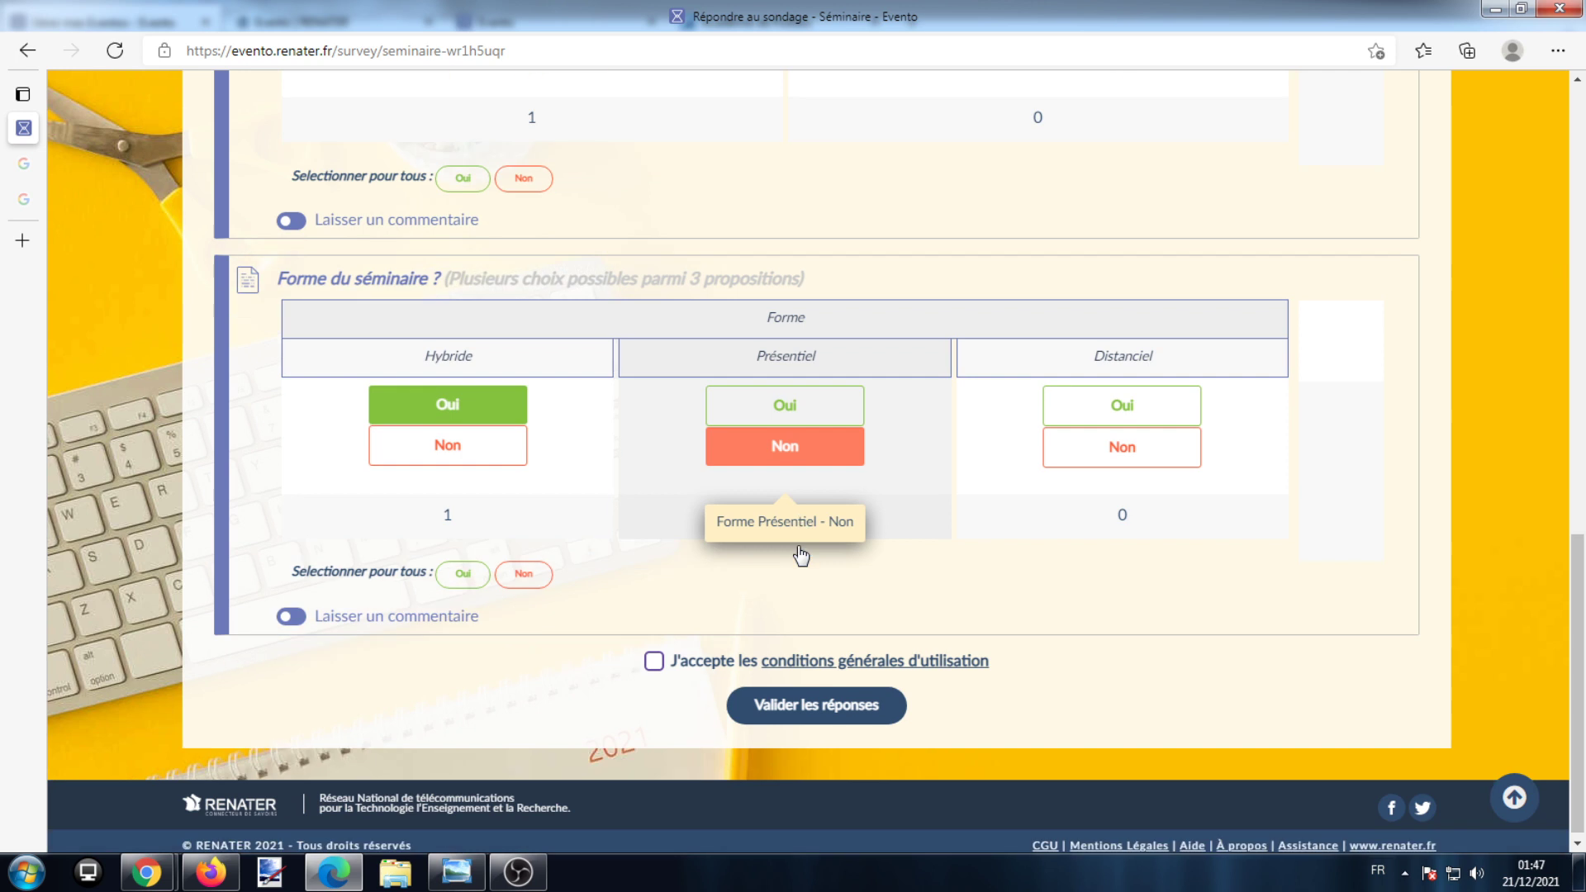
click(654, 654)
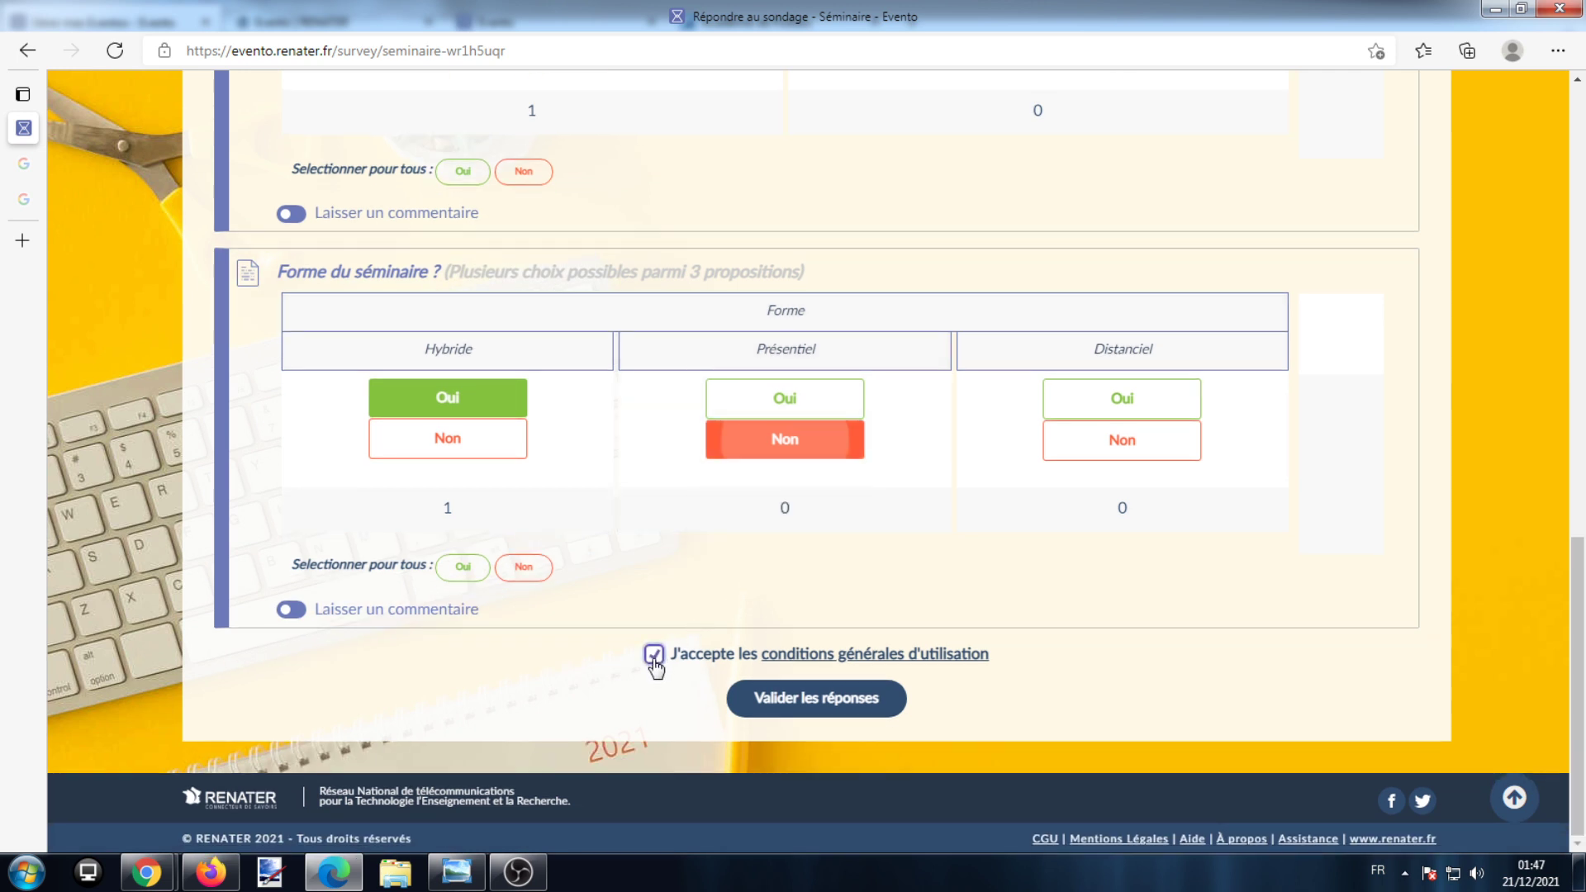
click(853, 694)
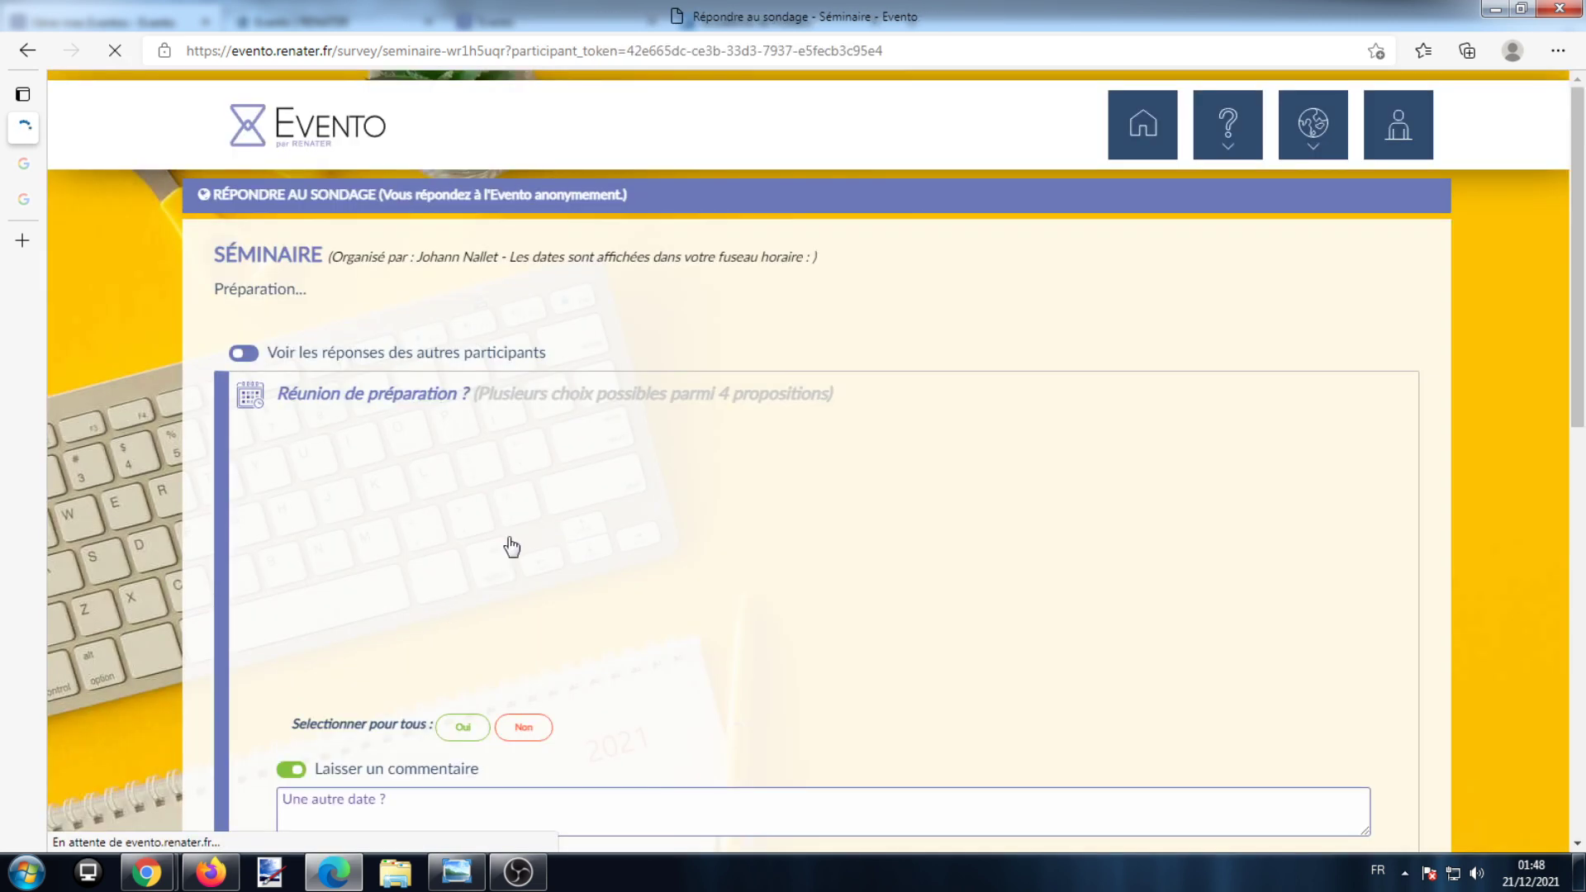
Switch to Google Chrome and open the copied Séminaire poll link there.
click(159, 877)
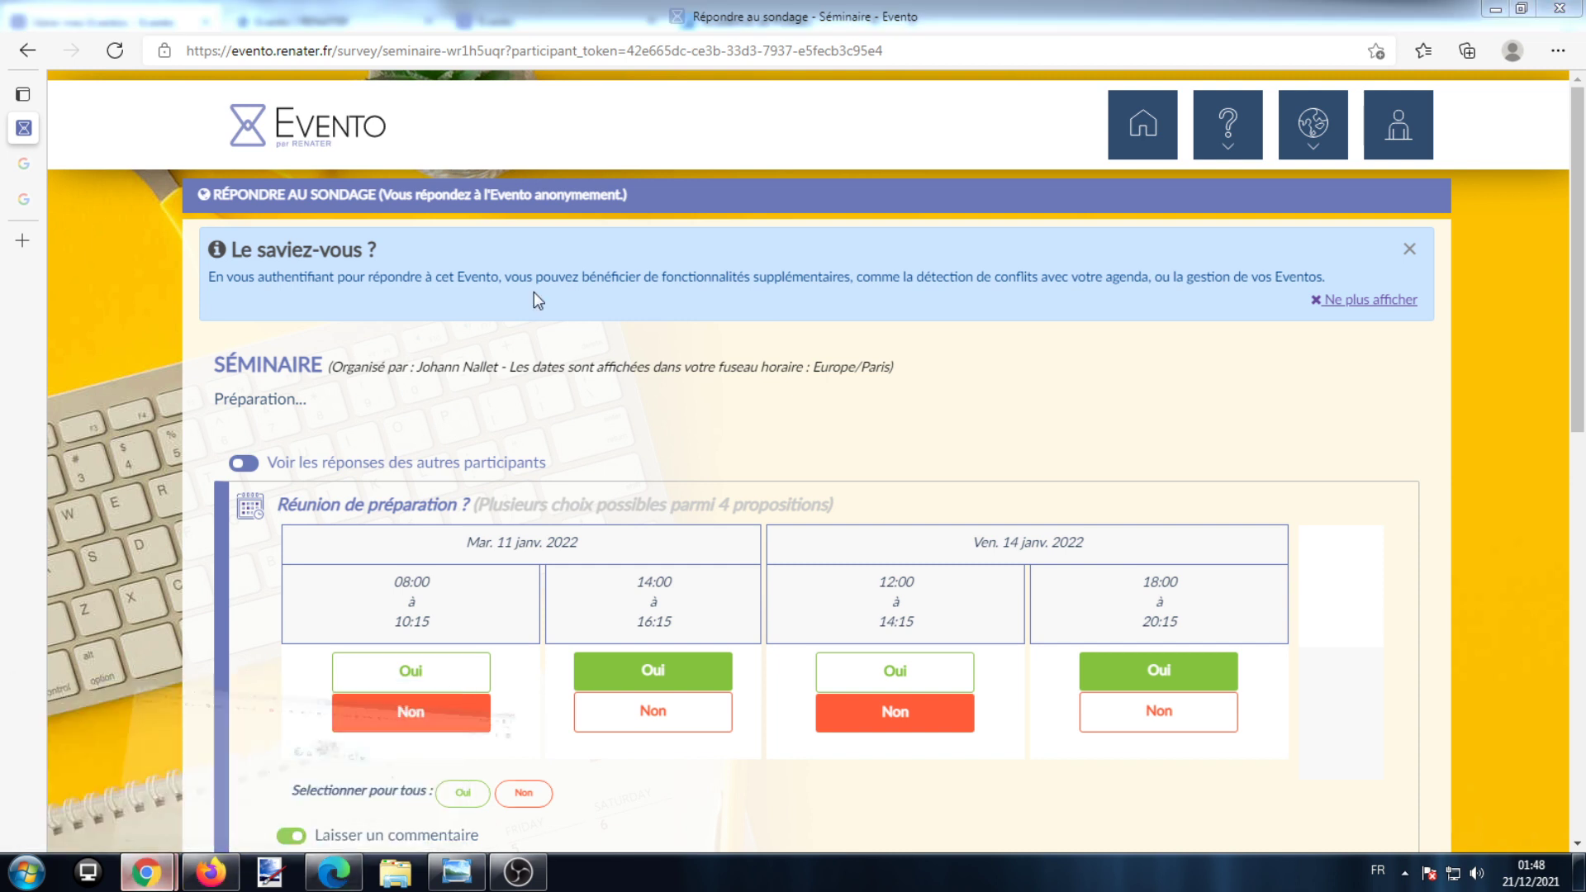
right_click(441, 48)
click(494, 177)
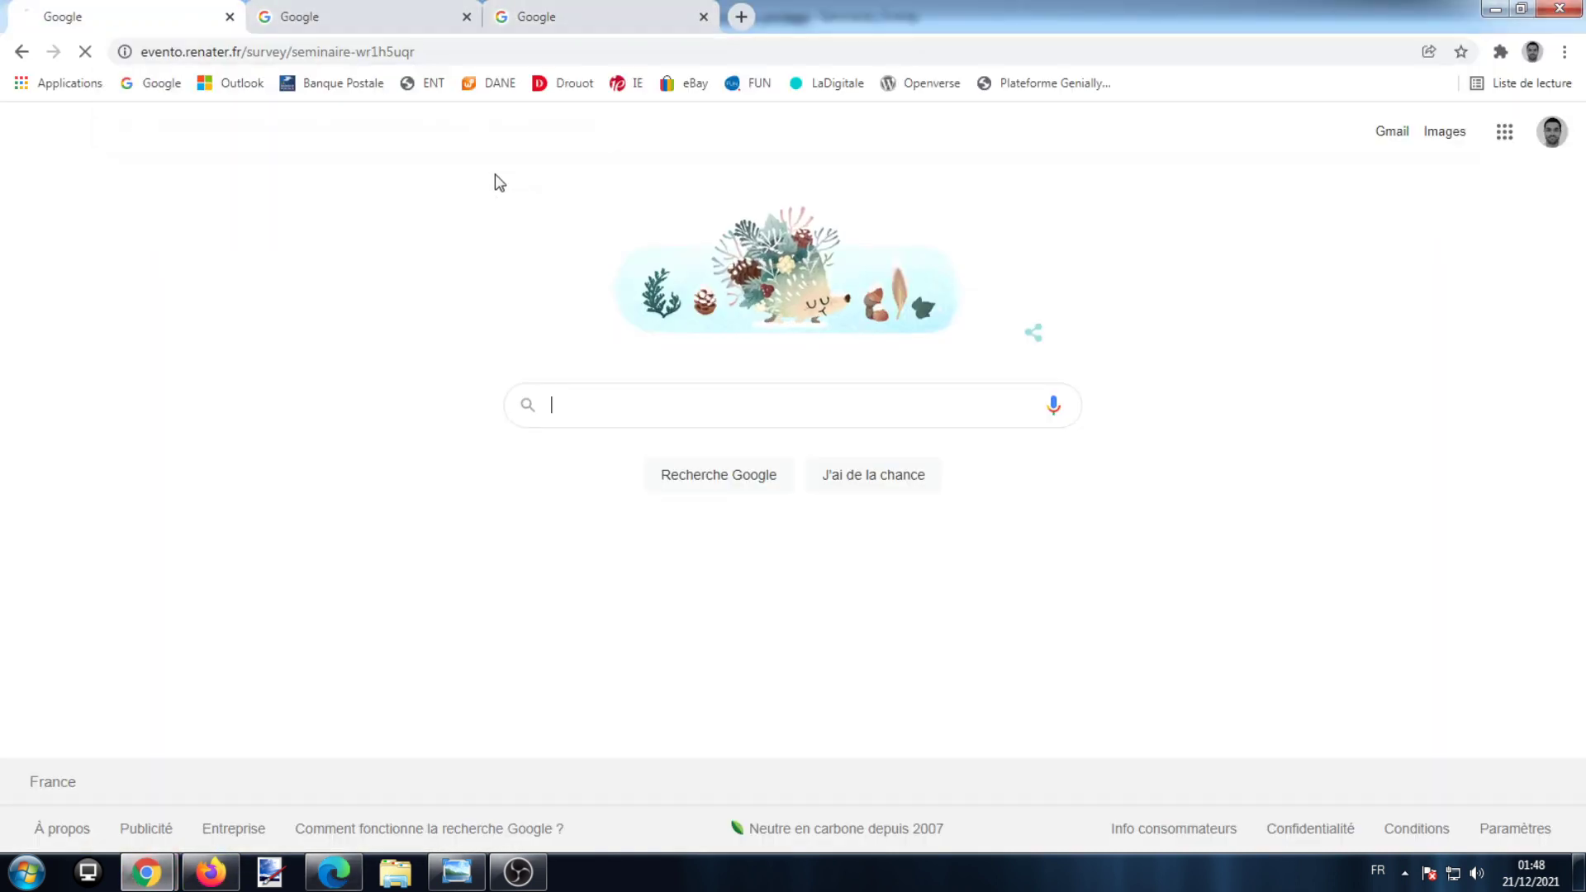
key(Return)
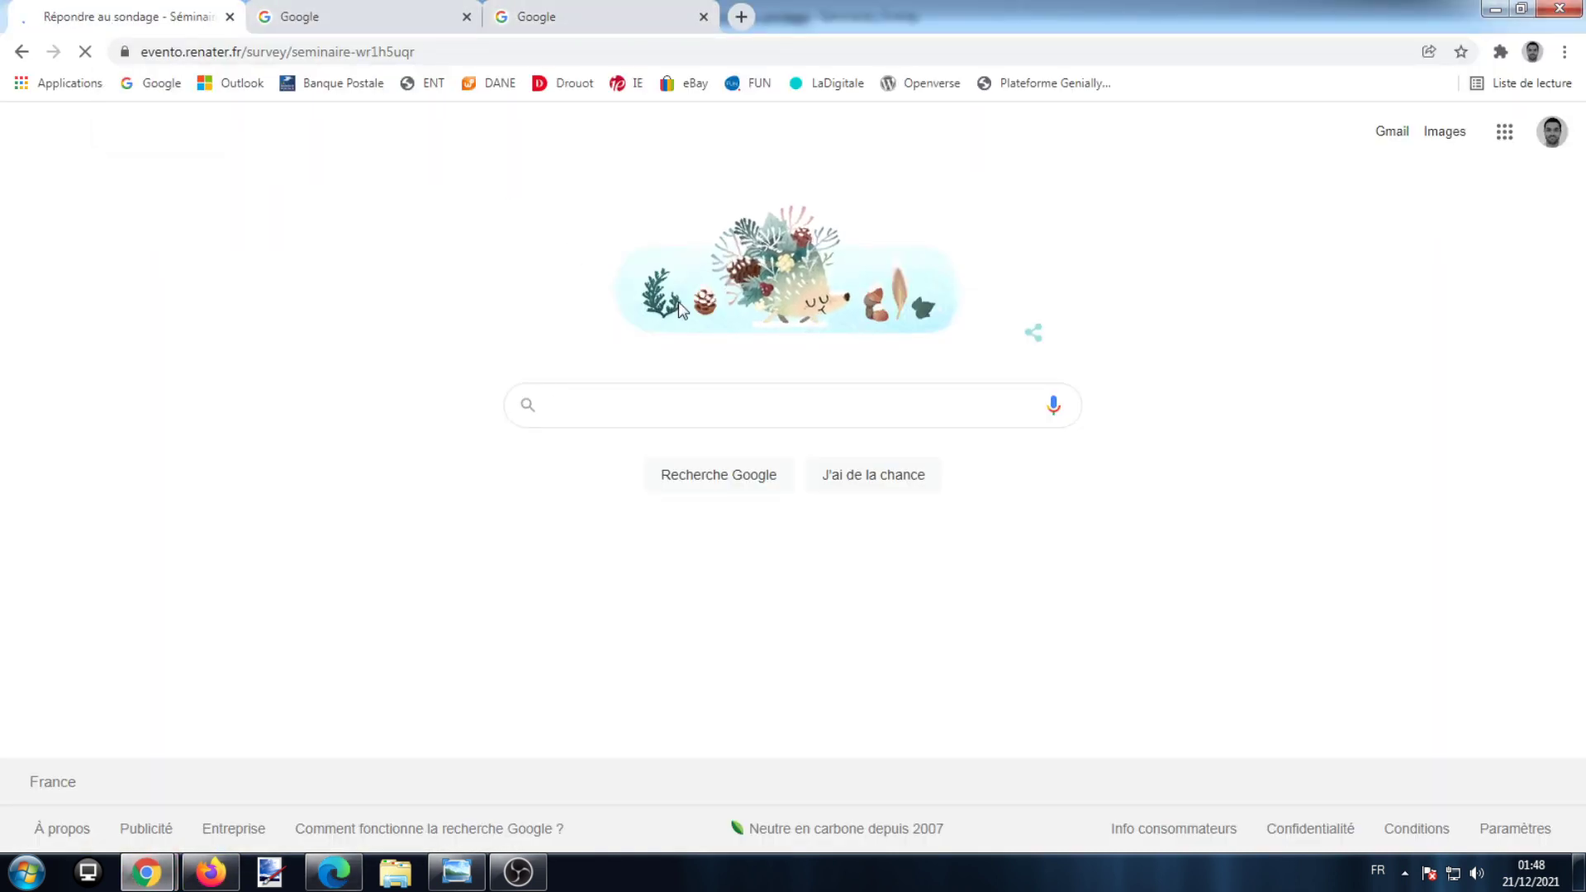
Under "Réunion de préparation ?", answer Oui for 11 January 14:00 and Non for 14 January 12:00.
scroll(683, 305, down, 2)
scroll(682, 312, down, 3)
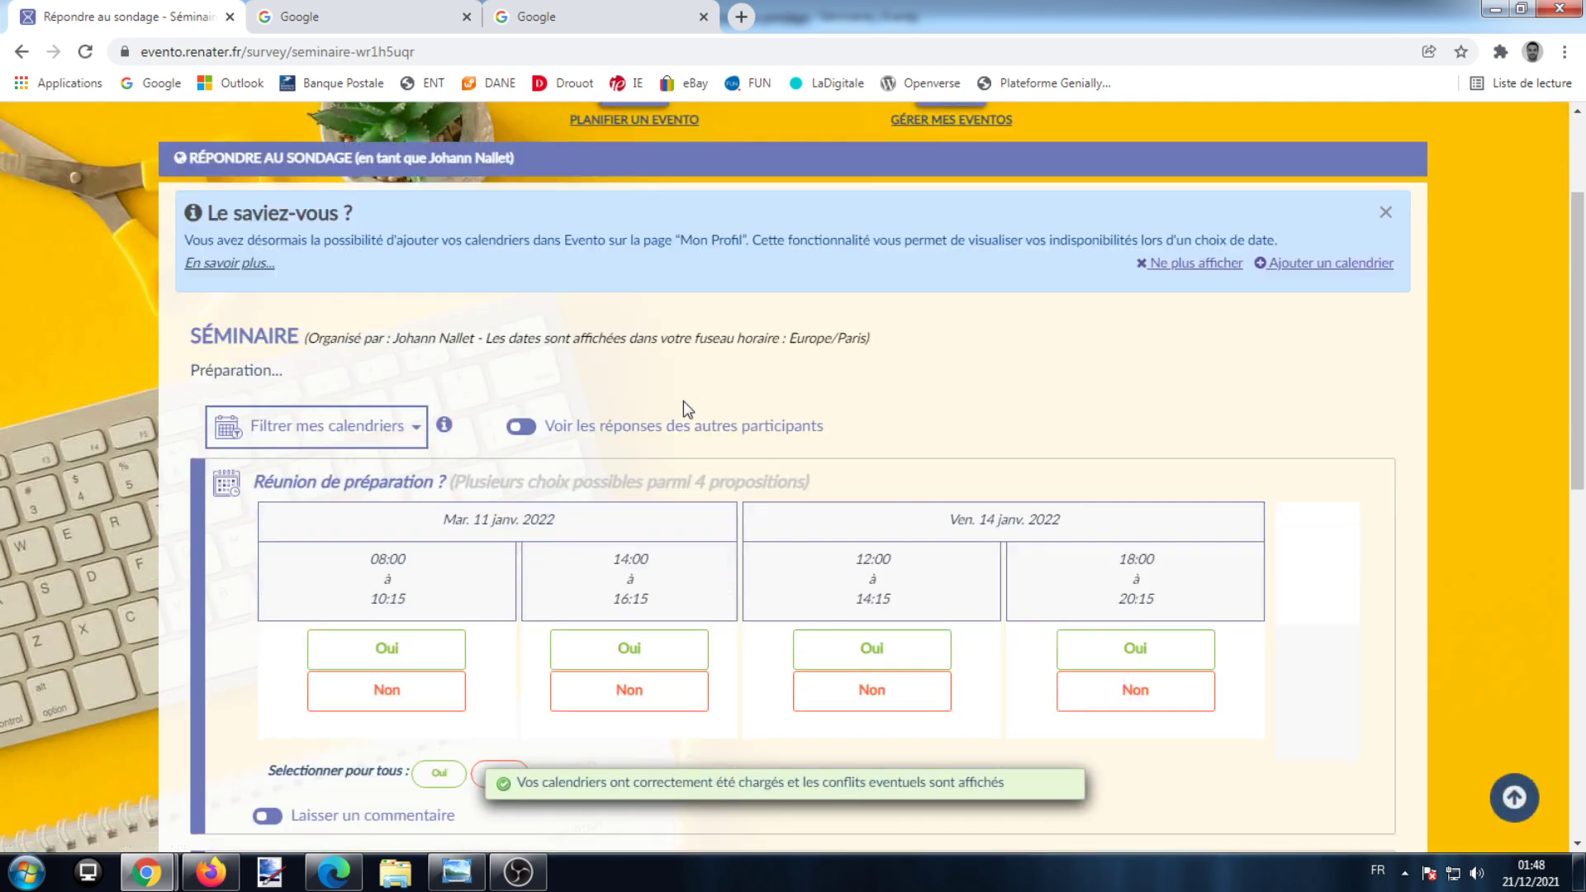
click(659, 435)
click(885, 482)
Under "Séminaire ?", answer Non for 14 to 19 February 2022 and Oui for 11 to 16 April 2022.
scroll(814, 505, down, 2)
scroll(814, 505, down, 5)
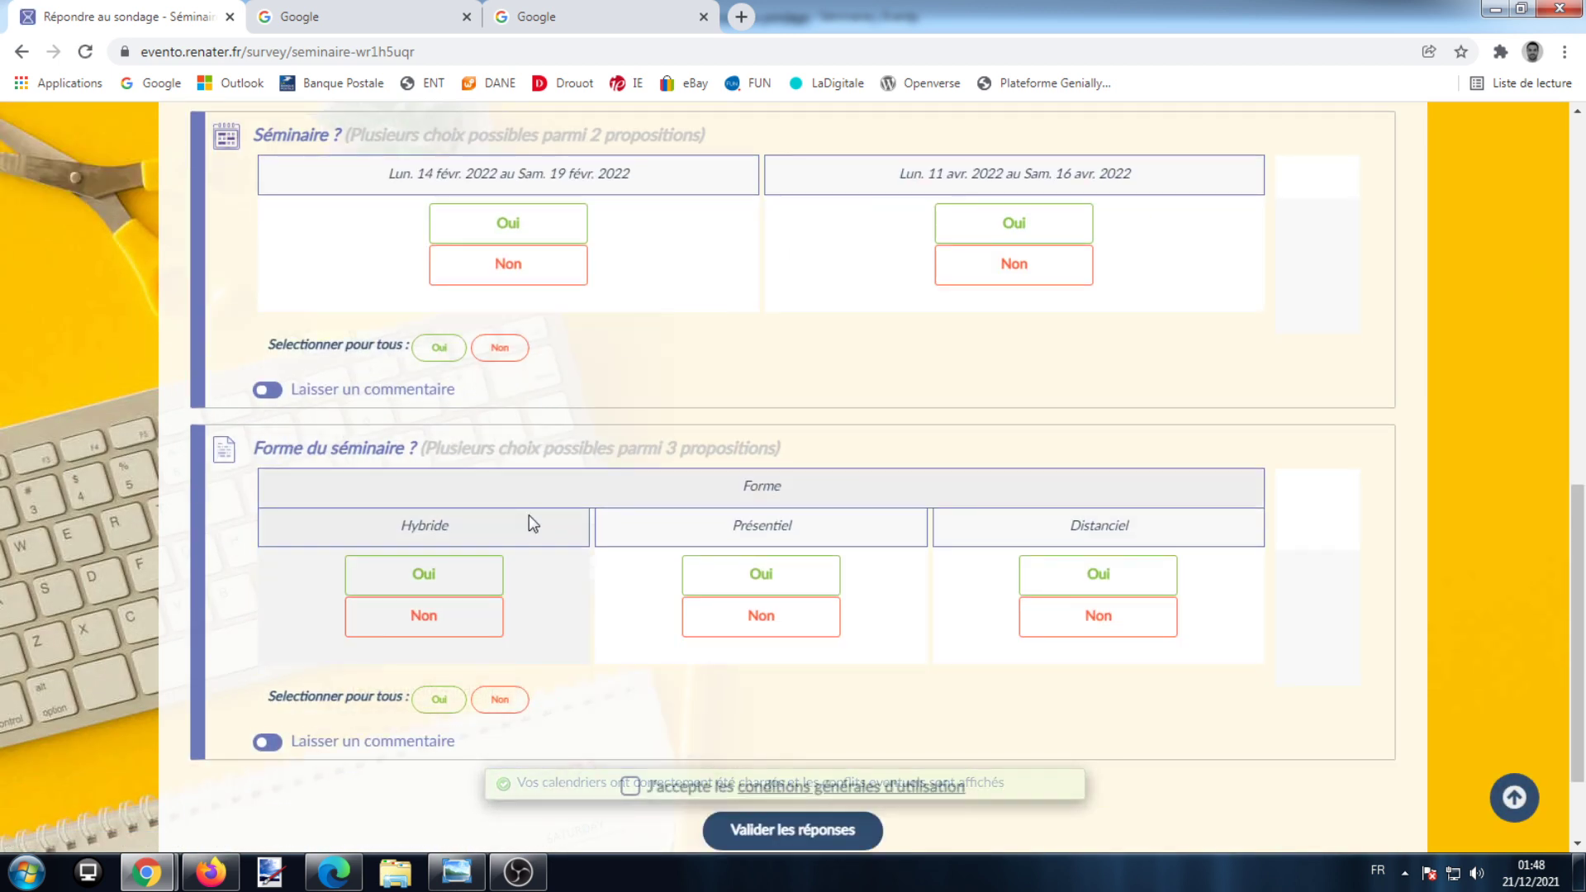
click(531, 262)
click(998, 219)
Under "Forme du séminaire ?", answer Non for Présentiel and Oui for Distanciel, and submit the responses with the general terms of use accepted.
click(761, 616)
click(1066, 615)
click(1064, 573)
scroll(618, 658, down, 1)
scroll(619, 659, down, 1)
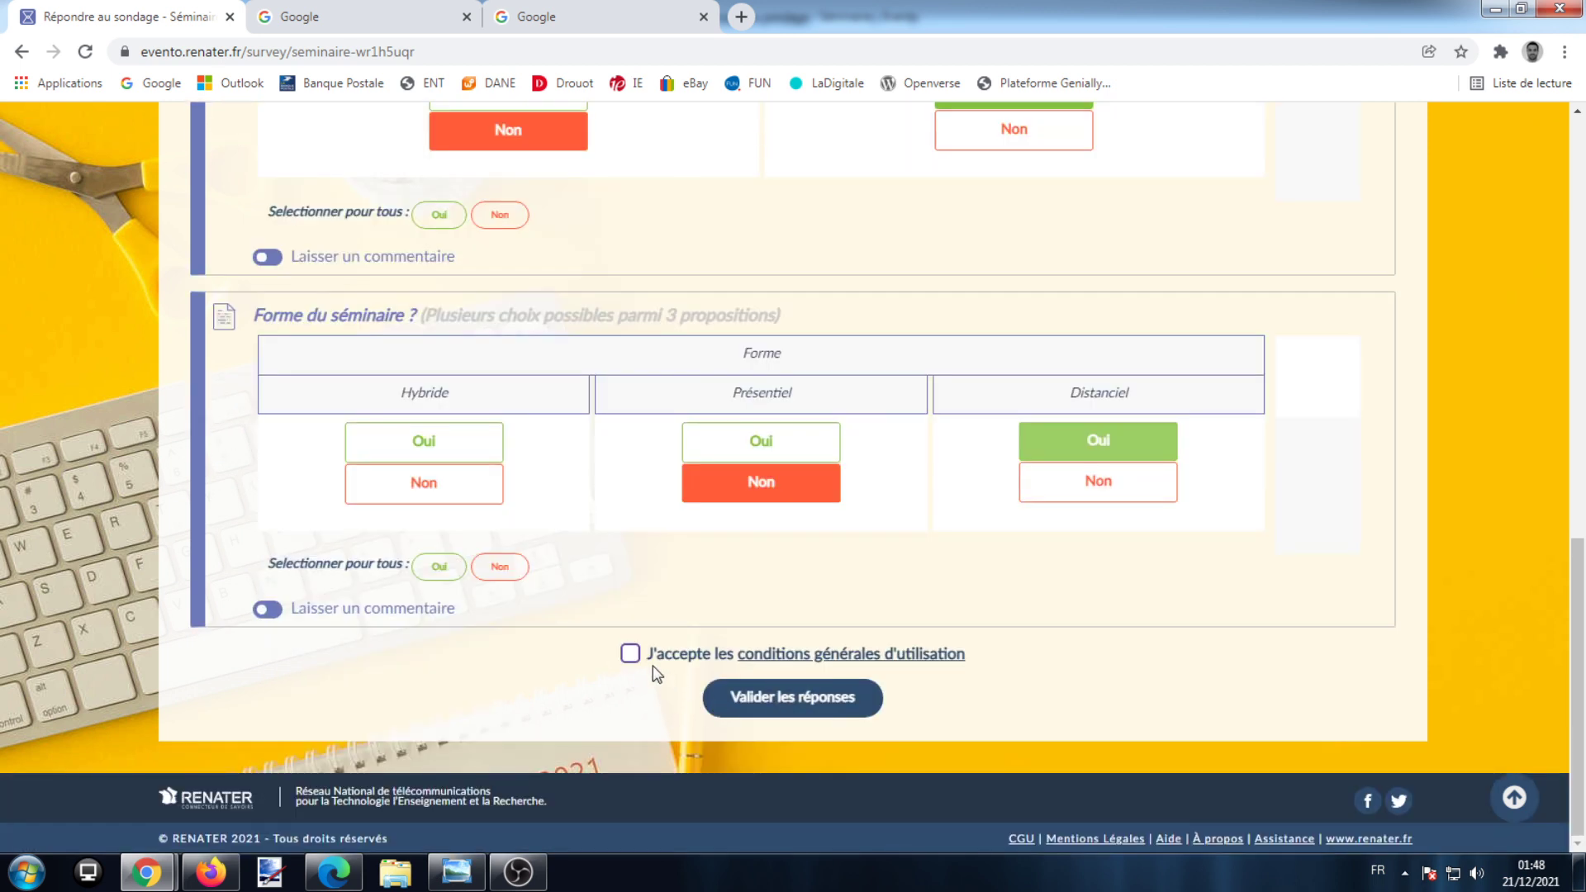
click(630, 654)
click(736, 697)
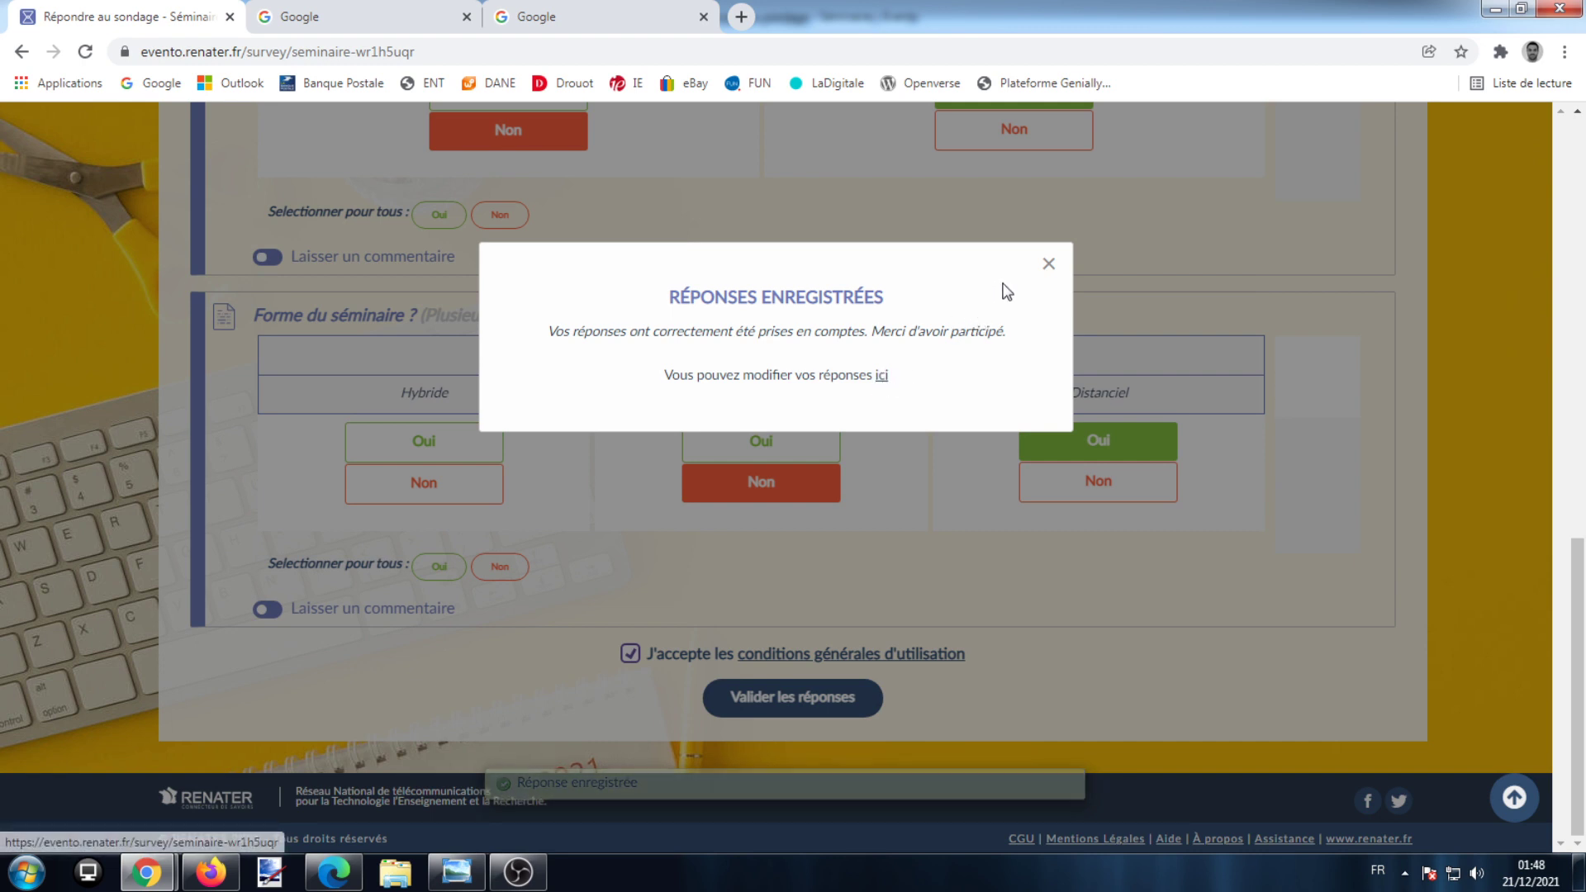
click(1048, 264)
Switch back to Firefox, open the Séminaire poll's results from the poll management page and review the participants' answers.
click(210, 872)
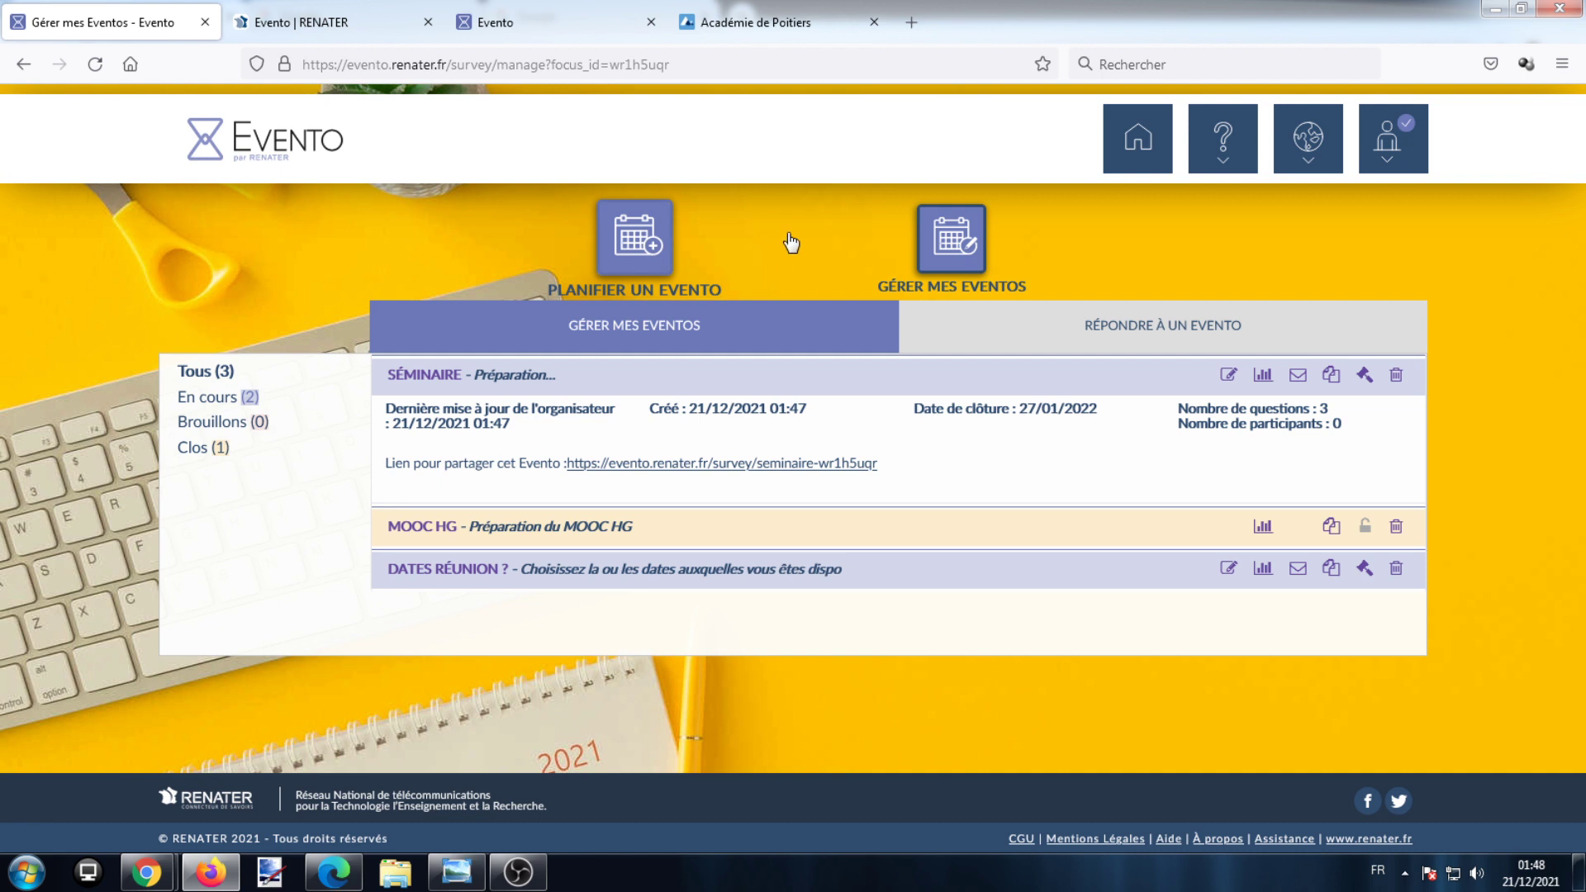
click(975, 229)
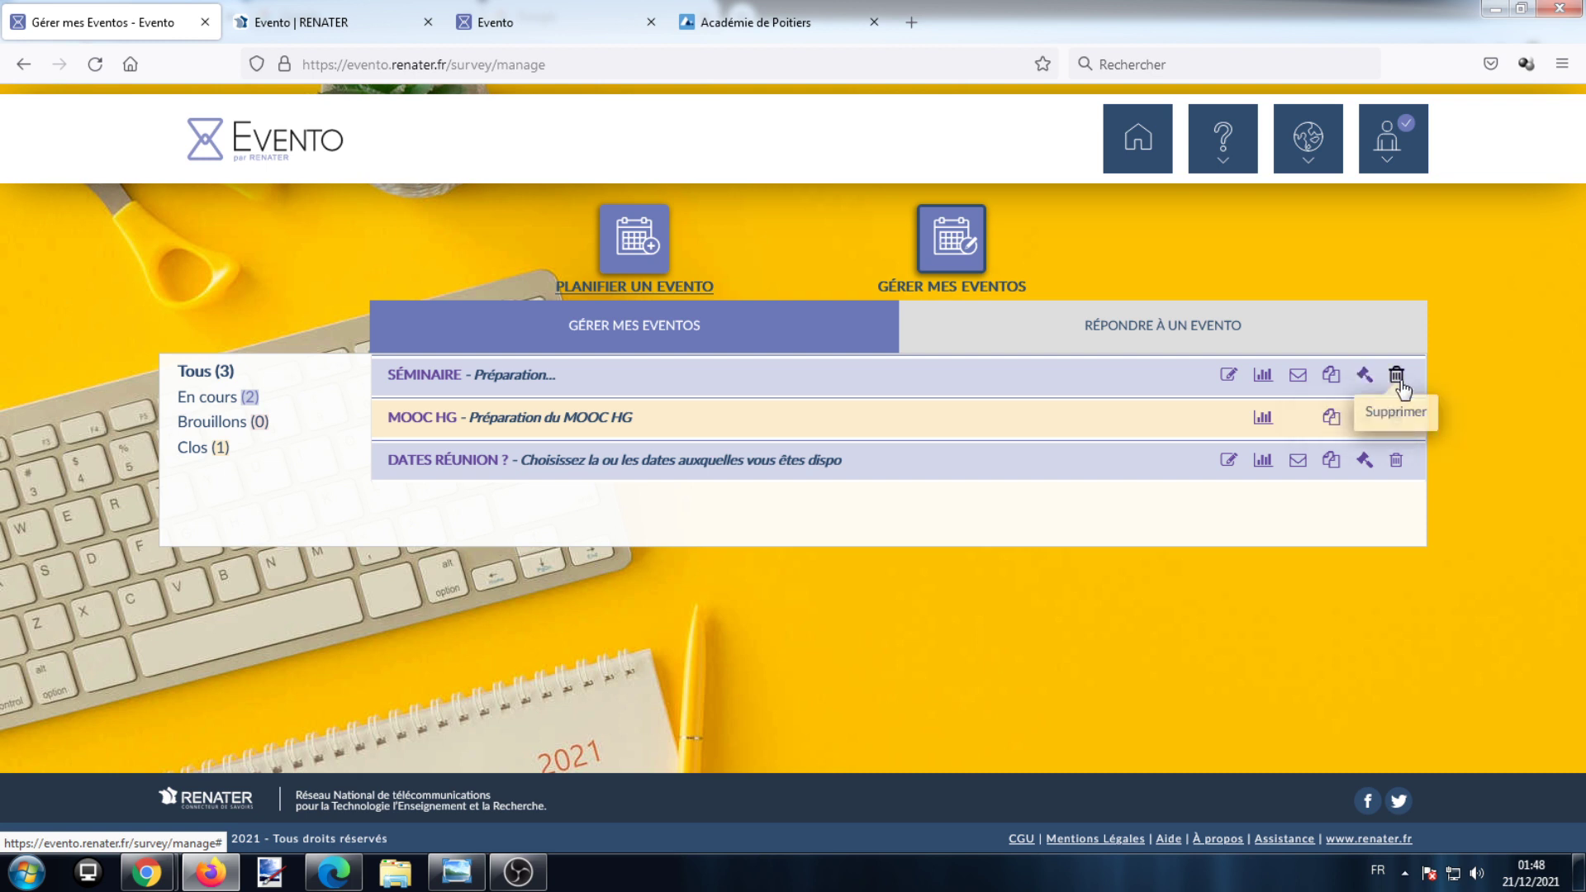
click(1262, 376)
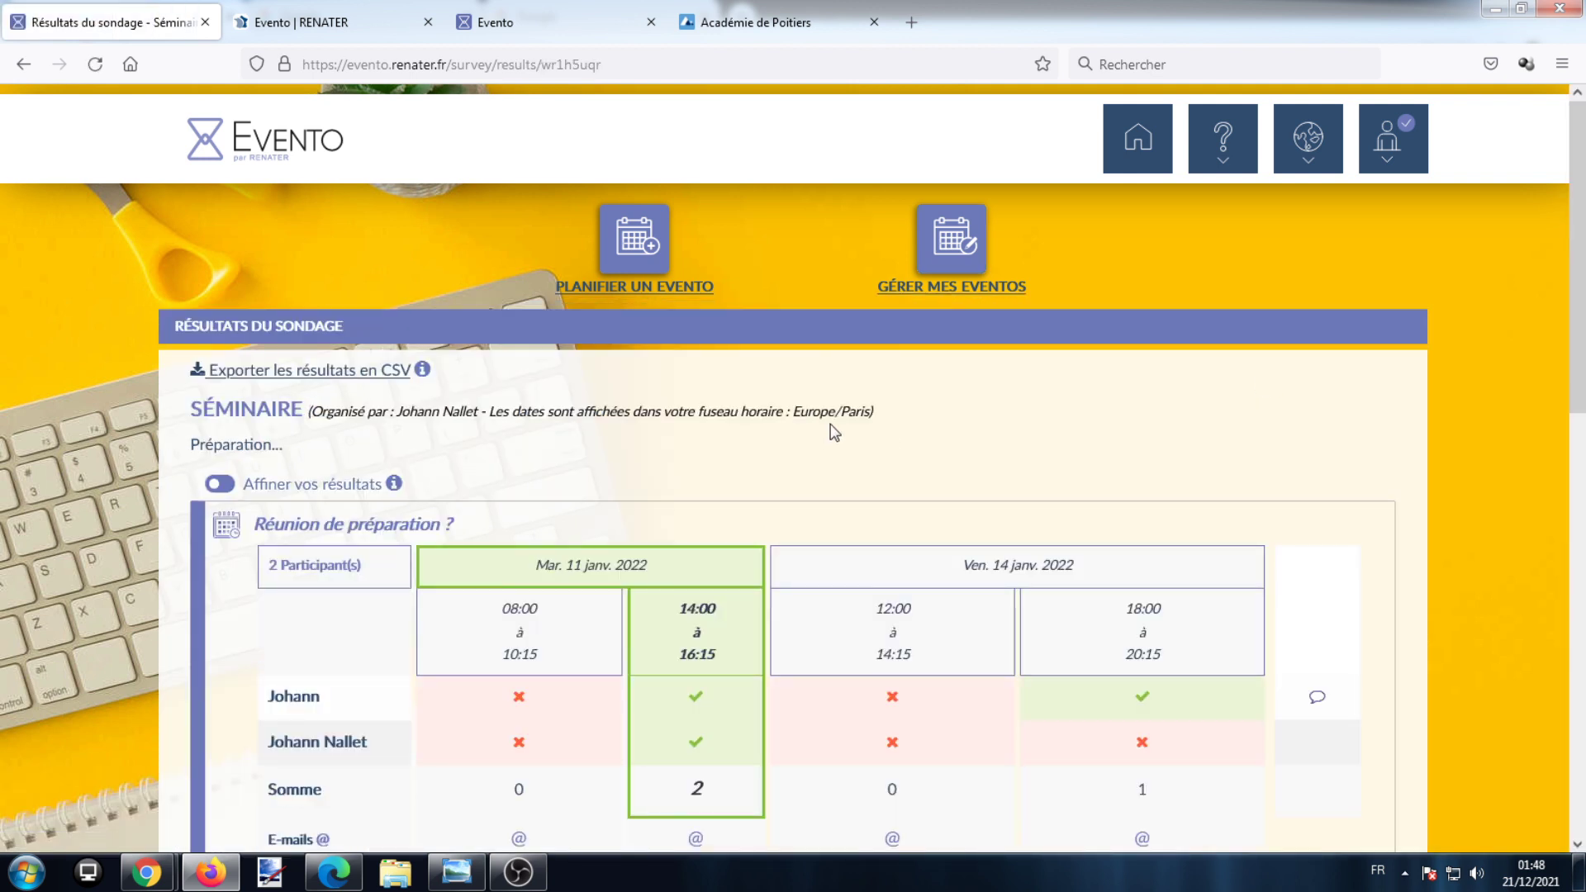
scroll(834, 432, down, 2)
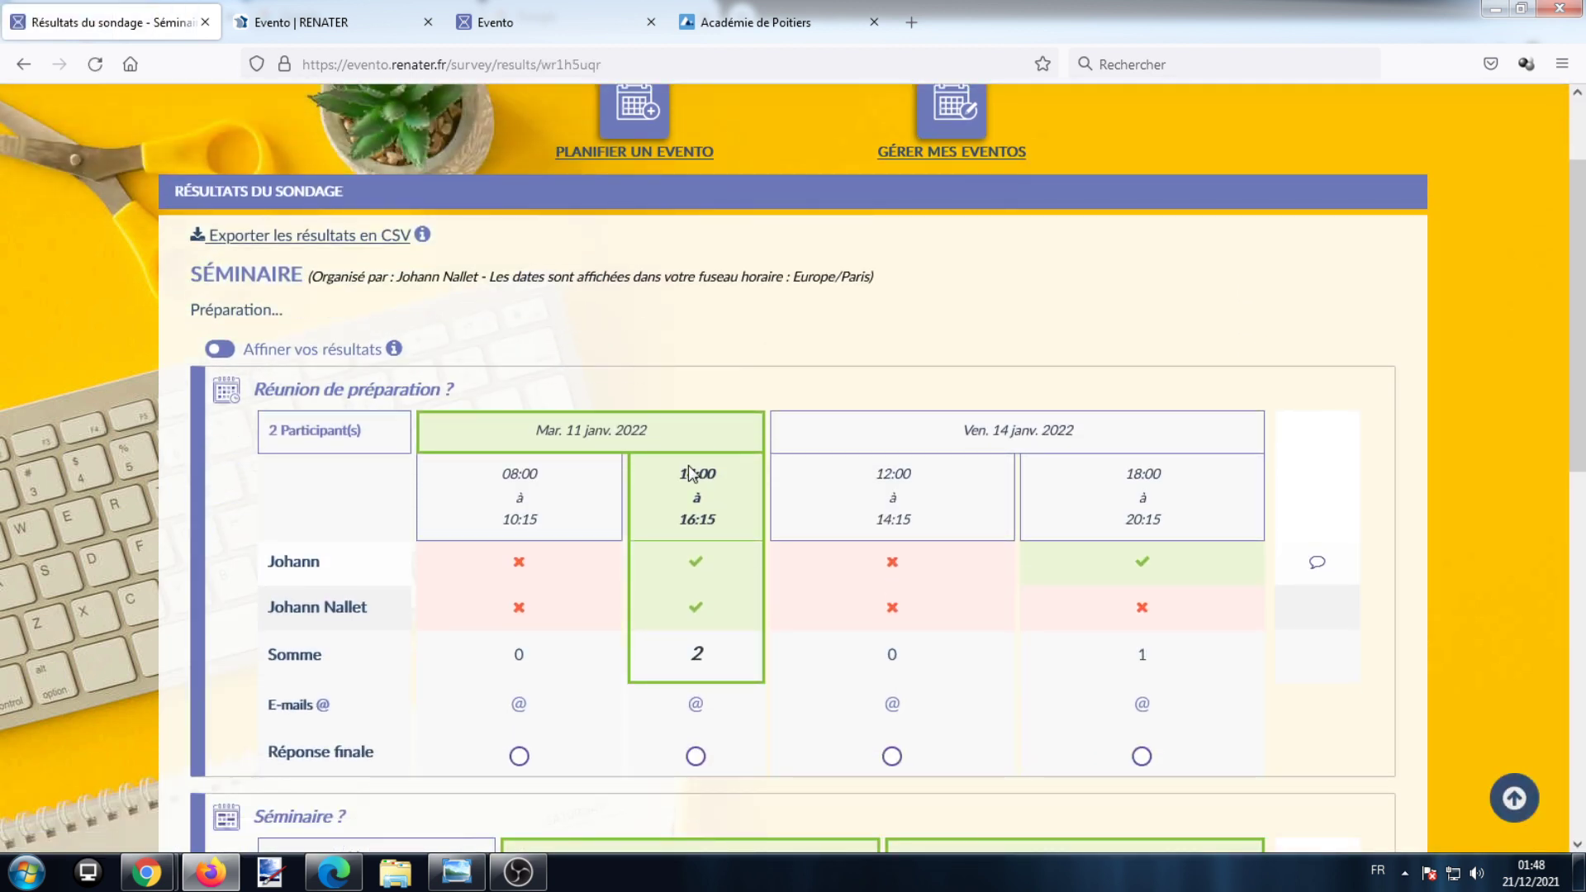
scroll(848, 556, down, 4)
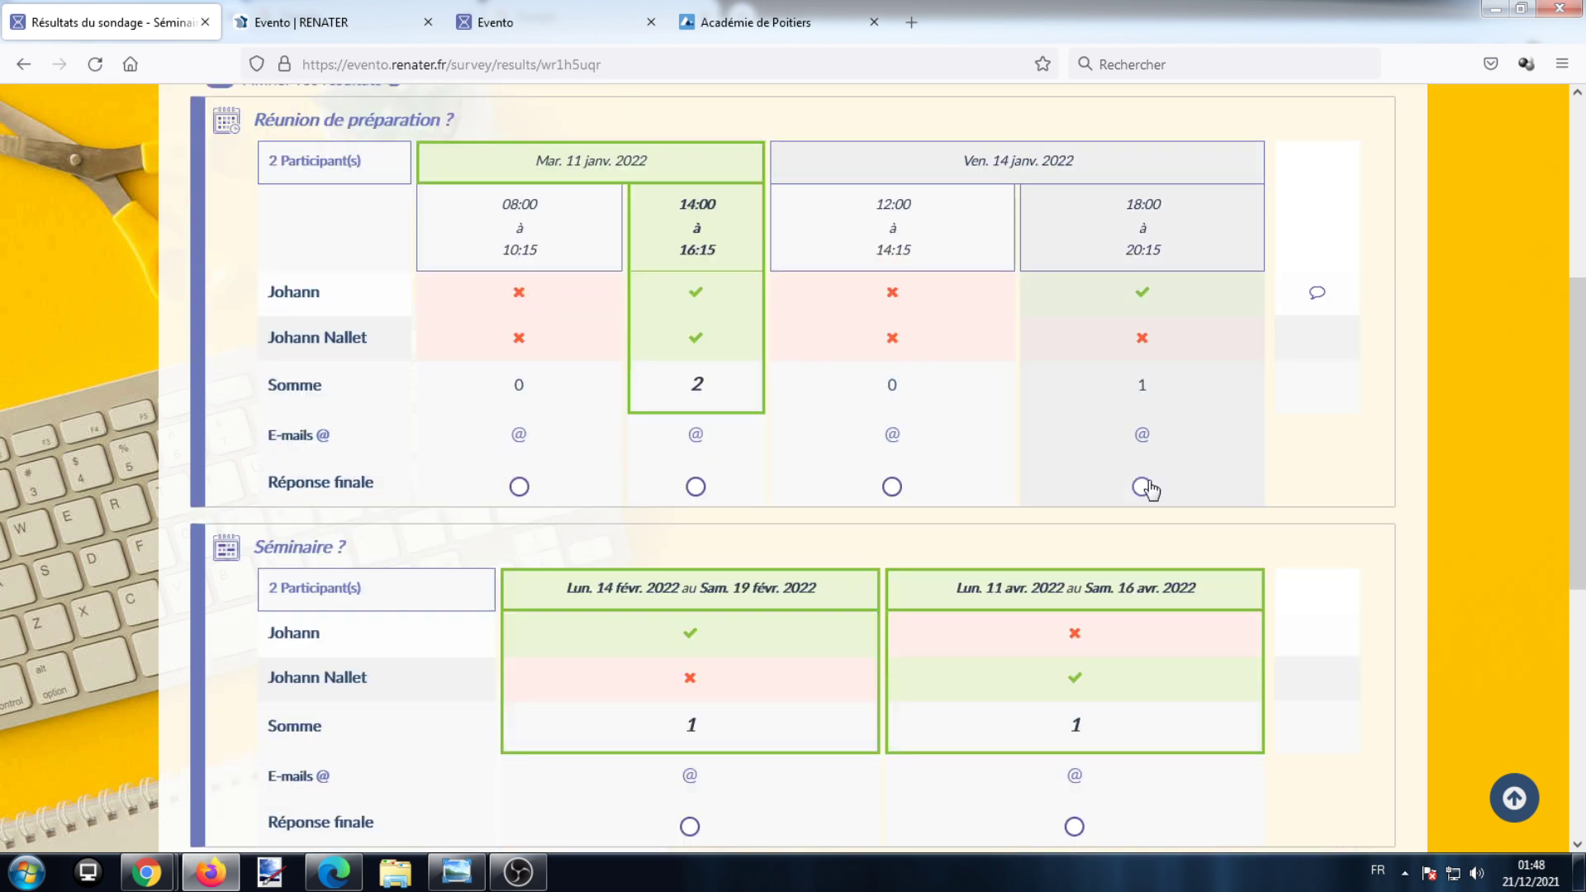
scroll(1148, 487, down, 8)
scroll(1027, 425, up, 10)
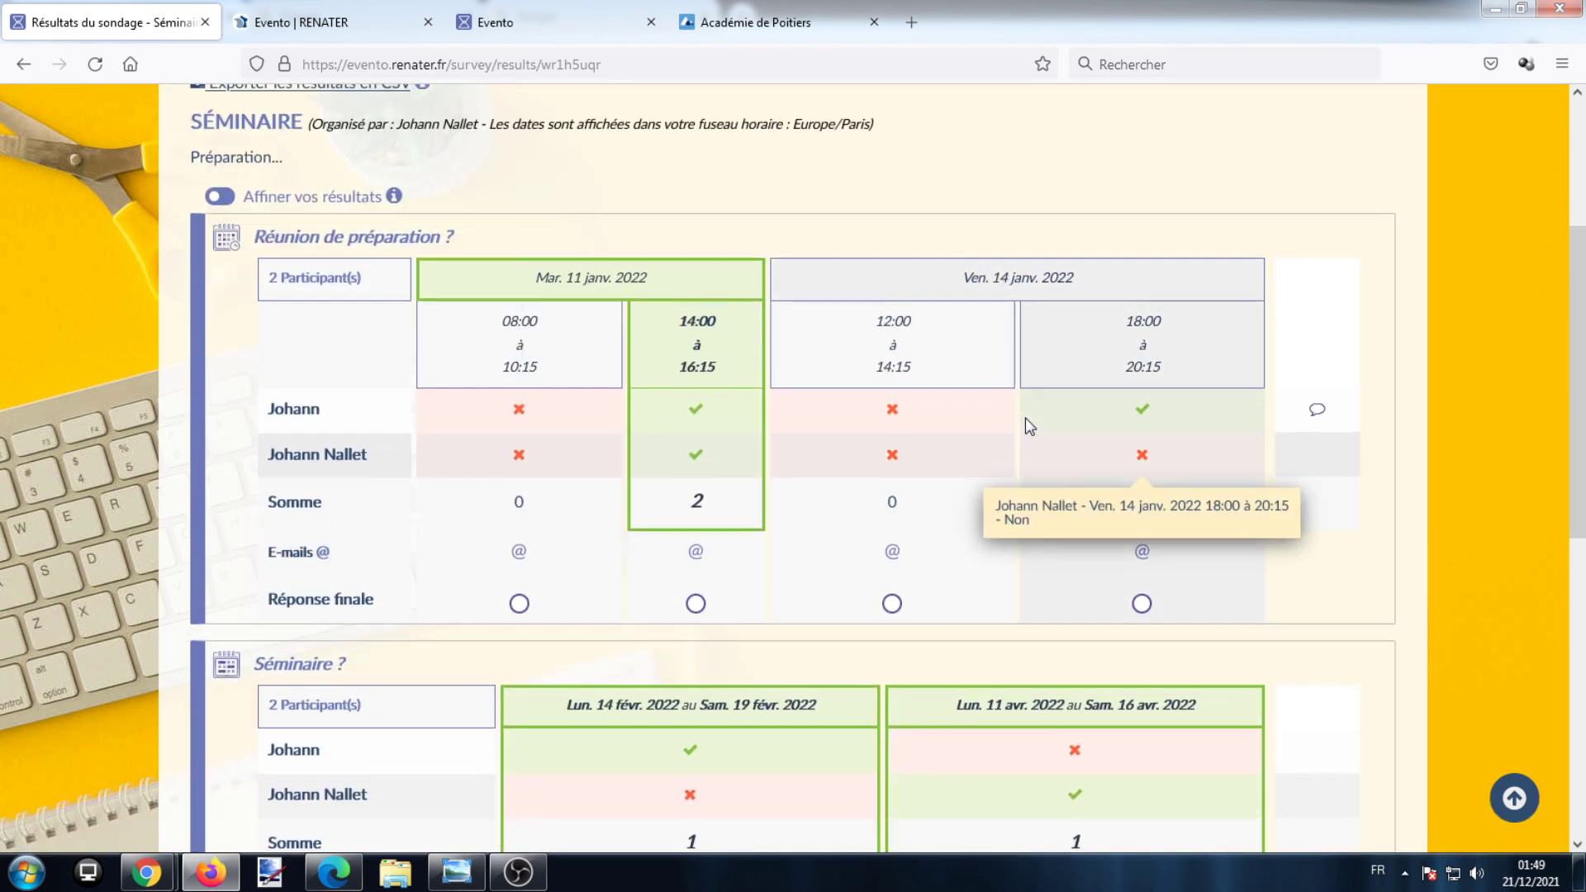
scroll(1008, 355, up, 1)
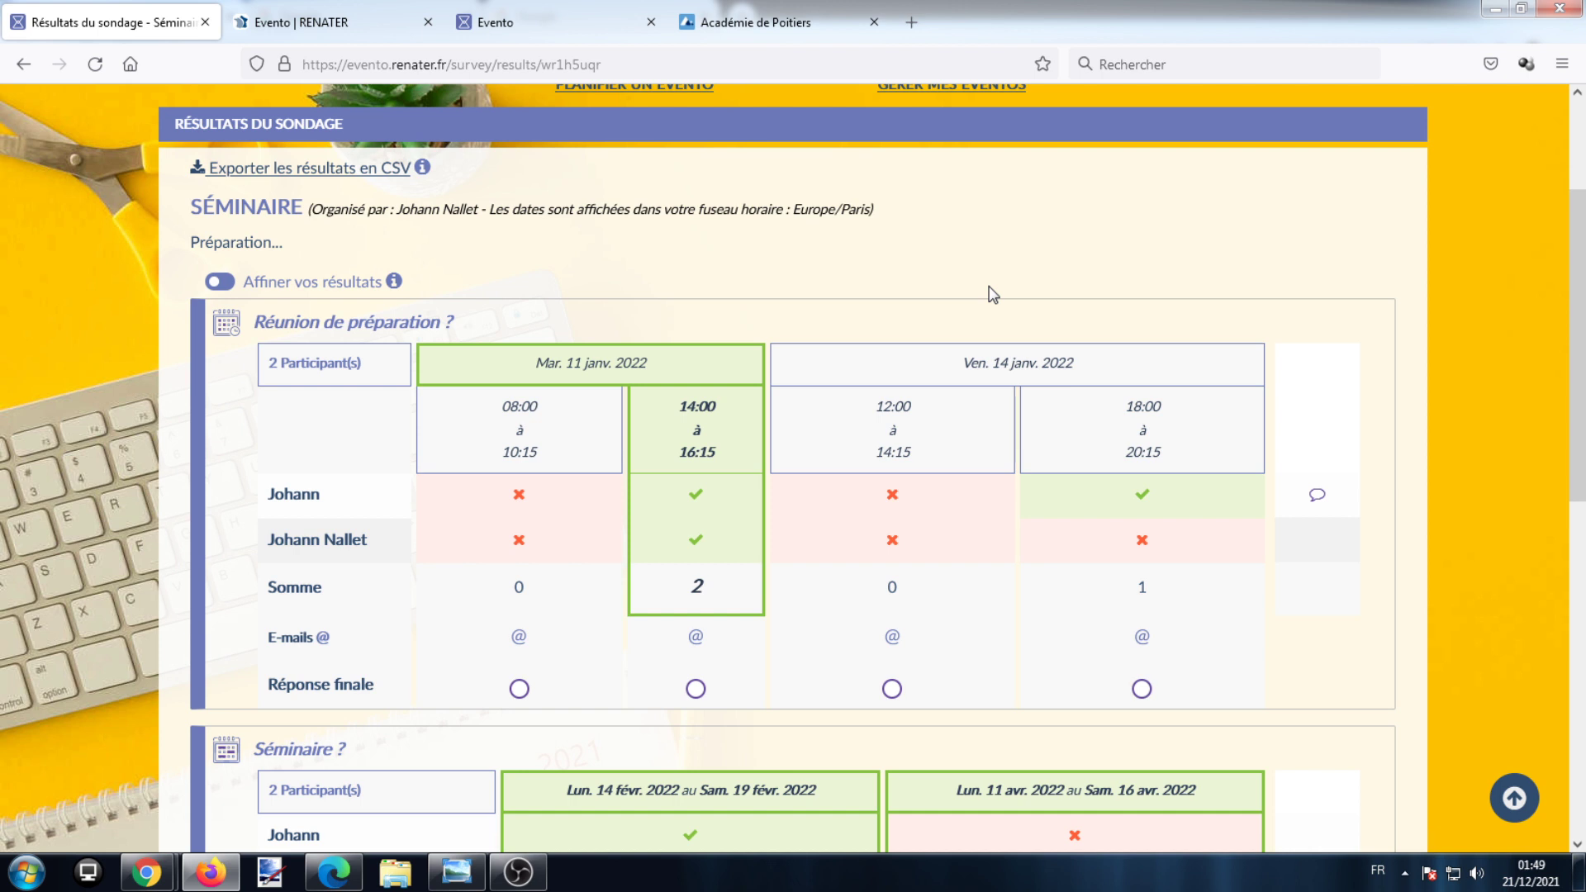
Select the final answers: 11 January 2022 14:00 to 16:15, the period 11 to 16 April 2022, and the Hybride form.
click(696, 688)
scroll(752, 661, down, 1)
scroll(752, 647, down, 3)
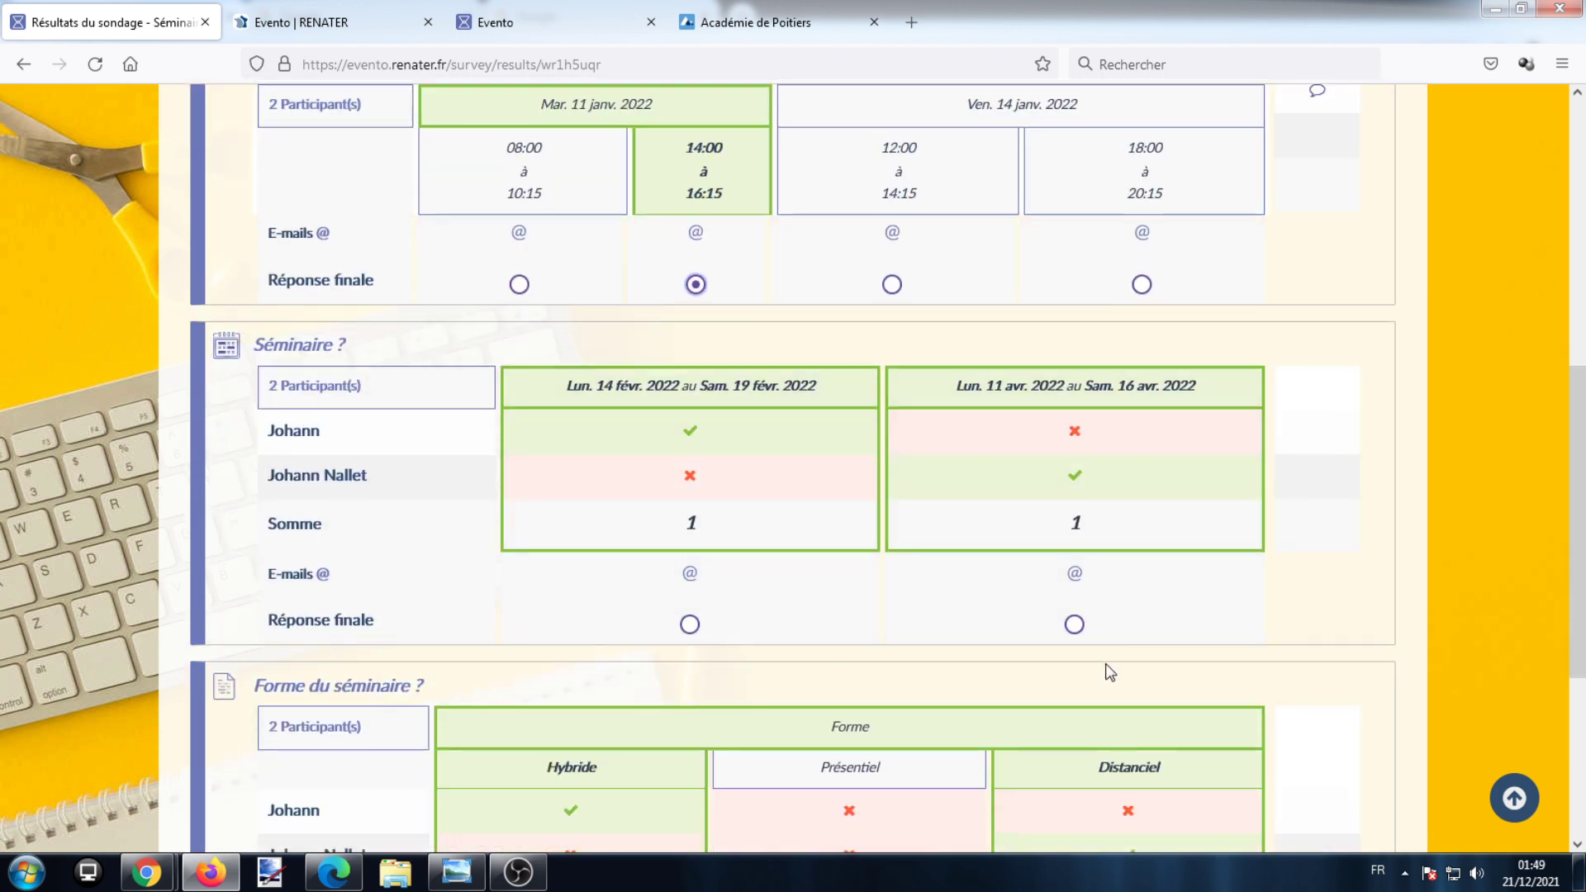
click(1074, 628)
scroll(1065, 627, down, 1)
scroll(1060, 625, down, 2)
click(570, 735)
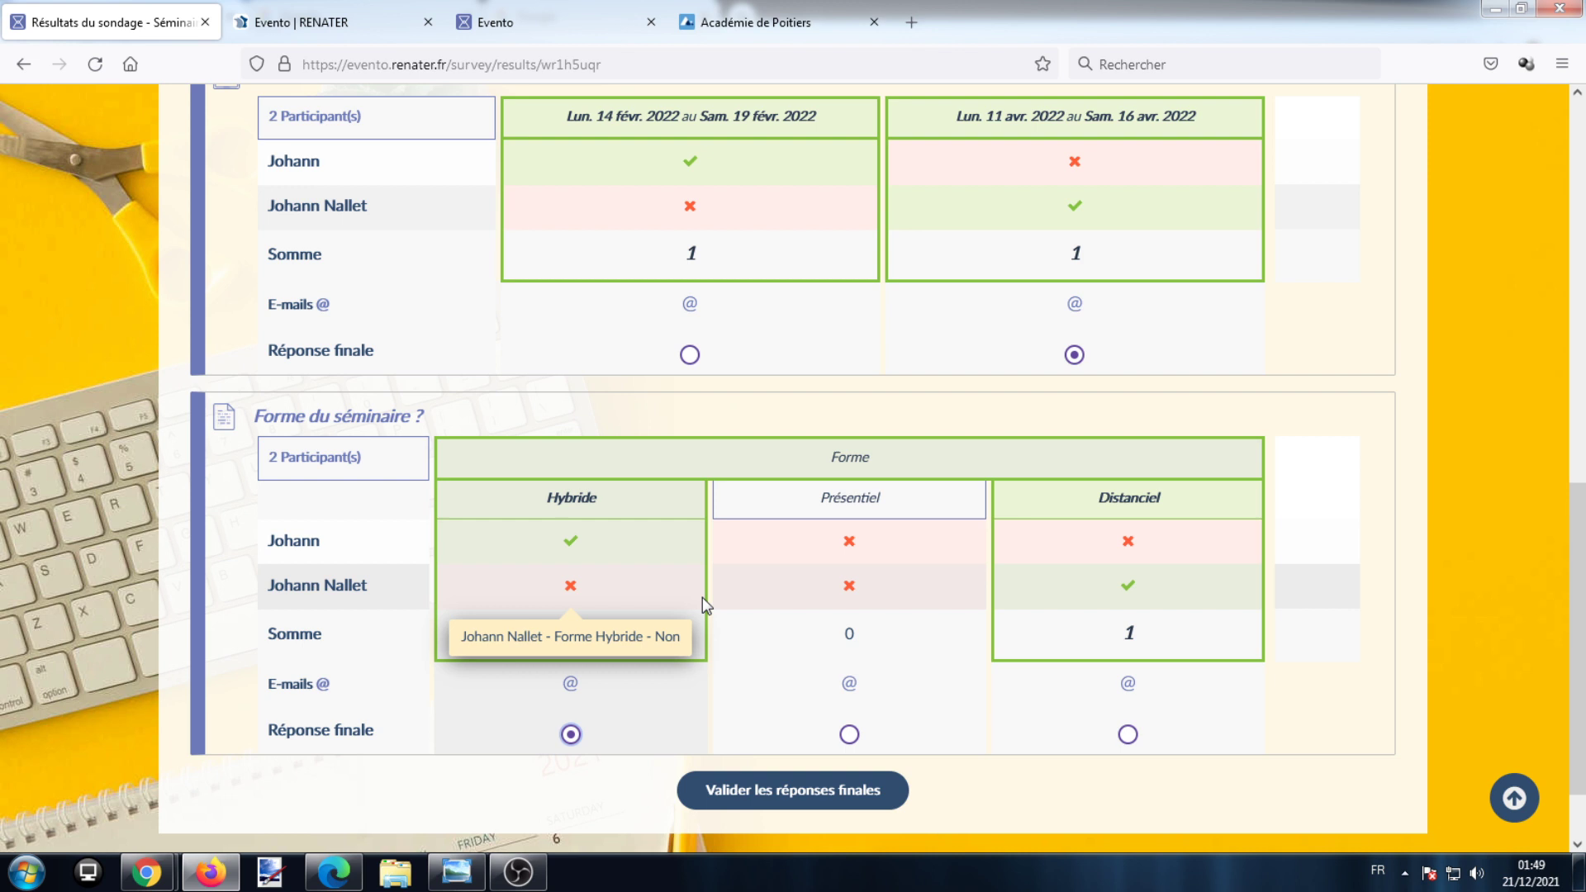
Validate the final answers and confirm closing the poll.
click(826, 794)
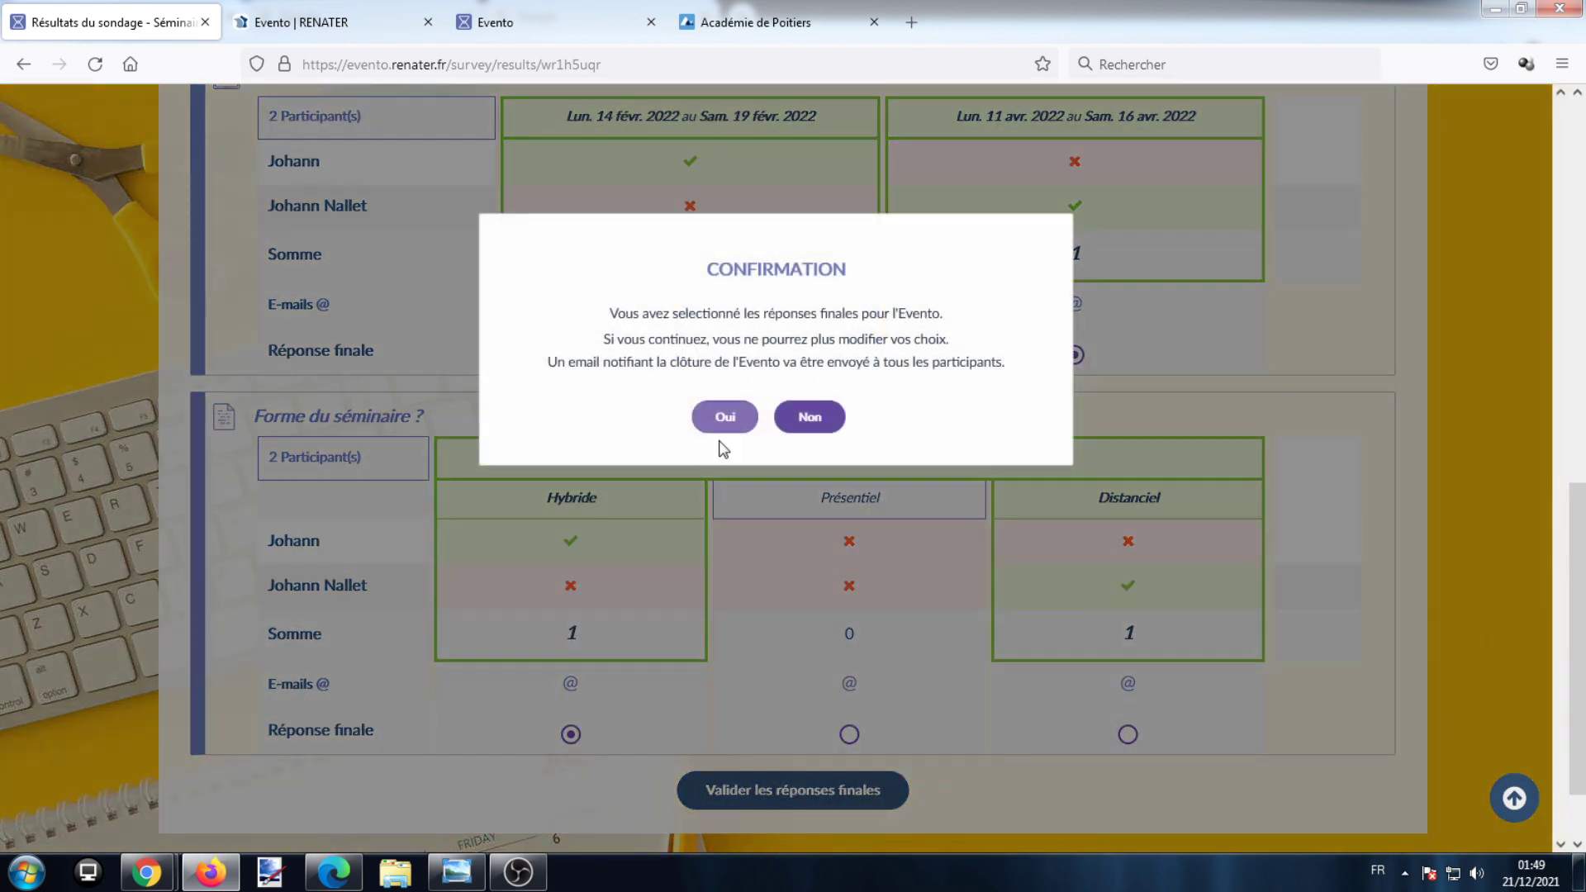
click(728, 421)
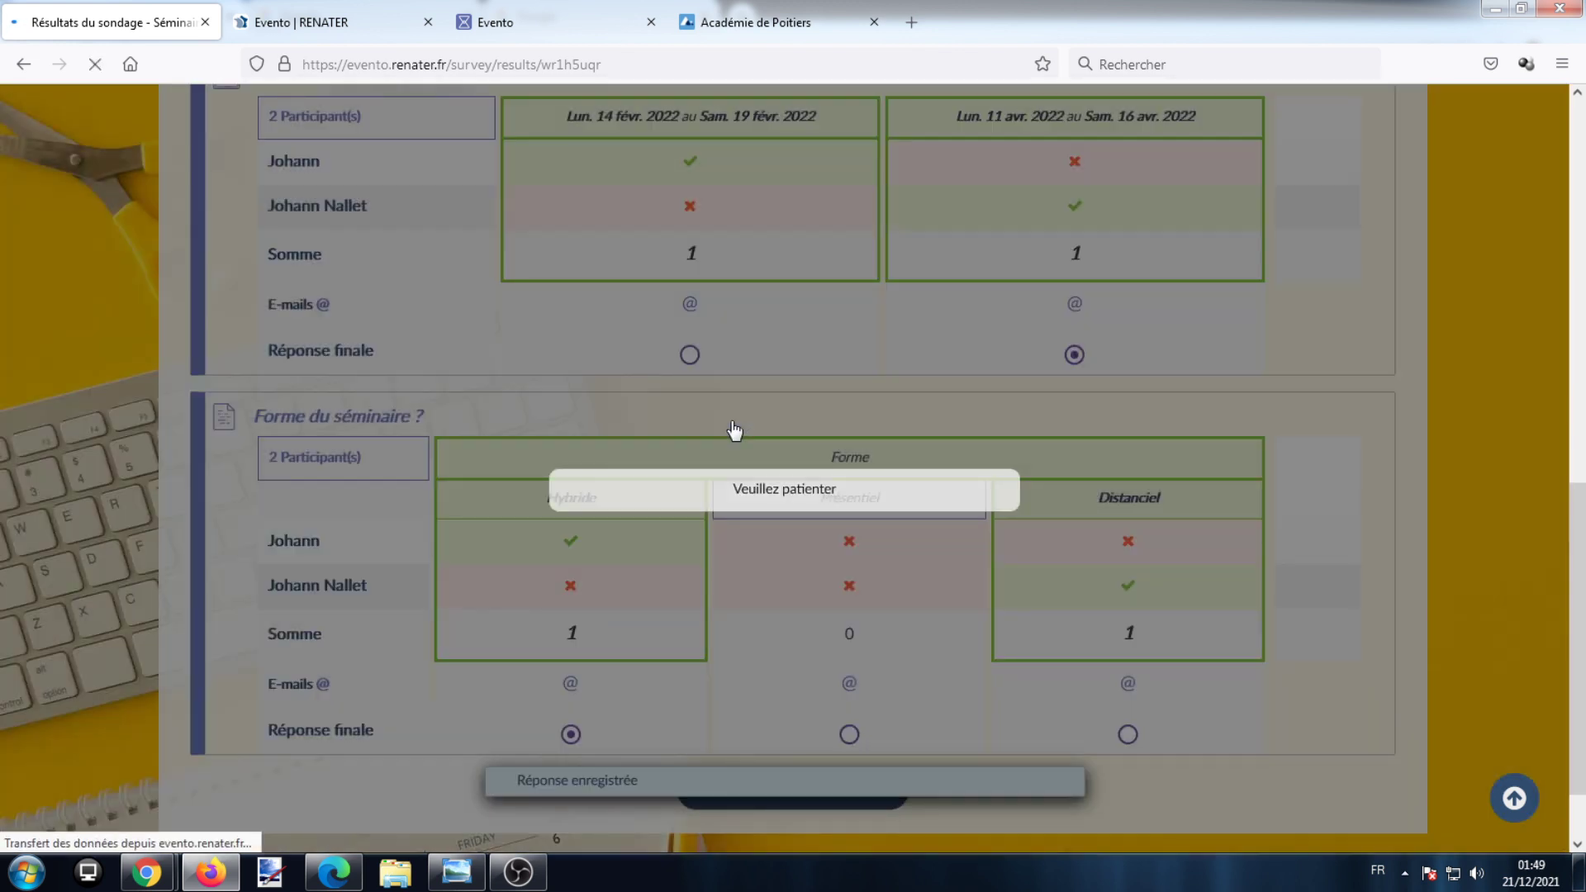
scroll(725, 427, up, 3)
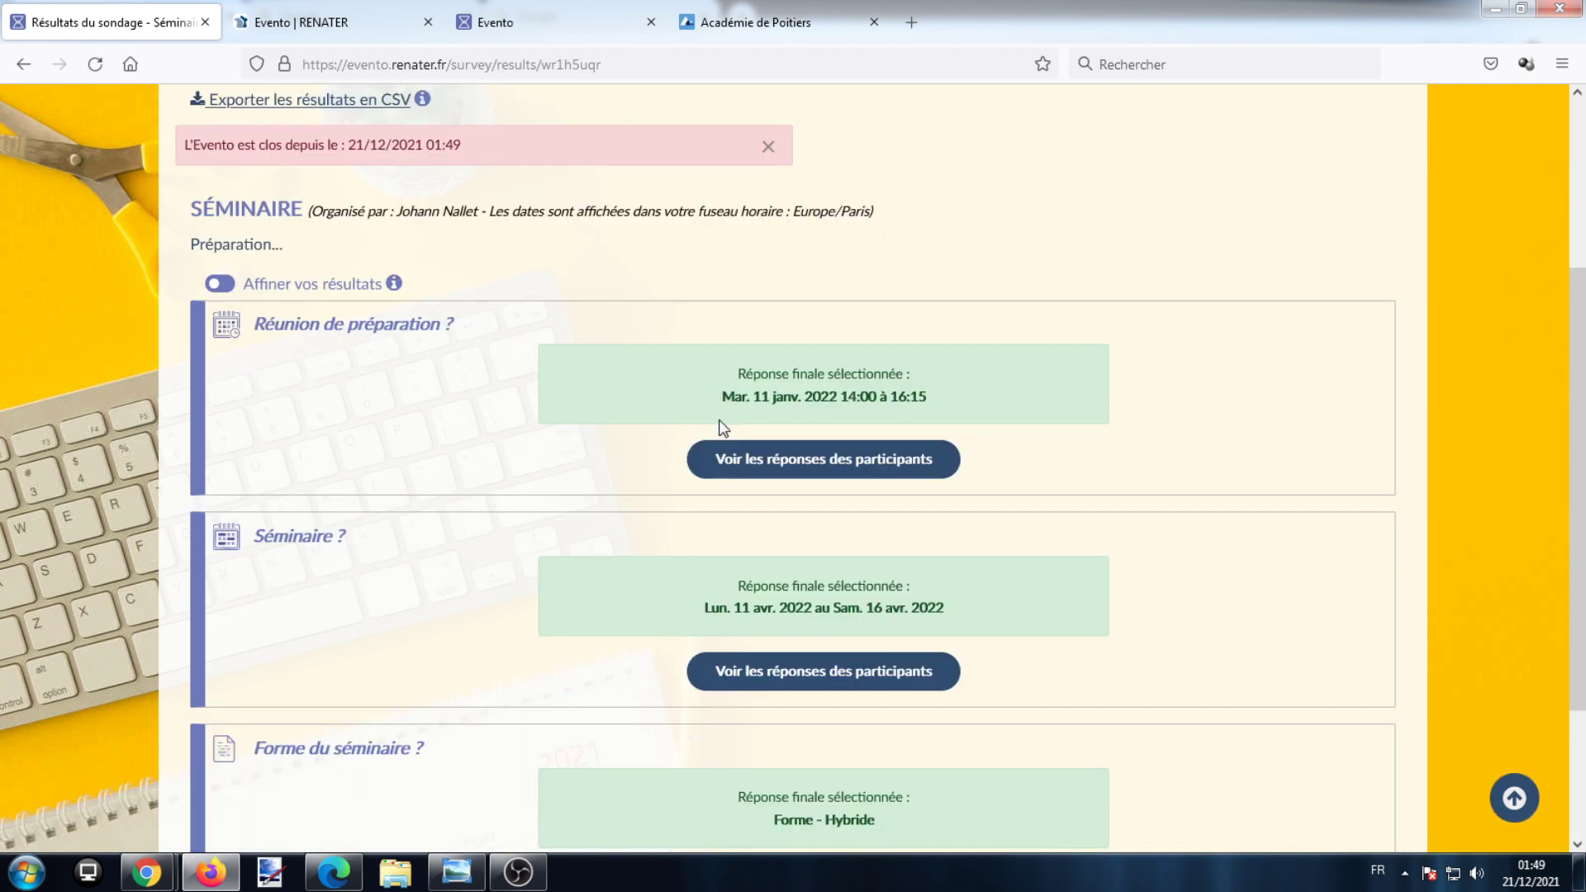
Switch to Edge, load the Séminaire poll's participation link, open its results and review the final answers as a participant.
click(334, 872)
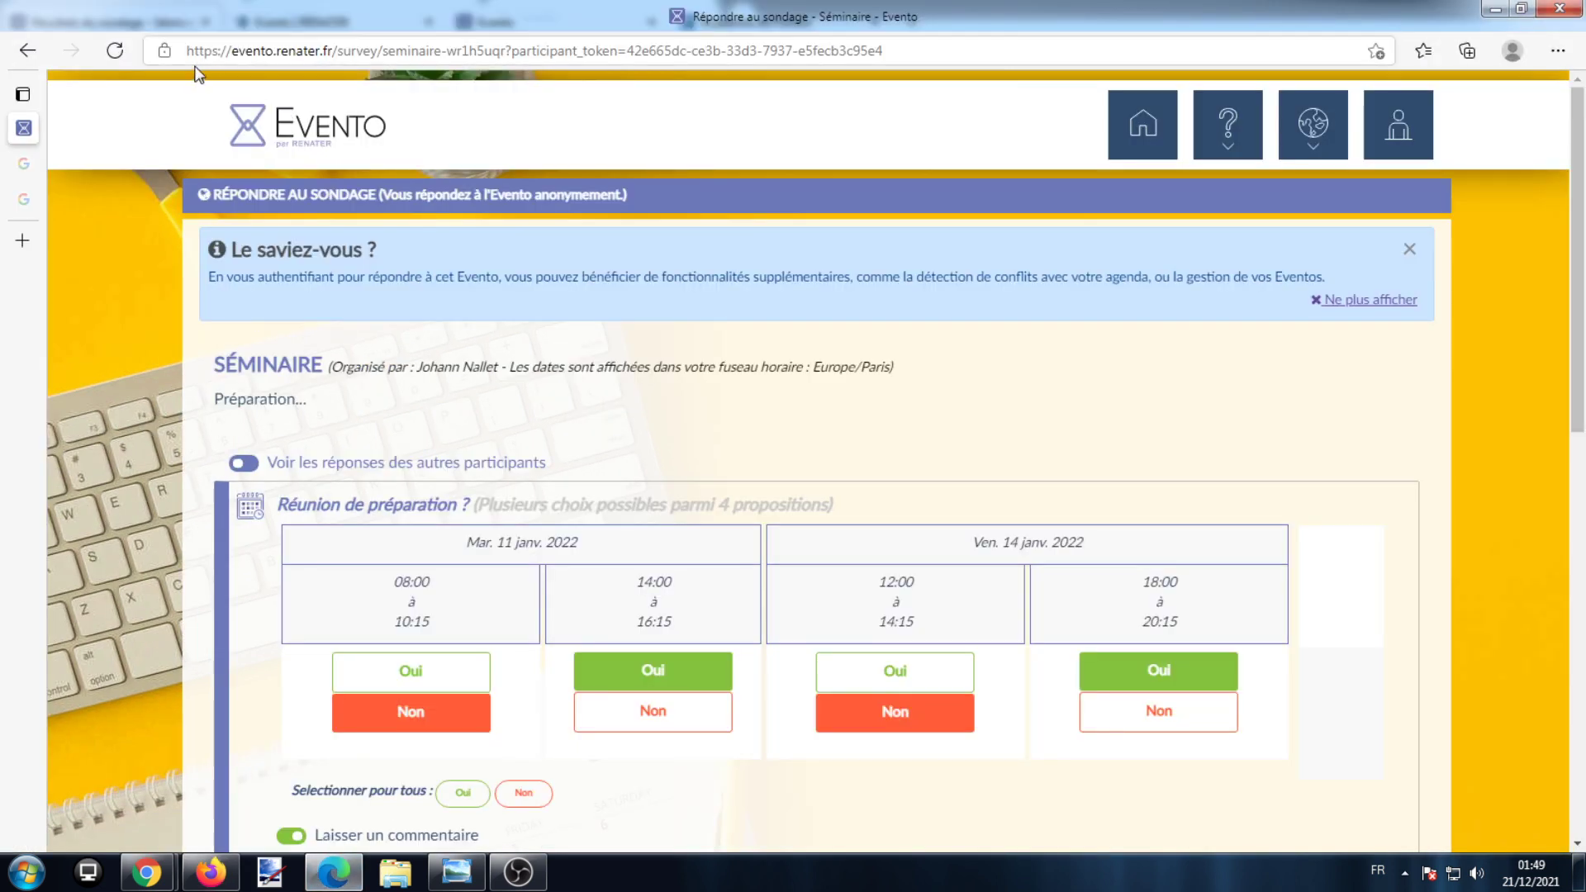
click(285, 55)
right_click(287, 53)
click(353, 198)
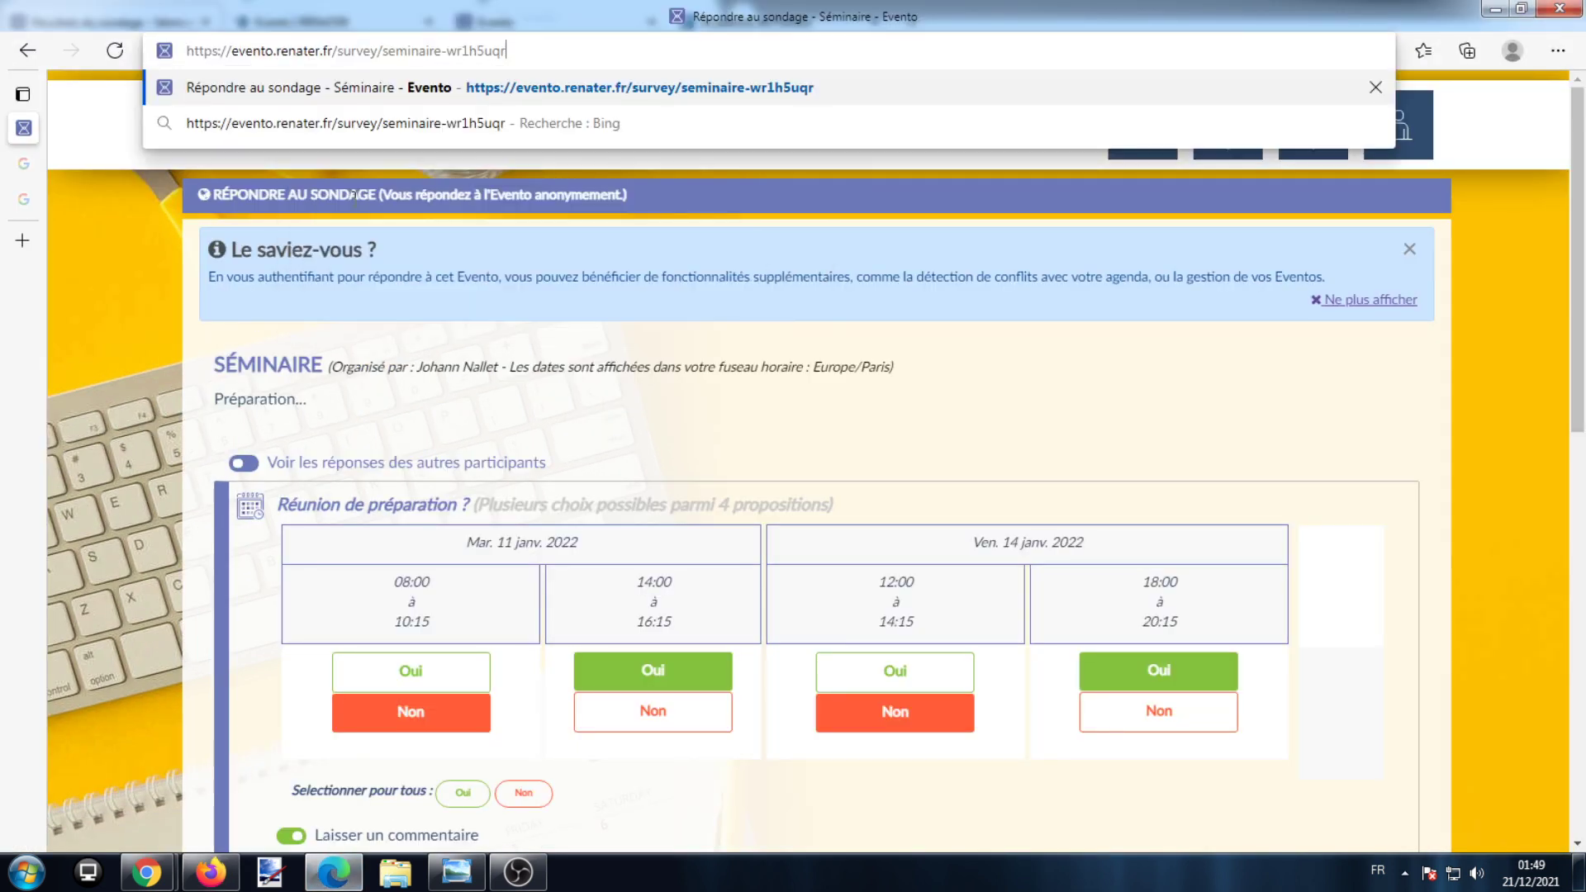
key(Return)
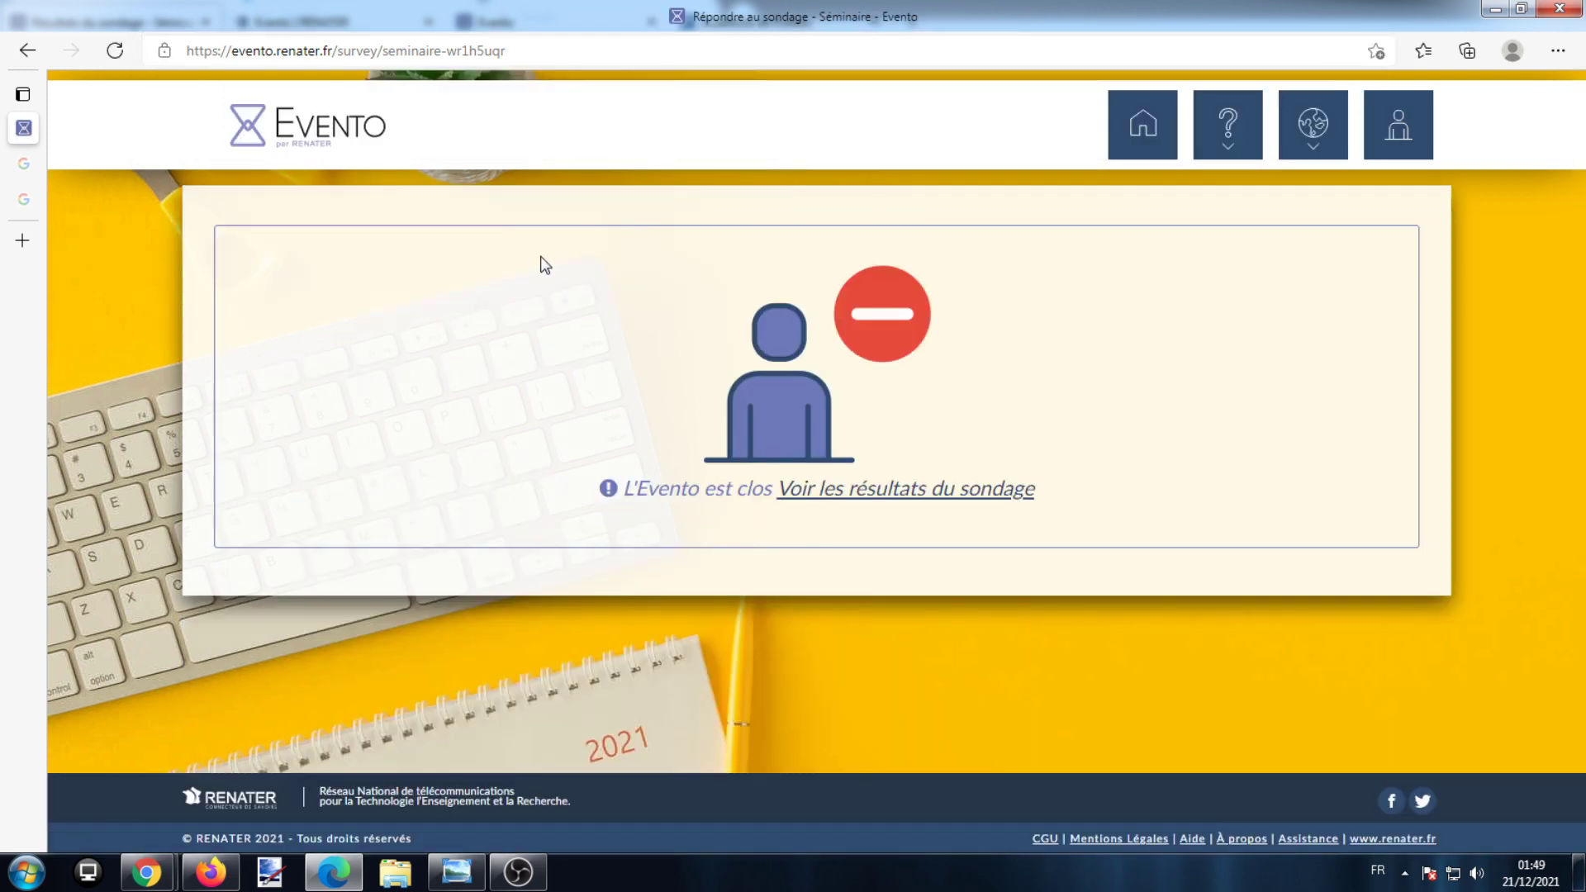
click(871, 502)
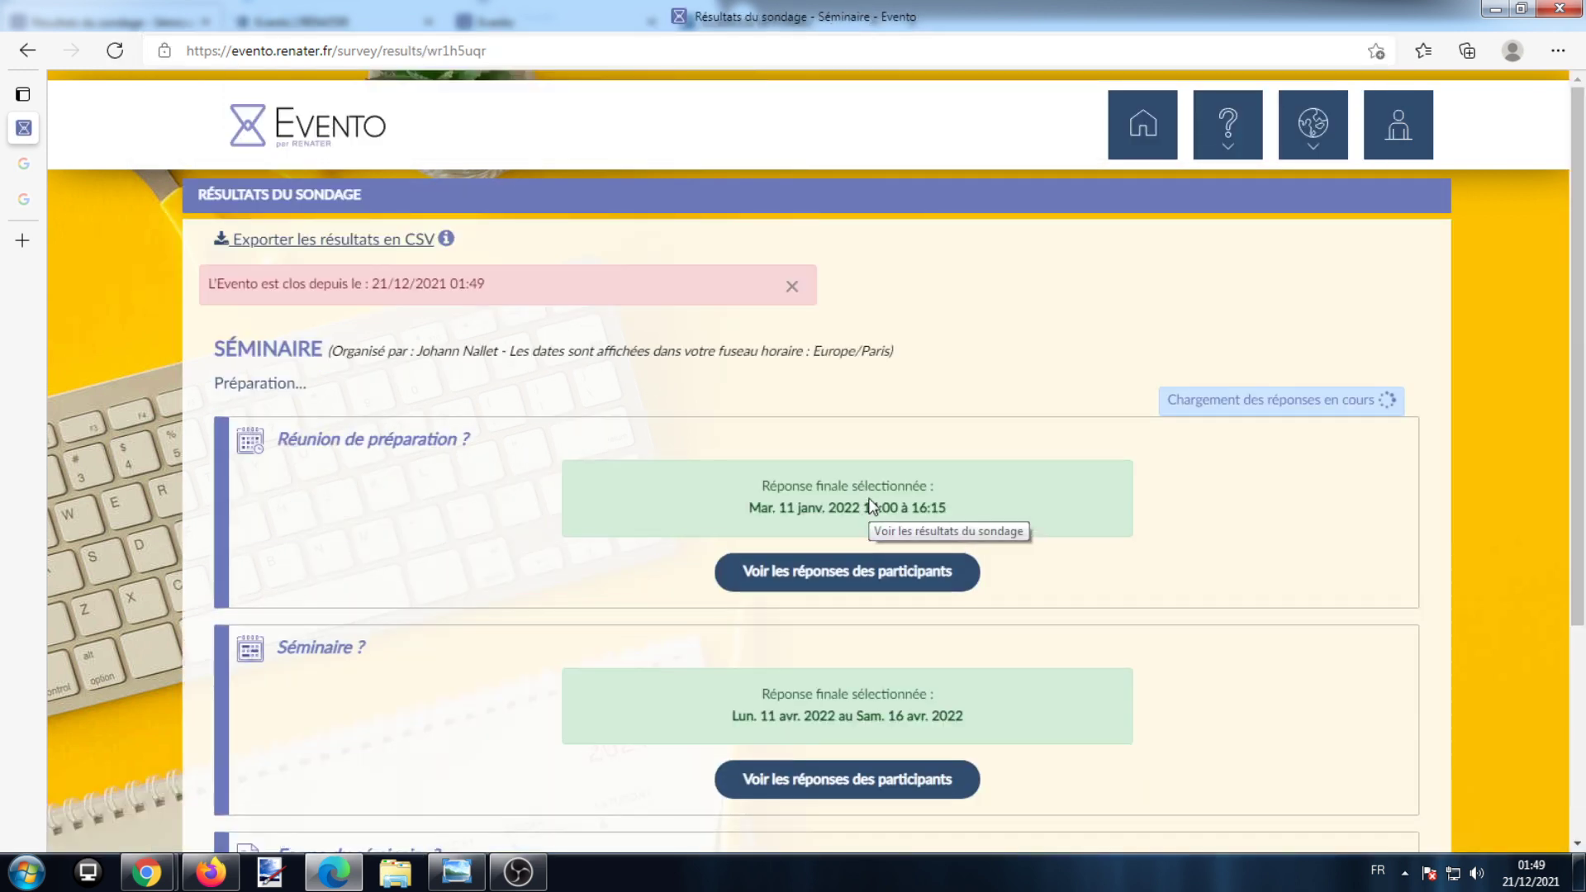
scroll(864, 323, down, 4)
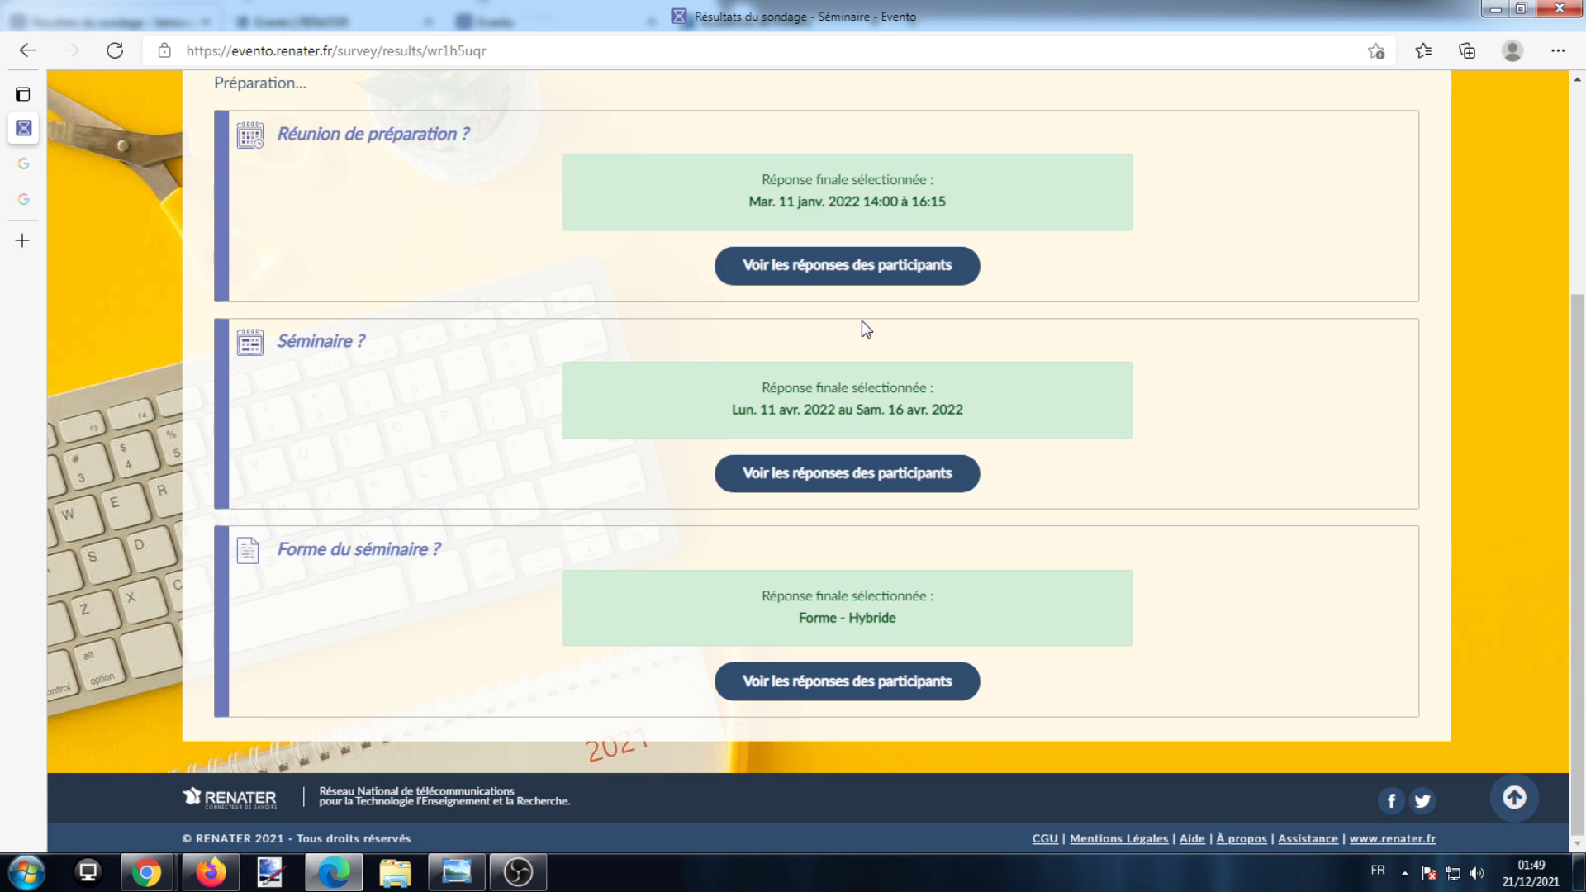
scroll(861, 321, up, 4)
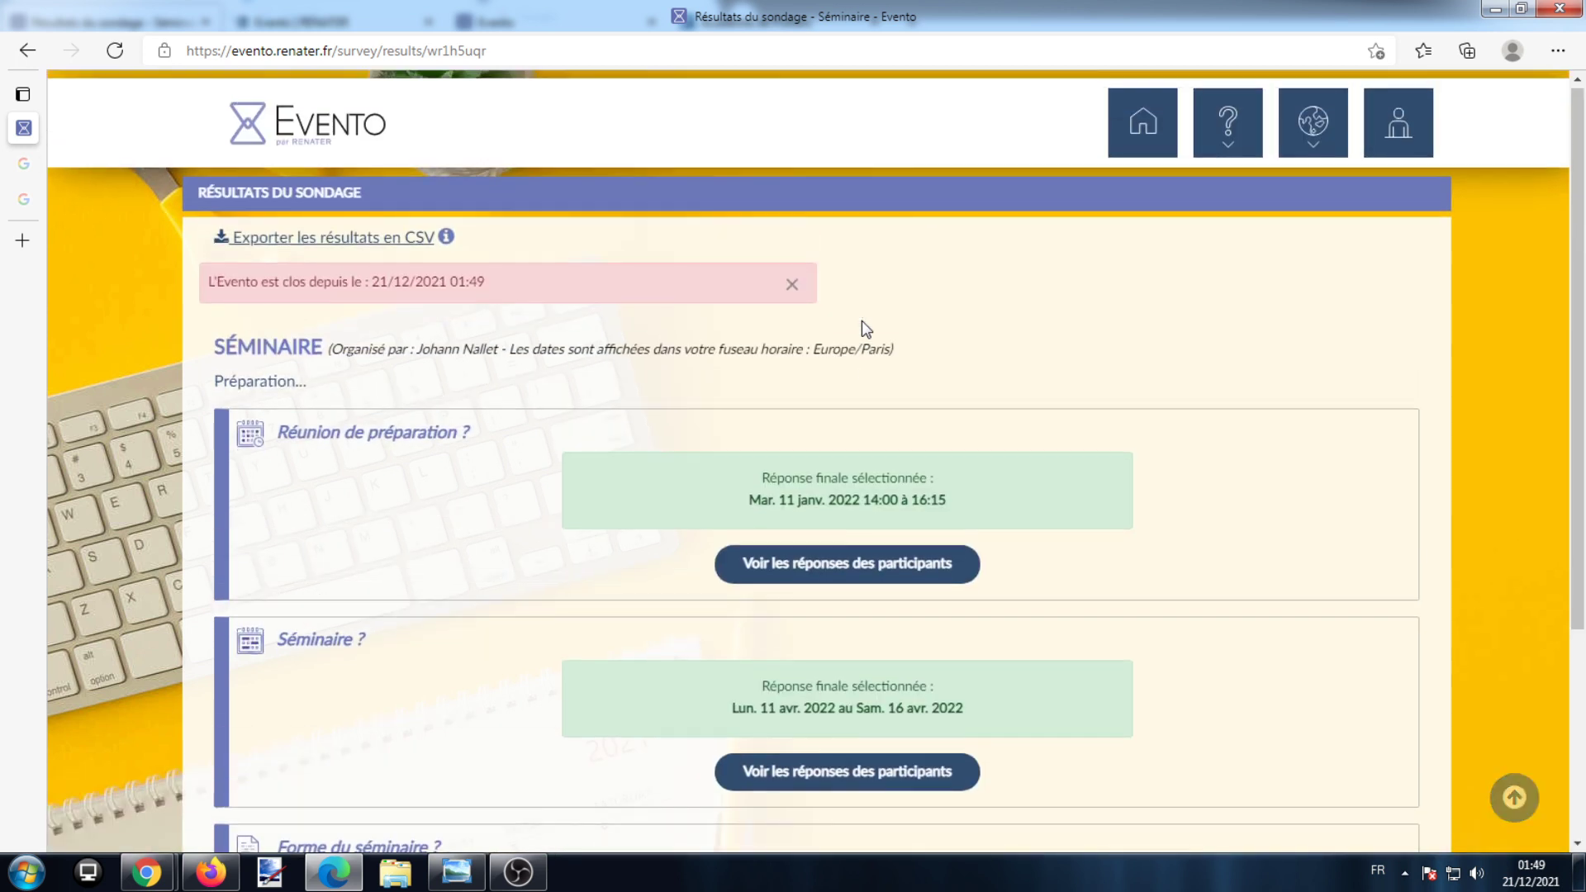
Switch back to Firefox, start planning a new Evento and title it "RDV parents profs".
click(211, 873)
scroll(737, 356, up, 4)
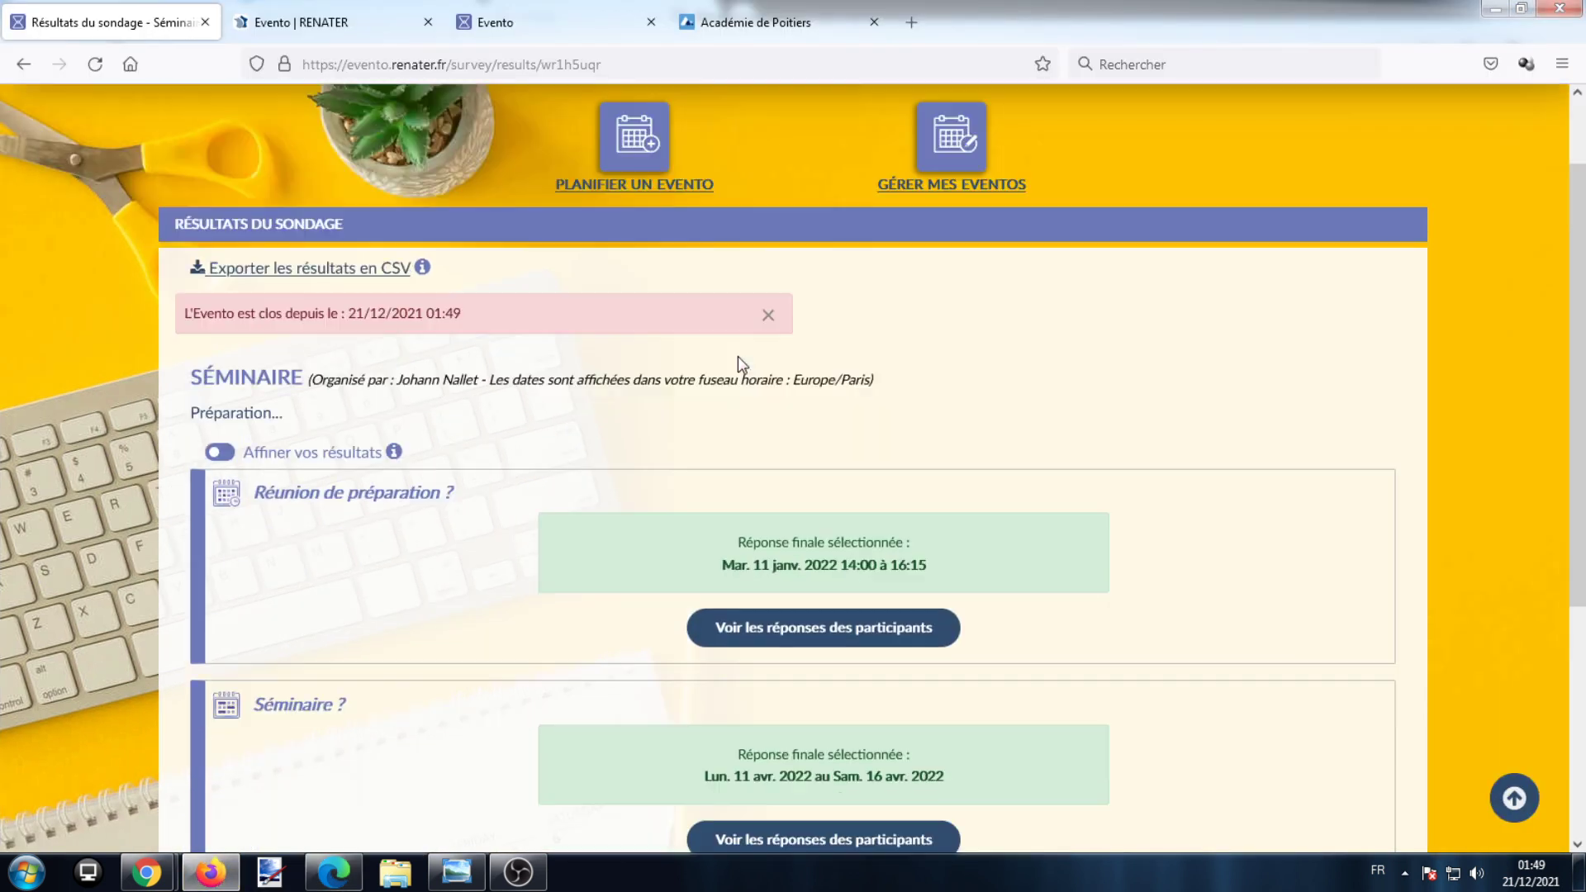
click(633, 246)
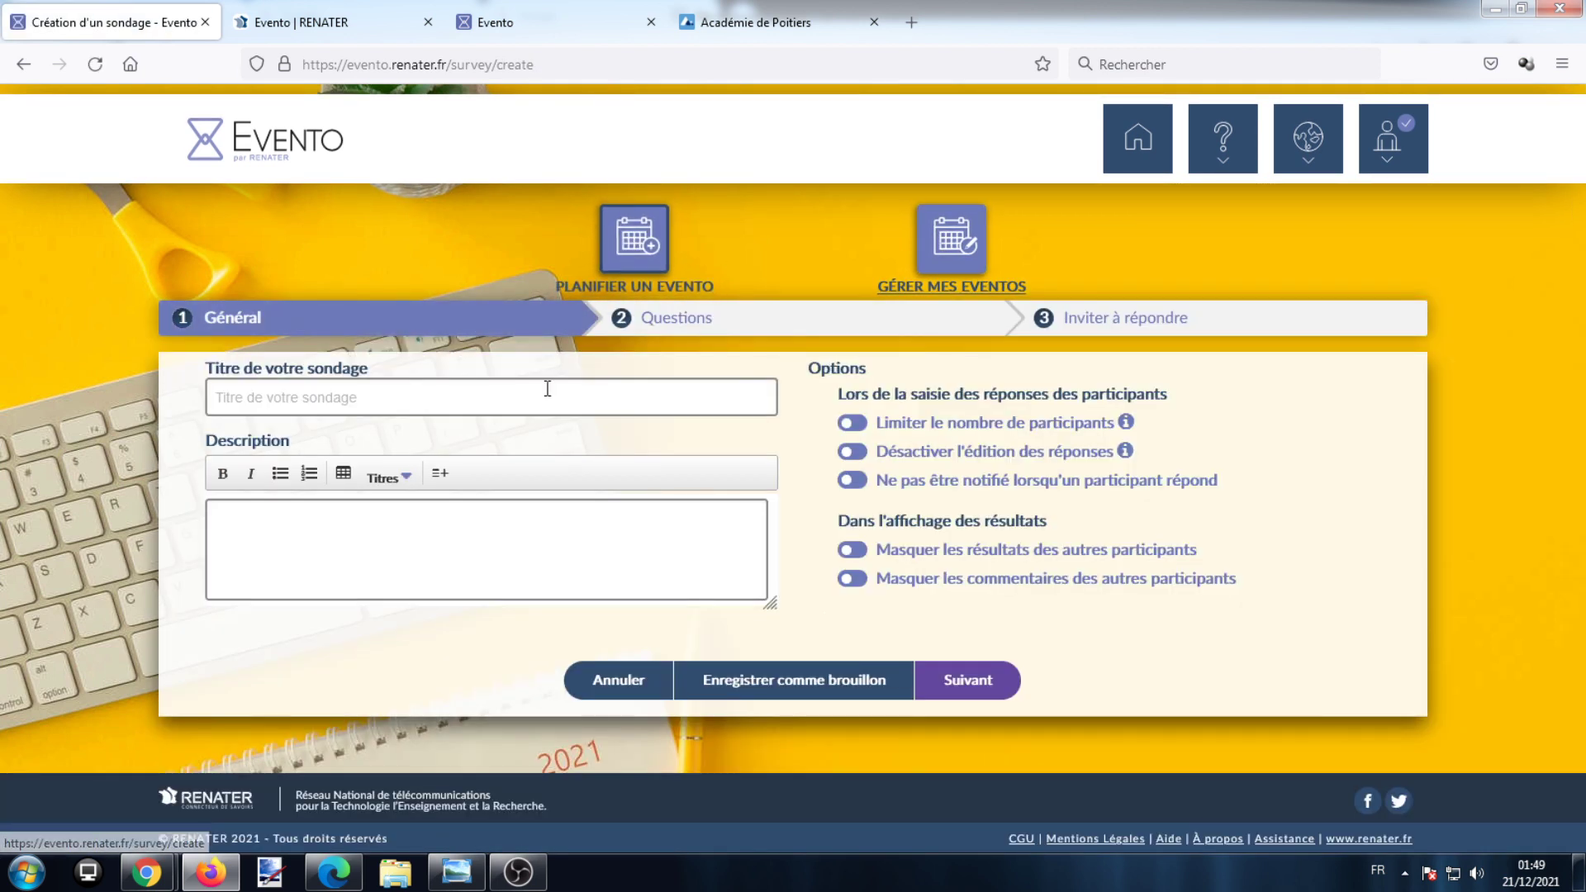
click(548, 388)
text(RDV)
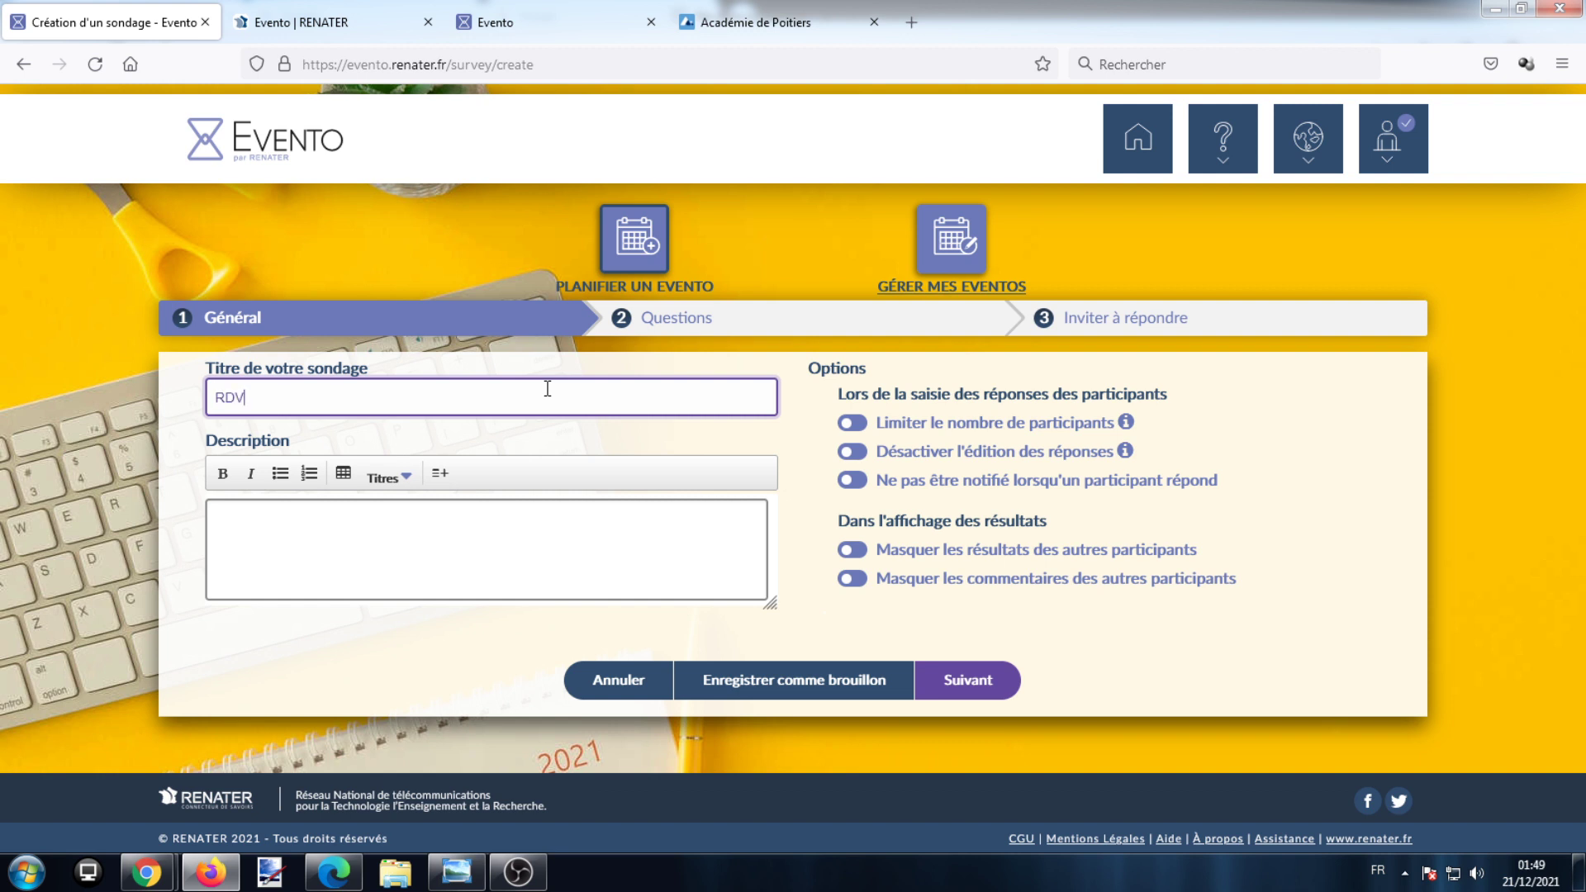
text( parents profs)
Turn off response notifications, hide other participants' results and comments, and continue to the questions stage.
click(863, 494)
click(862, 491)
click(870, 551)
click(863, 581)
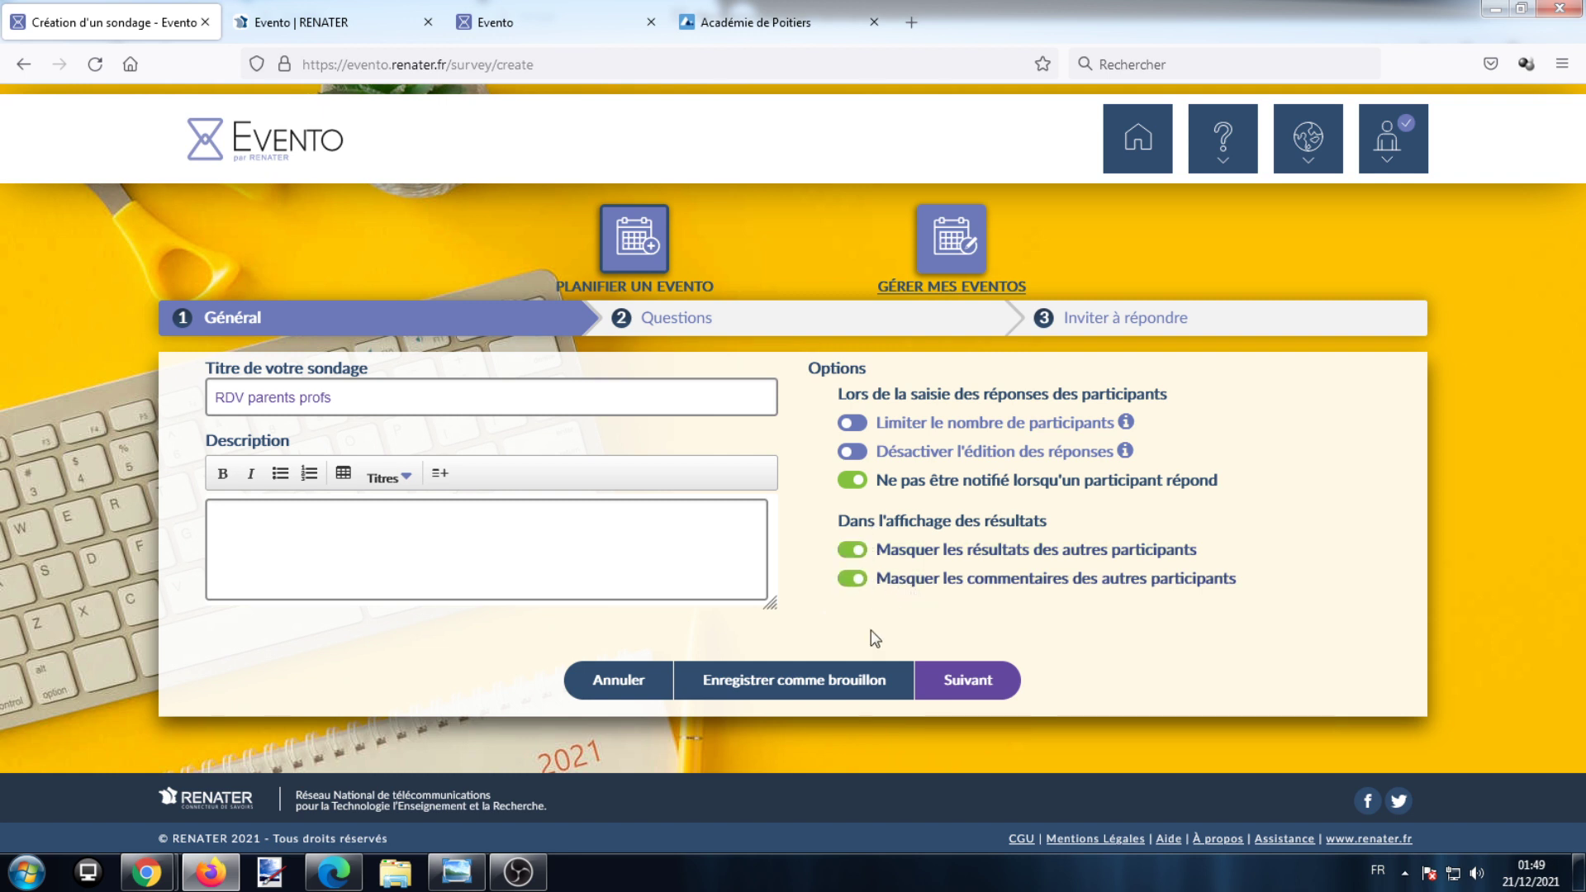
click(980, 696)
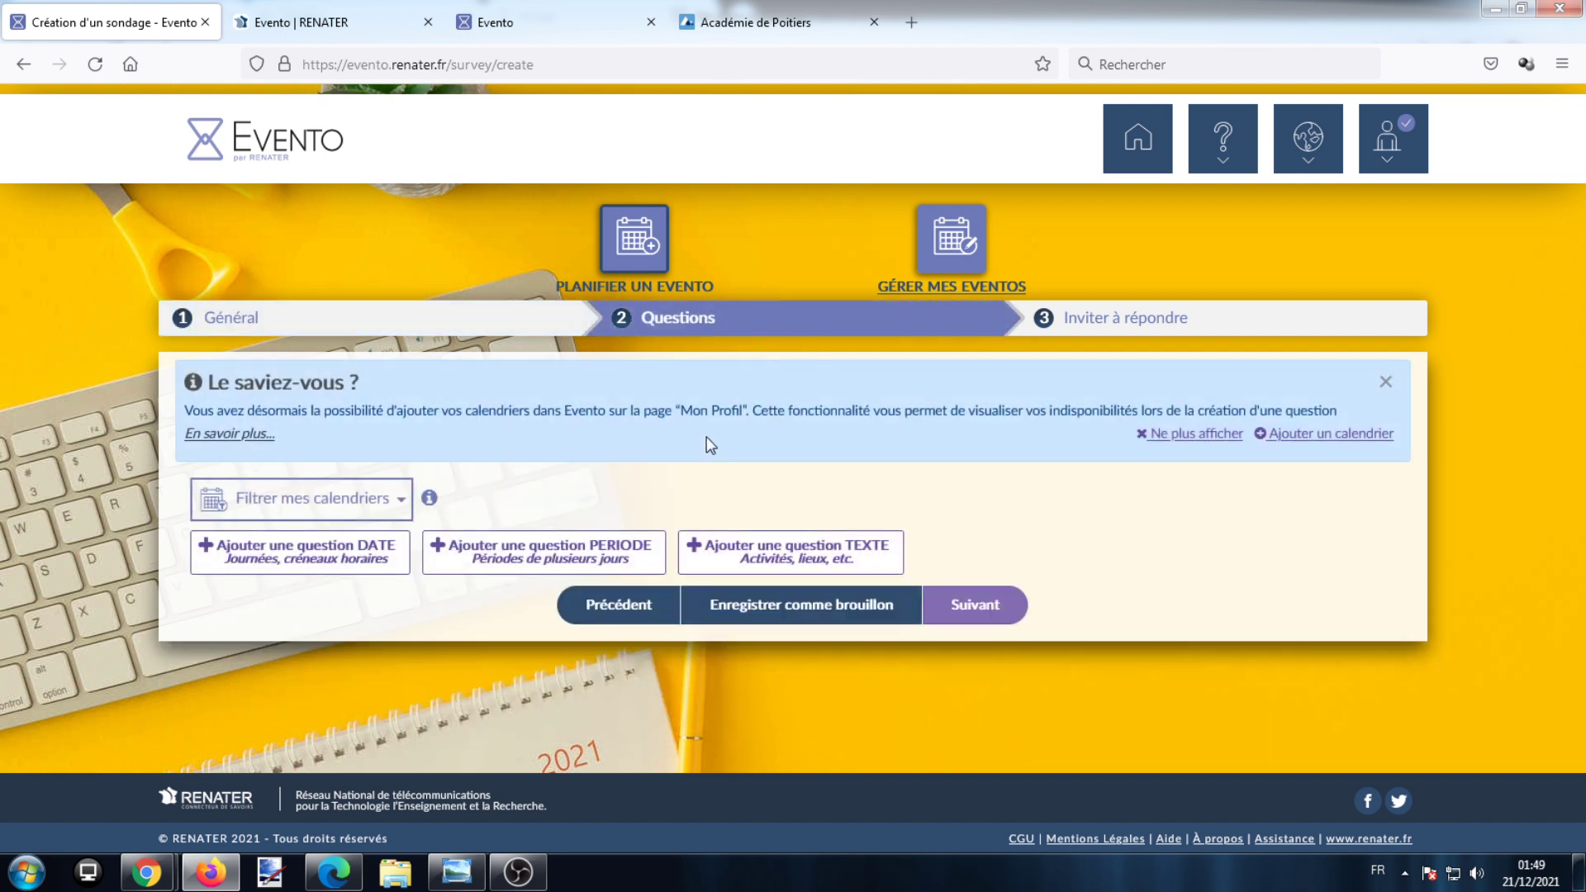
Add a DATE question worded "Créneaux de RDV".
click(344, 552)
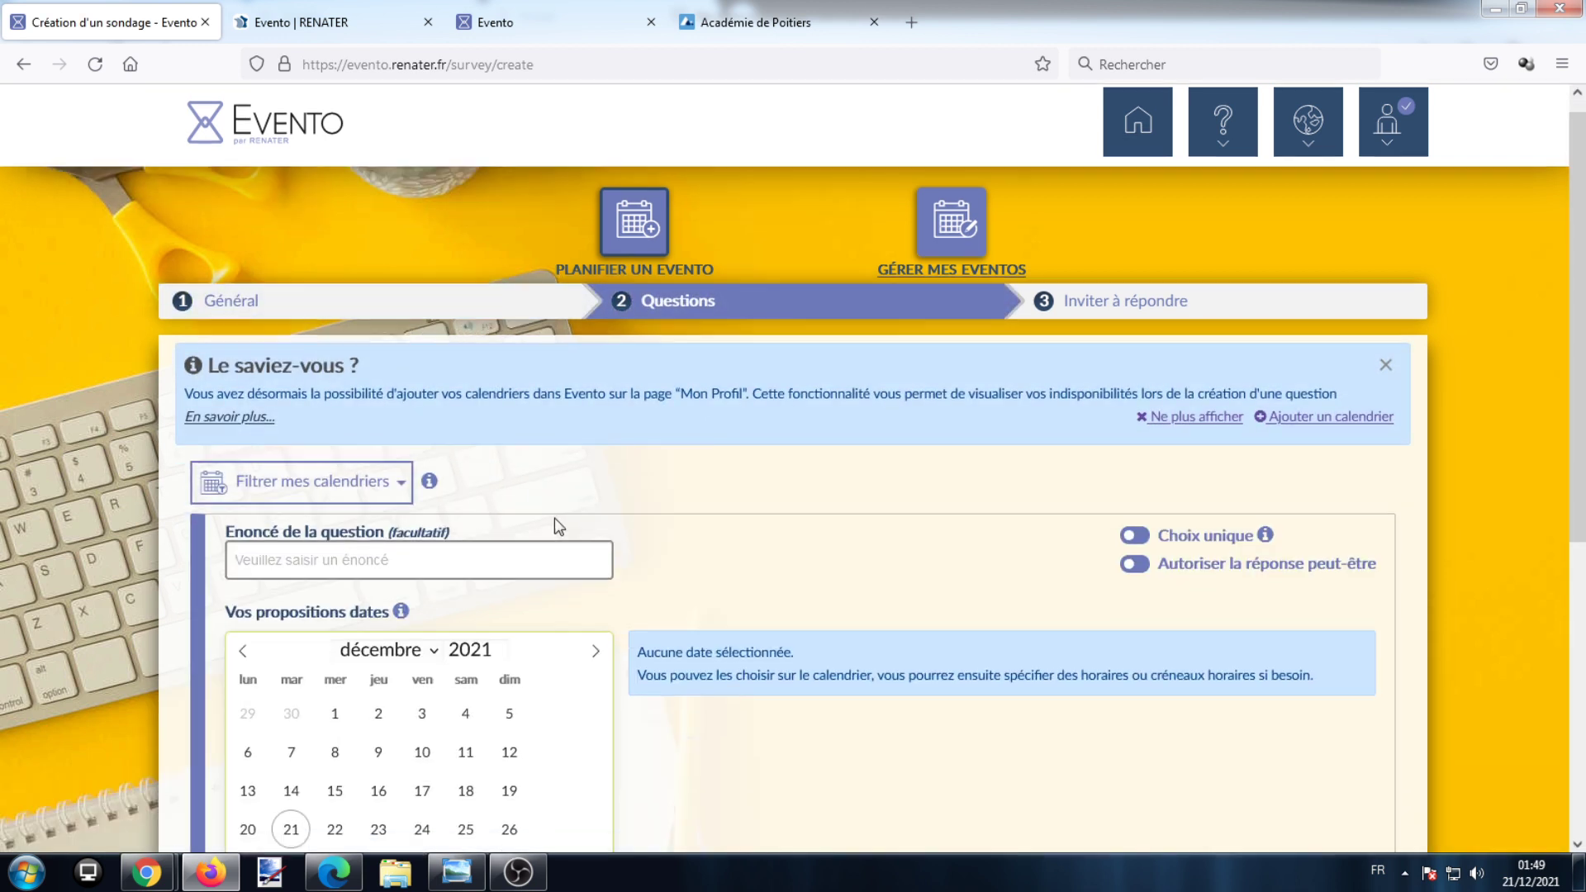
scroll(474, 511, down, 1)
click(475, 511)
text(Crén)
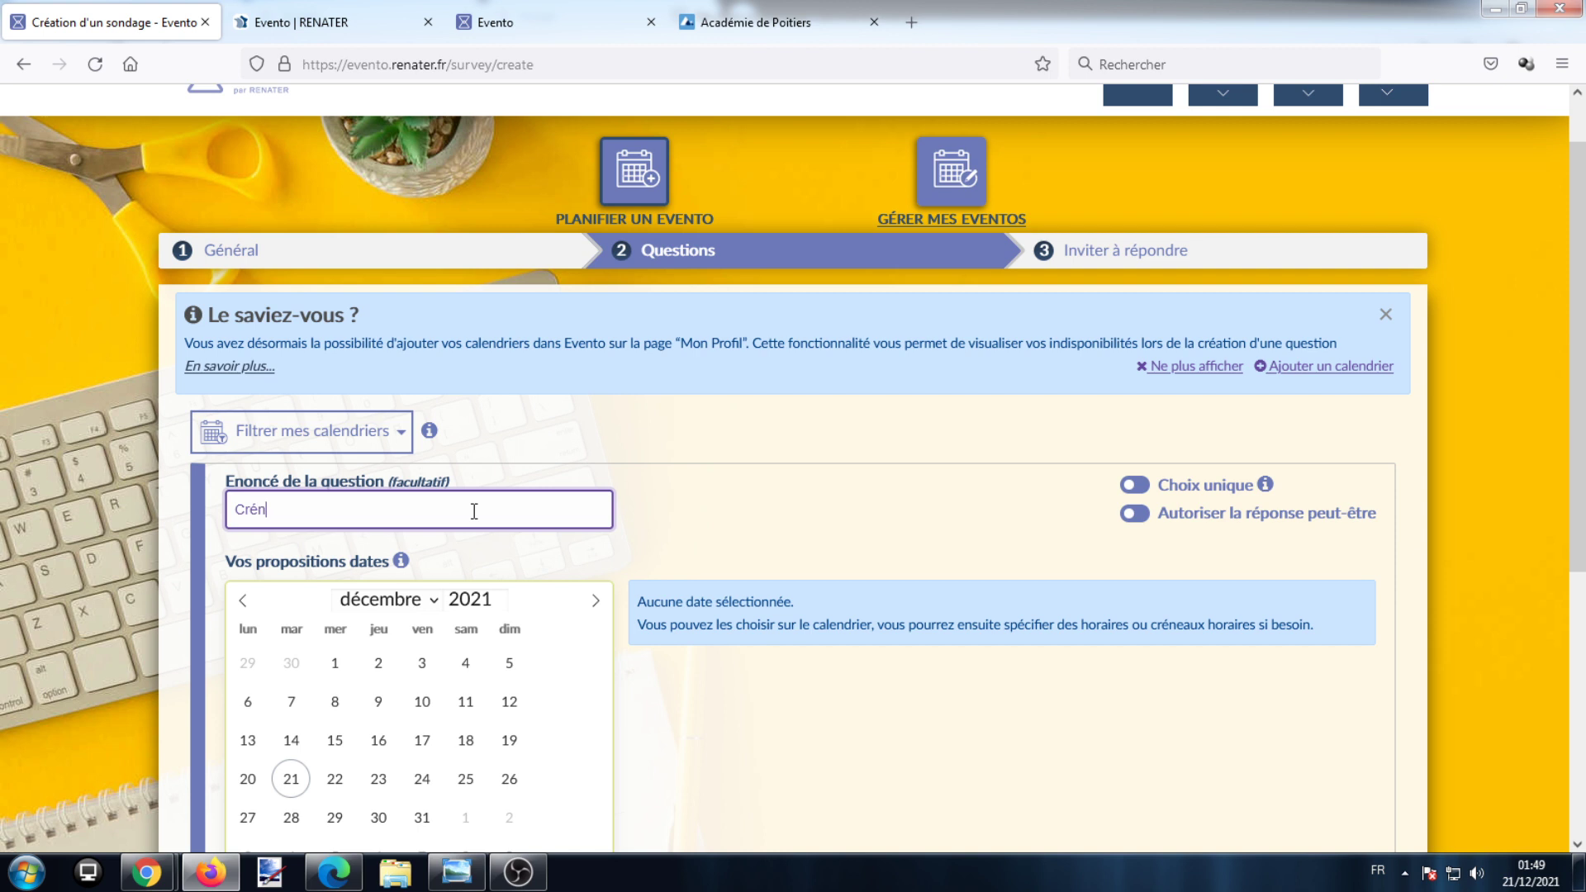
text(ezau de RDV)
scroll(655, 772, down, 3)
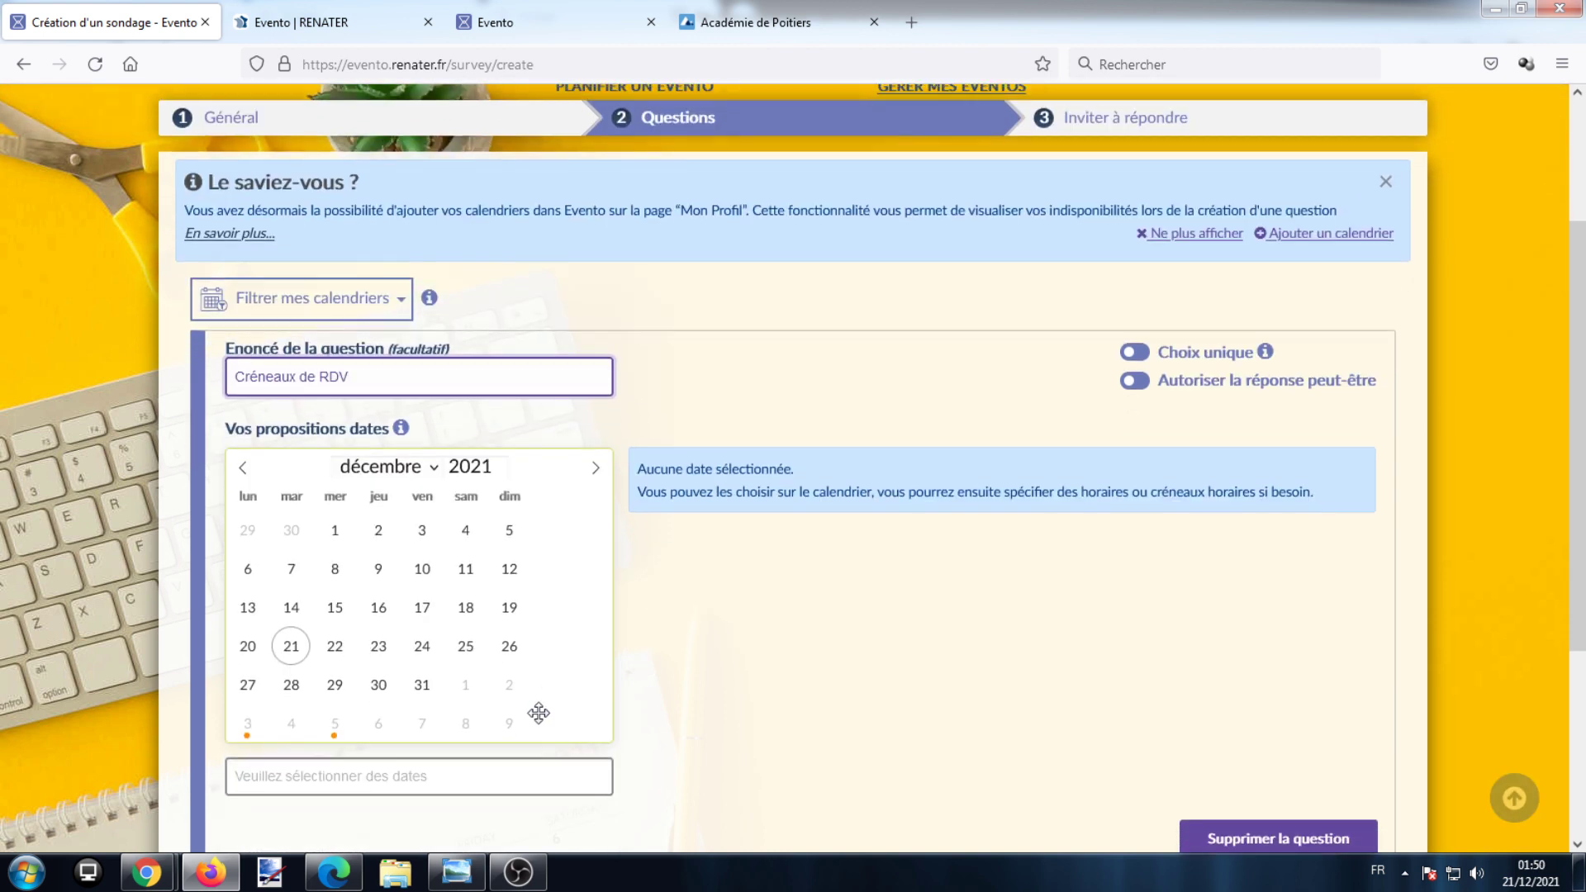
Propose 17 December 2021 with a first time slot from 08:00 to 08:20.
click(422, 606)
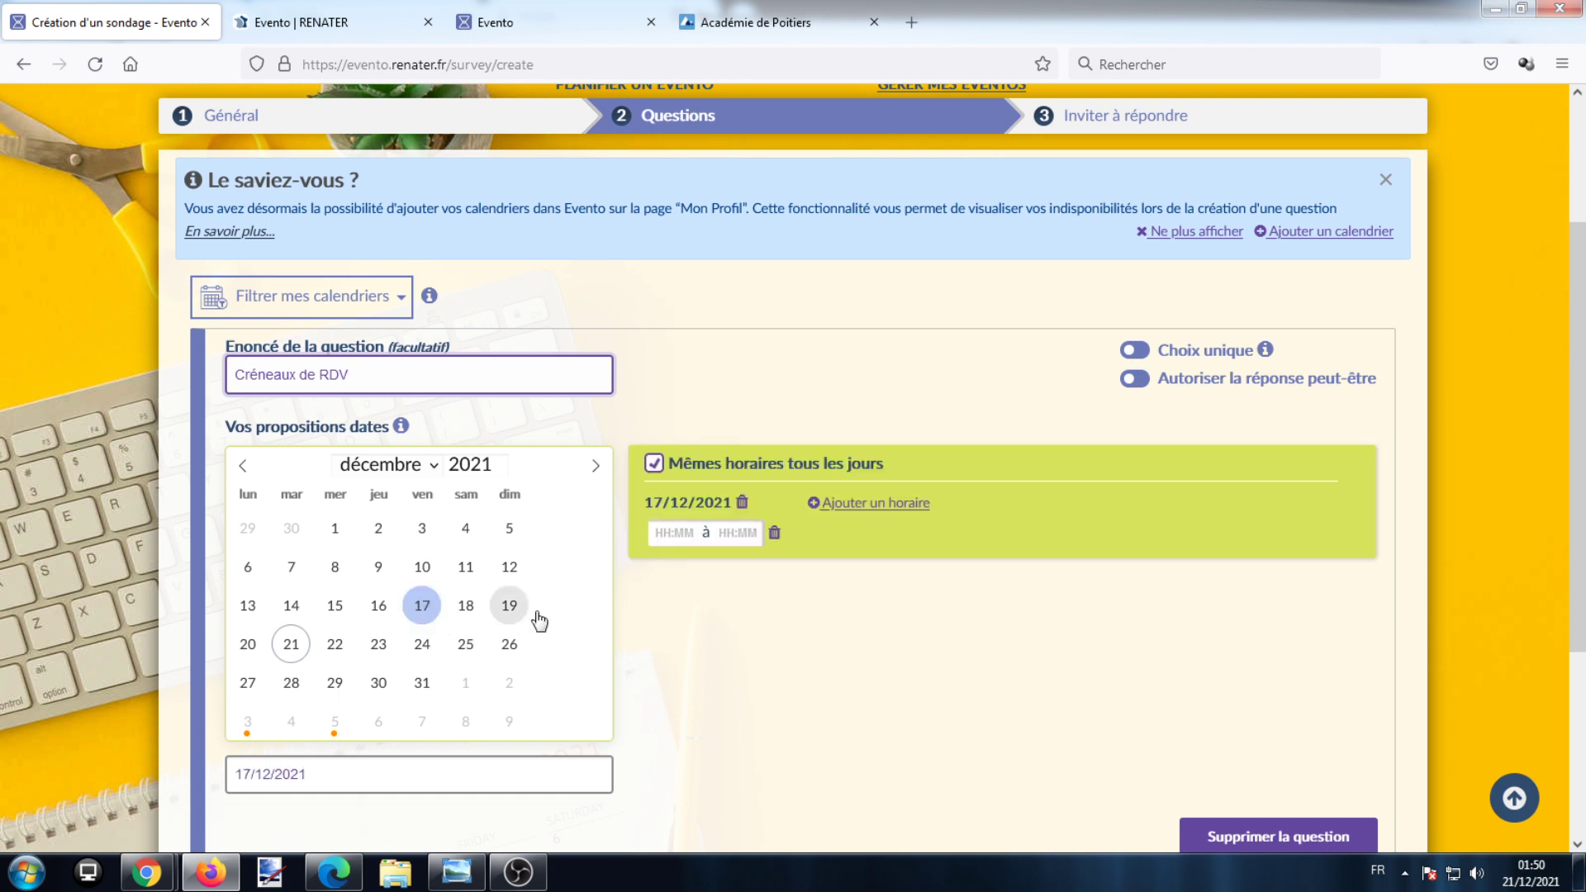
click(692, 534)
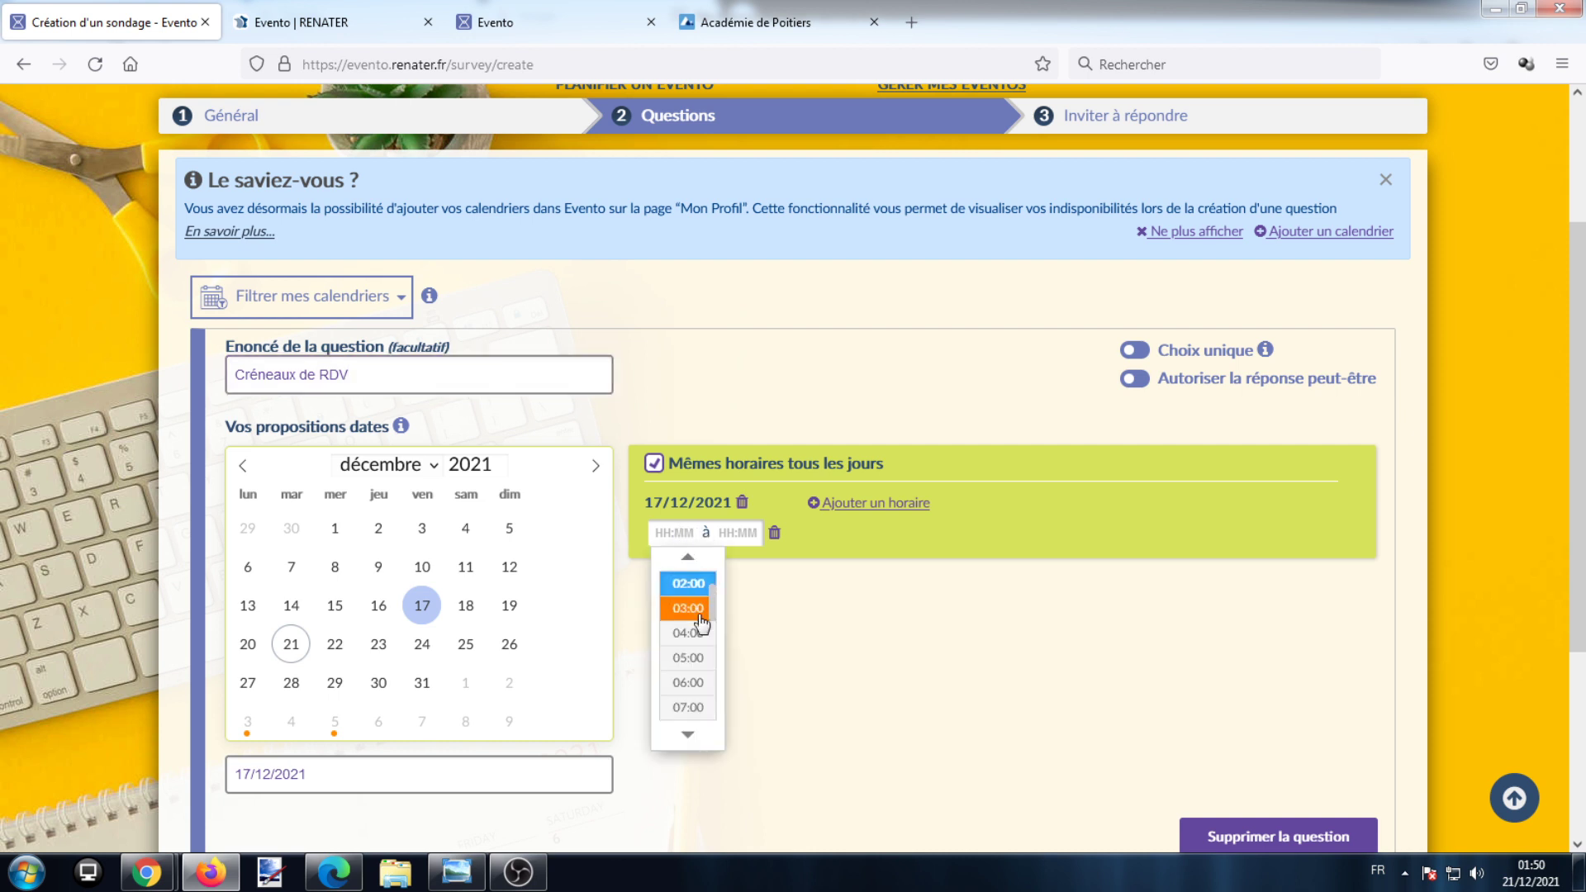
click(691, 711)
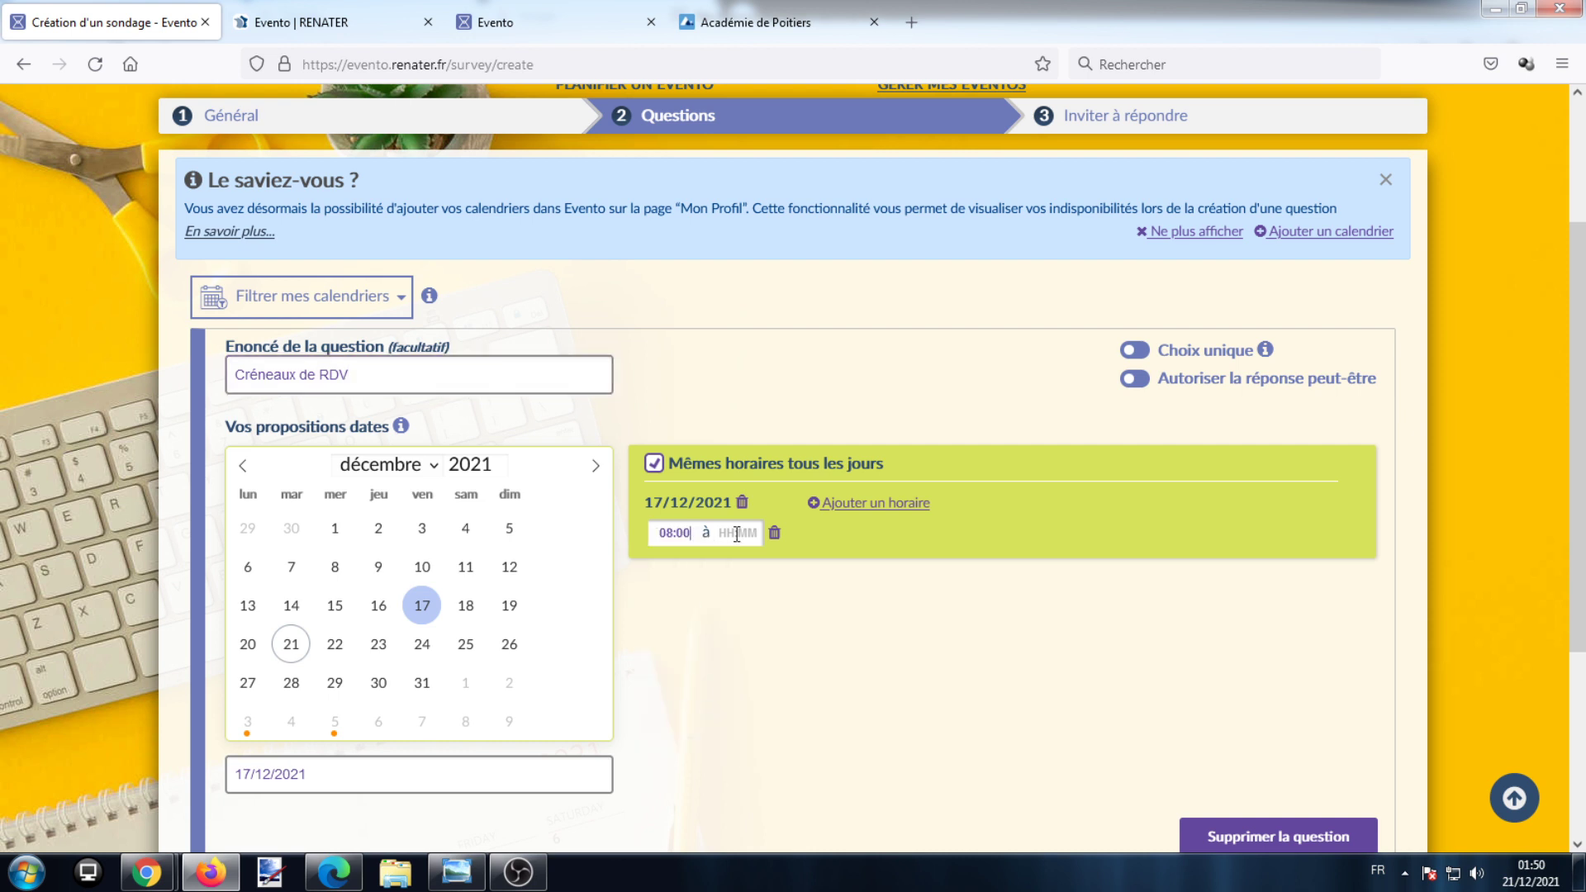
click(754, 699)
click(738, 531)
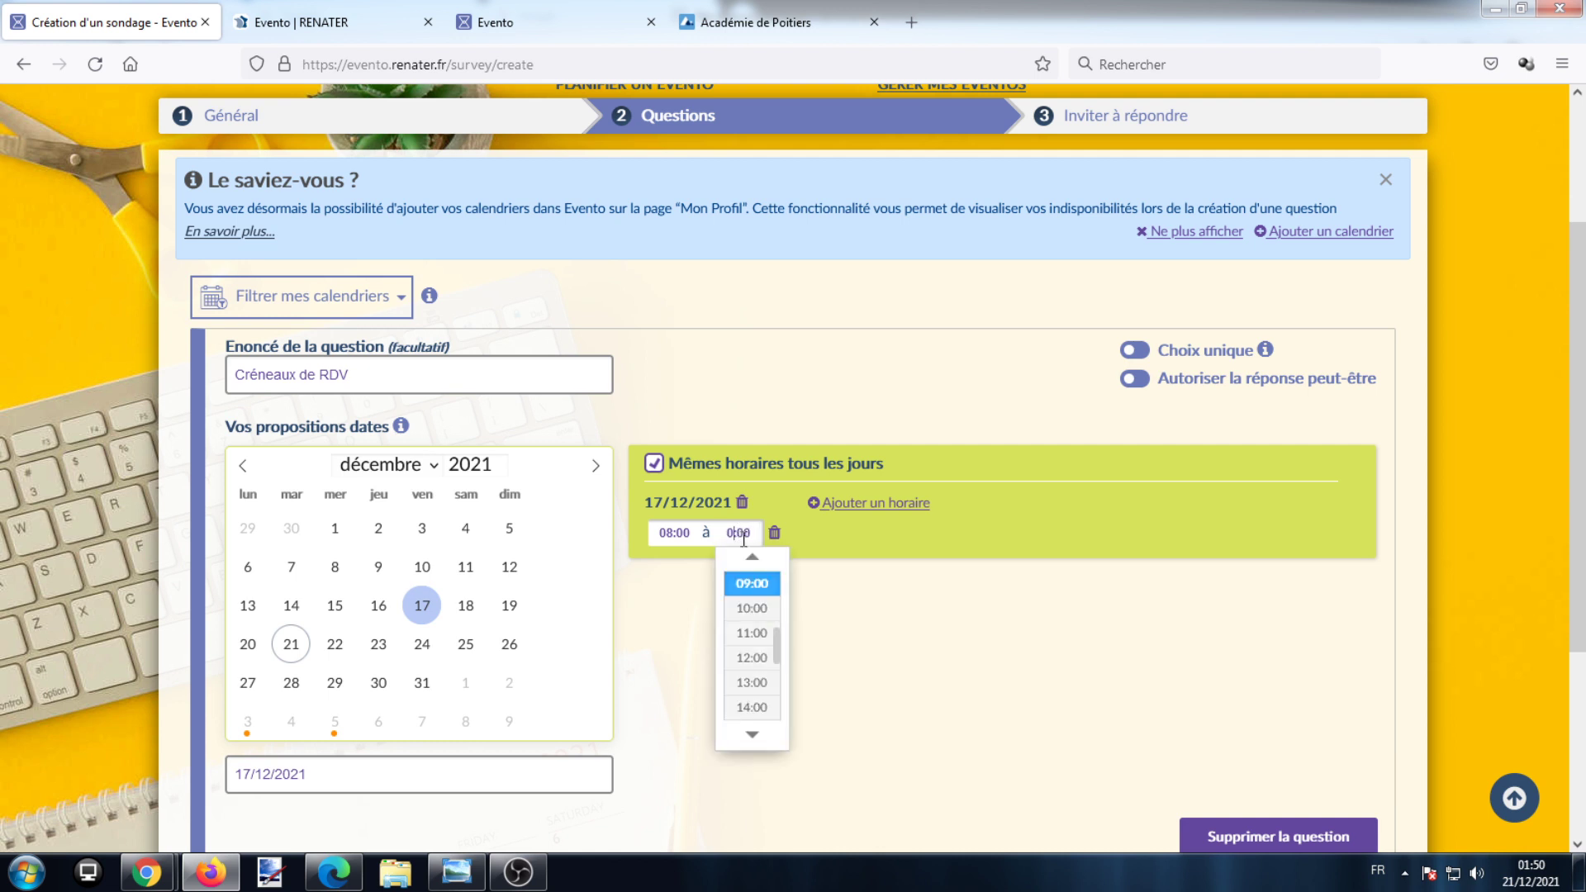
click(747, 537)
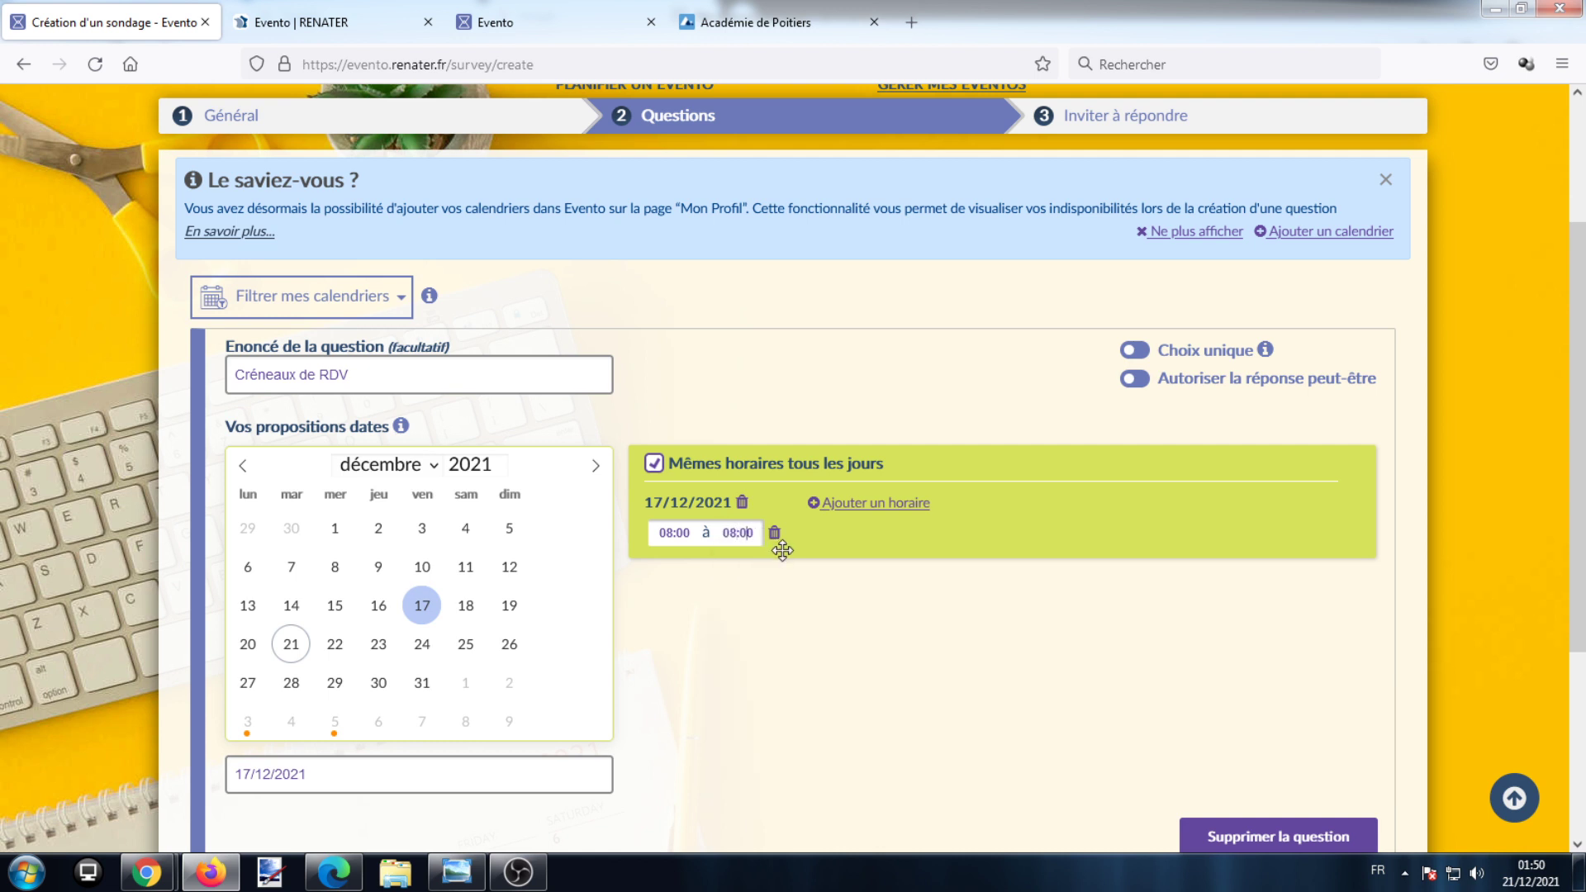
key(BackSpace)
key(BackSpace)
text(20)
Add nine more hourly 20-minute slots, from 09:00–09:20 through 17:00–17:20, and make the question single choice (Choix unique).
click(867, 504)
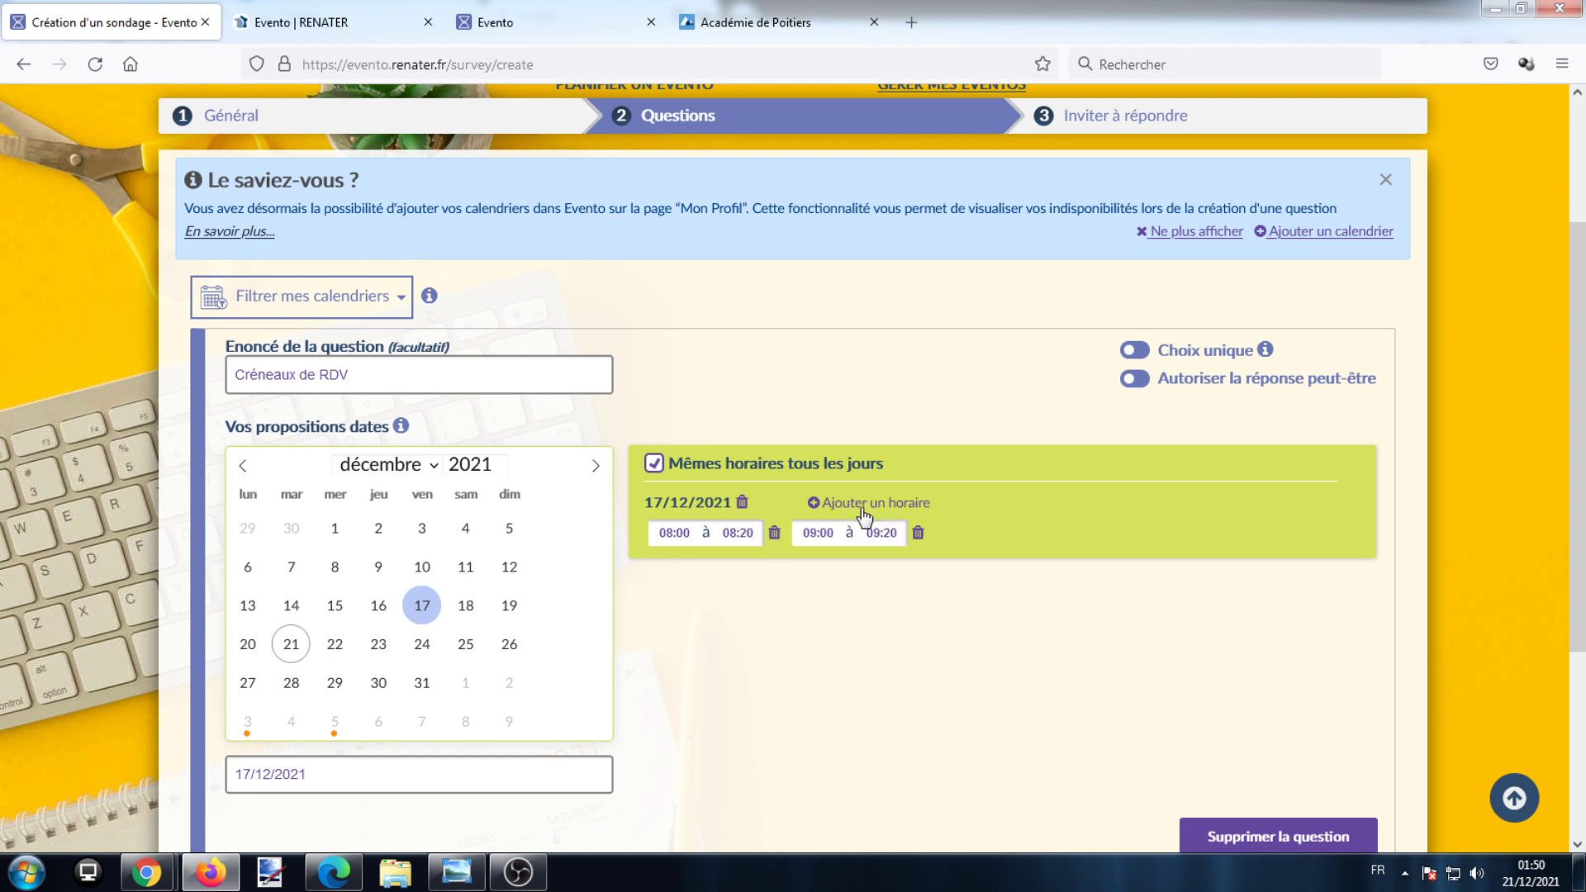
click(818, 536)
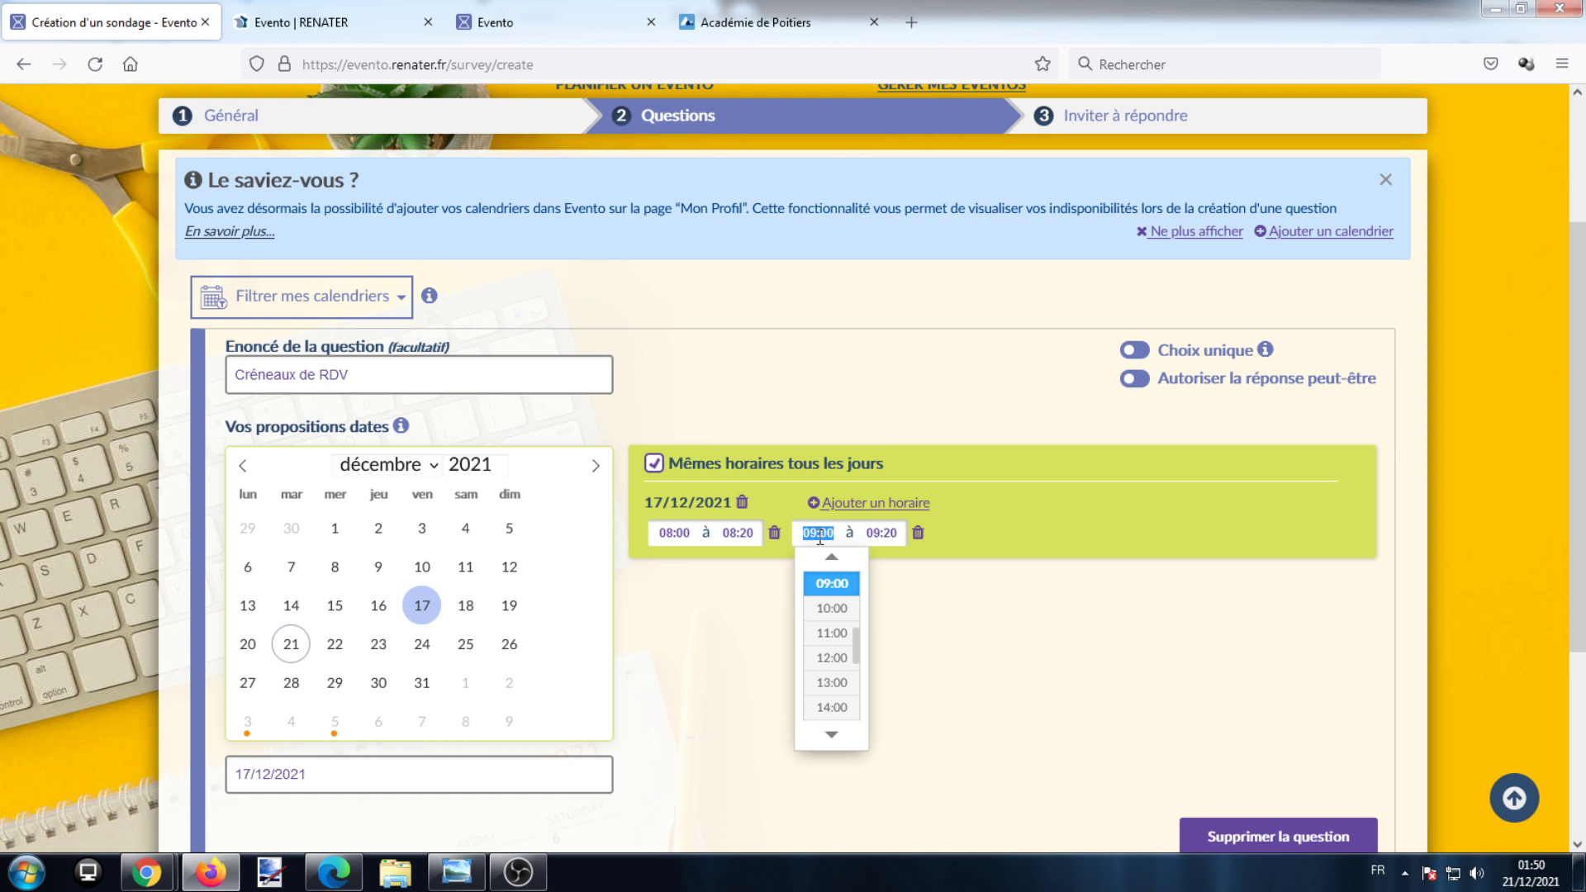
click(914, 588)
click(909, 506)
click(909, 506)
click(909, 505)
click(909, 504)
click(909, 504)
click(909, 504)
click(909, 504)
click(909, 504)
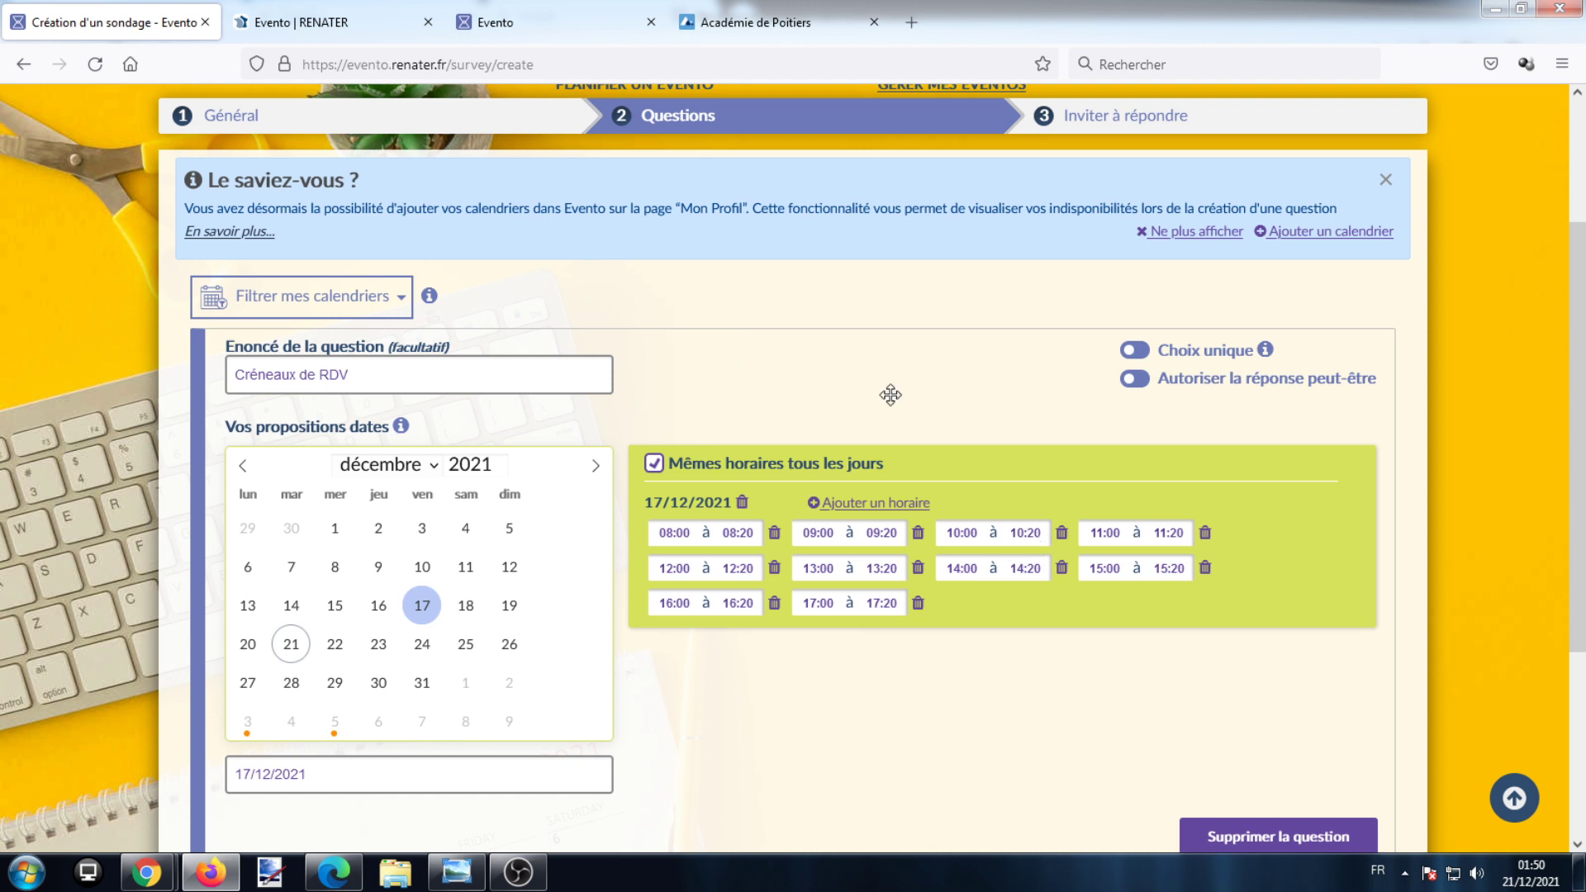
click(1136, 351)
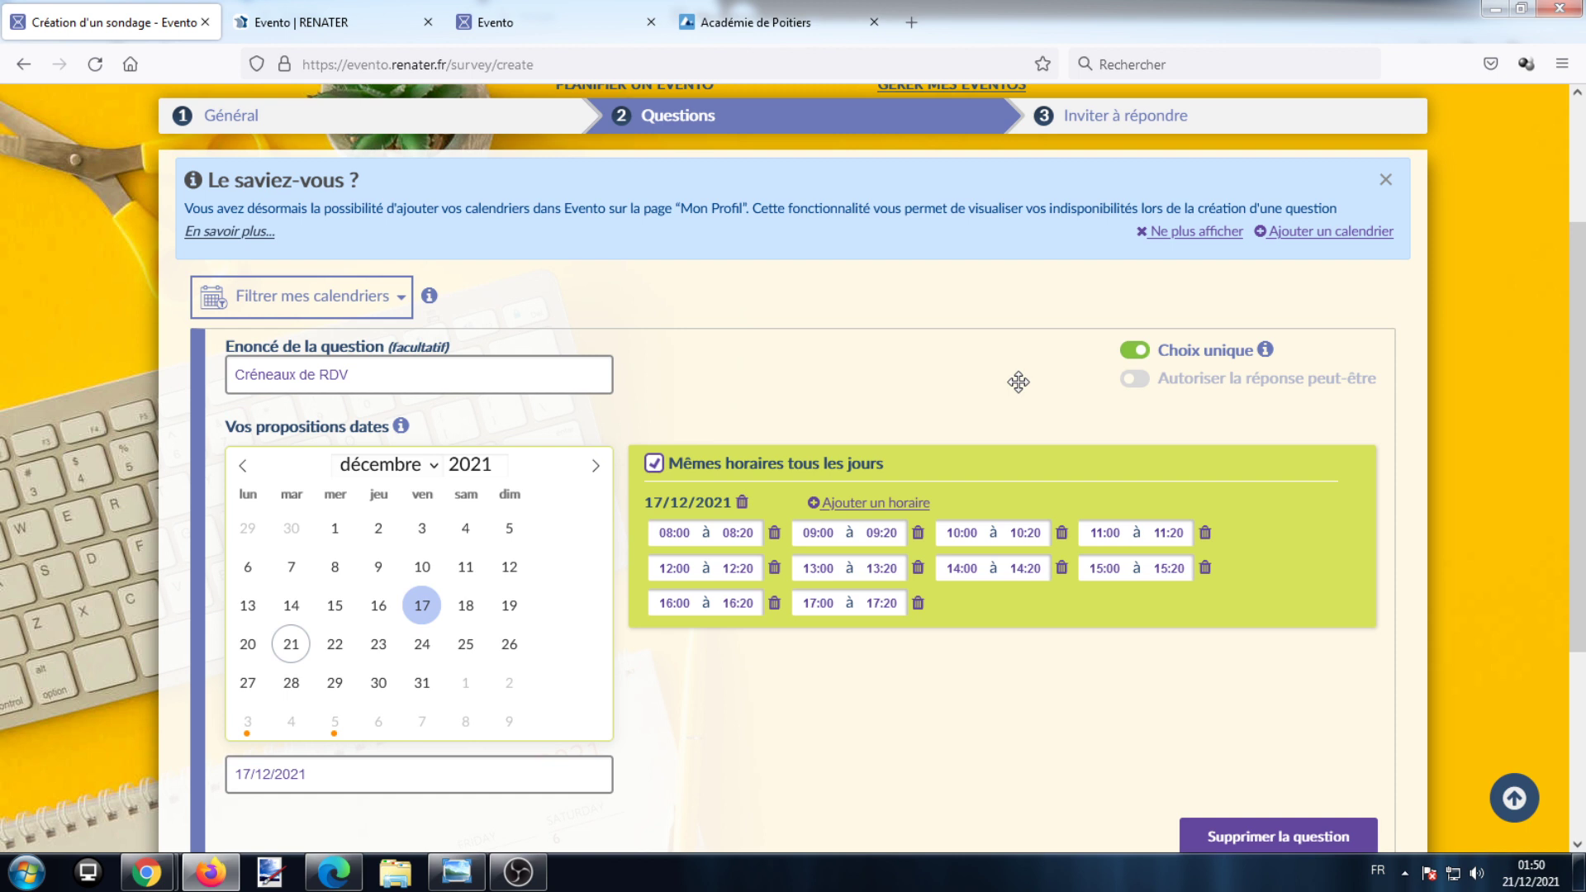
Start a new constraint in the advanced options for the Créneaux de RDV question, covering all propositions.
scroll(1017, 384, down, 3)
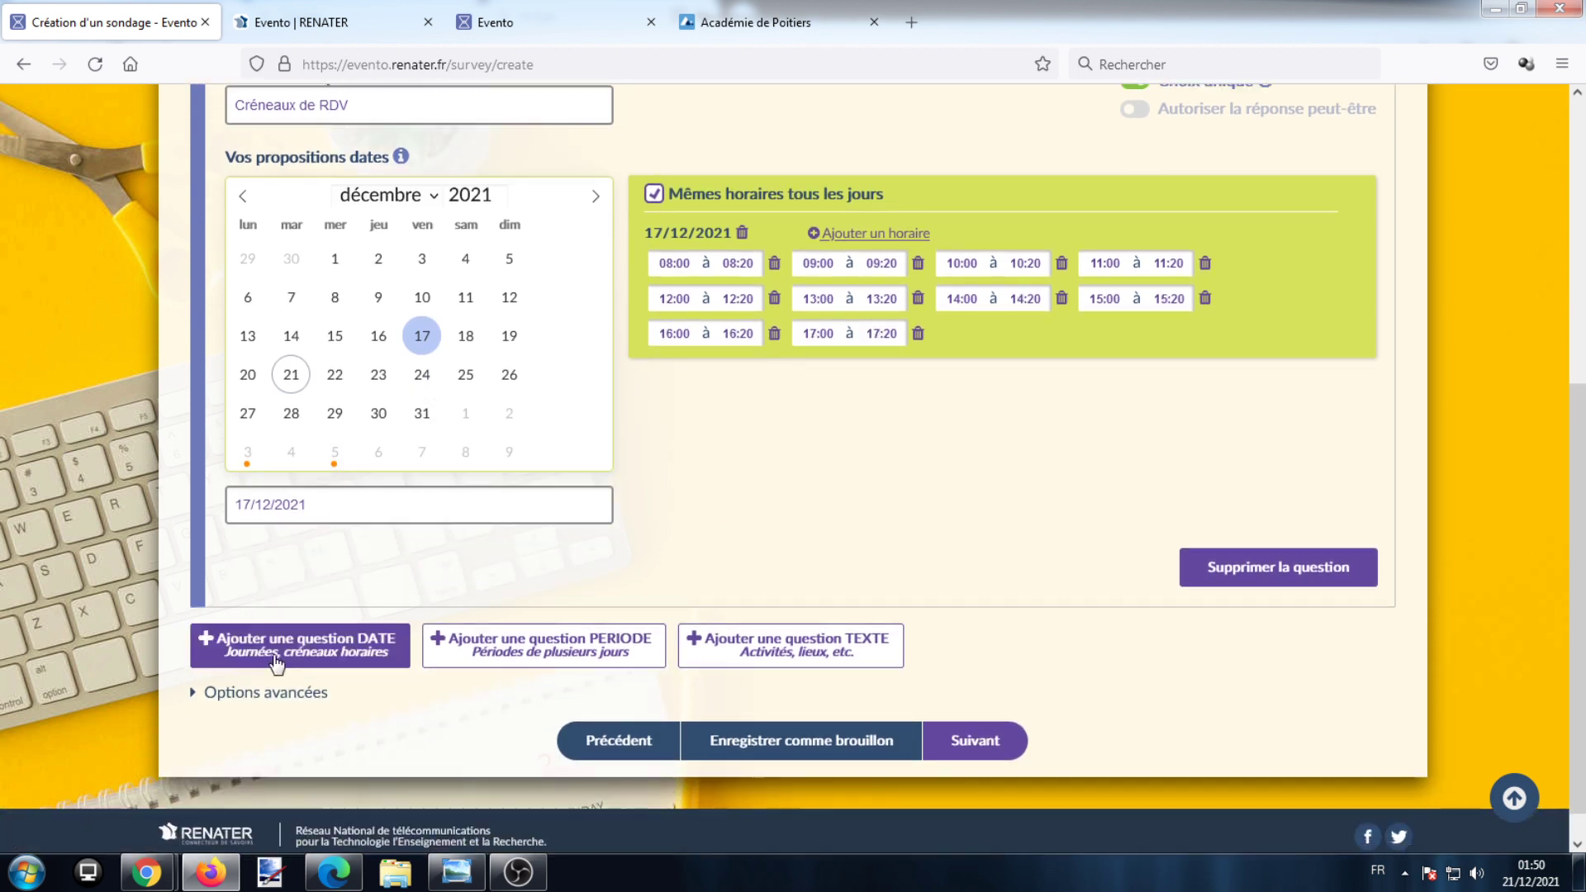
click(278, 698)
scroll(302, 669, down, 2)
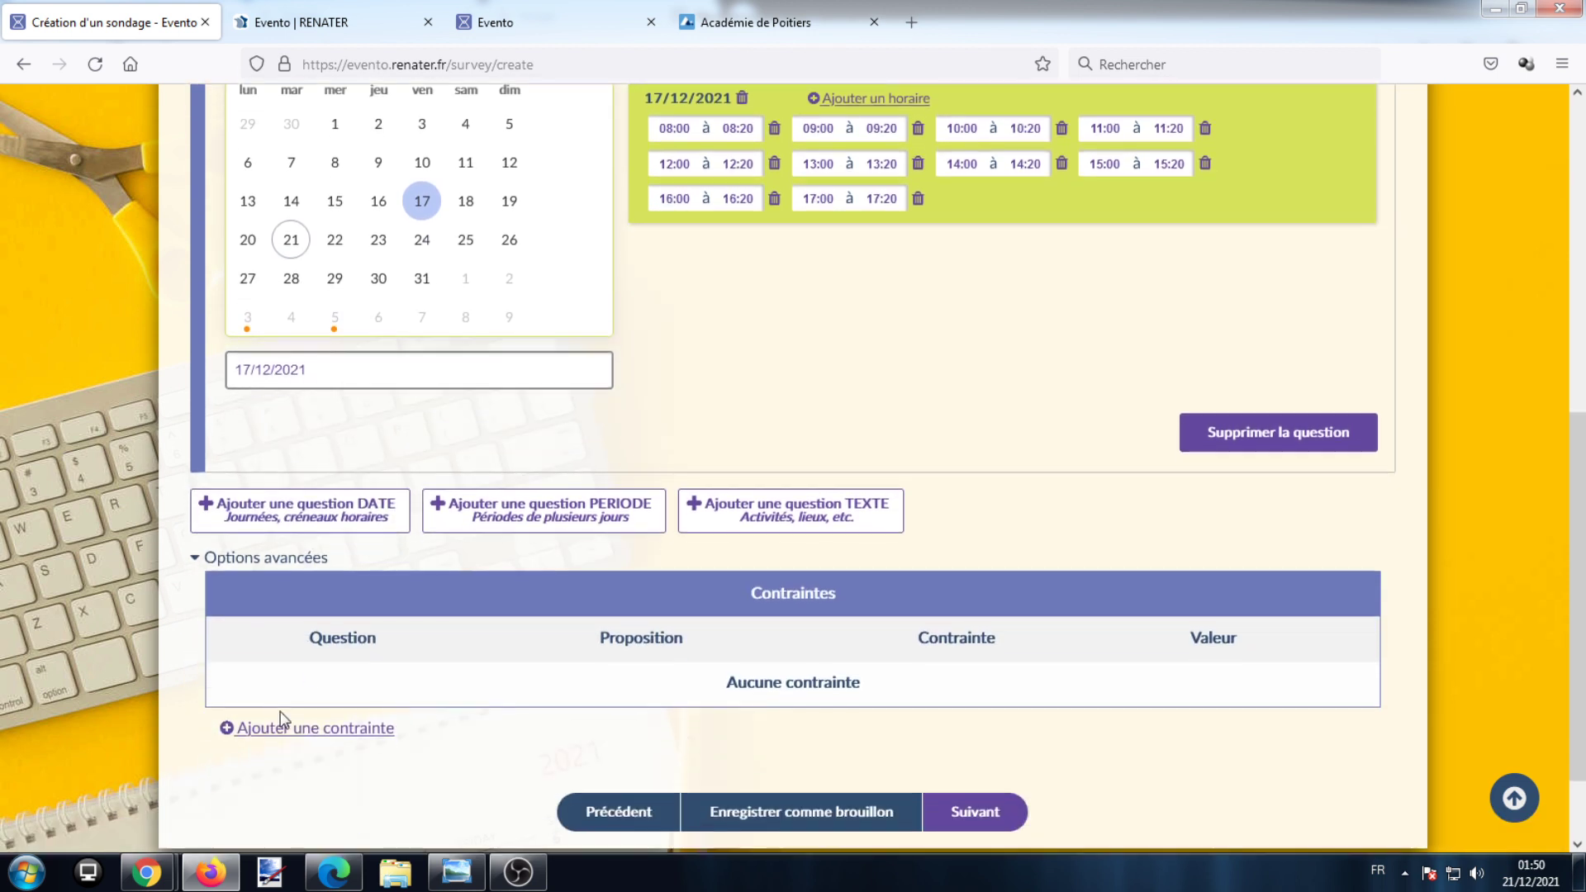
click(343, 729)
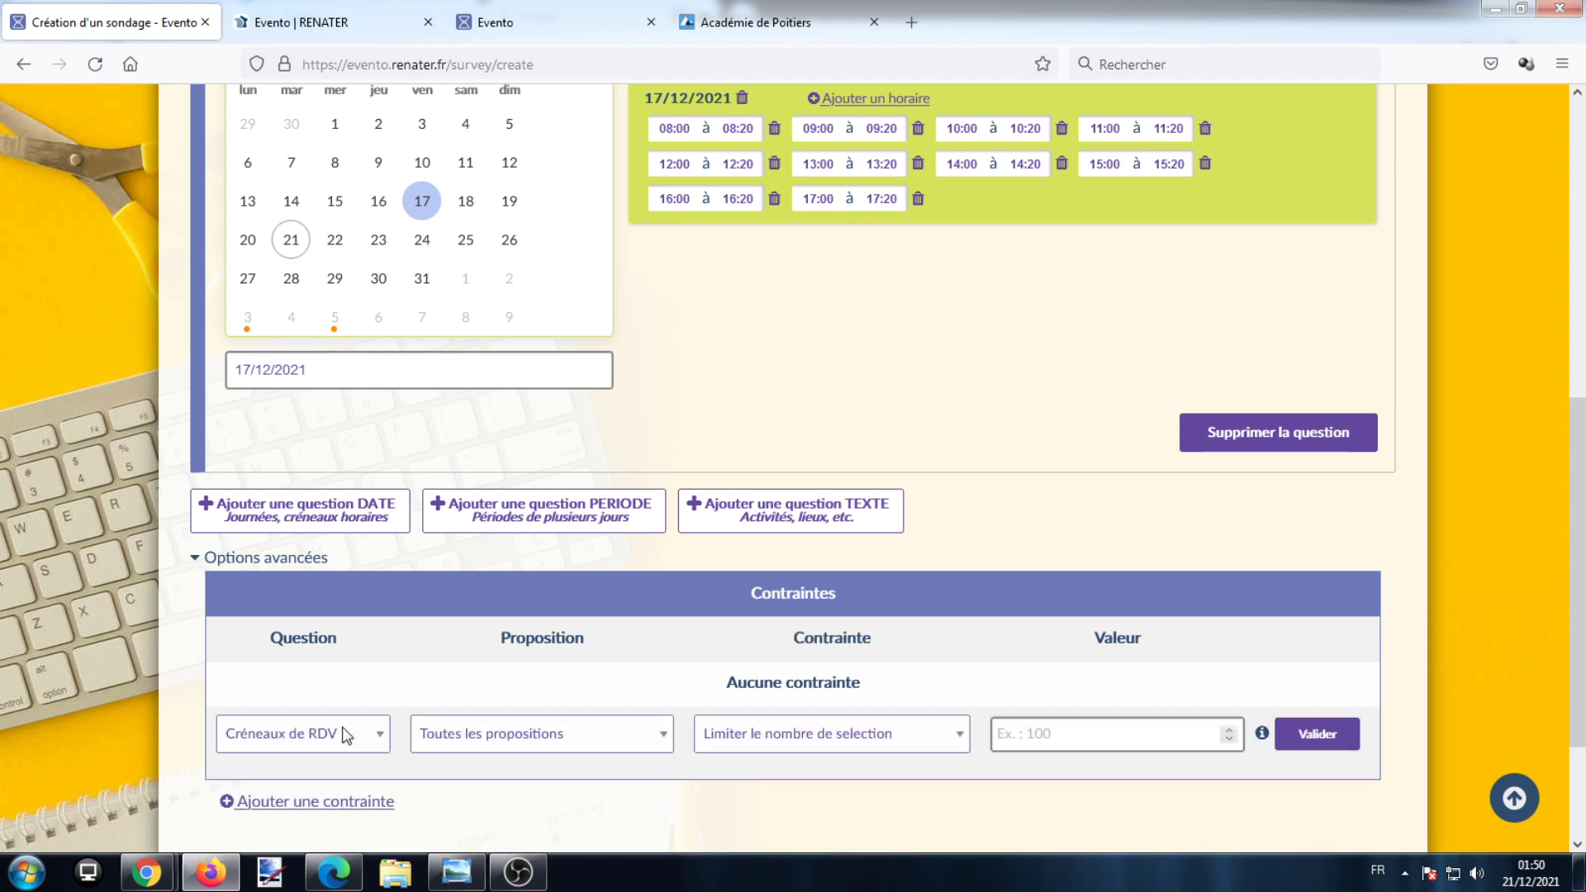
click(346, 736)
click(342, 766)
scroll(739, 368, up, 2)
scroll(532, 524, down, 3)
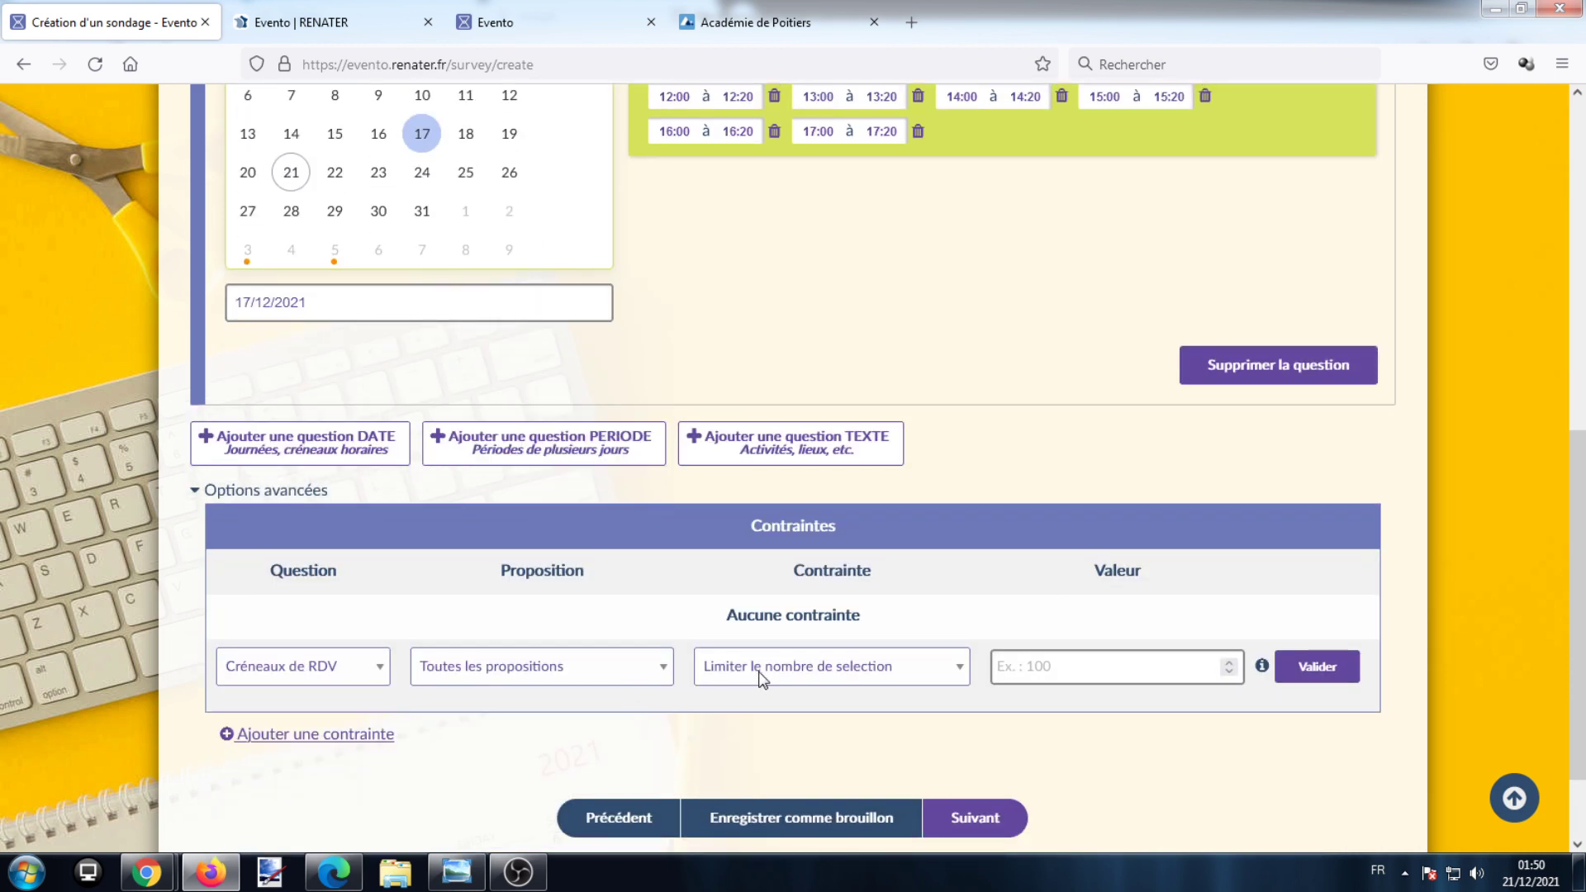
Set the constraint to "Limiter le nombre de selection" with a value of 1 and validate it.
click(808, 671)
click(799, 701)
click(1069, 665)
text(1)
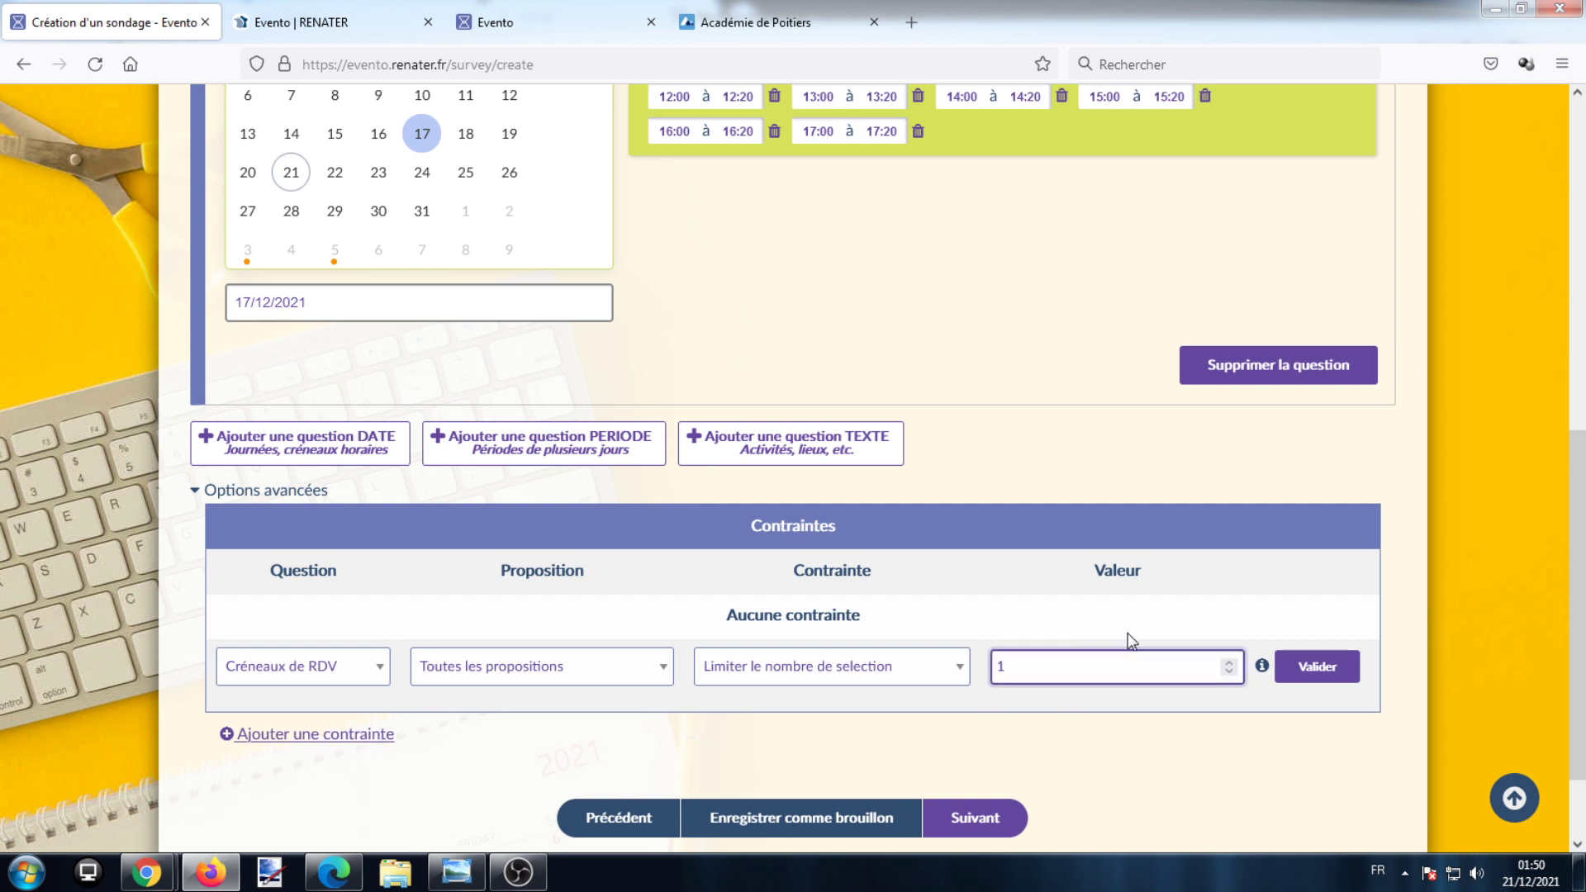
scroll(1047, 425, up, 2)
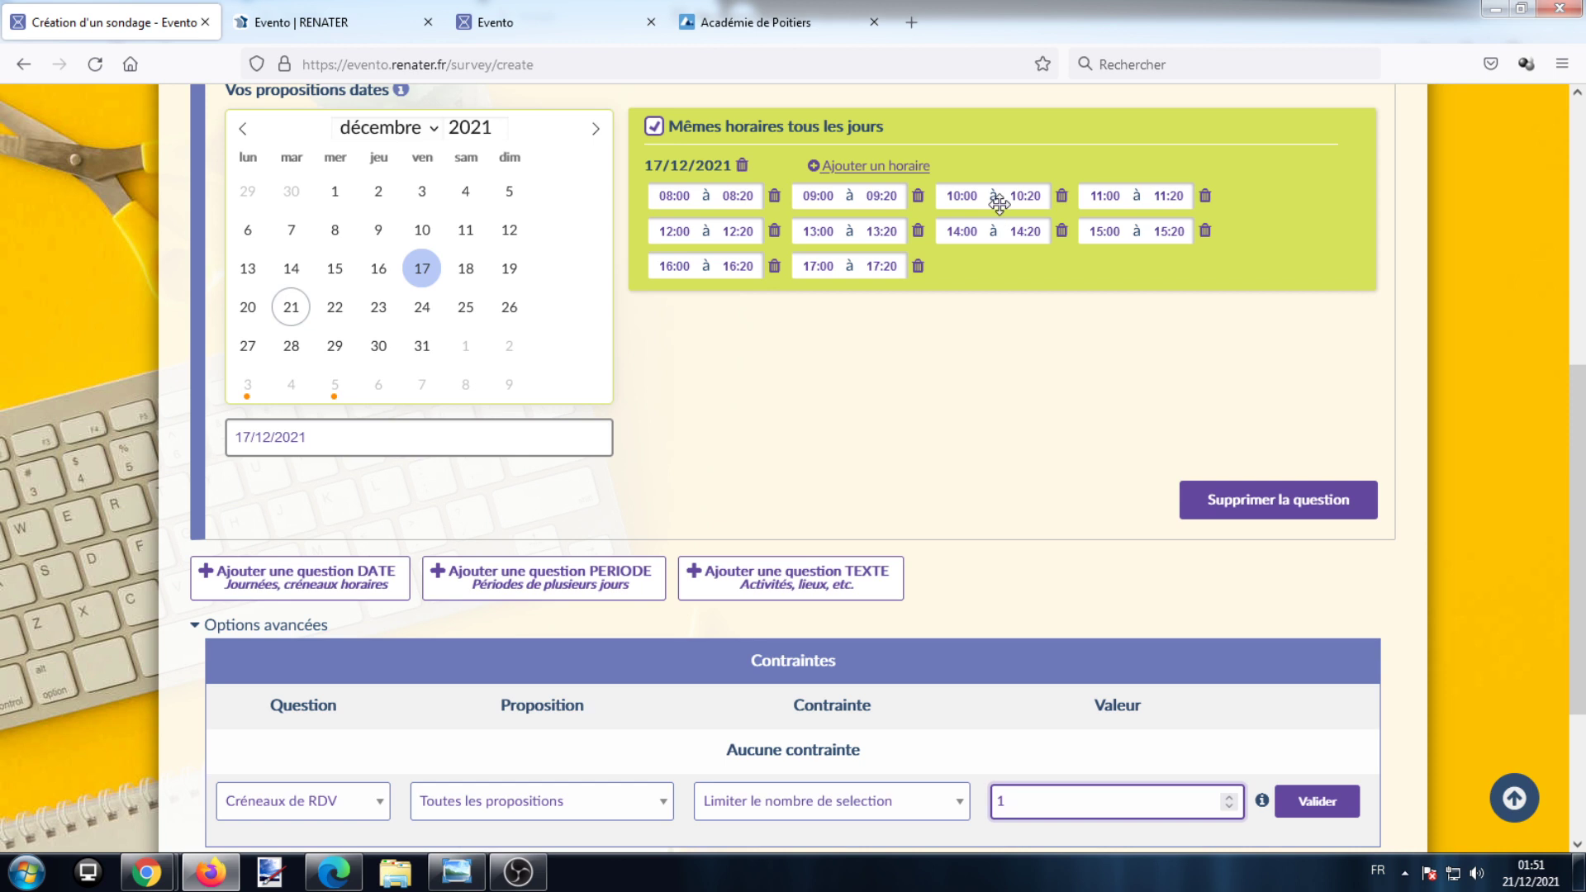
scroll(1091, 372, down, 1)
click(1322, 743)
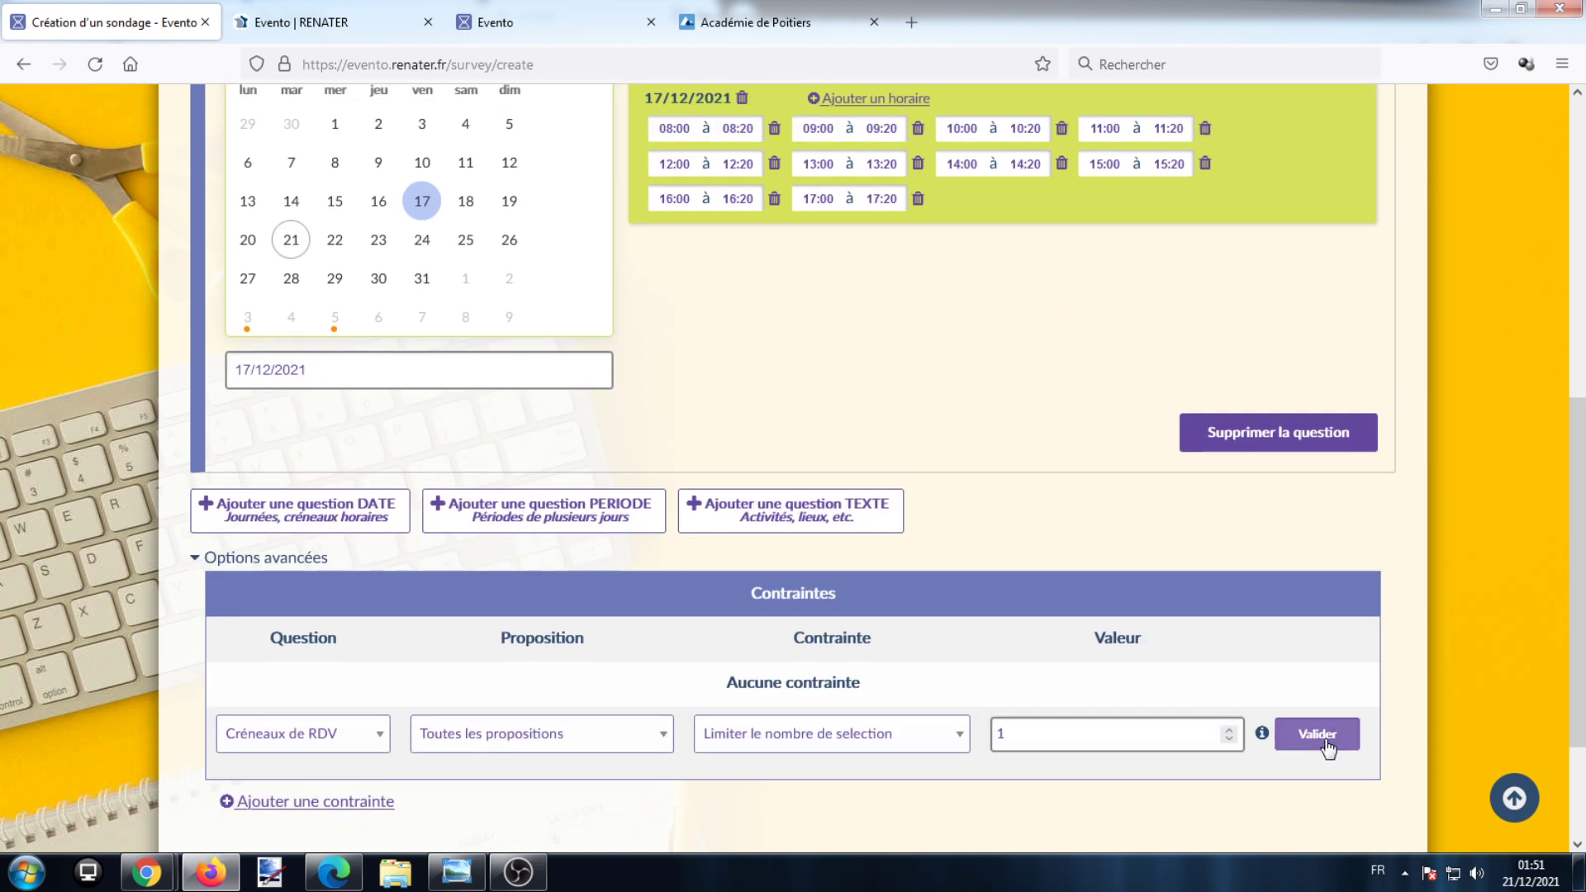
Continue to the invitation stage and allow anonymous responses to the poll.
scroll(1024, 627, down, 2)
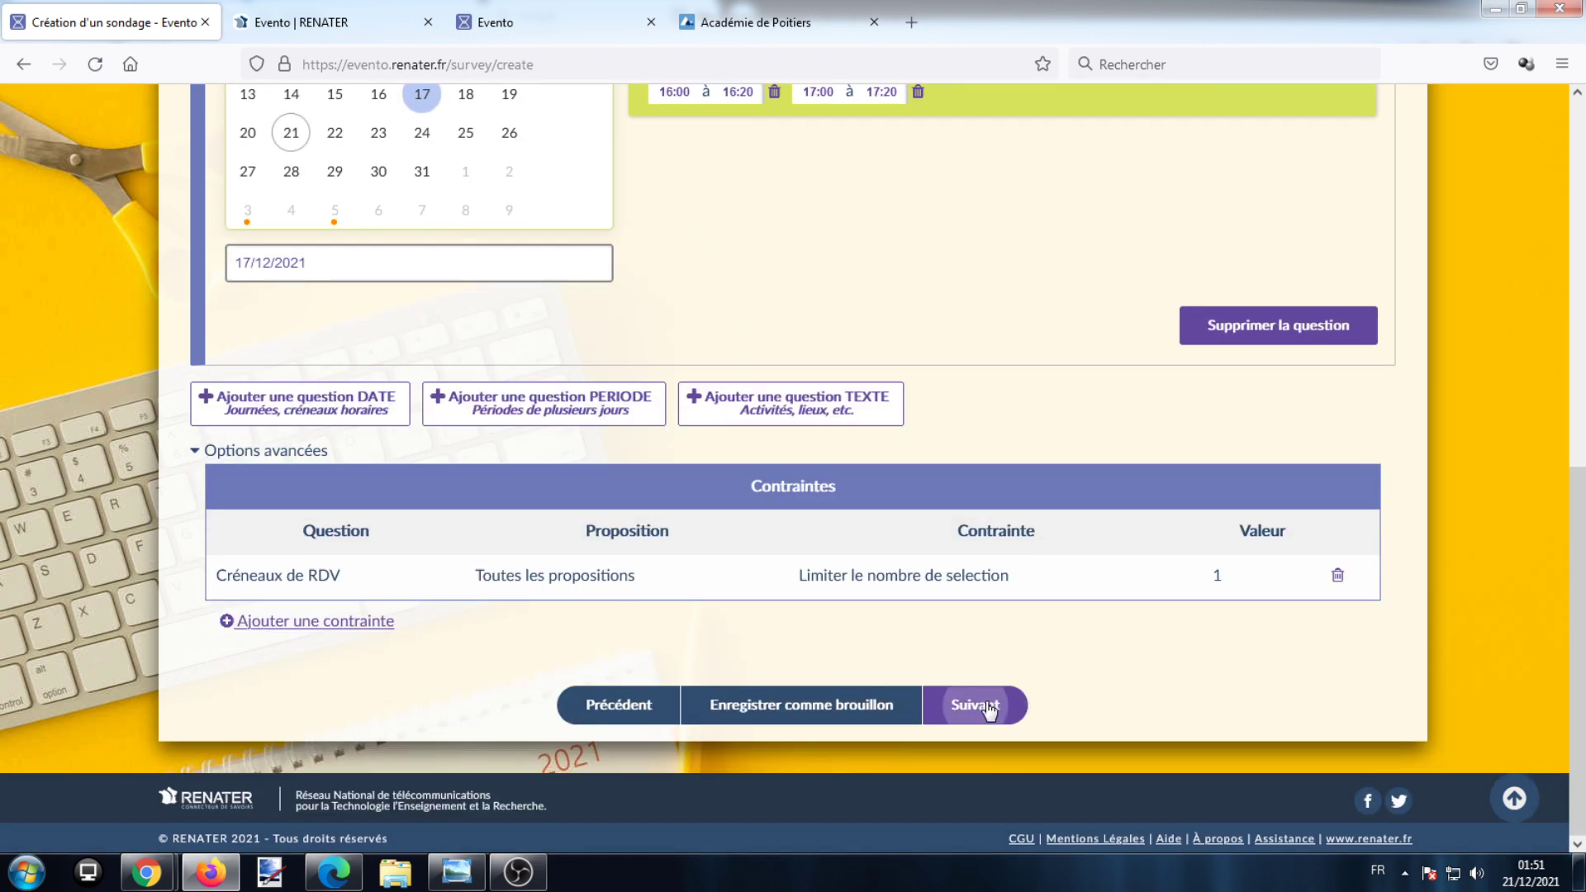
click(985, 701)
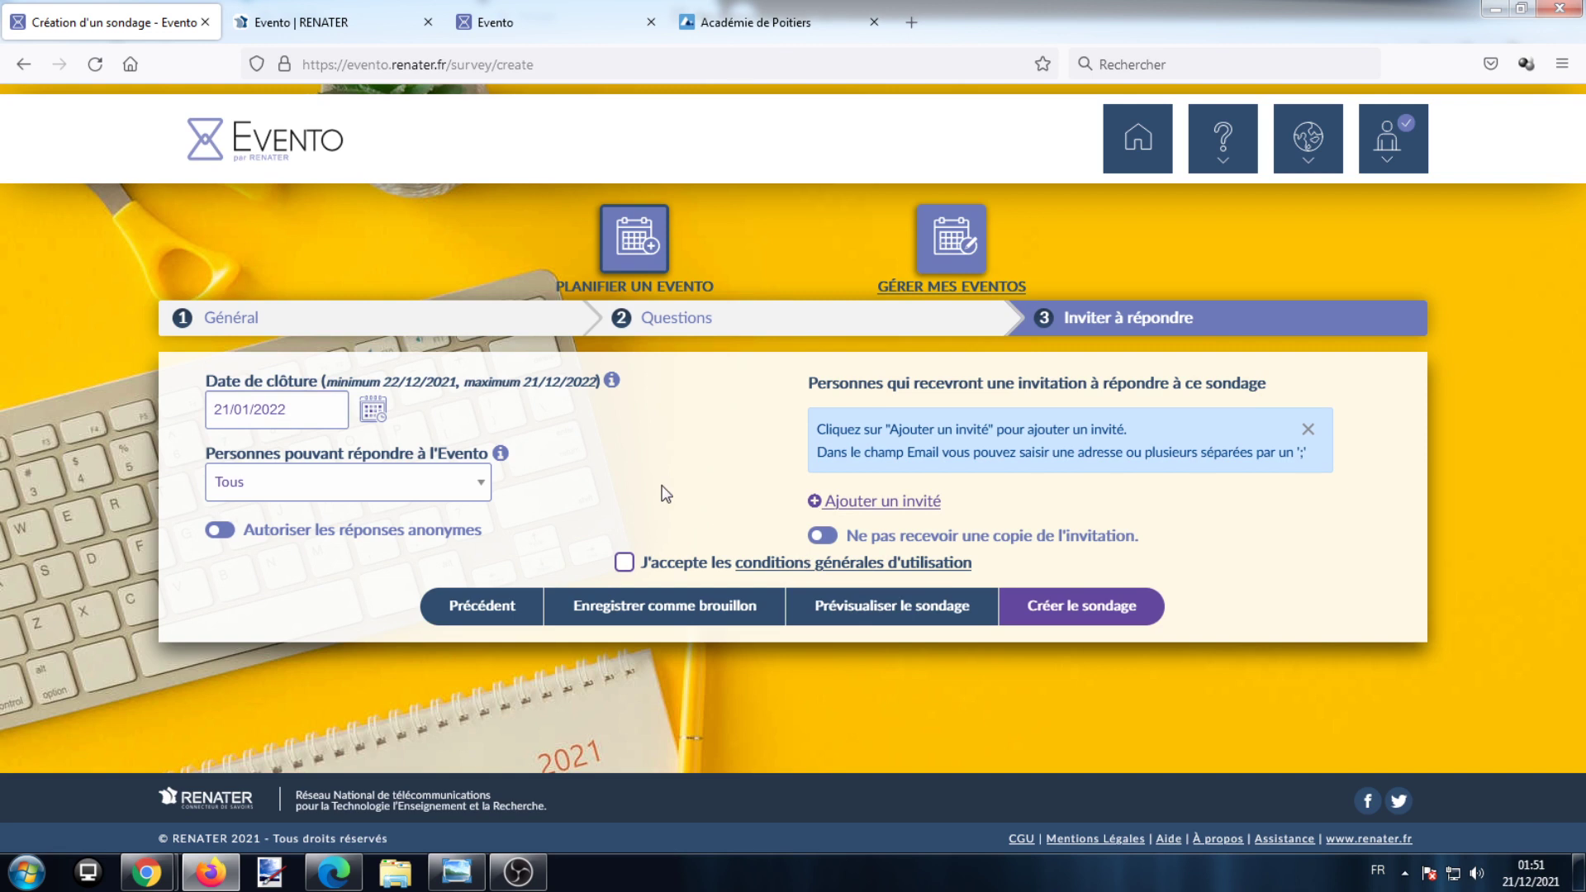
click(213, 530)
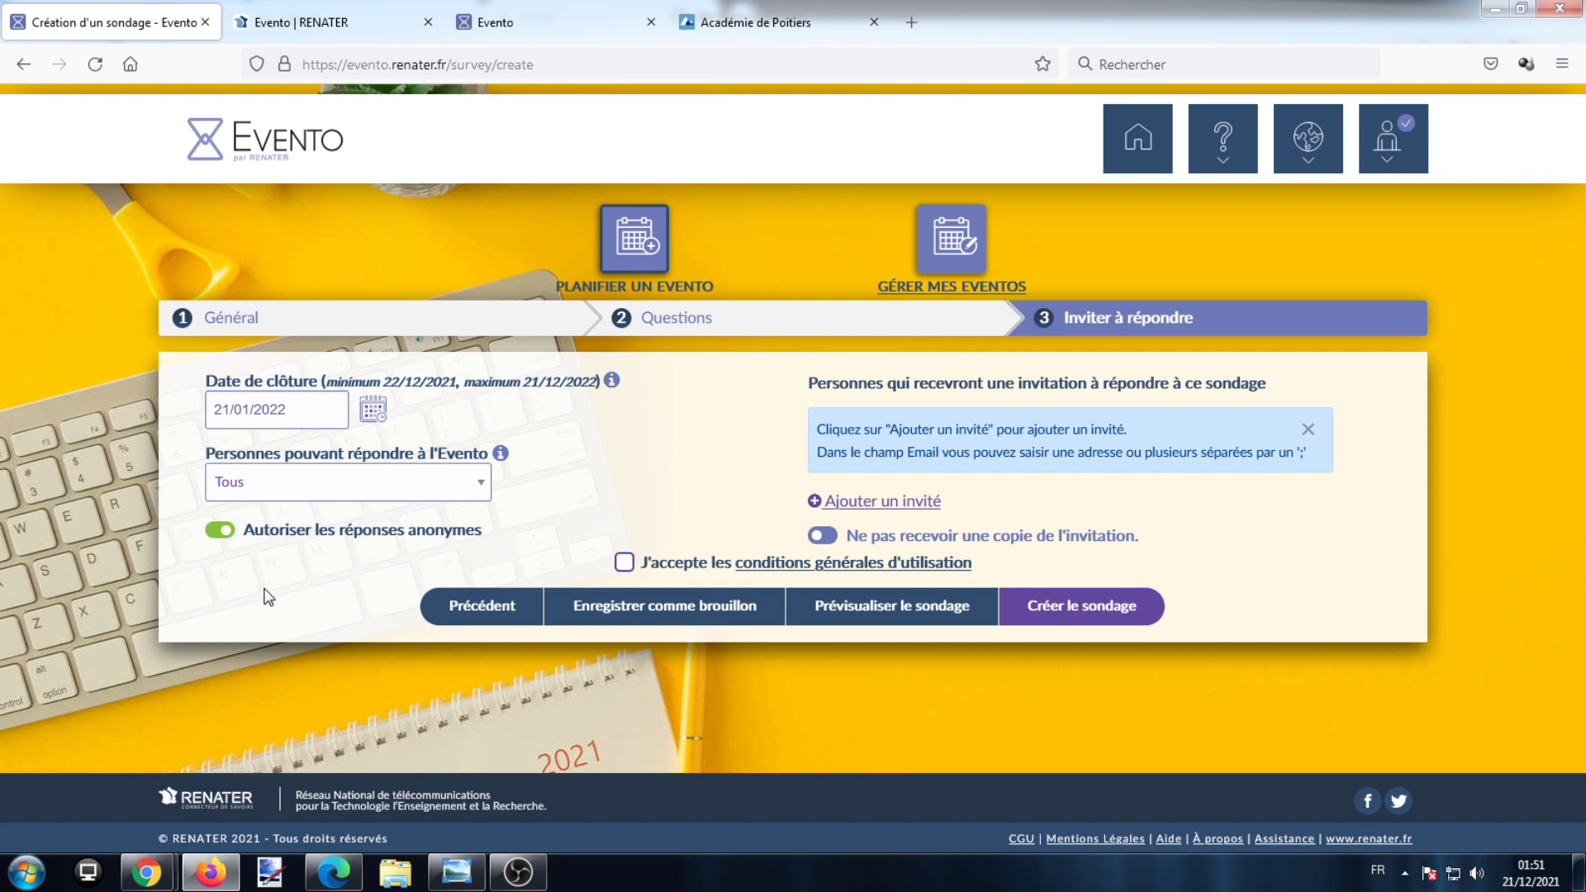
click(217, 529)
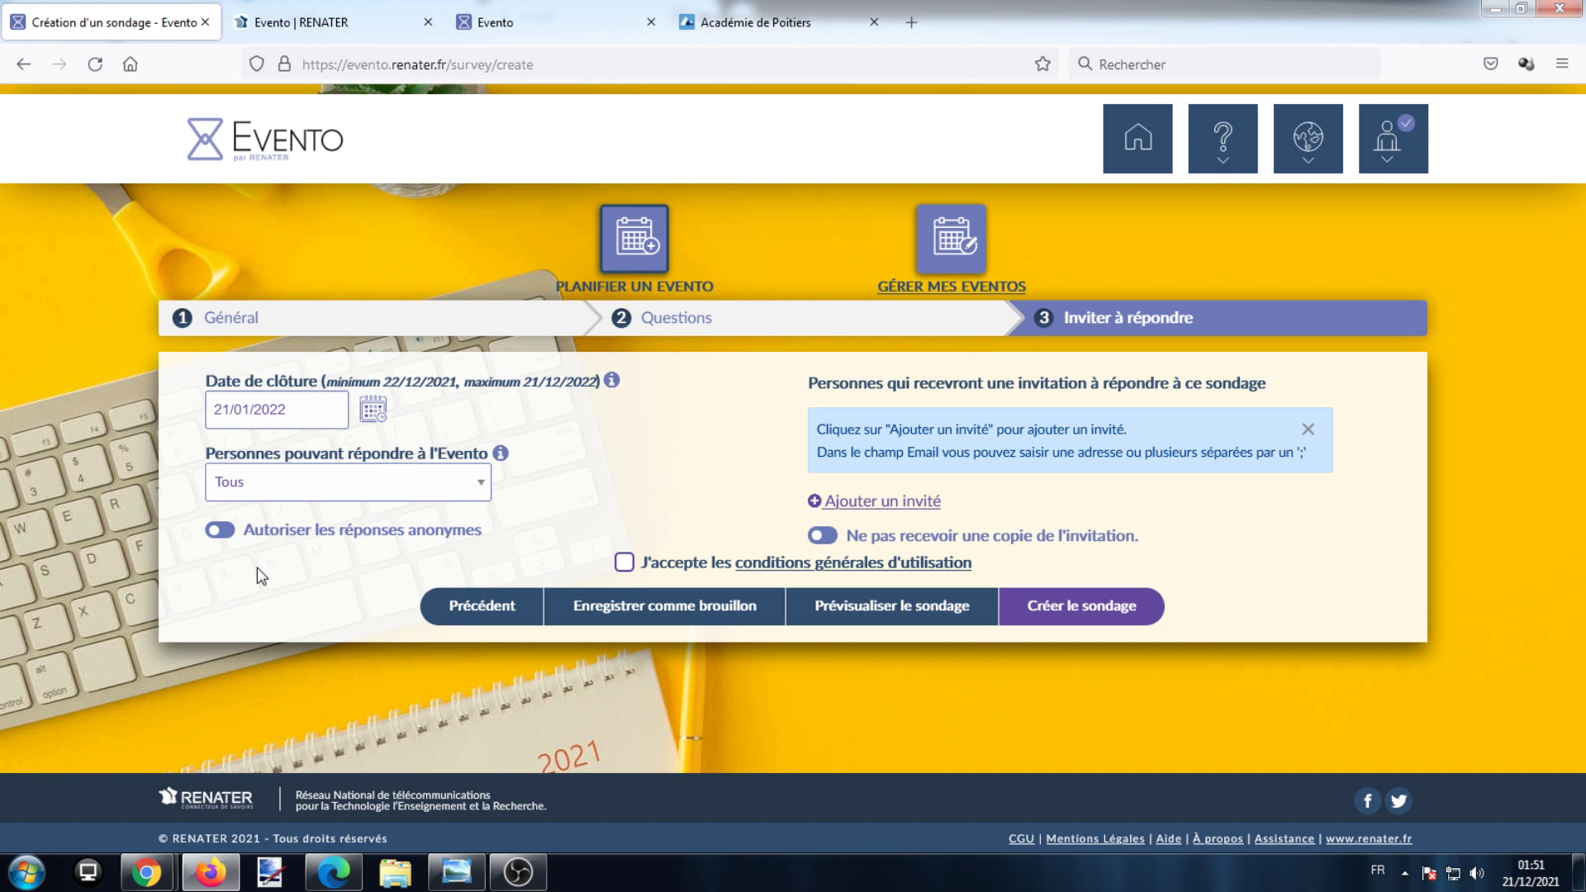
click(220, 530)
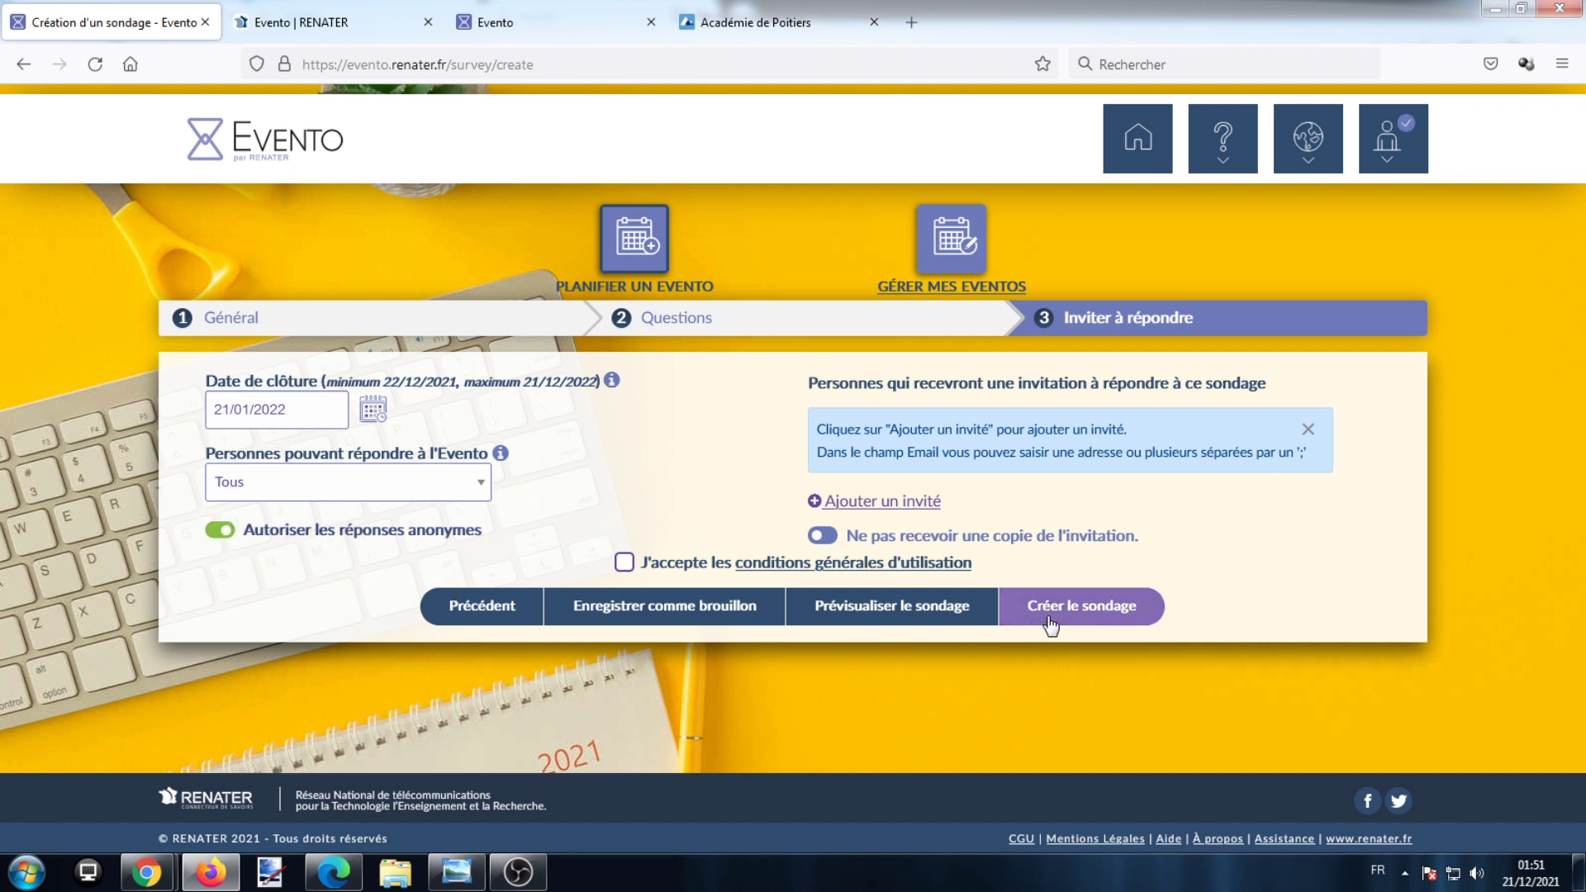
Accept the terms of use, create the RDV parents profs poll, and copy its sharing link.
click(625, 563)
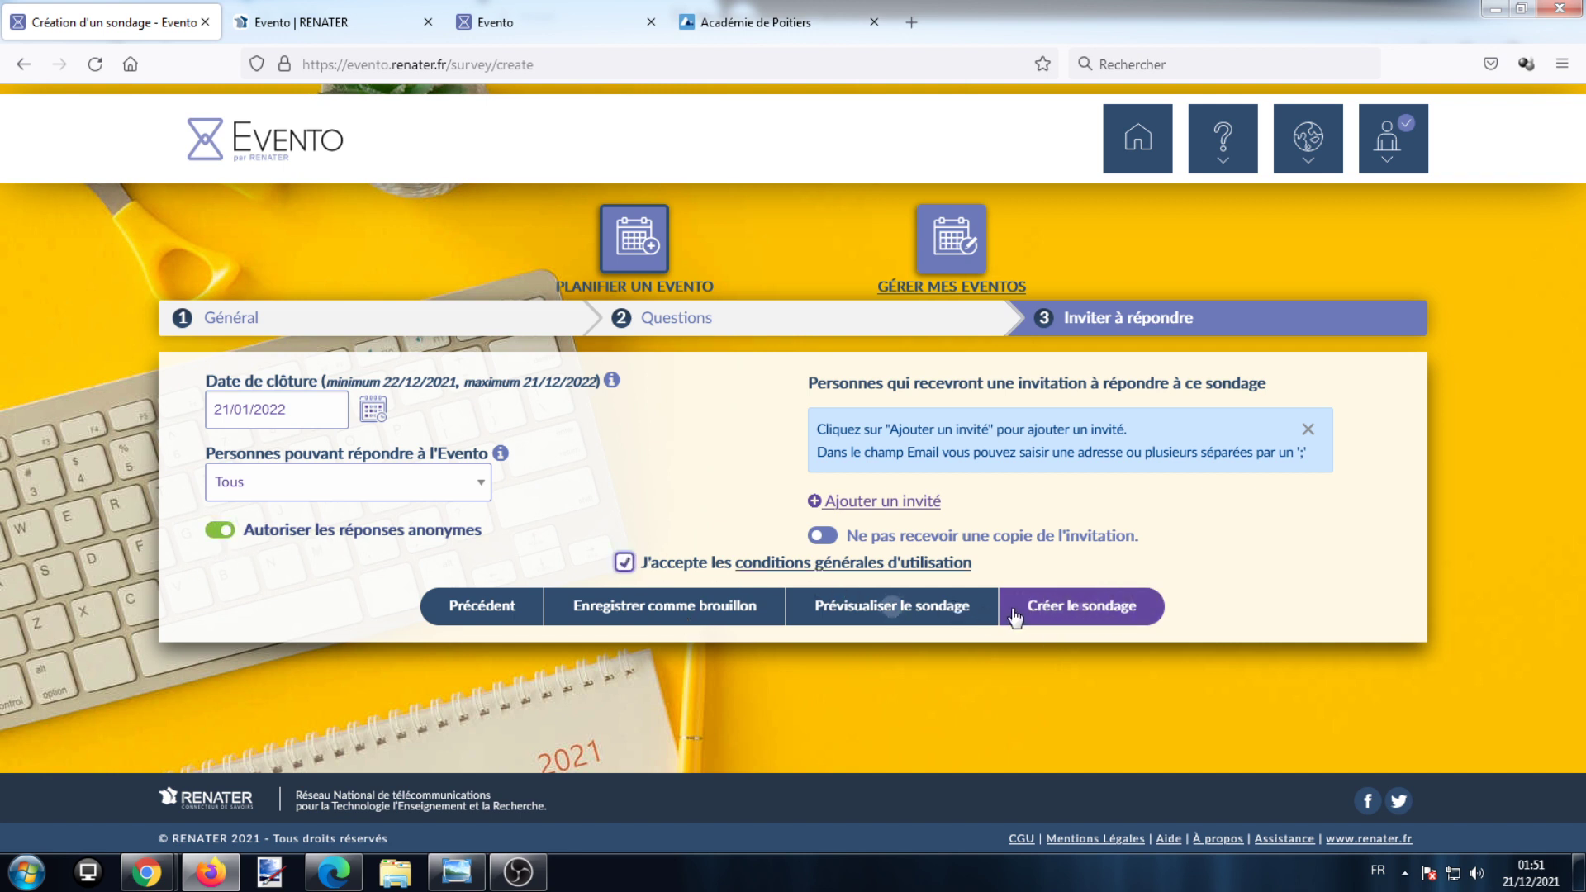
click(1043, 612)
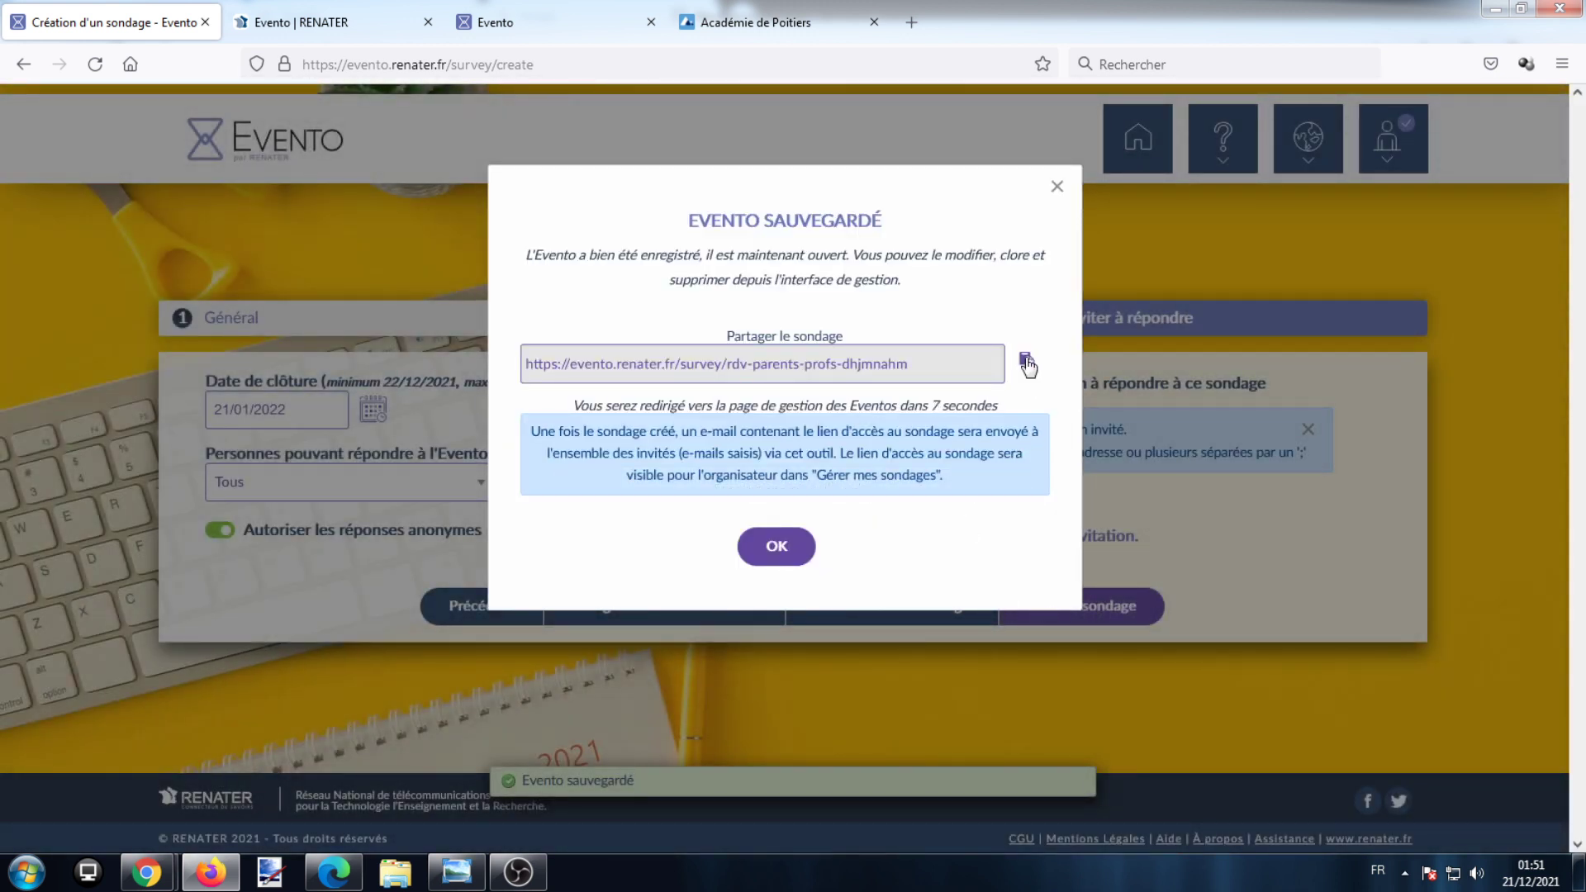
click(1027, 359)
Switch to Microsoft Edge and open the copied RDV parents profs poll link.
click(334, 872)
click(24, 162)
click(322, 50)
right_click(296, 51)
click(369, 199)
key(Return)
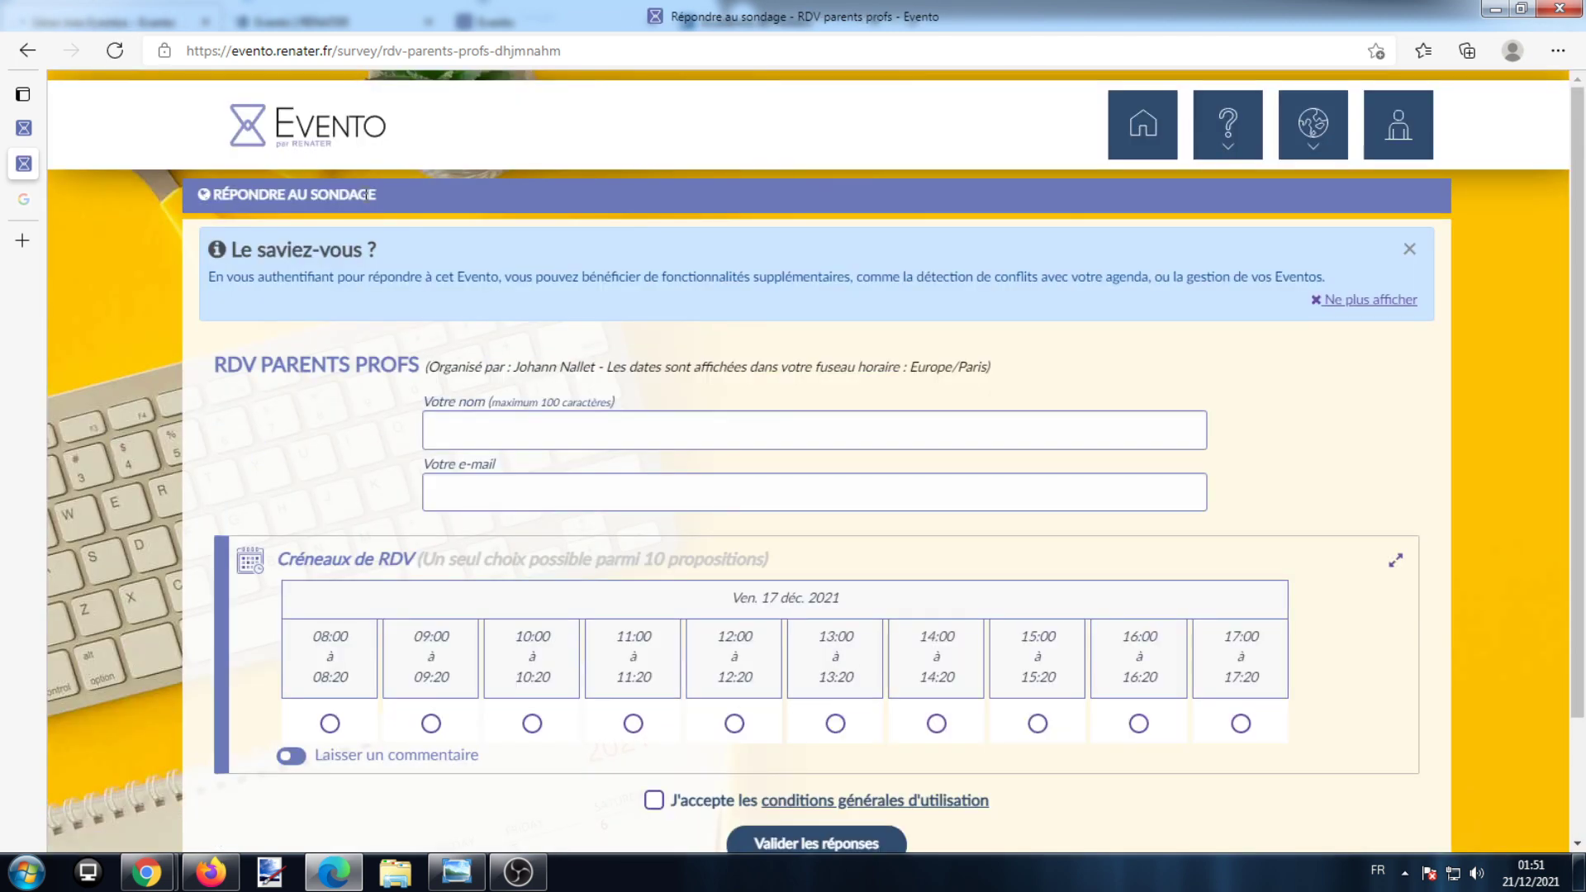
Answer the poll anonymously with the respondent's name and the 10:00–10:20 slot, accept the terms of use, and submit the response.
click(601, 446)
text(M. NALLET)
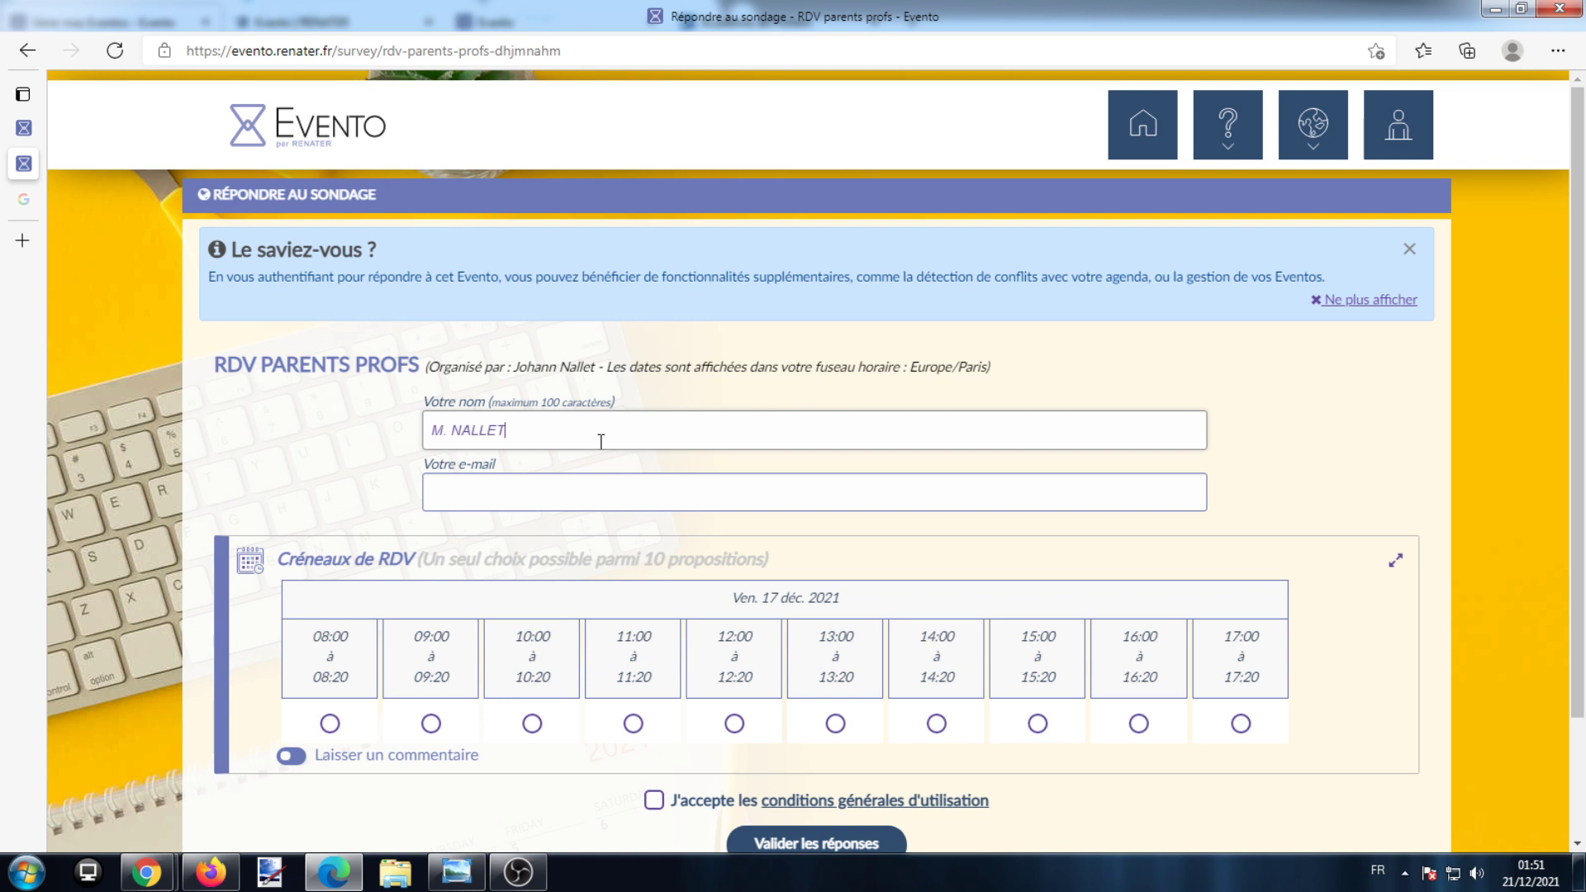
scroll(608, 420, down, 2)
click(532, 577)
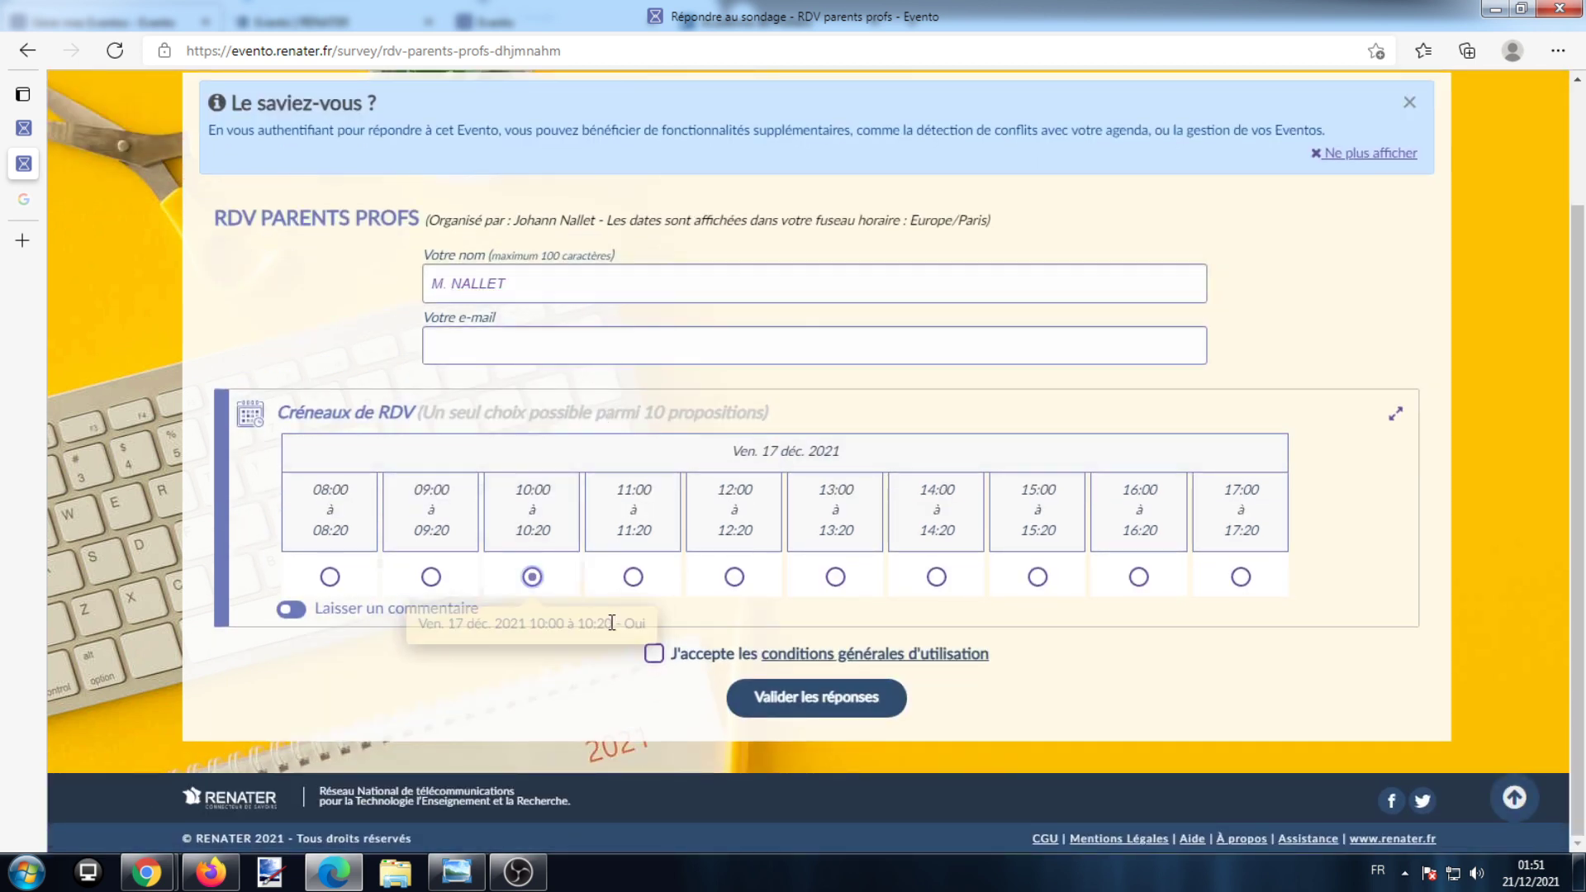
click(735, 576)
click(633, 576)
click(532, 577)
click(654, 653)
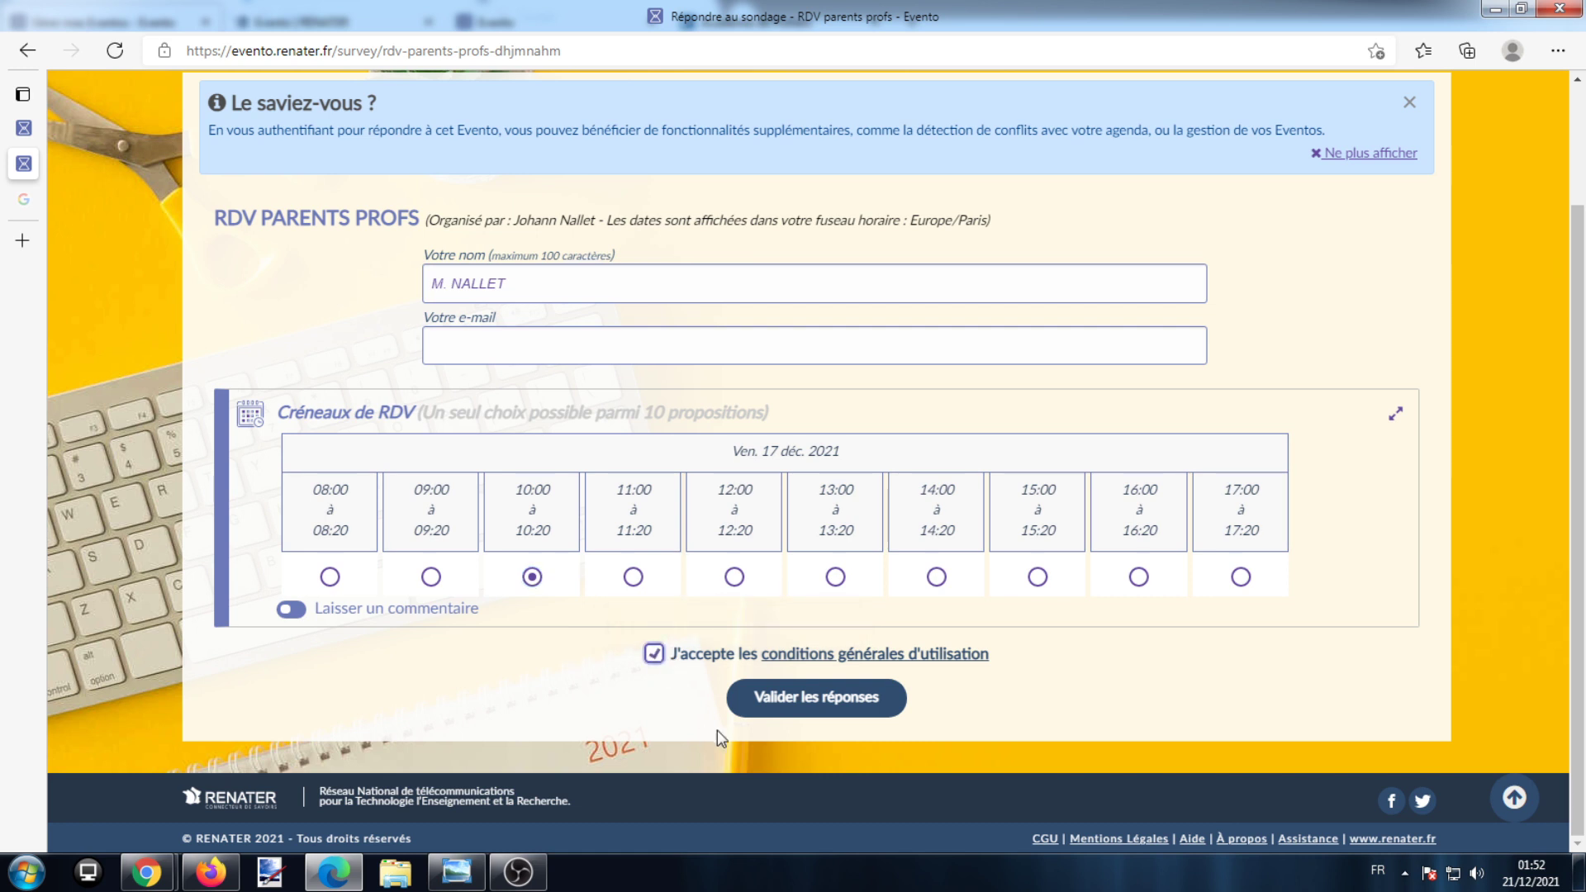
click(795, 699)
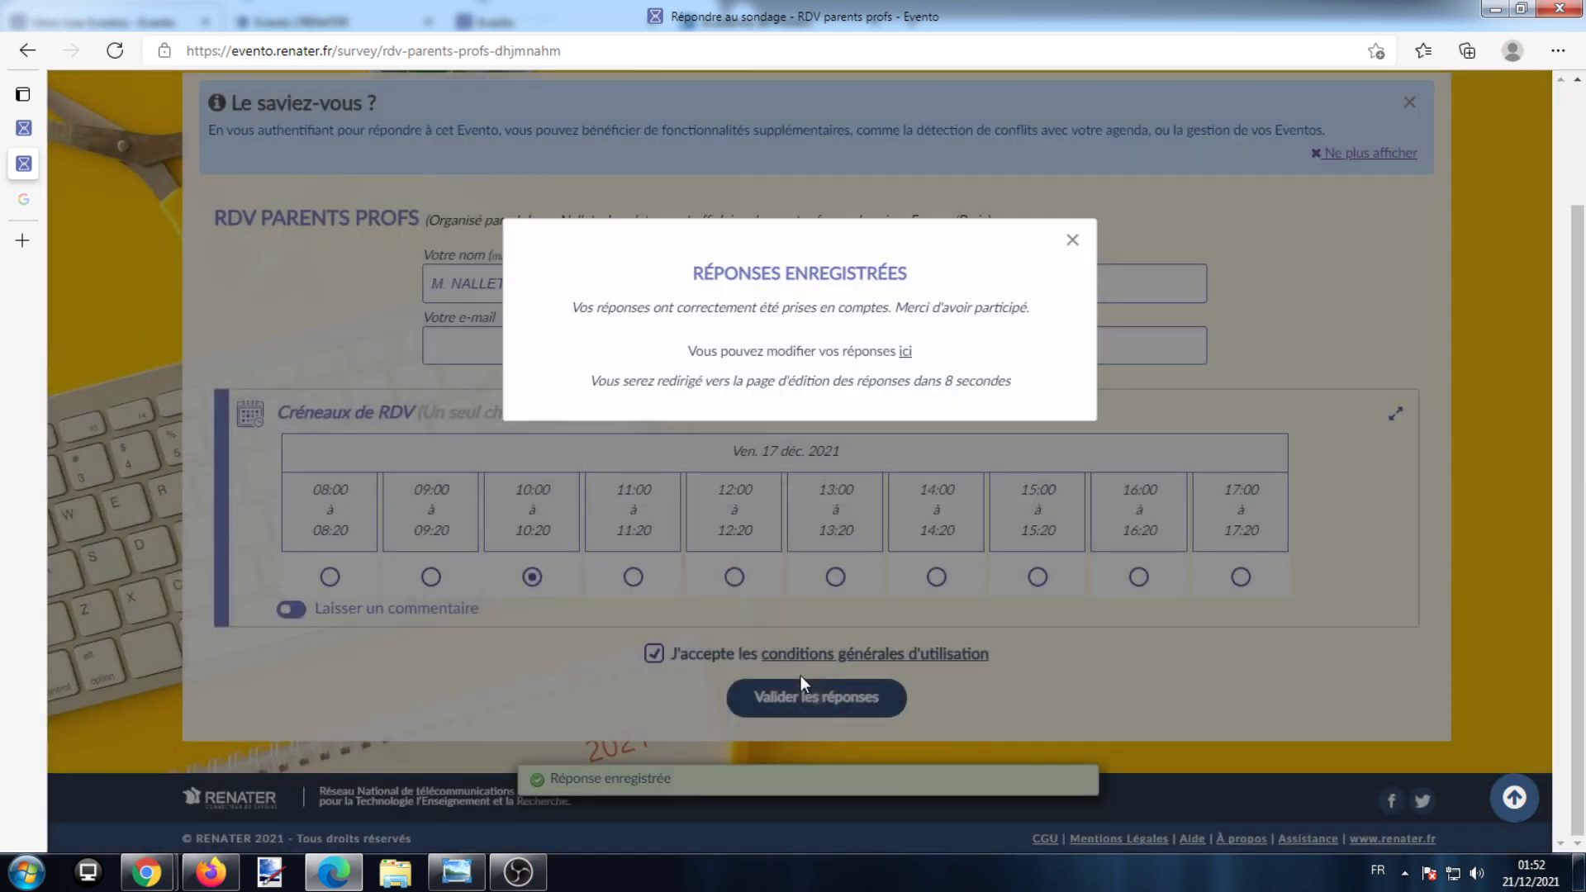
Switch to Google Chrome and open the RDV parents profs poll link in the second tab.
click(211, 871)
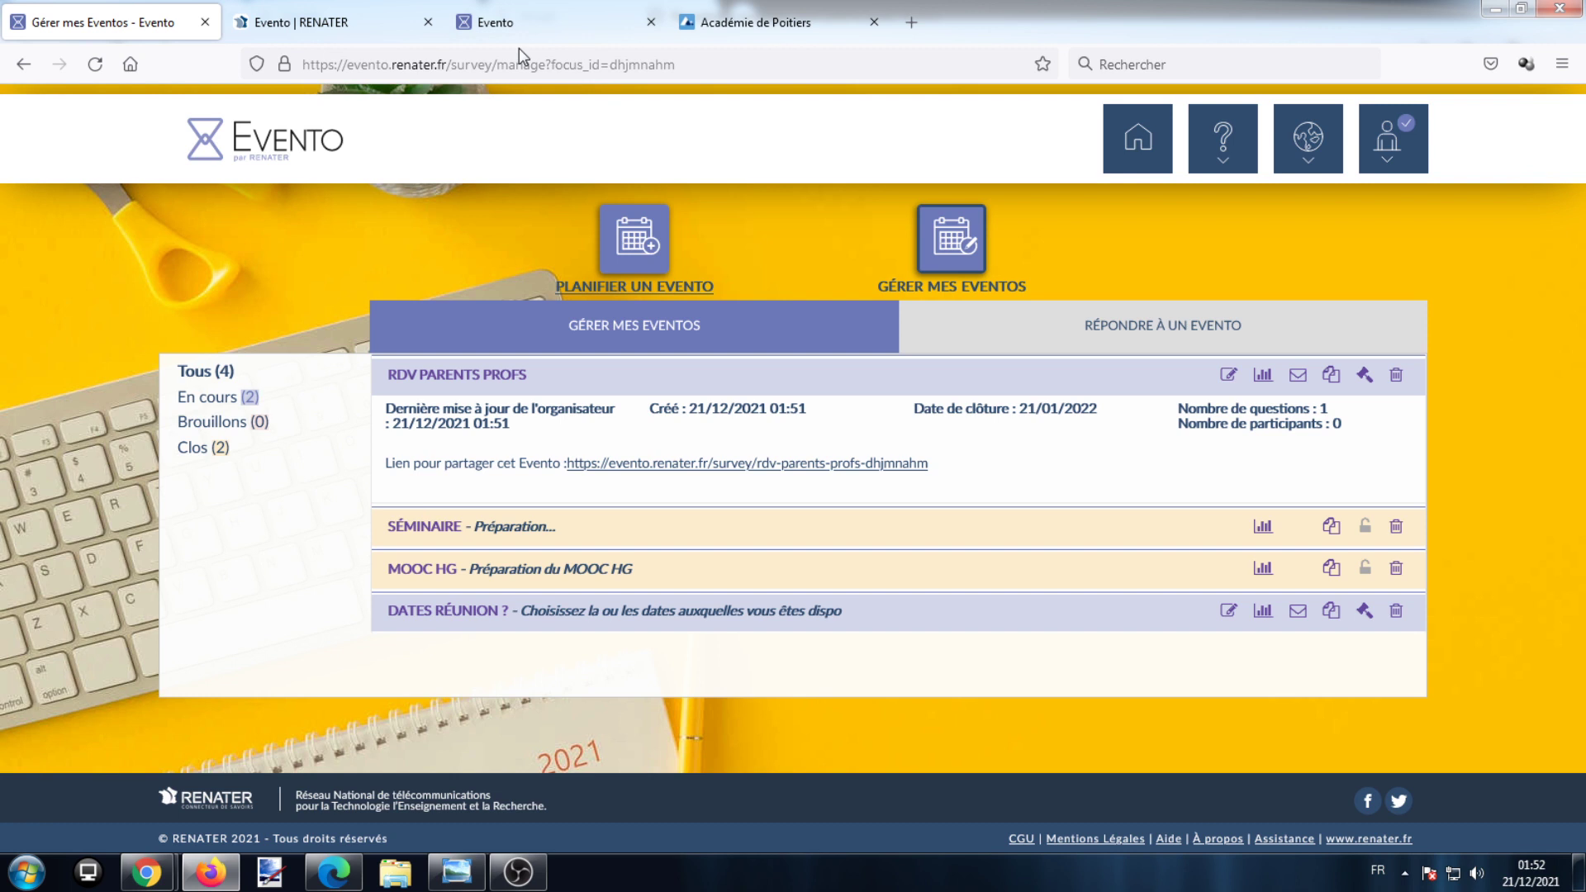
click(155, 869)
click(318, 768)
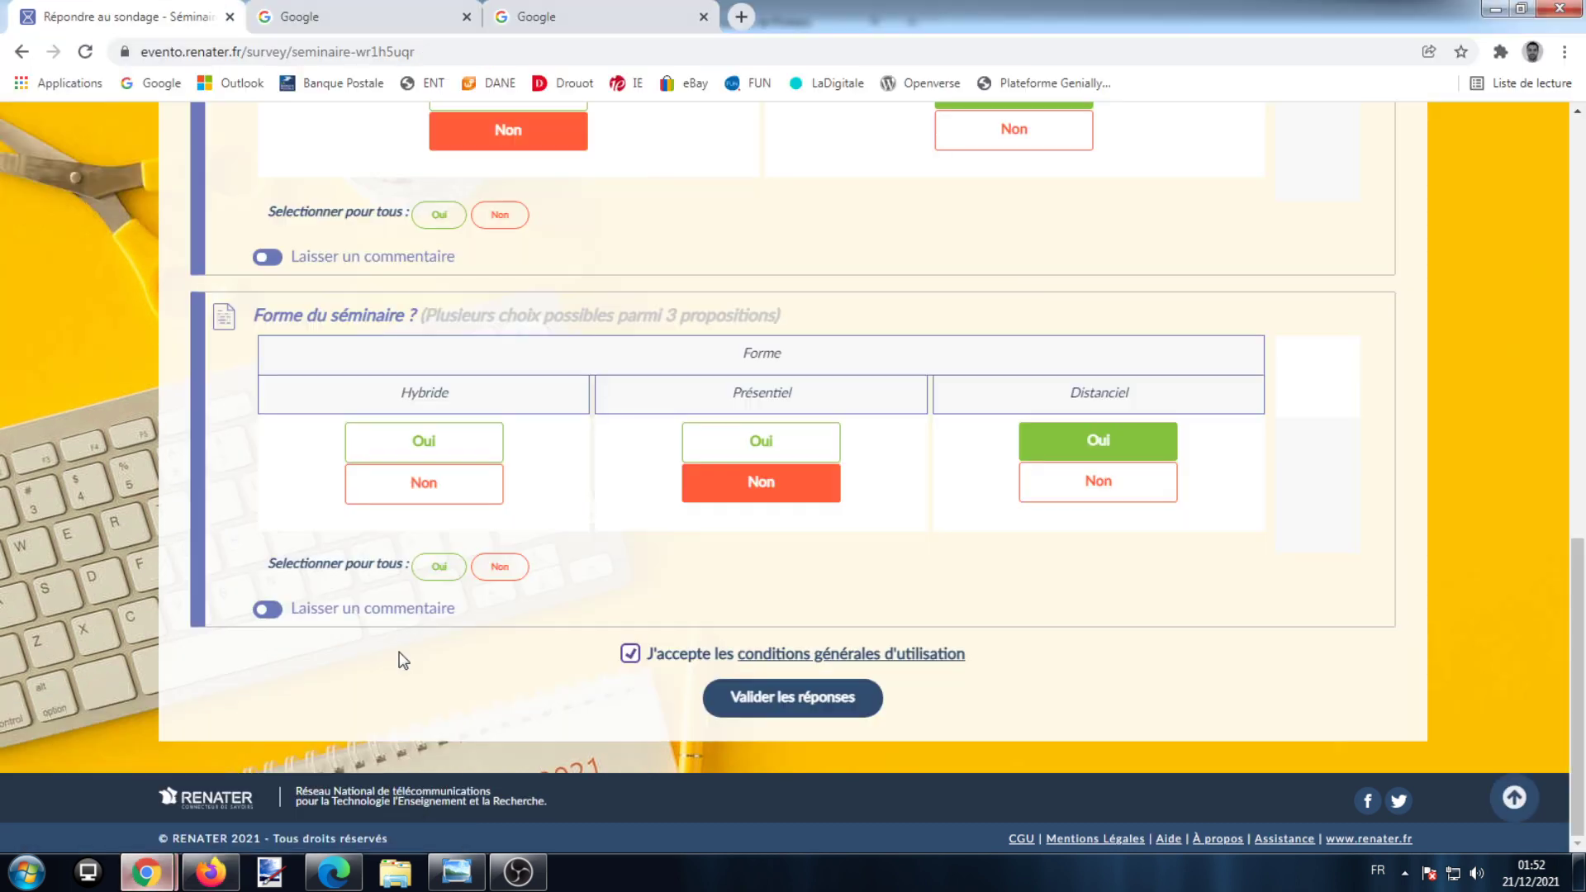
click(386, 11)
click(375, 55)
right_click(375, 55)
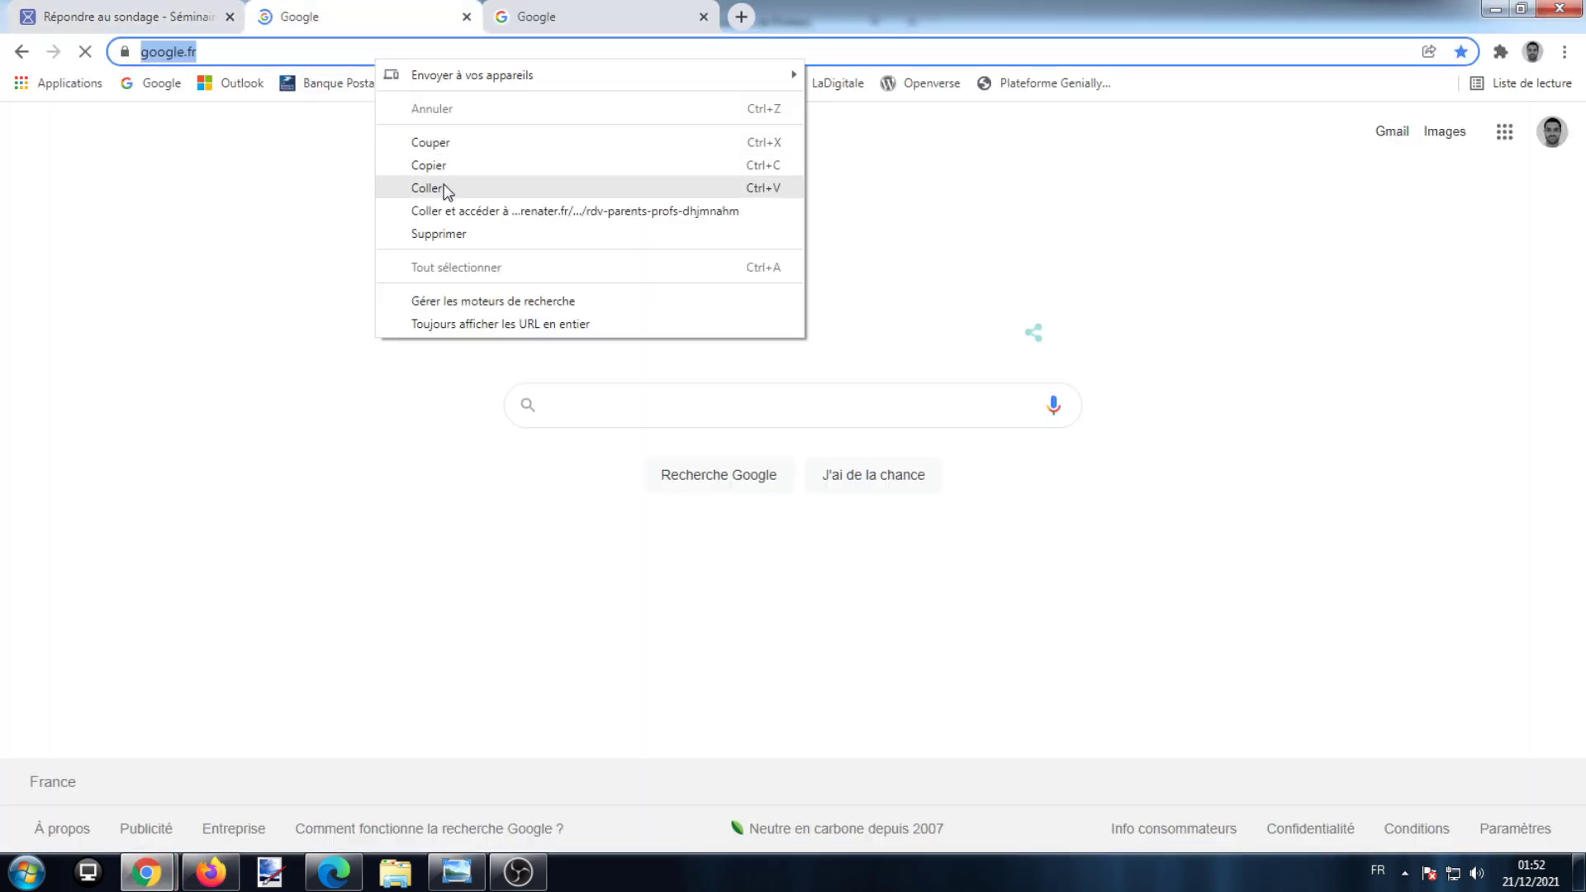
click(444, 192)
key(Return)
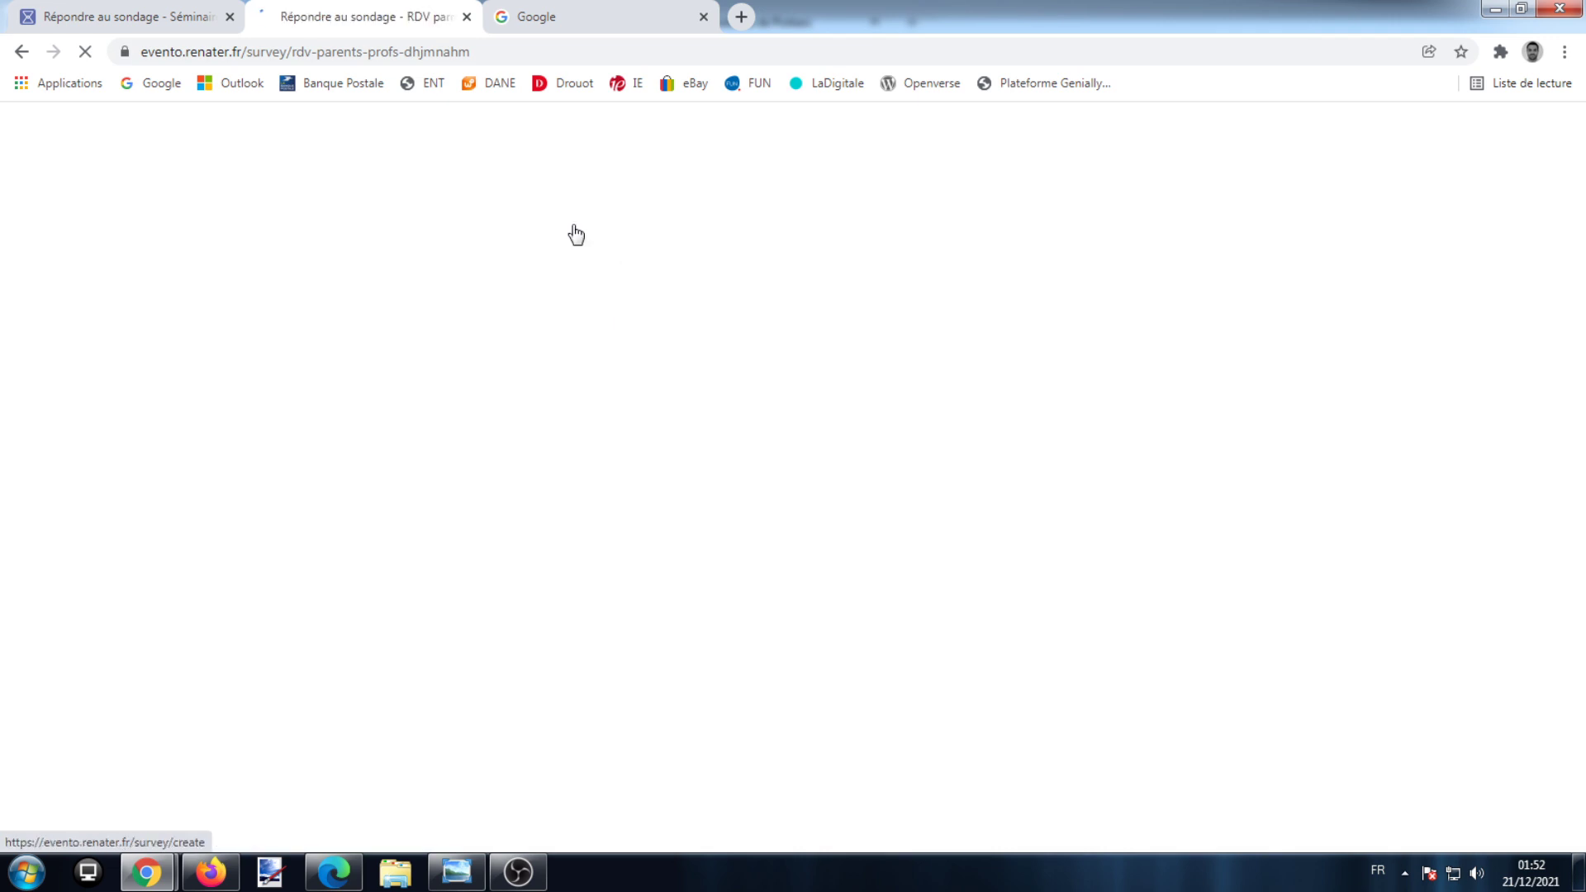
Choose the 11:00–11:20 slot, accept the terms of use, submit the response, and dismiss the confirmation.
scroll(733, 365, down, 3)
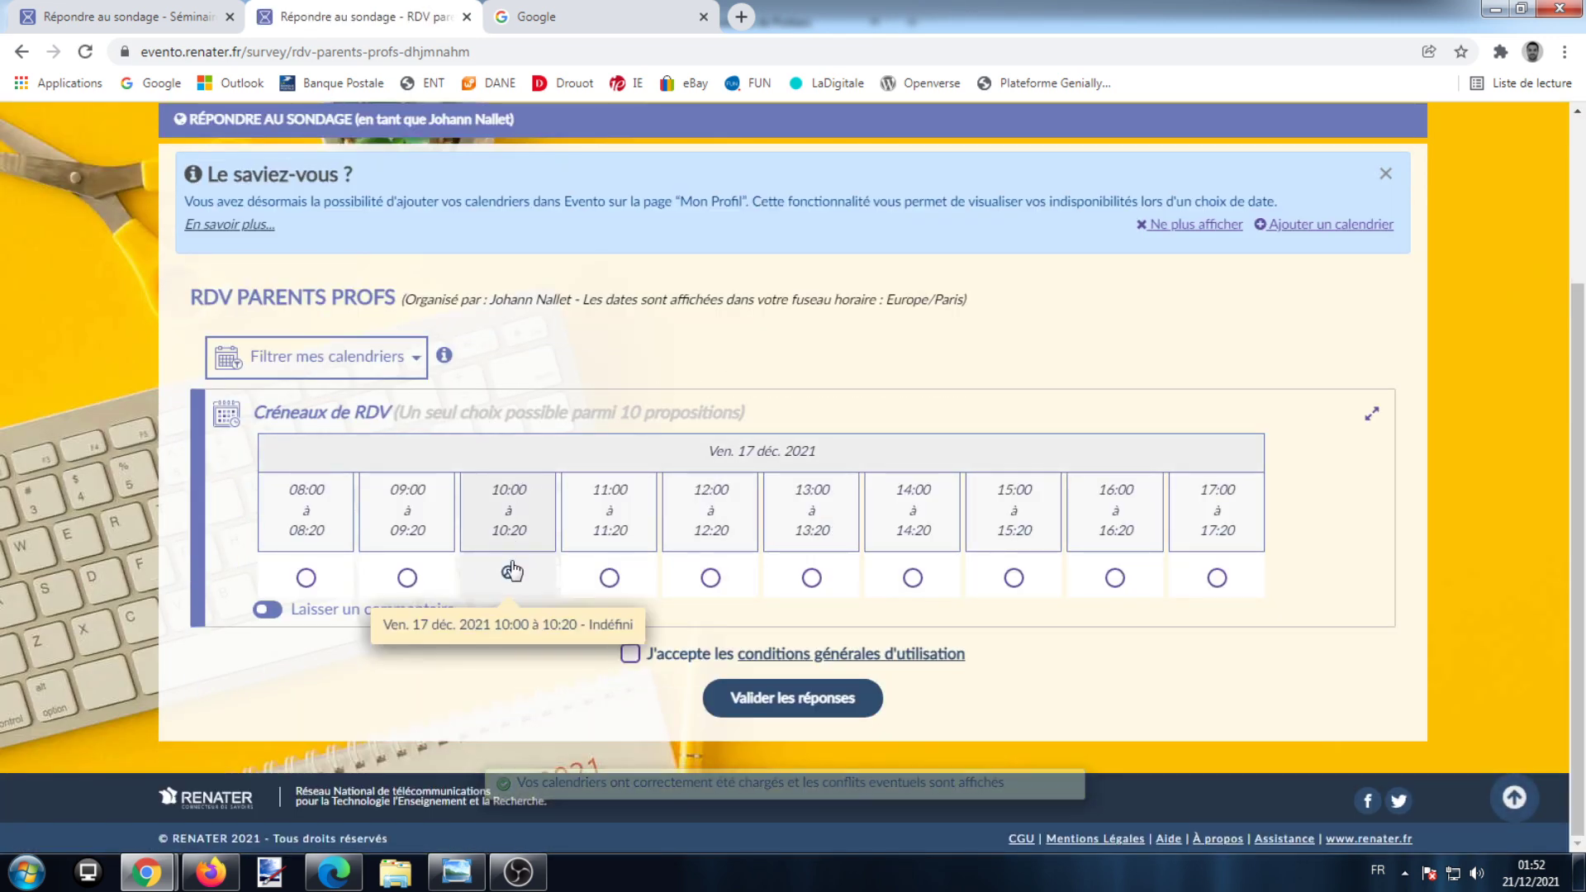
click(609, 578)
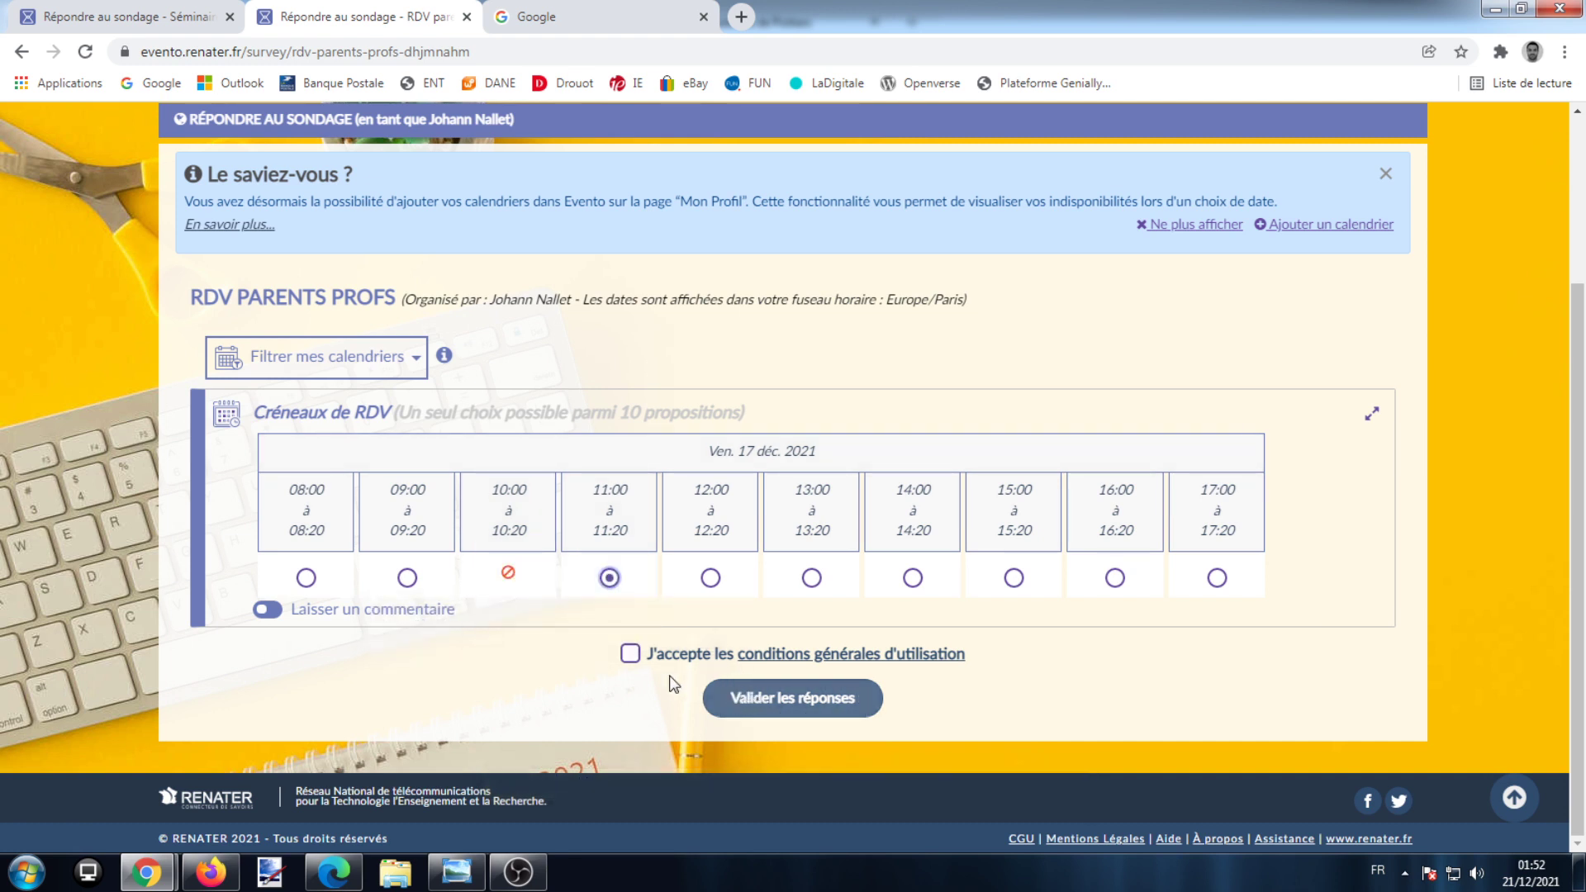
click(630, 653)
click(761, 701)
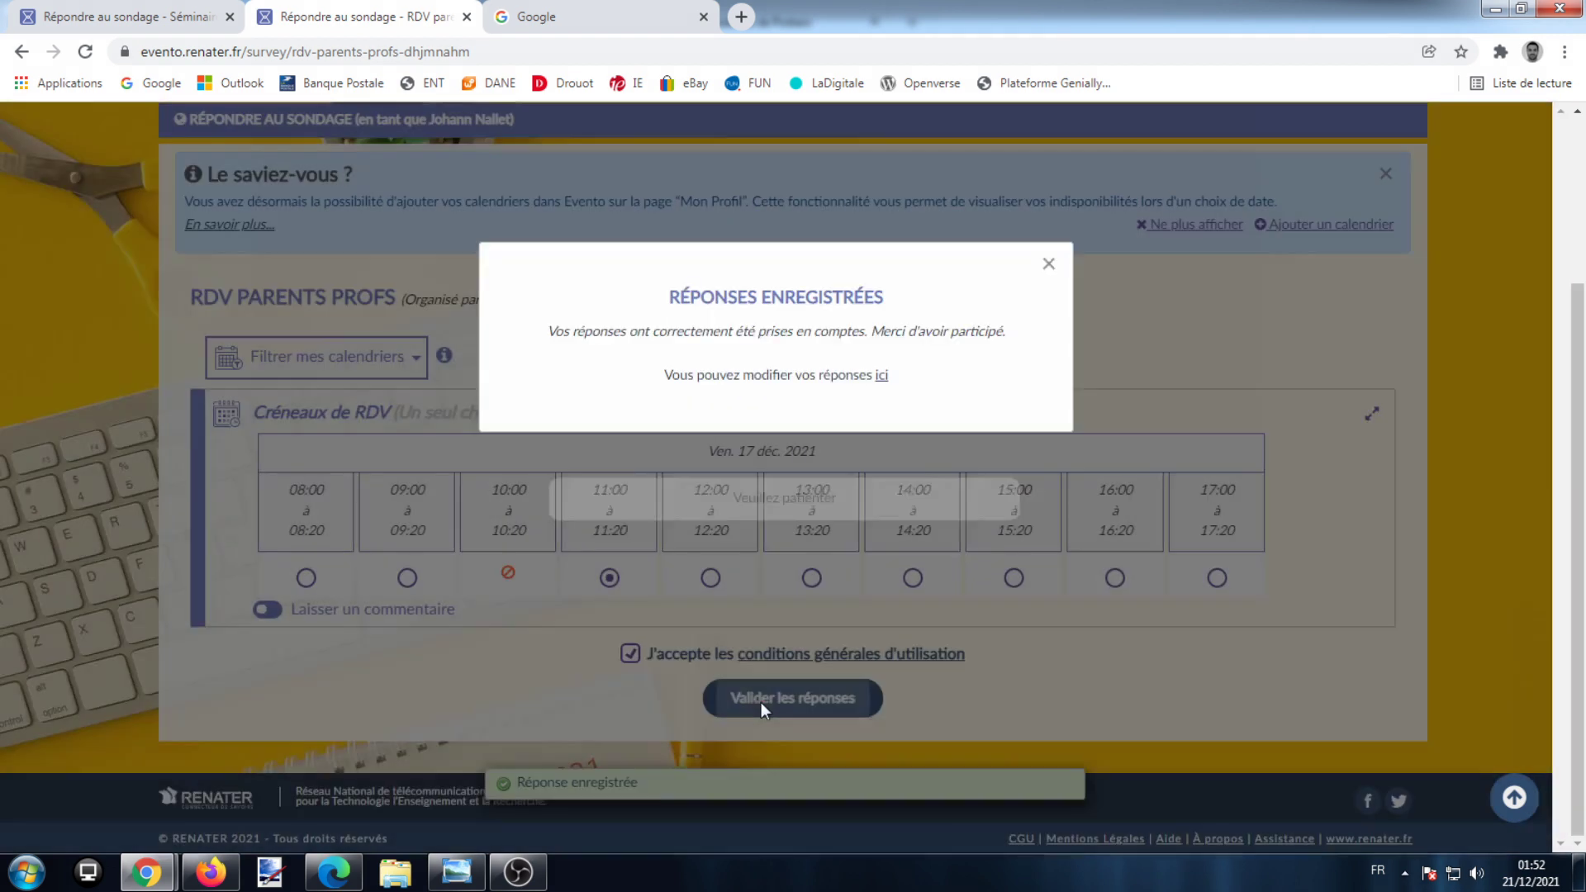
click(1047, 265)
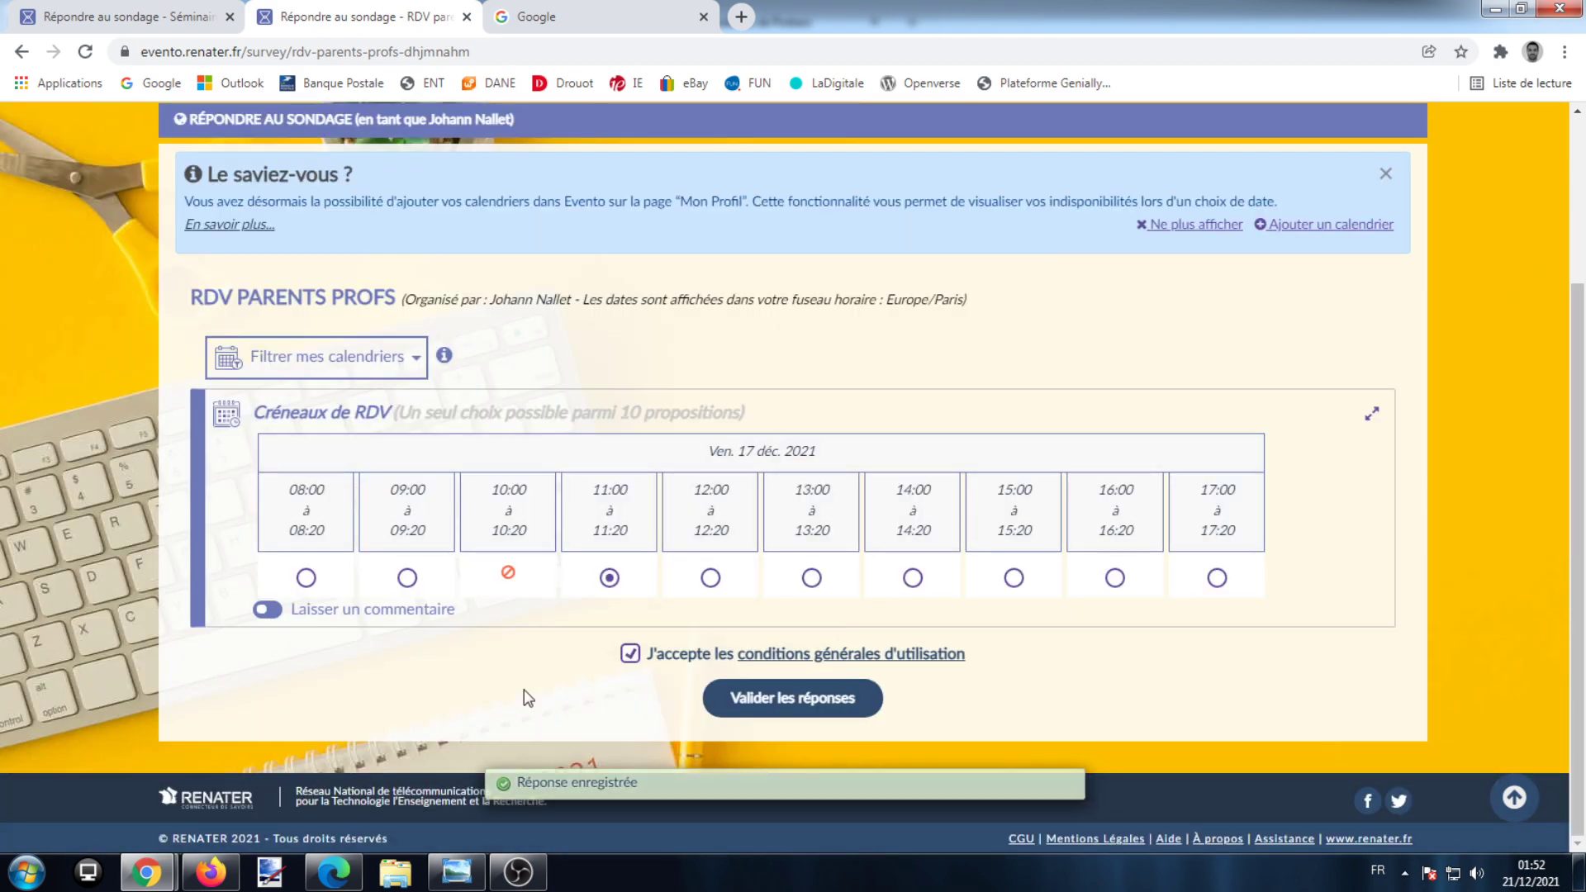
Switch back to Firefox, refresh the list of managed polls, and examine the participants' slot choices in the RDV parents profs results.
click(210, 872)
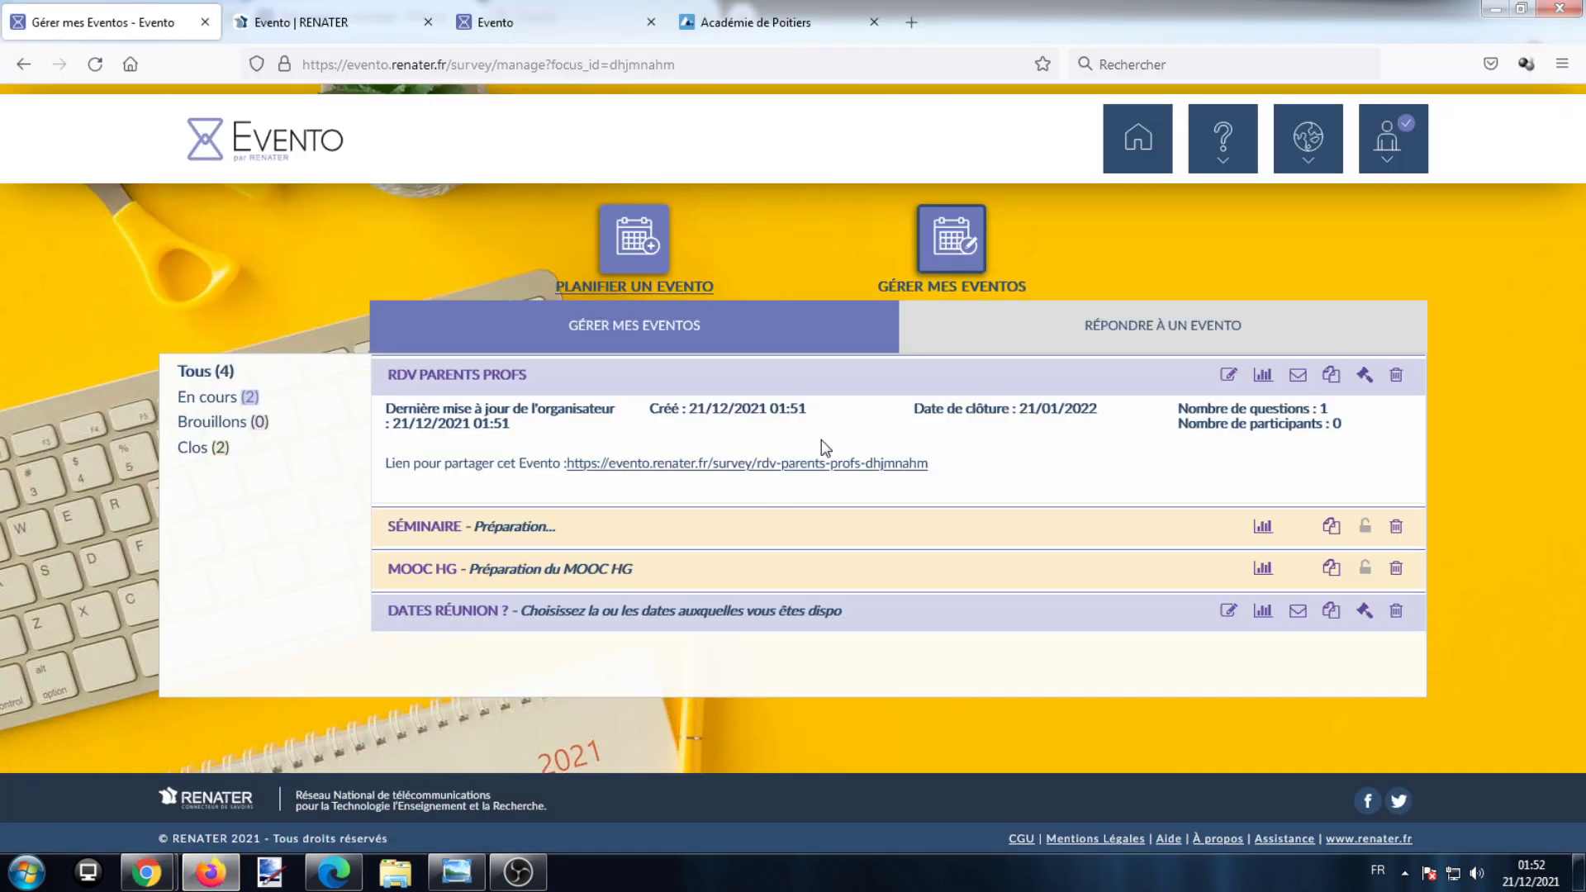
click(953, 249)
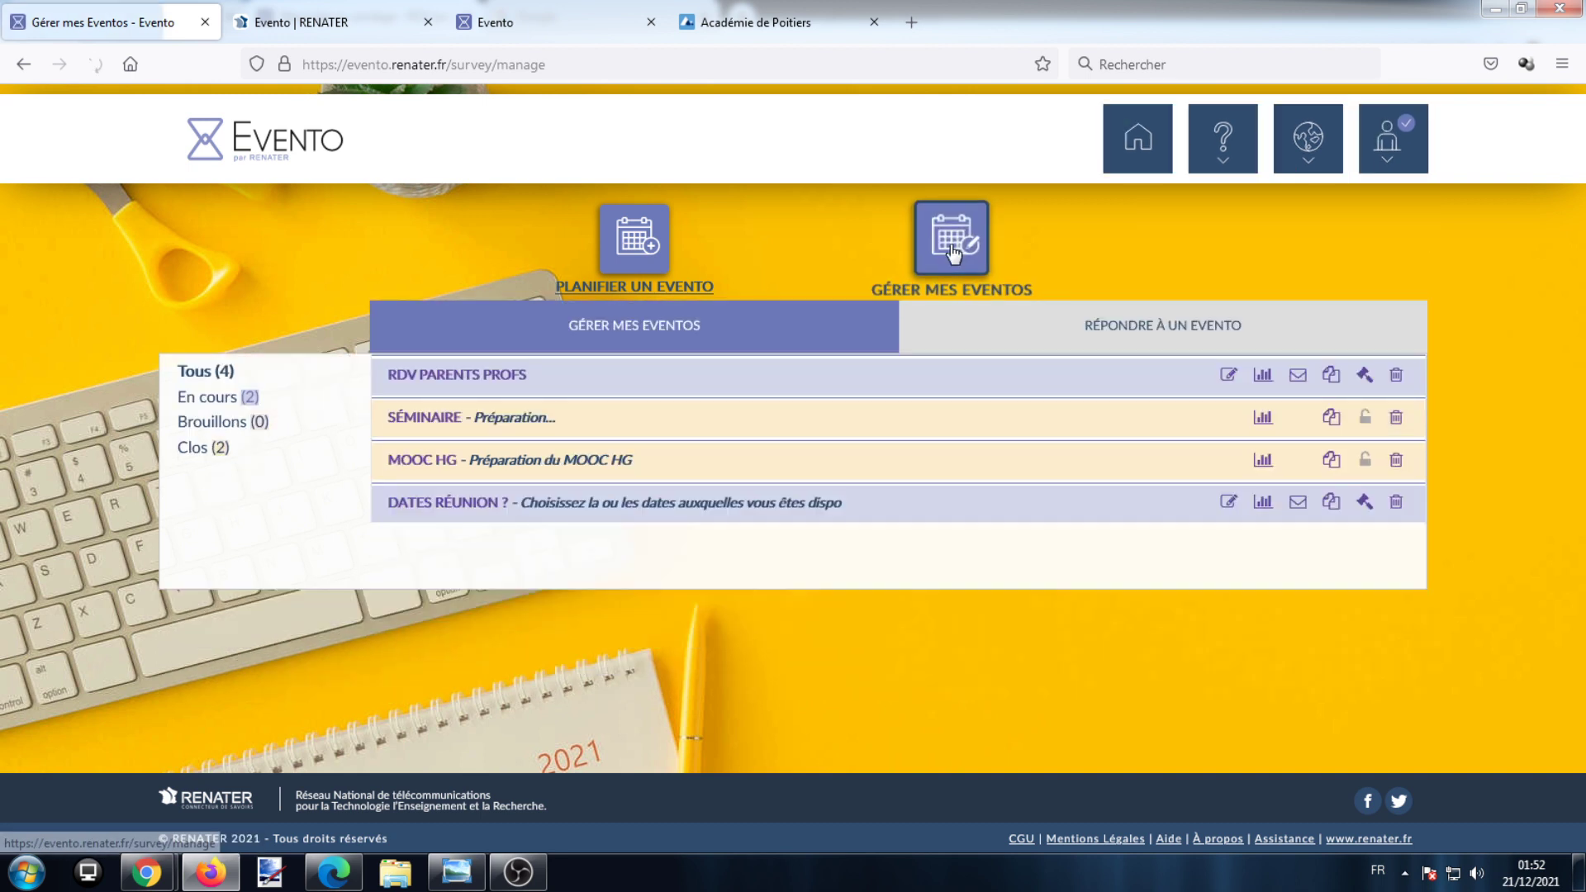
click(1268, 377)
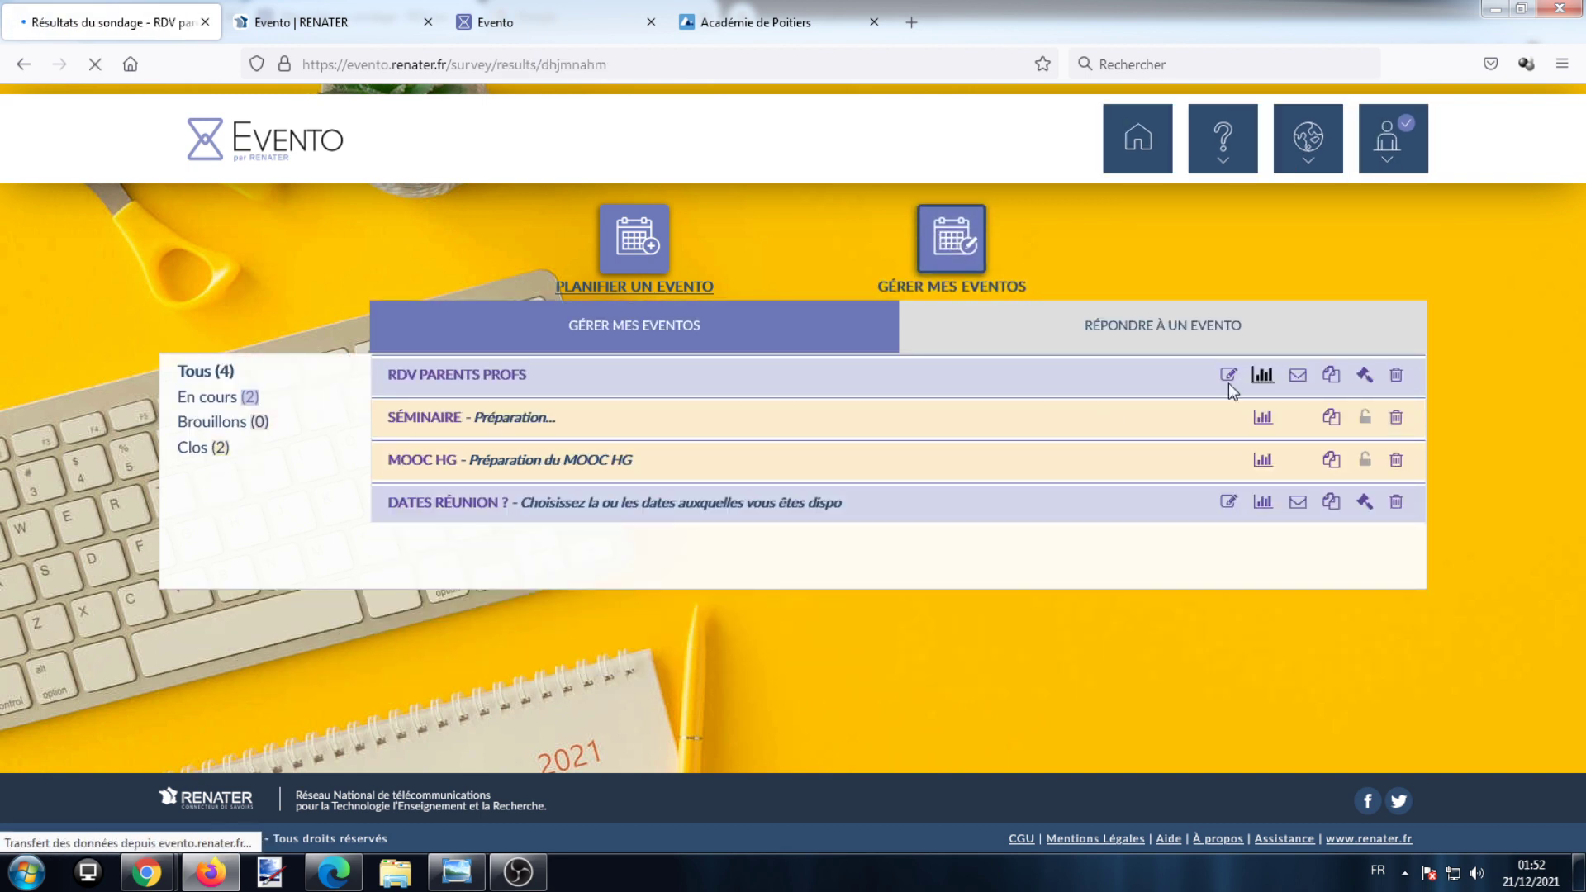
scroll(499, 563, down, 2)
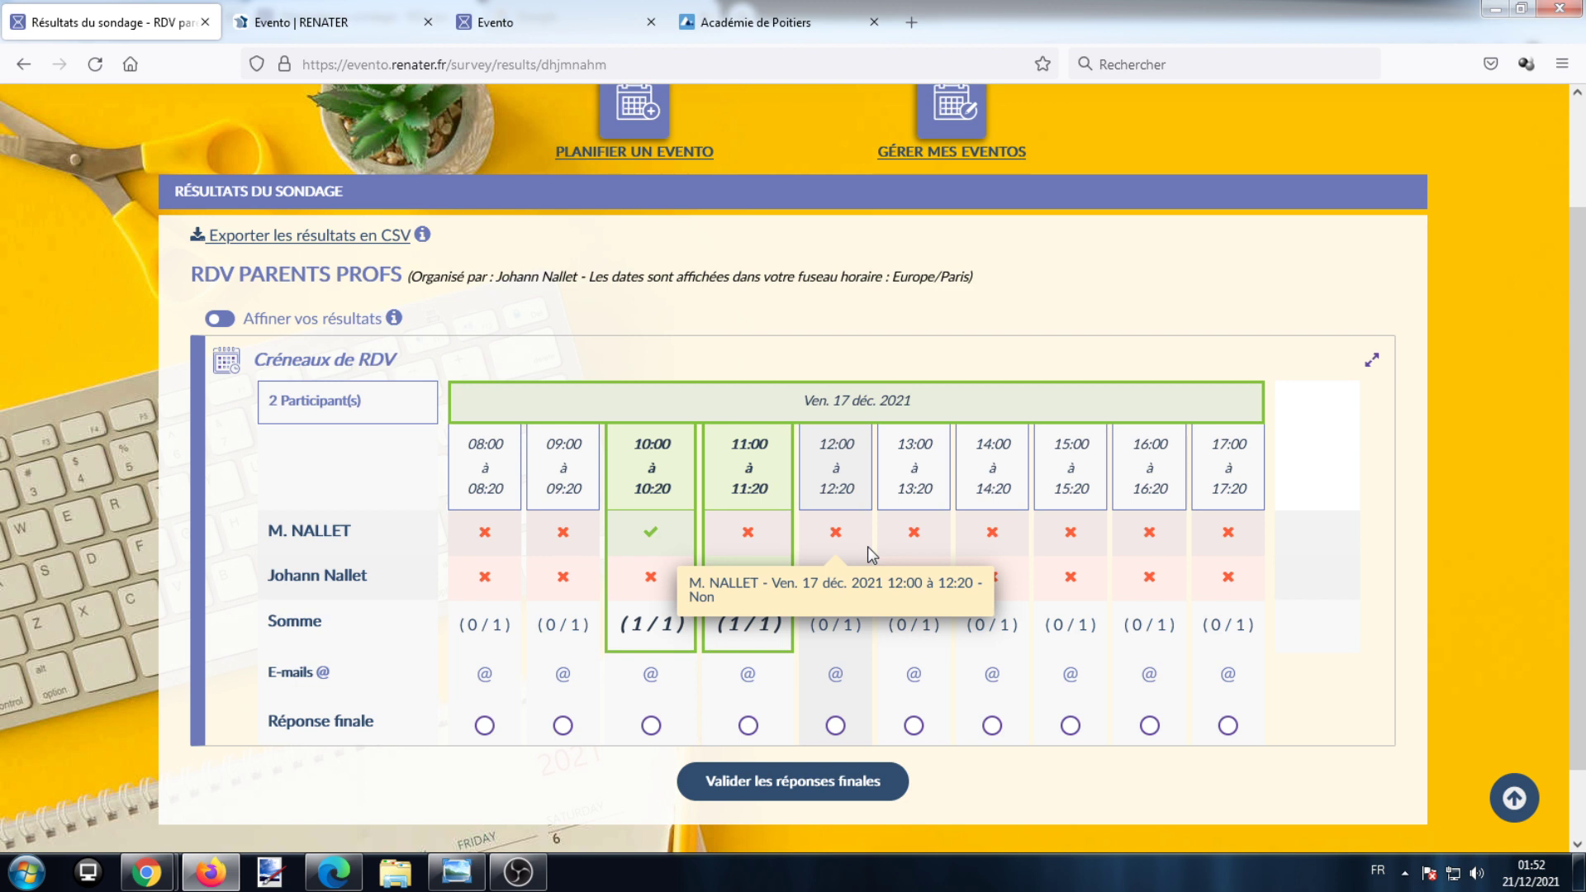
scroll(868, 547, up, 2)
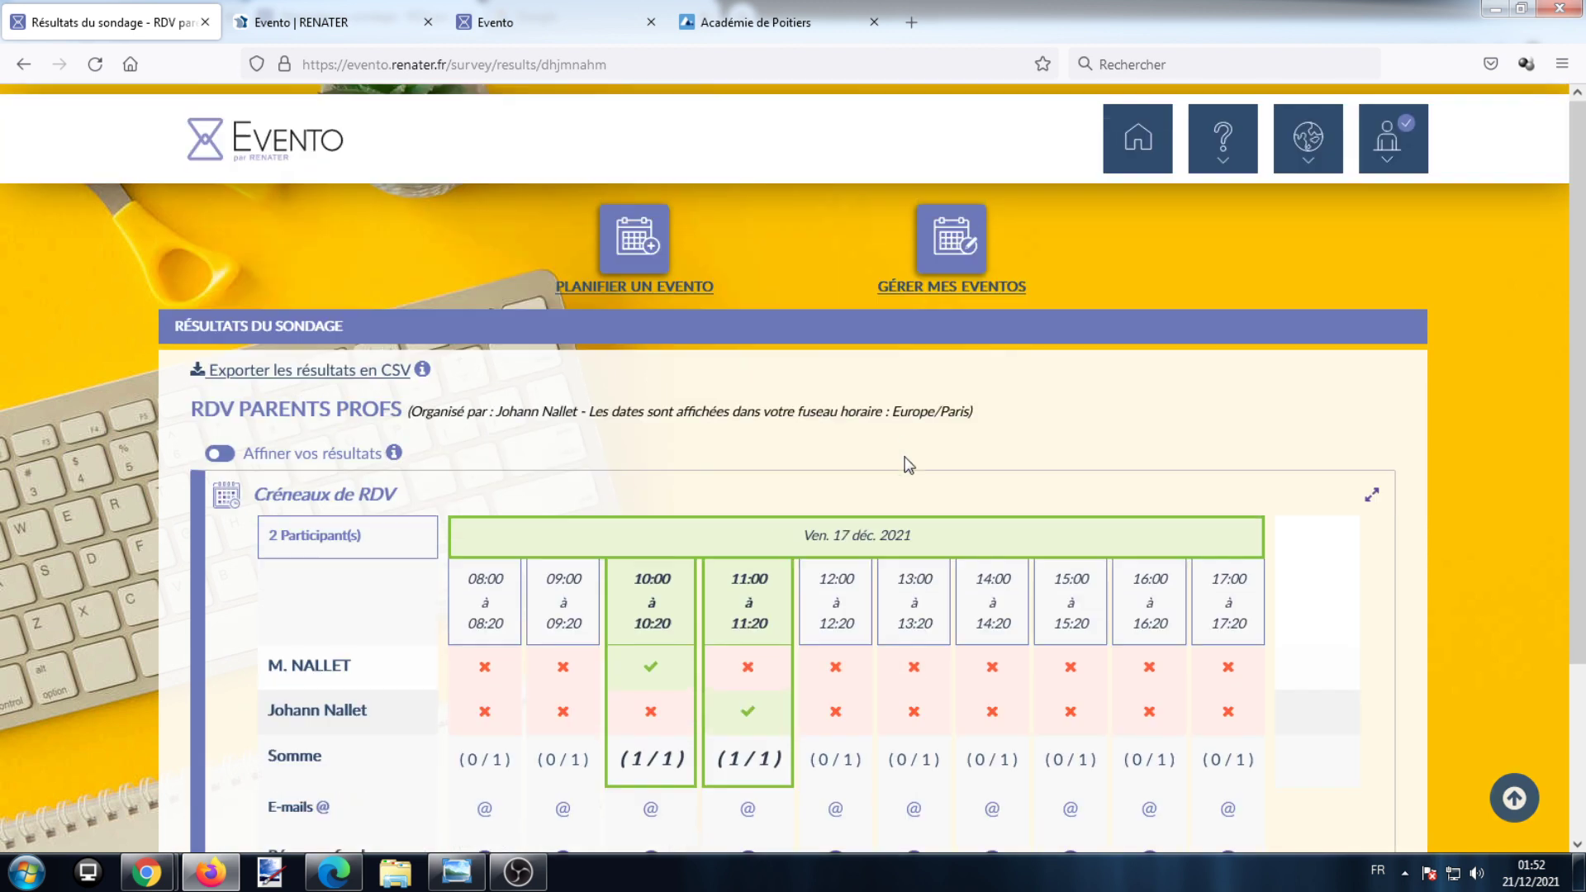
Return to the list of managed polls and open the account menu.
click(931, 246)
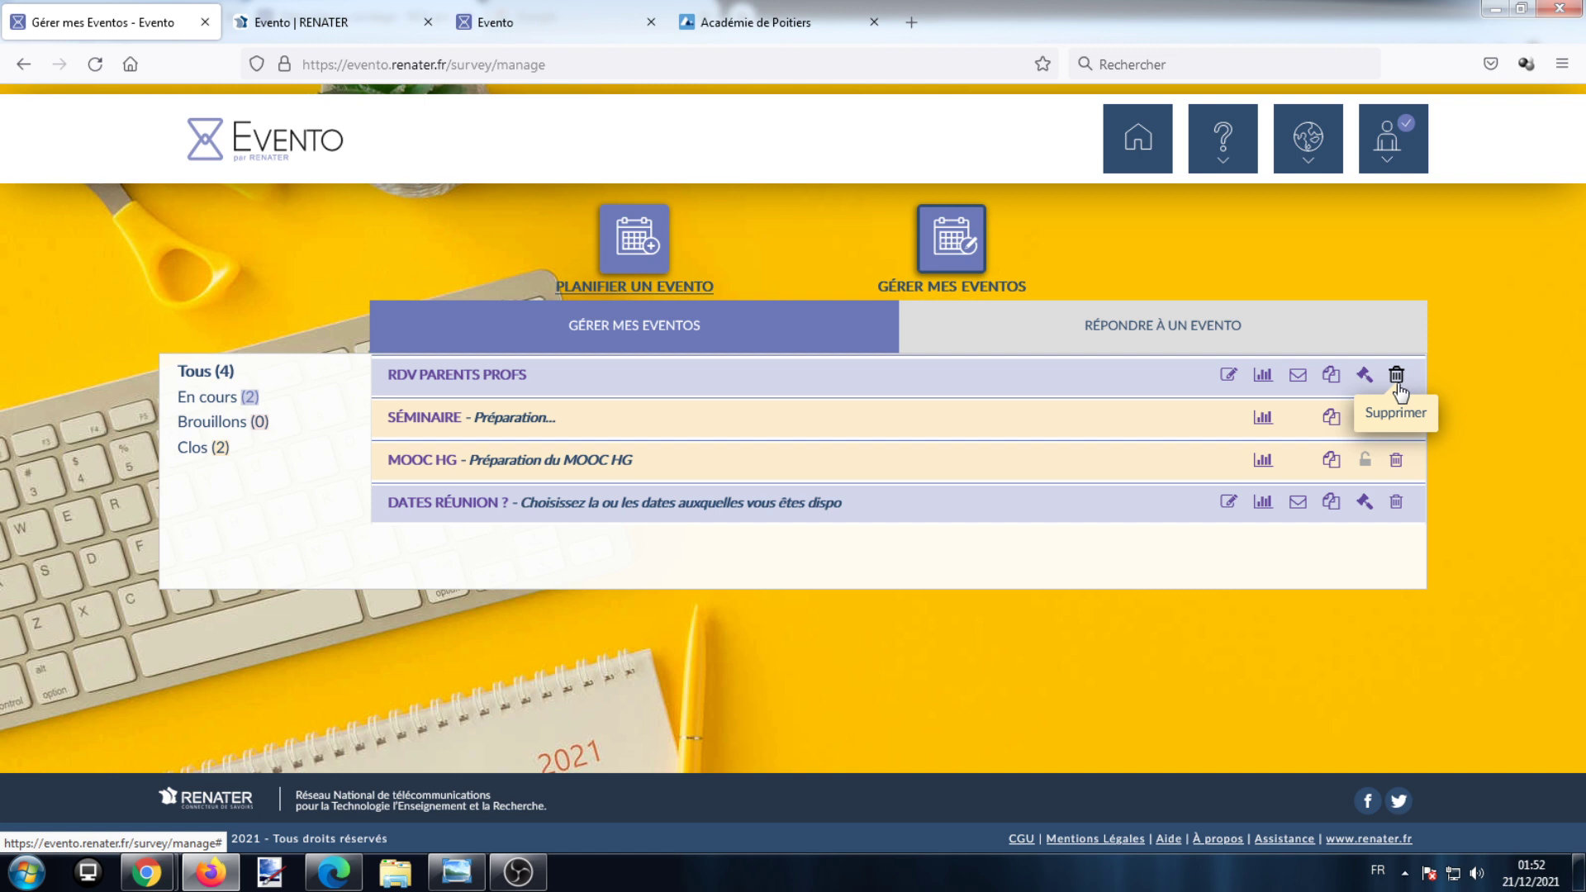
click(1386, 157)
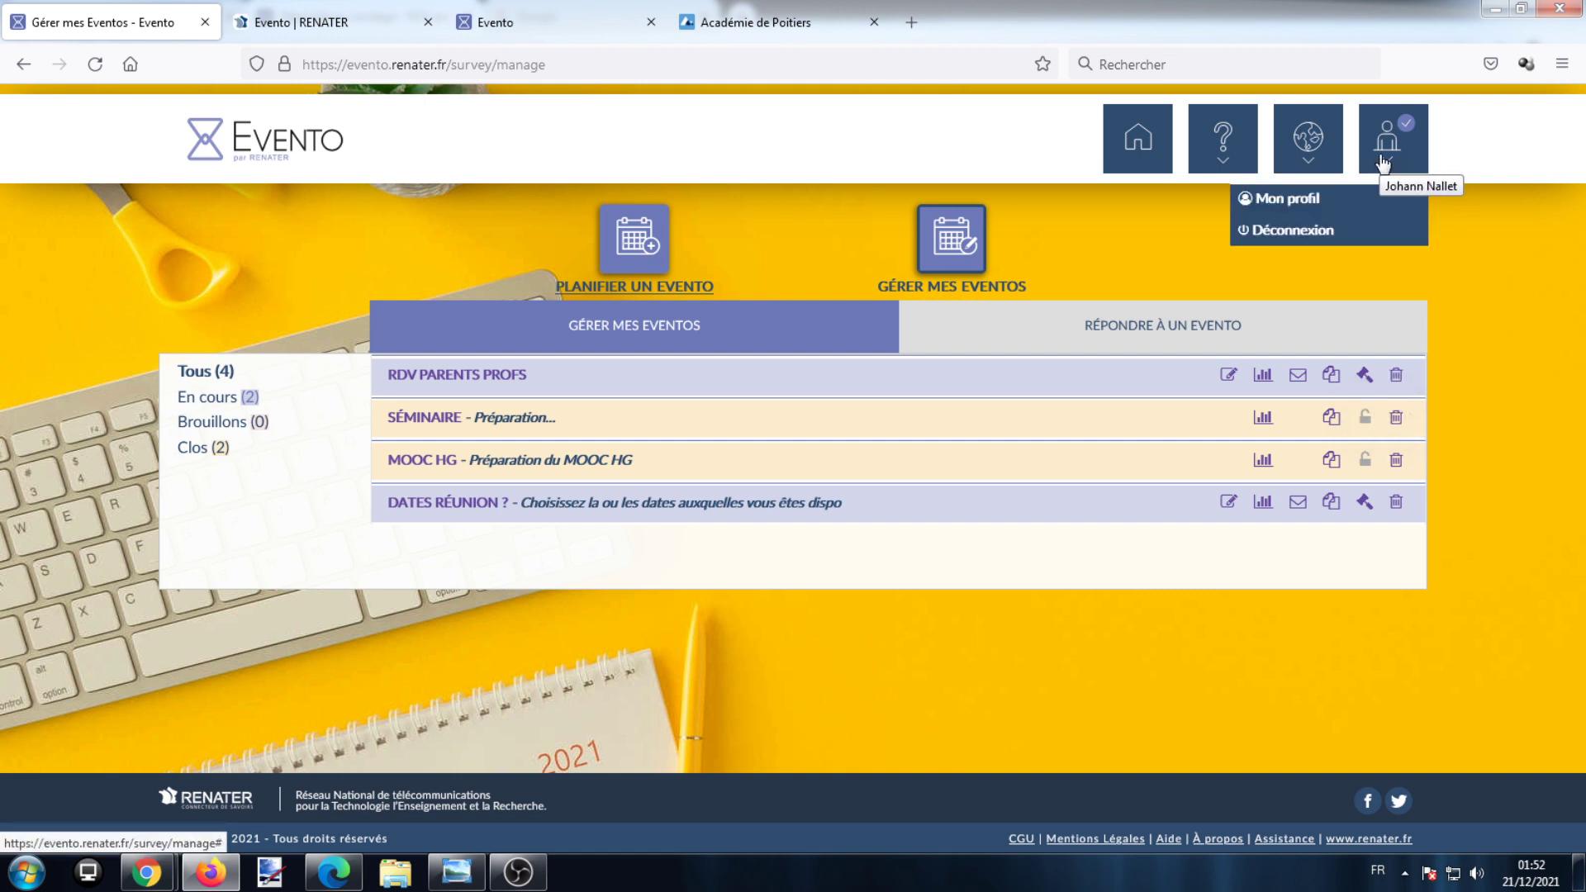